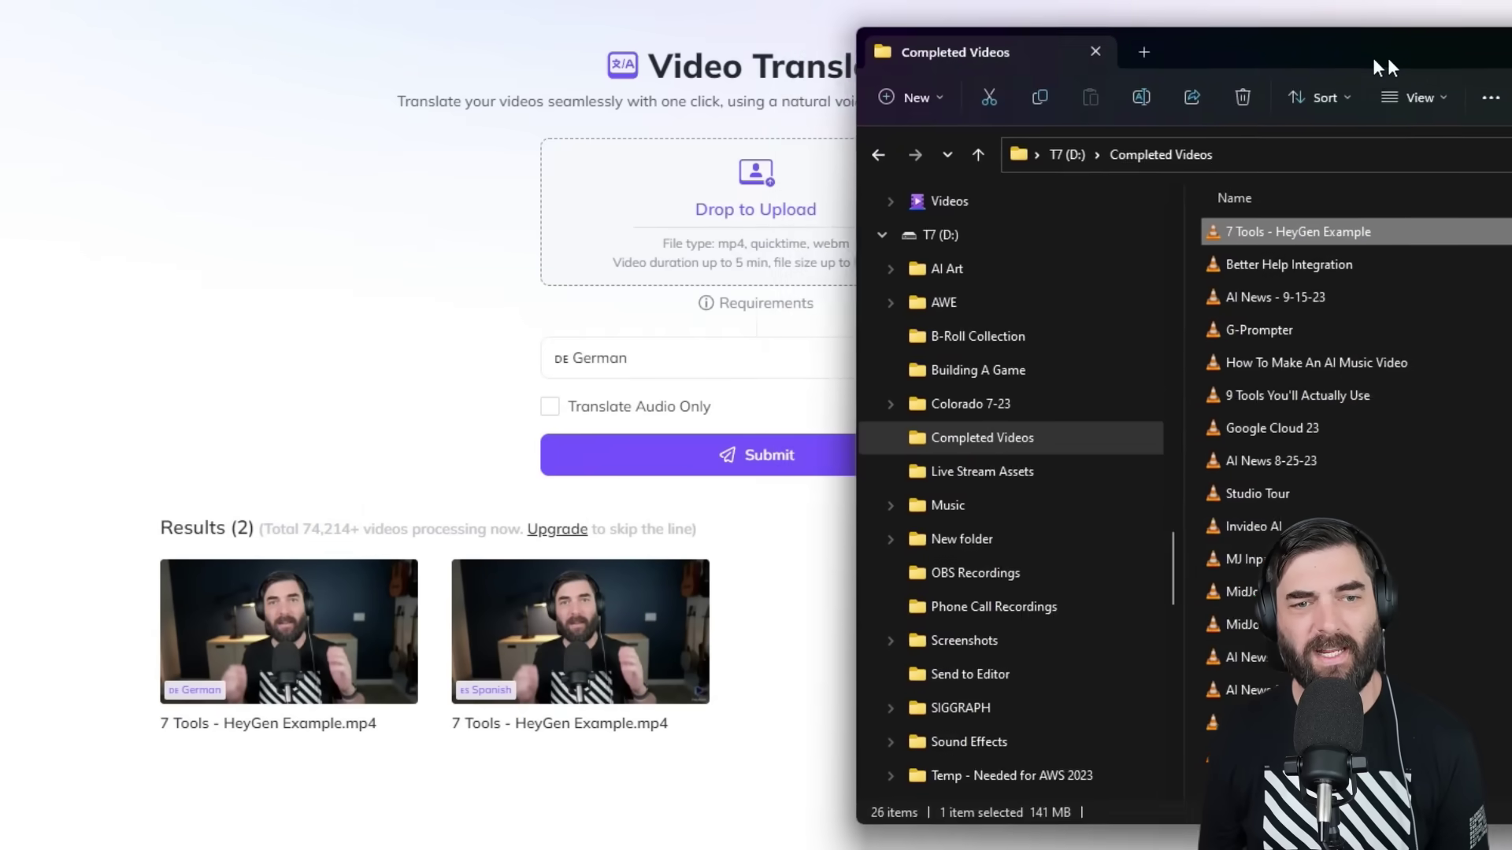
Upload 7 Tools - HeyGen Example.mp4, choose Hindi as the target language, and submit the translation.
left_click_drag(1123, 282, 663, 249)
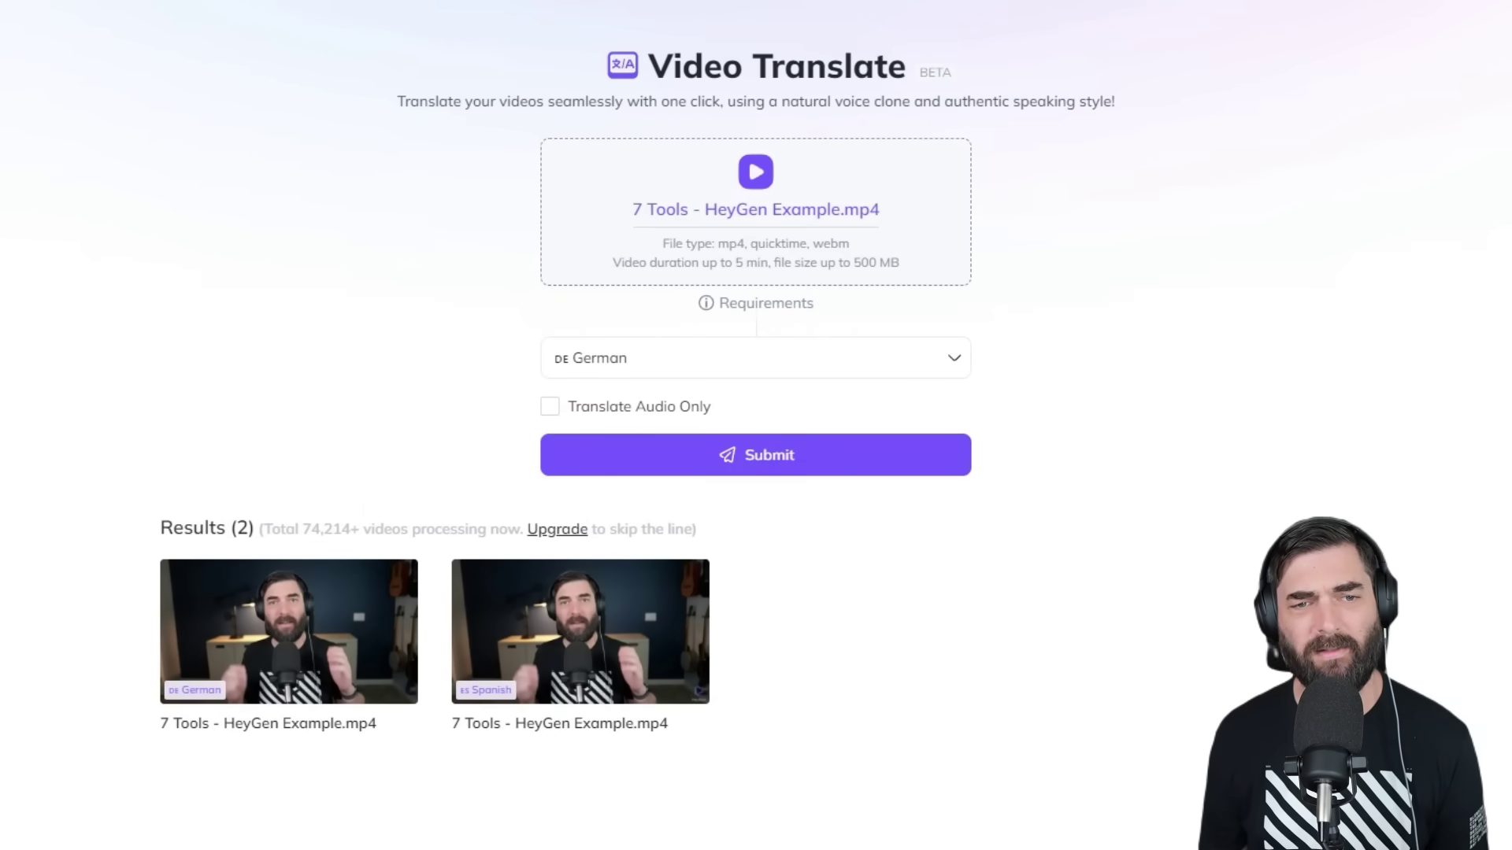
left_click(937, 365)
scroll(962, 483, "up", 3)
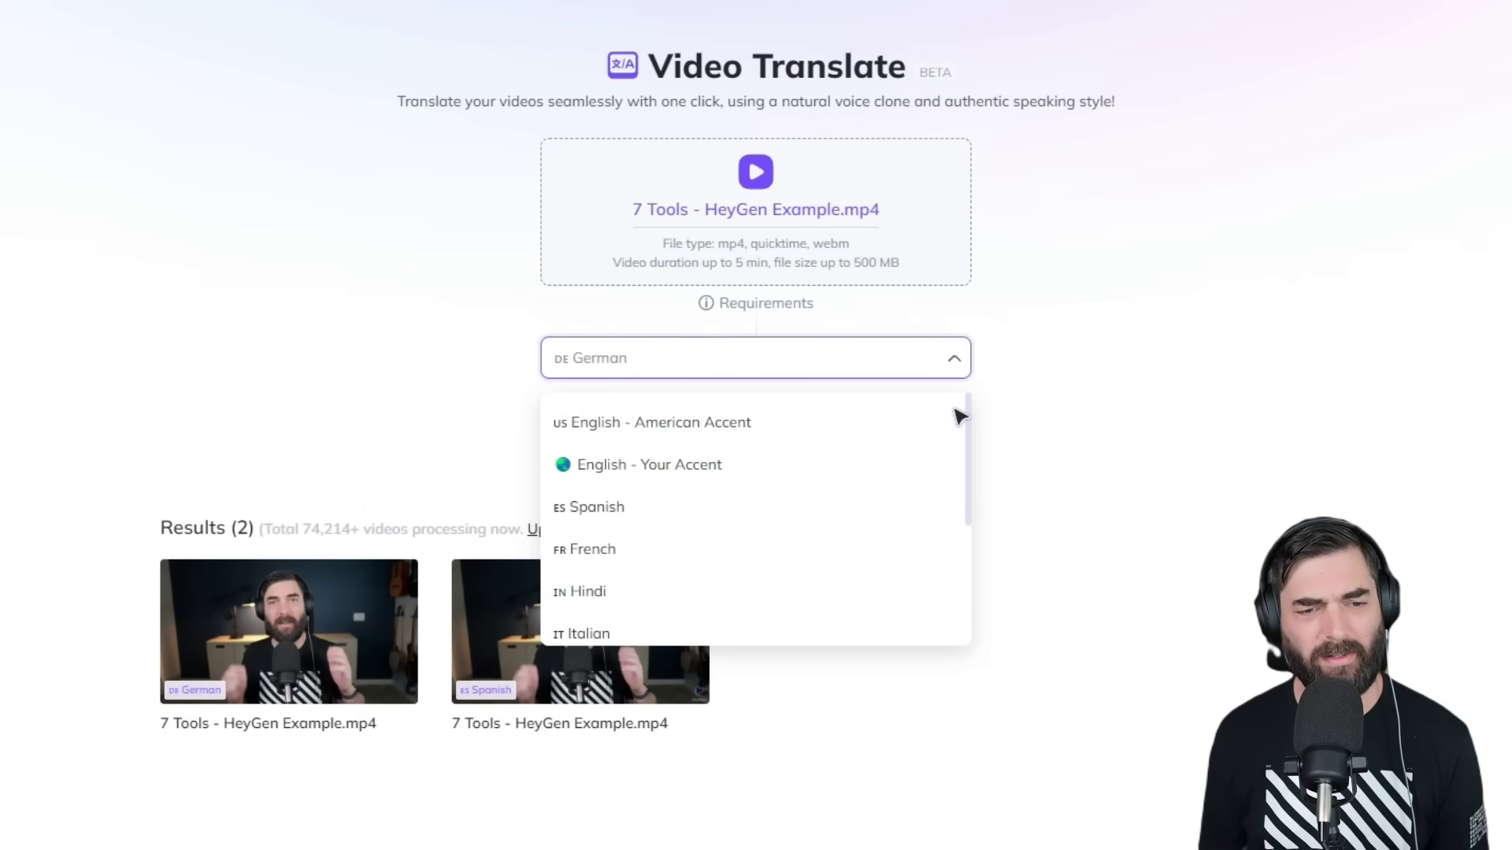
scroll(938, 557, "down", 3)
scroll(938, 557, "up", 2)
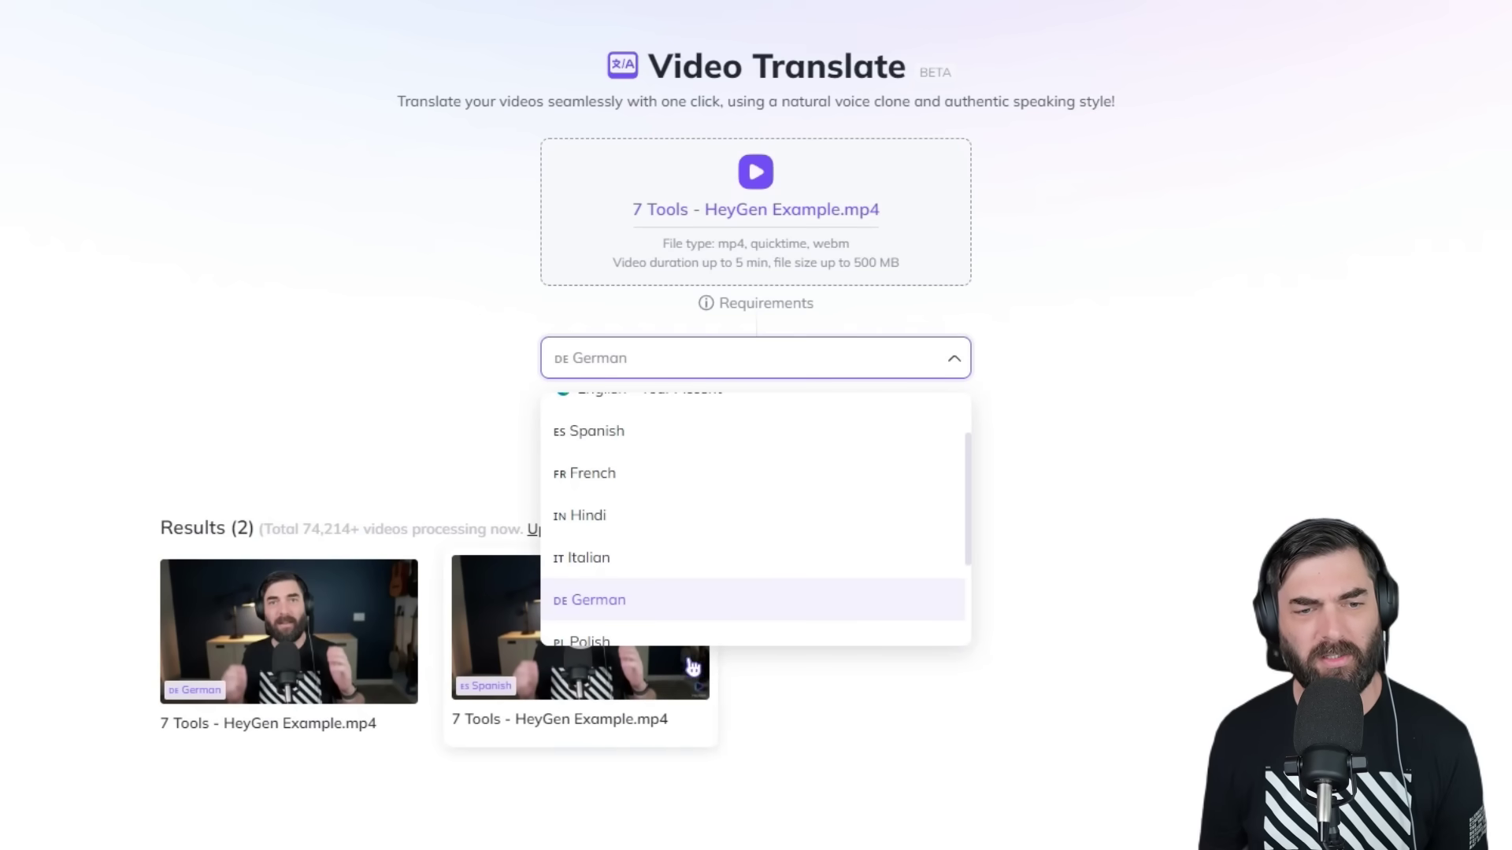
left_click(693, 523)
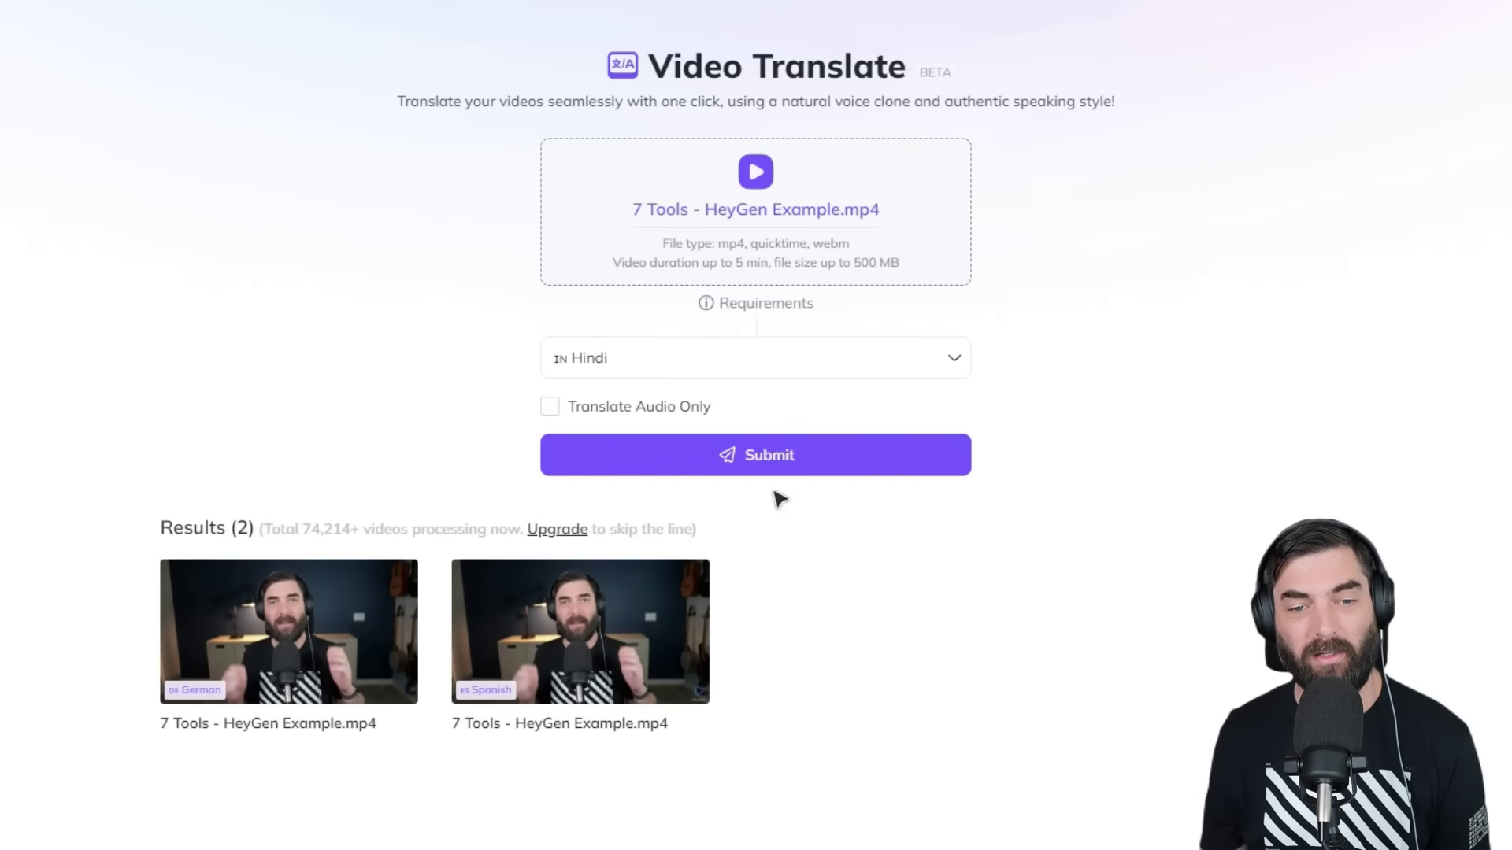
left_click(774, 460)
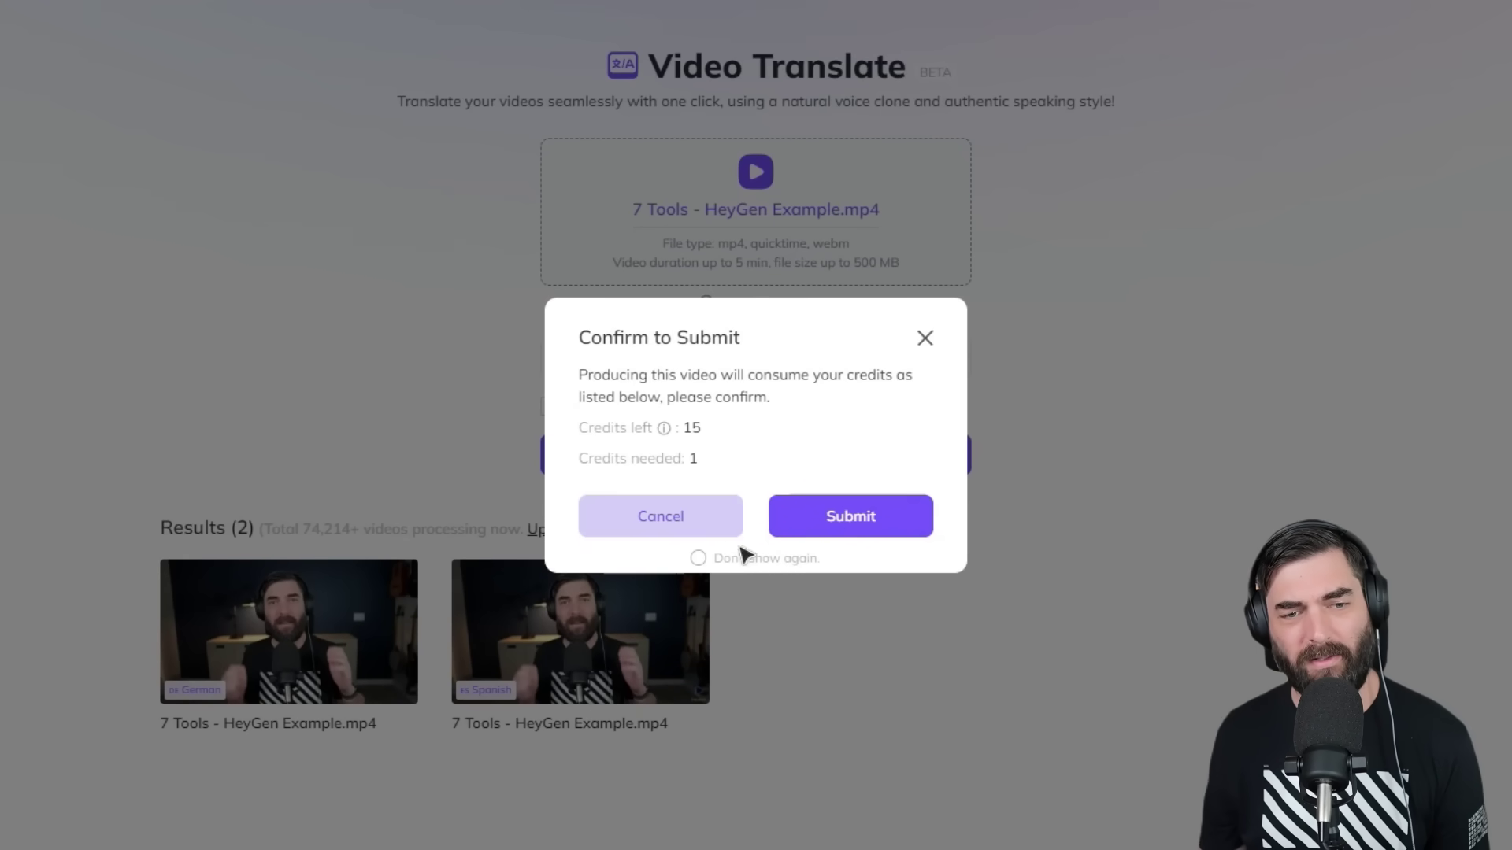
key("Return")
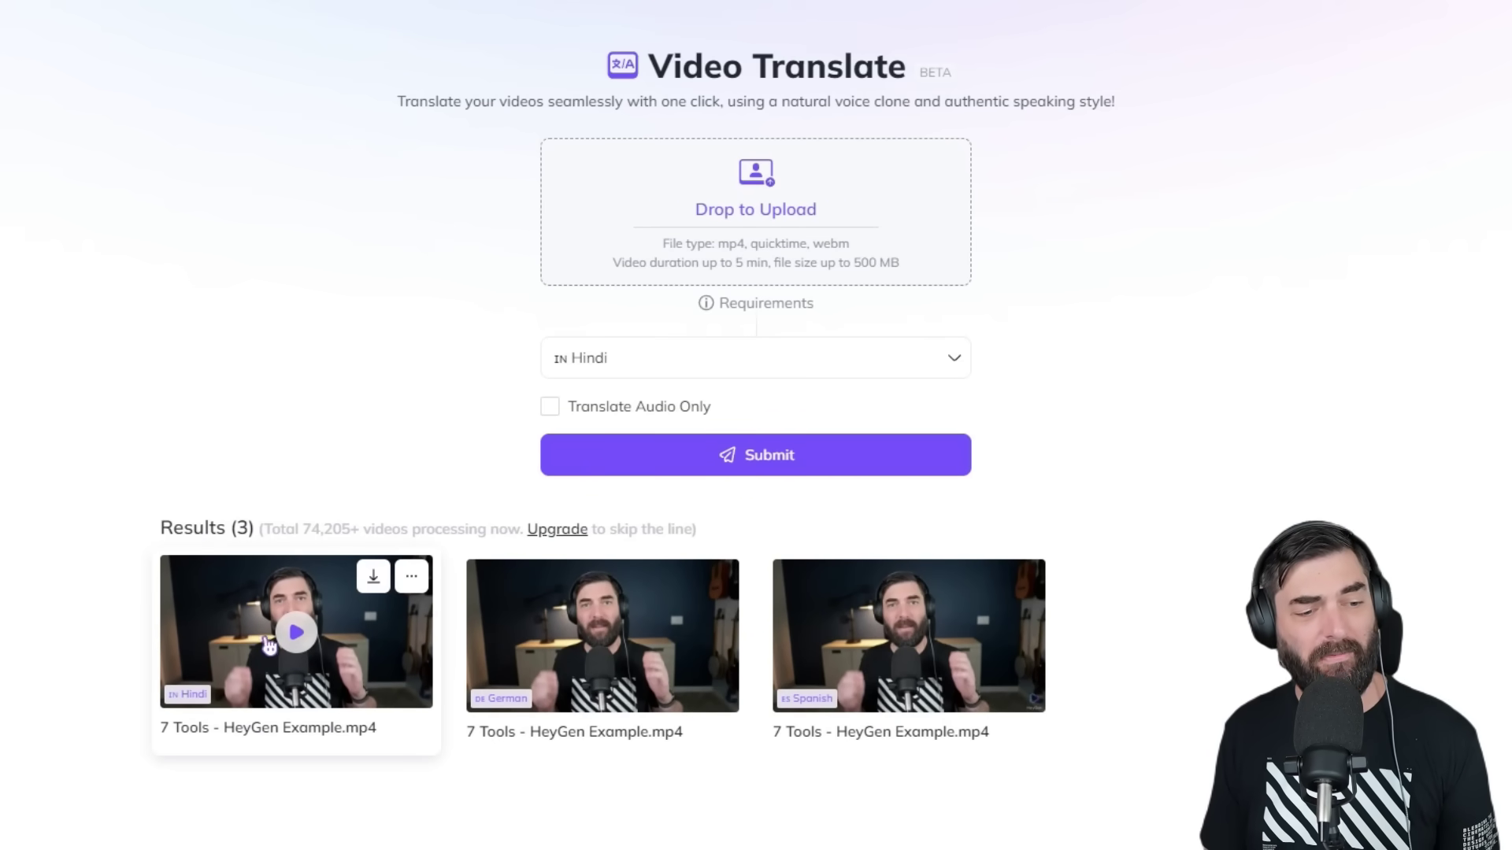
Open the finished Hindi translation result to watch it.
left_click(302, 677)
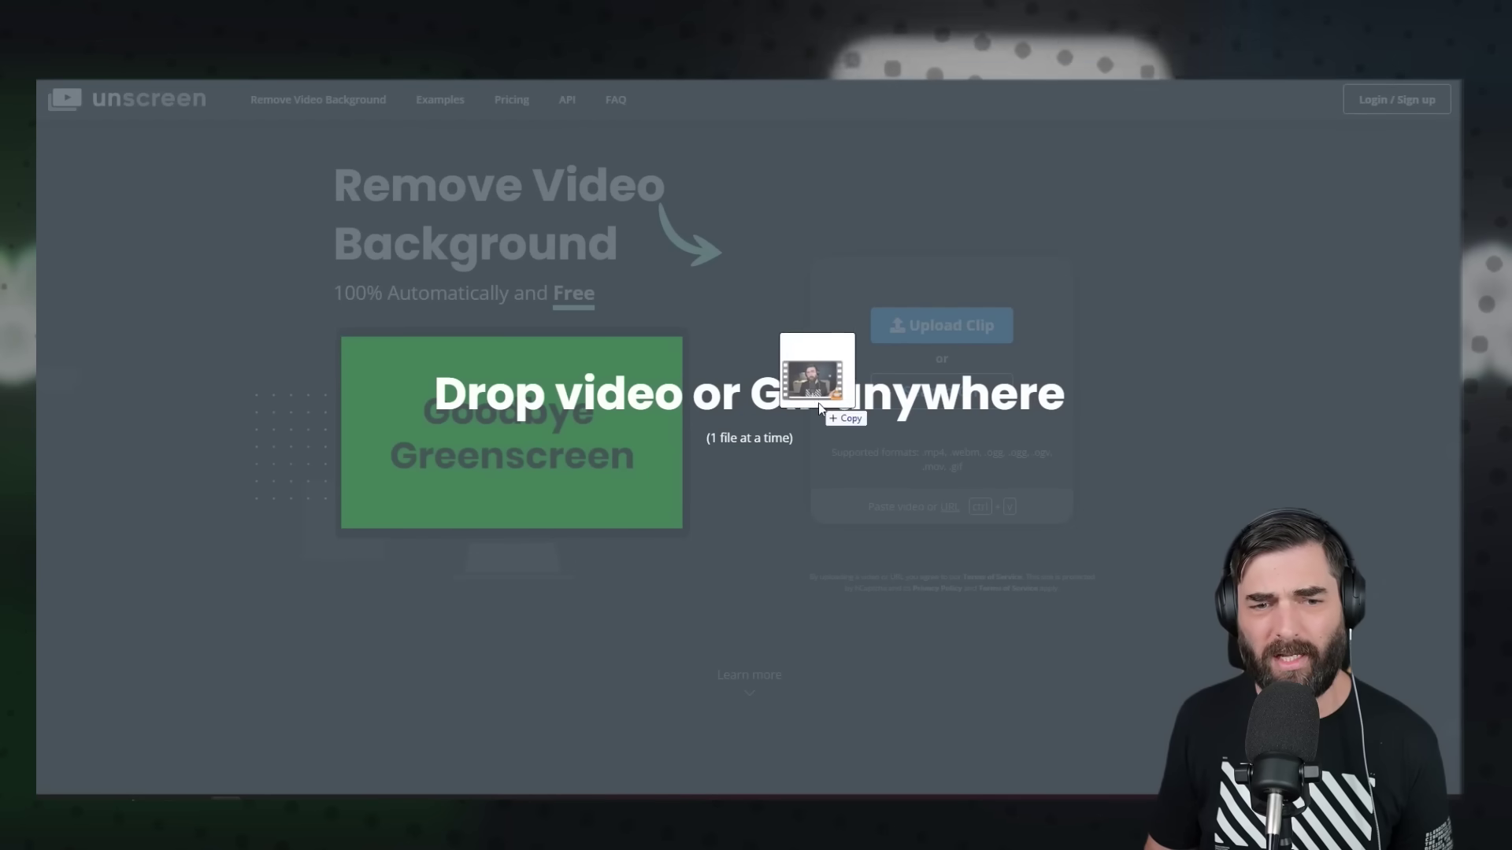
Upload the clip to Unscreen and set the Citystreet video as its new background.
left_click_drag(819, 403, 921, 406)
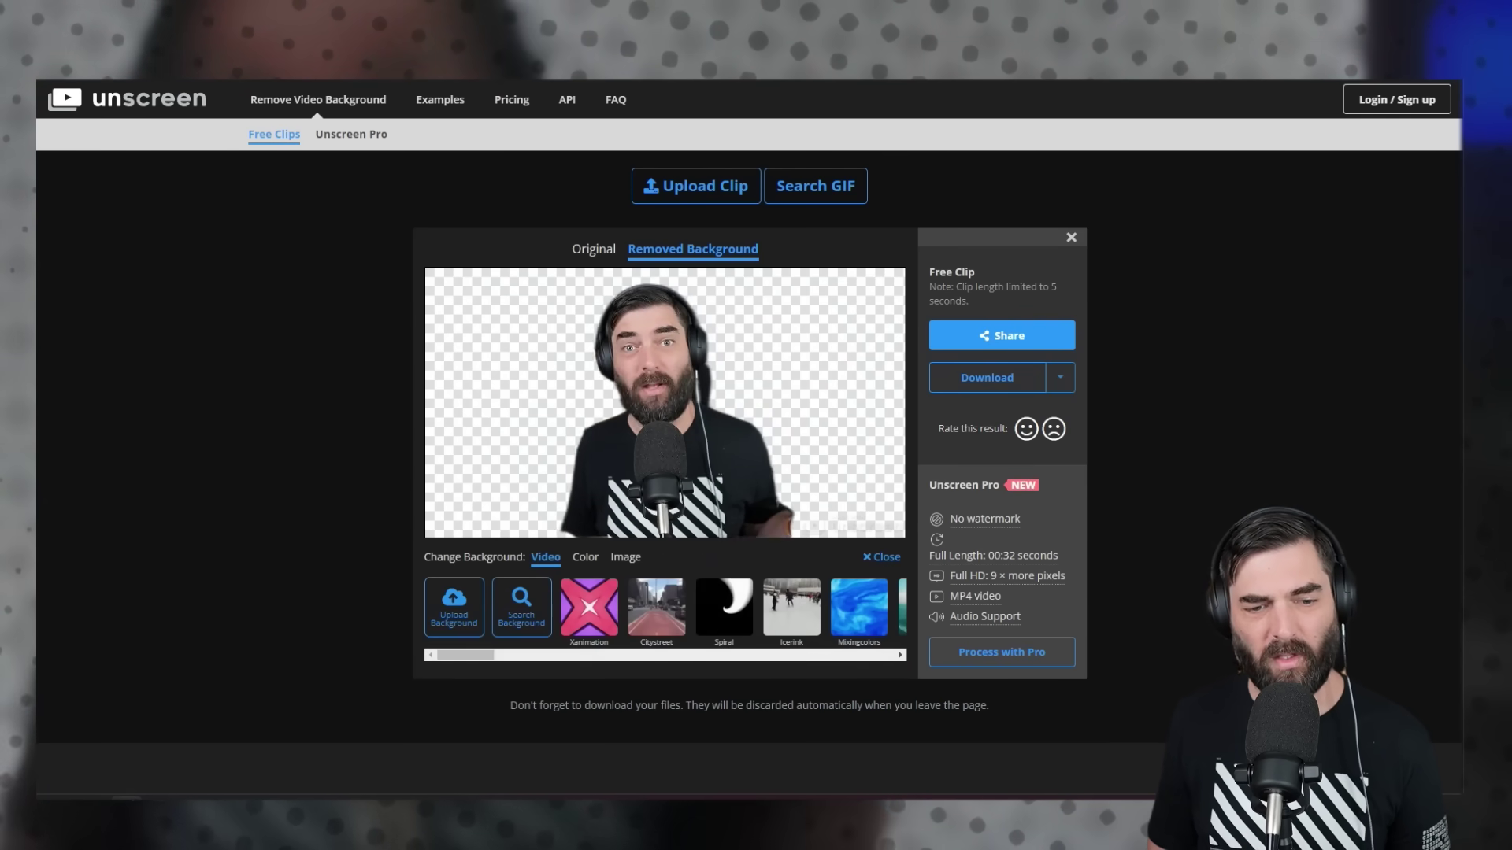
left_click(656, 607)
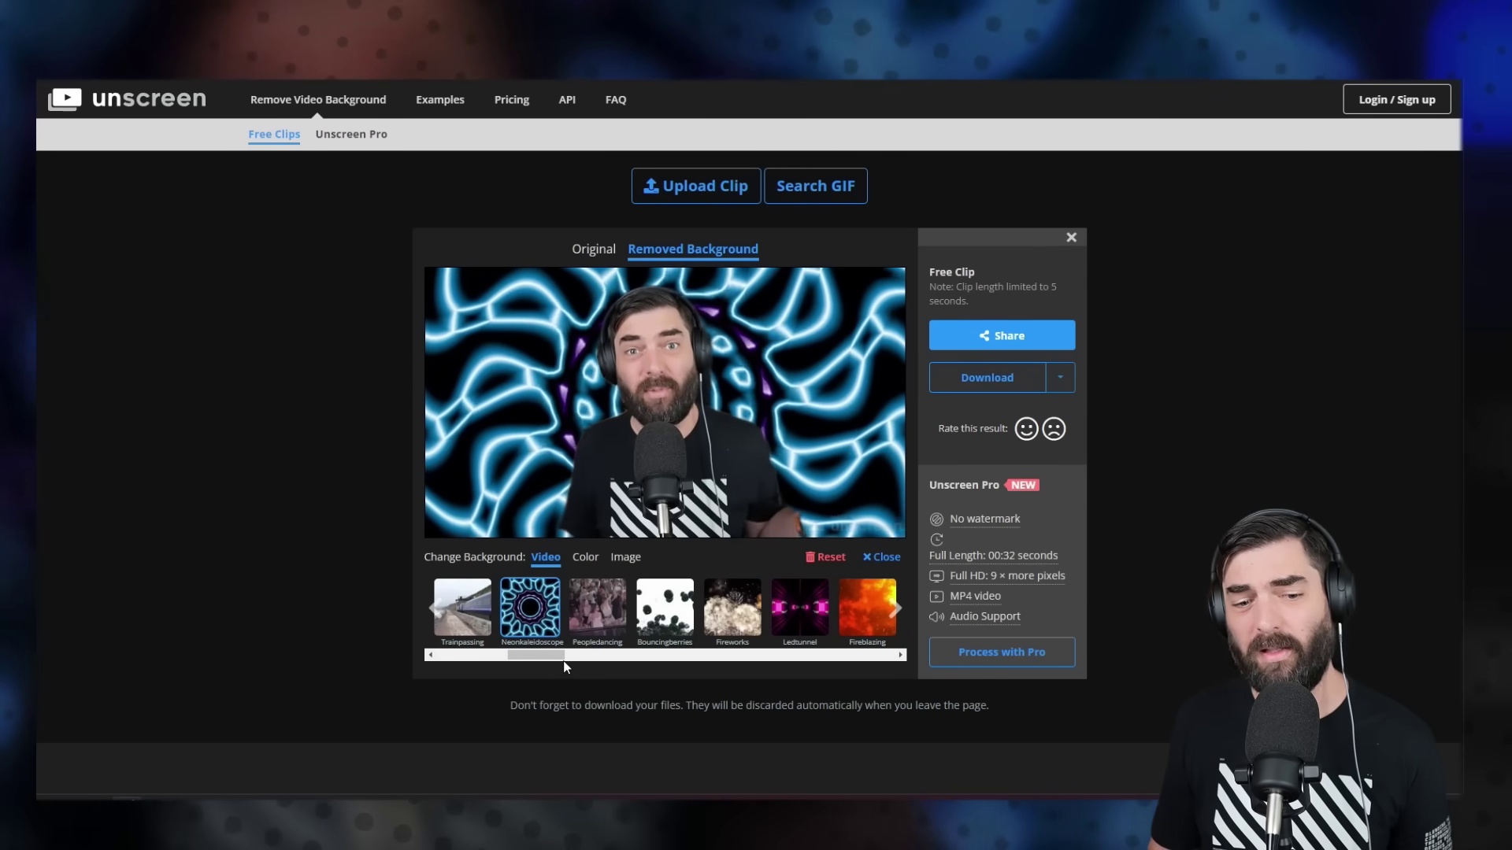
left_click_drag(551, 657, 668, 659)
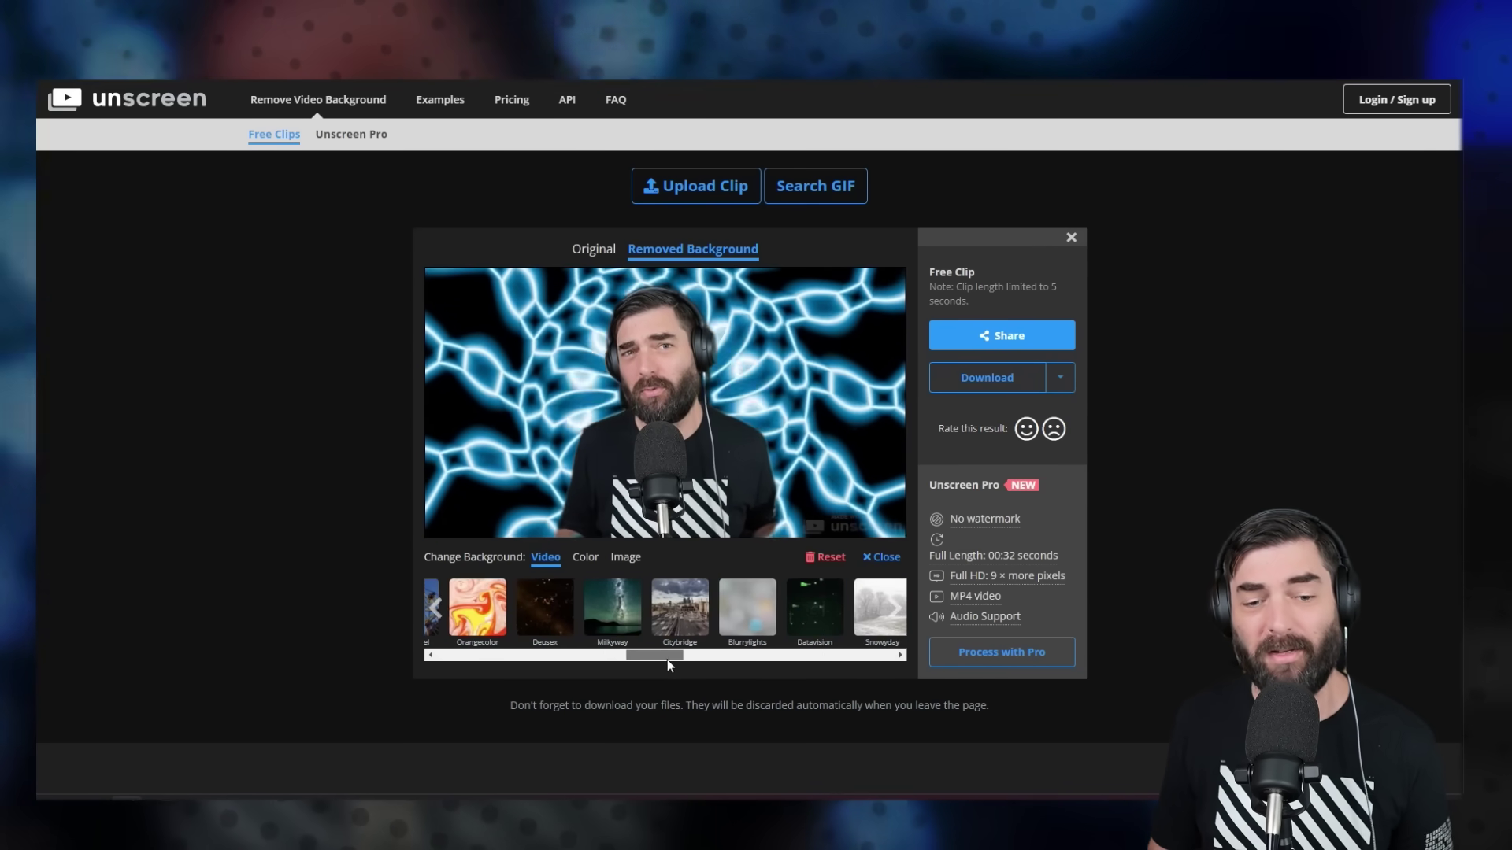
scroll(689, 609, "right", 5)
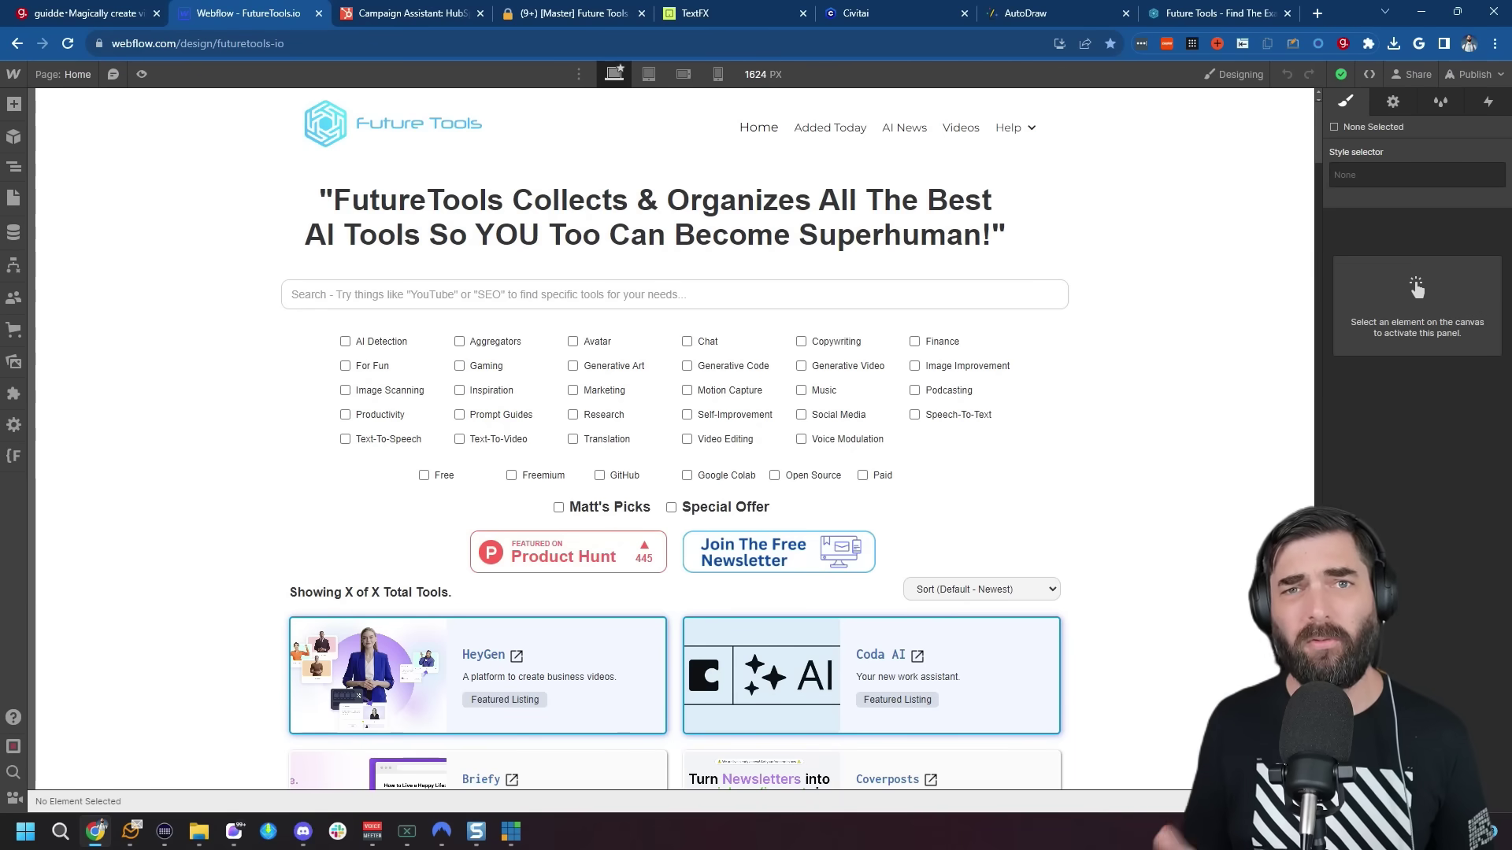
Start recording an Employee Training Magic Capture described 'How To Add News To Future Tools'.
left_click(1343, 43)
left_click(1340, 299)
left_click(827, 365)
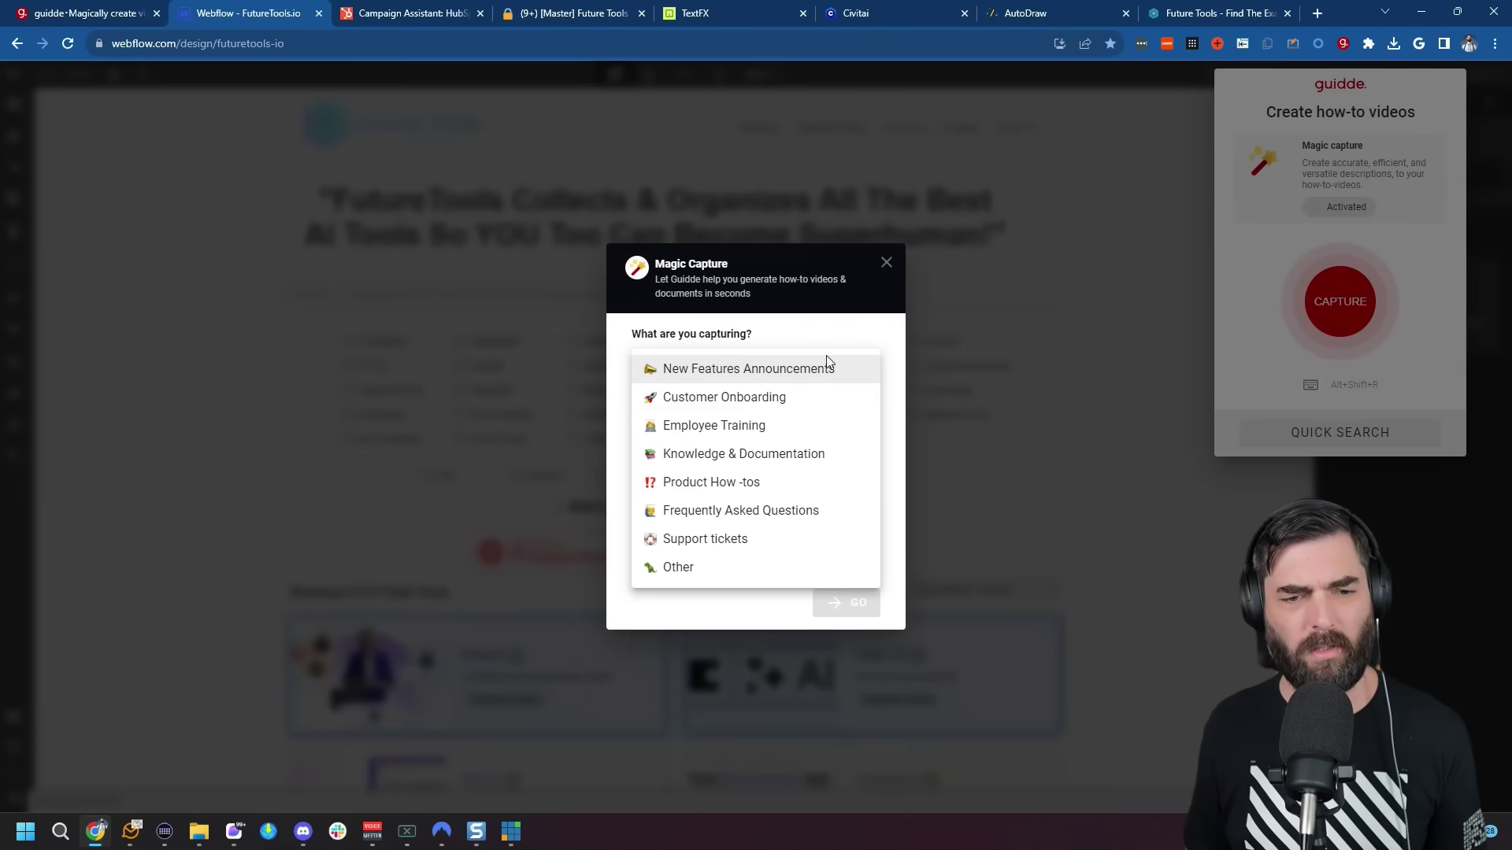
left_click(705, 426)
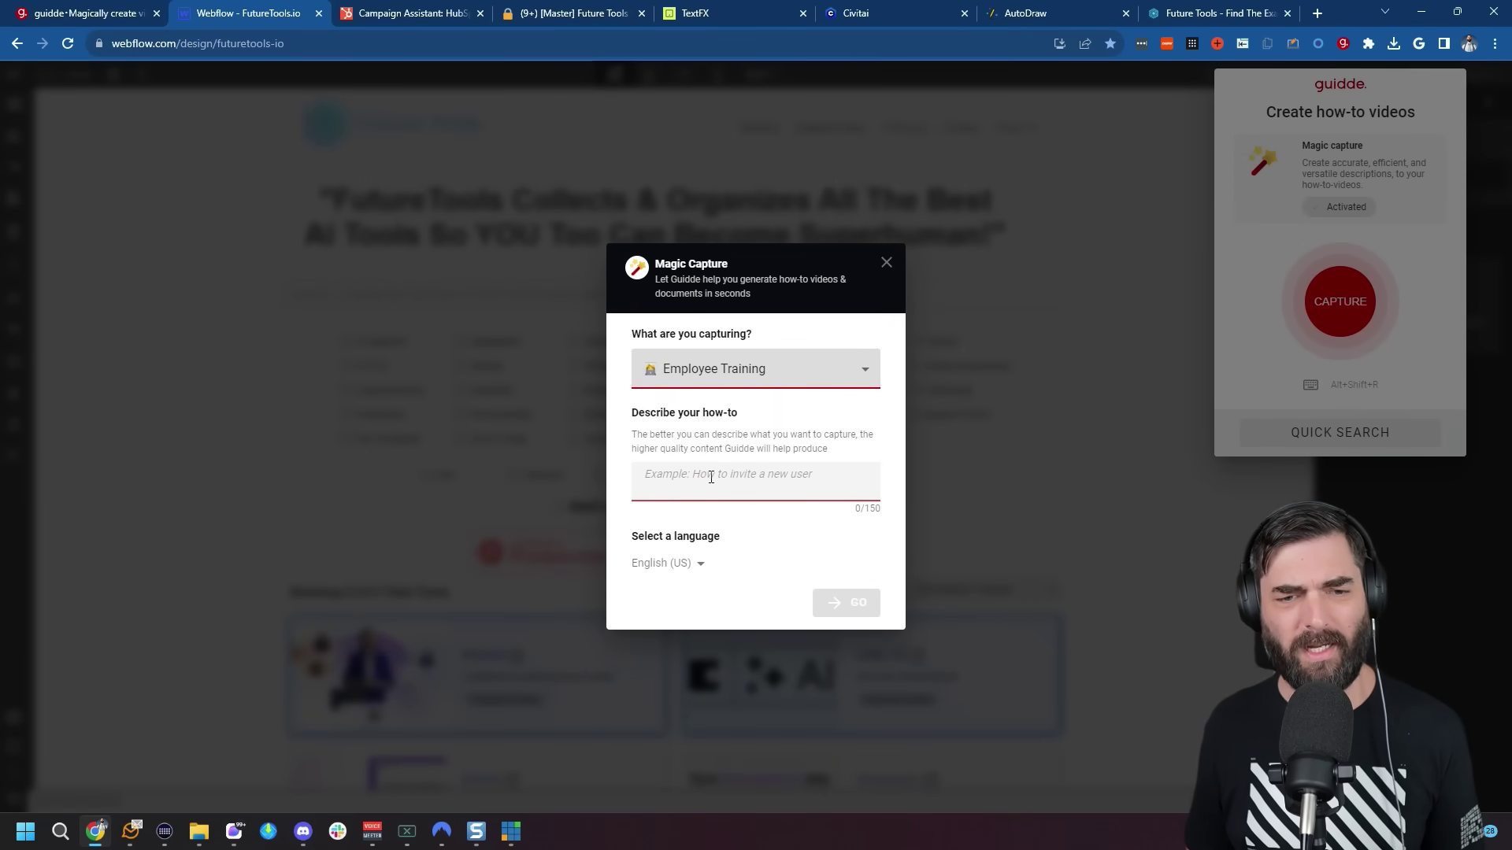
left_click(711, 477)
type("How To ")
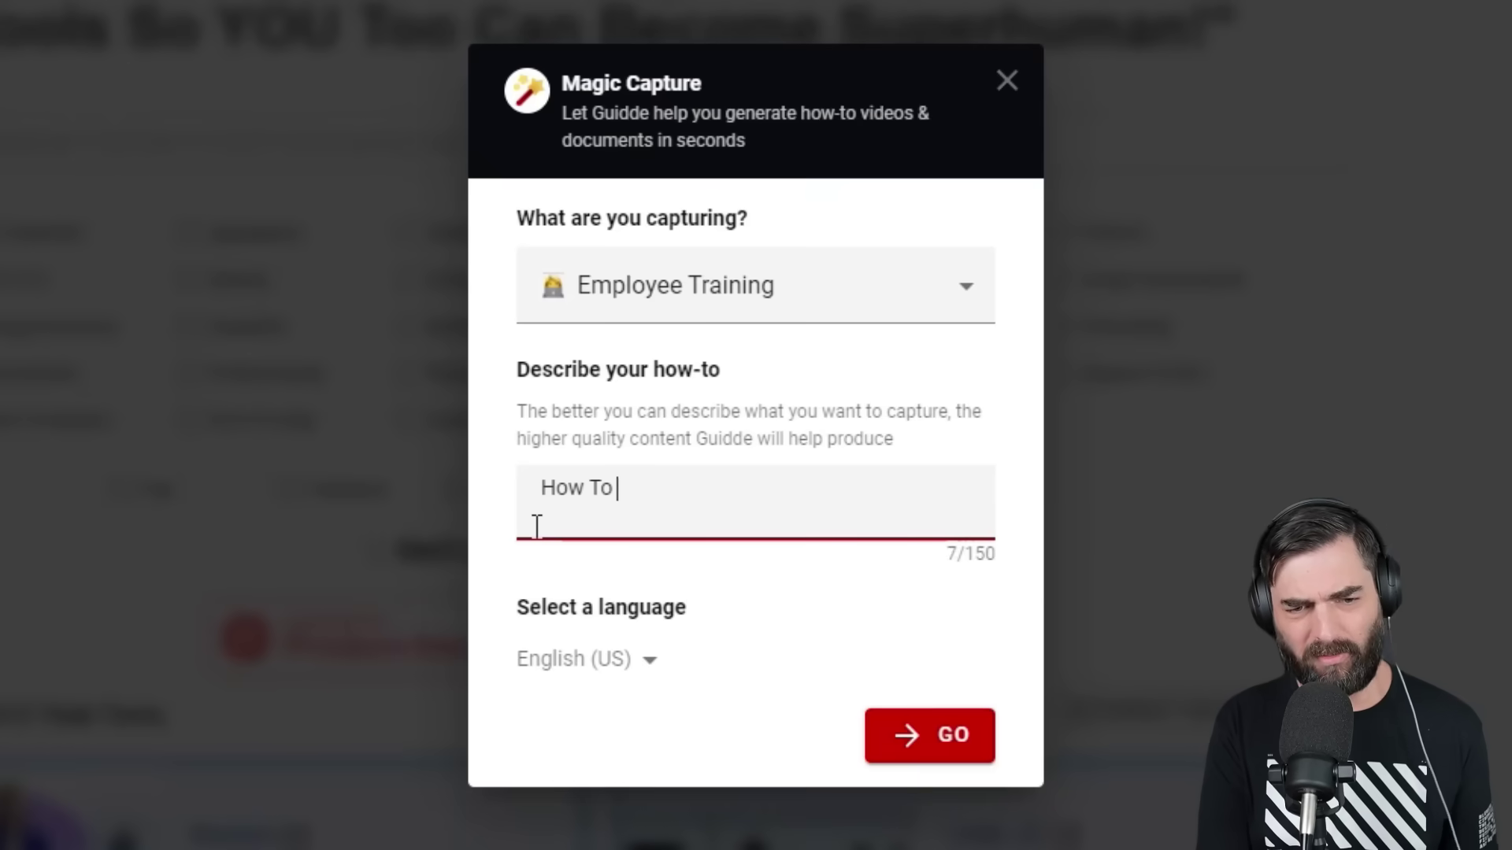
type("Add Newsa")
key("BackSpace")
key("BackSpace")
type("To Fut")
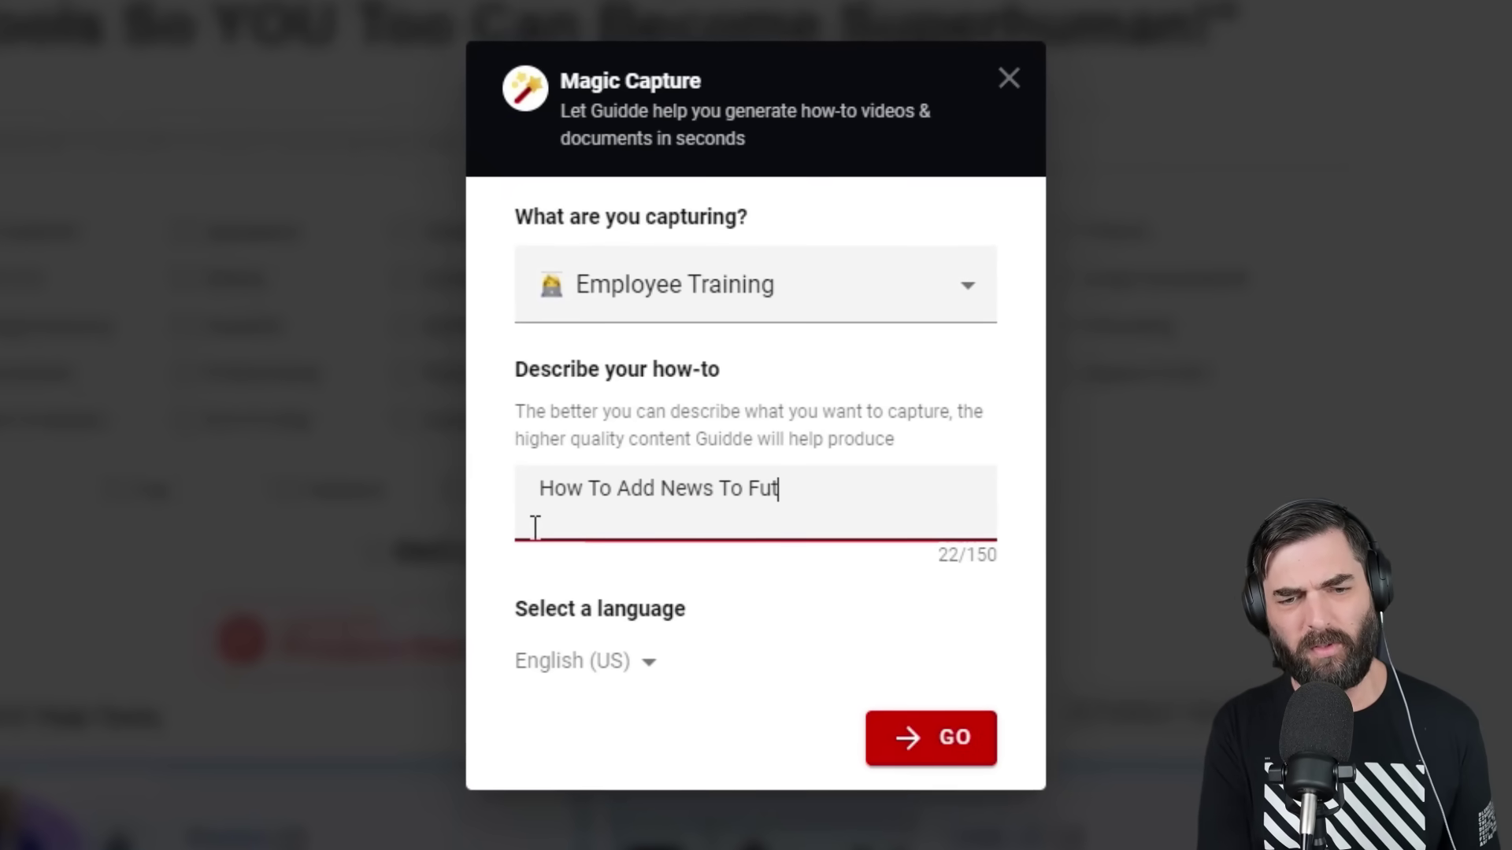
type("ure Tools")
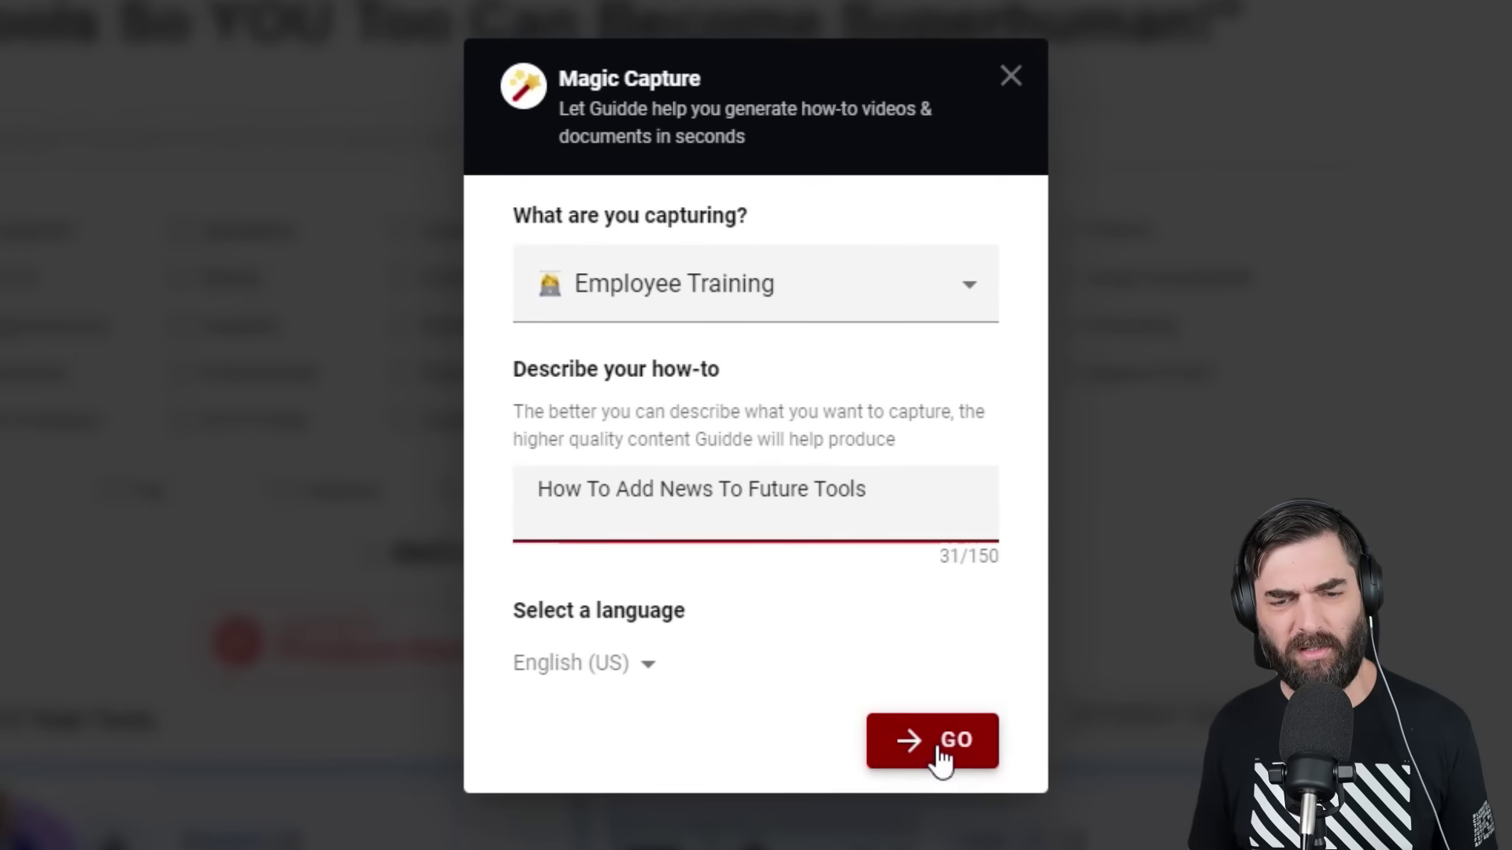
left_click(941, 752)
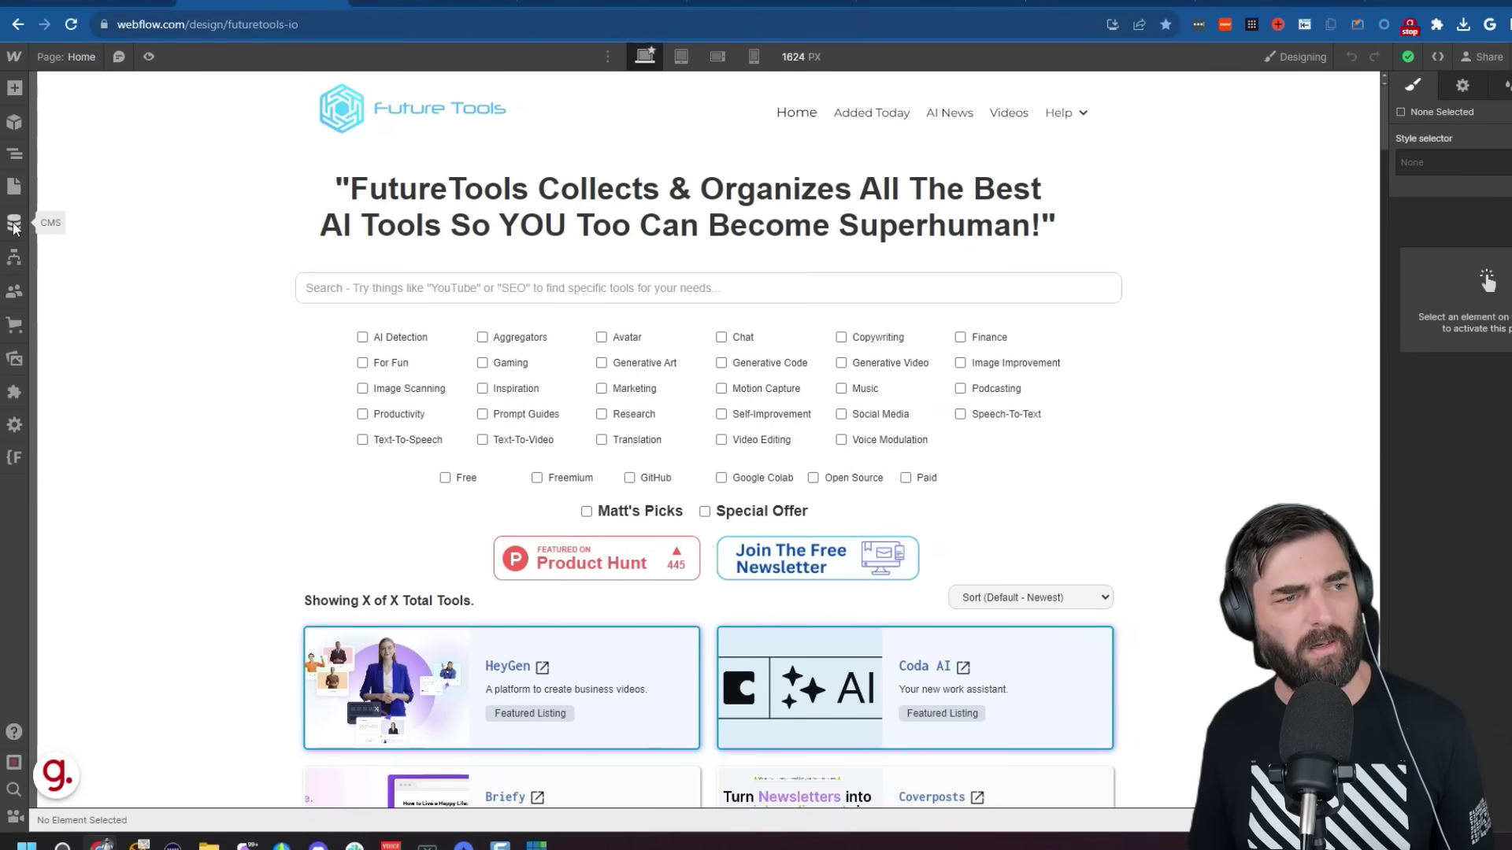
Open the Webflow CMS and the News collection's items.
left_click(13, 226)
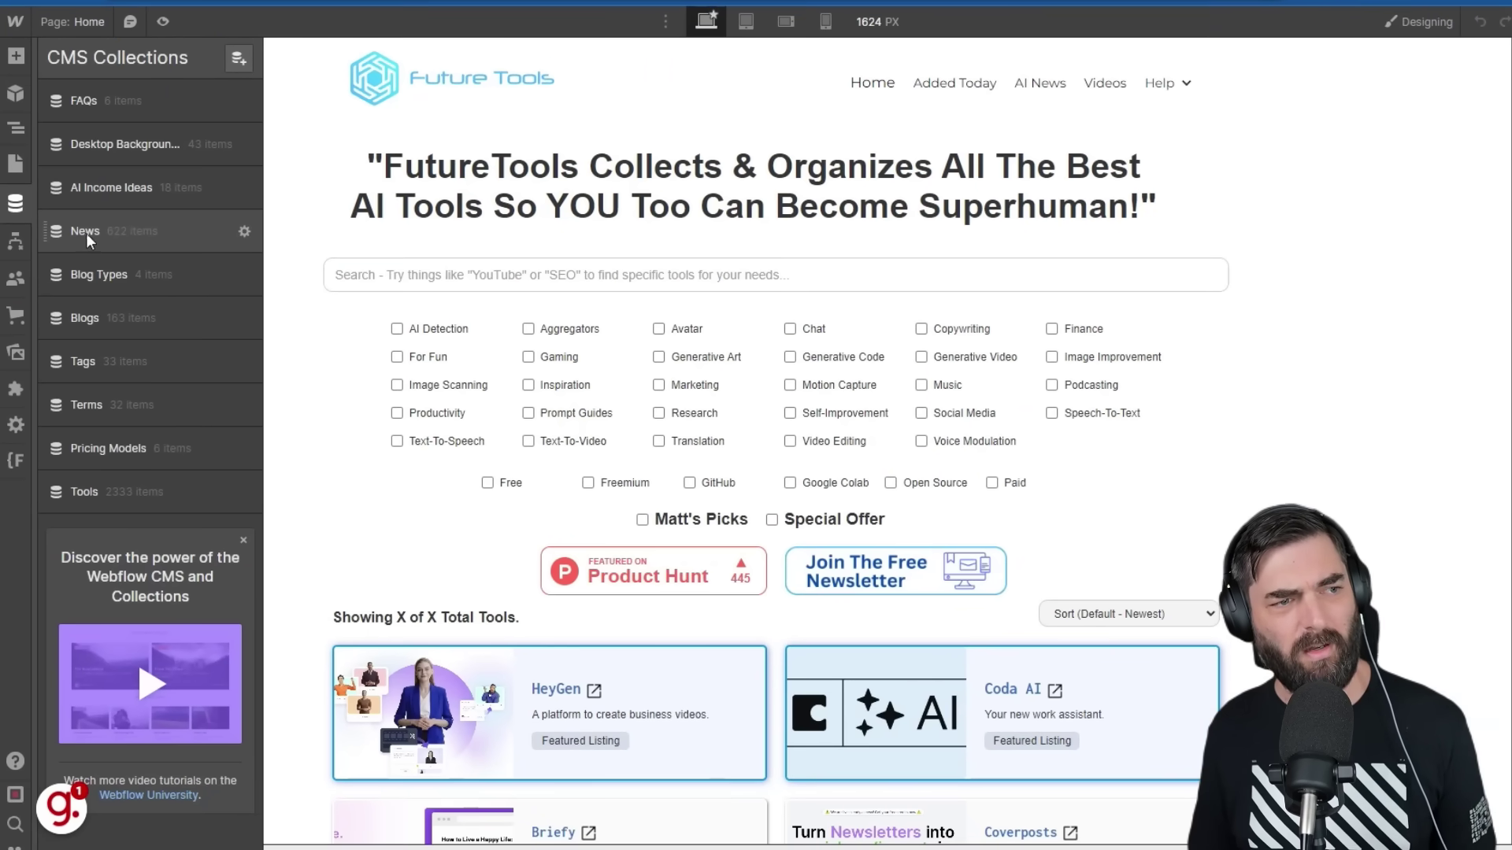
left_click(85, 232)
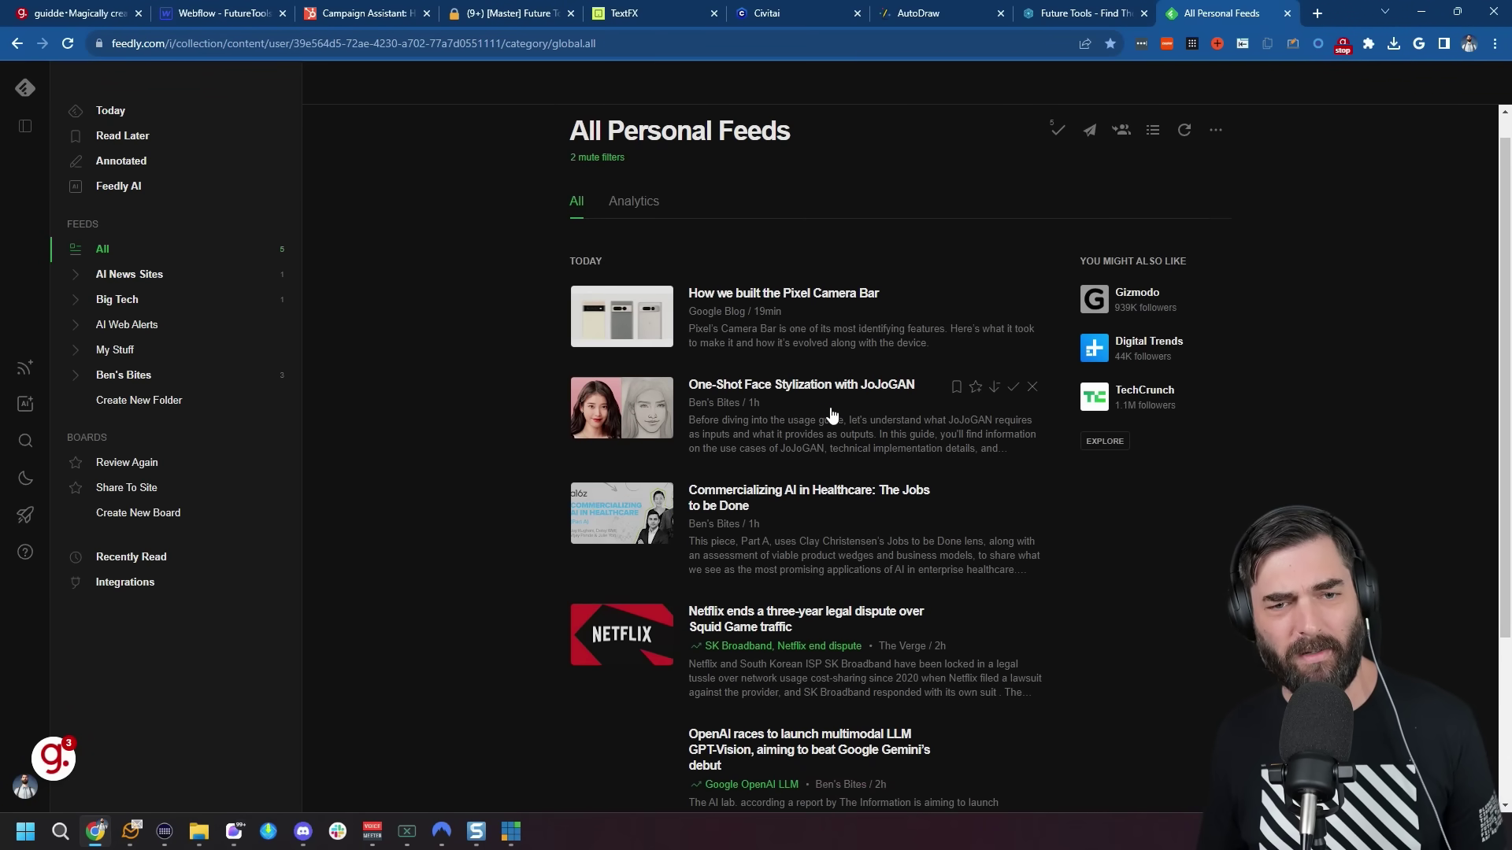
Open the Commercializing AI in Healthcare article, close the feed, and copy the article's headline.
scroll(736, 401, "down", 3)
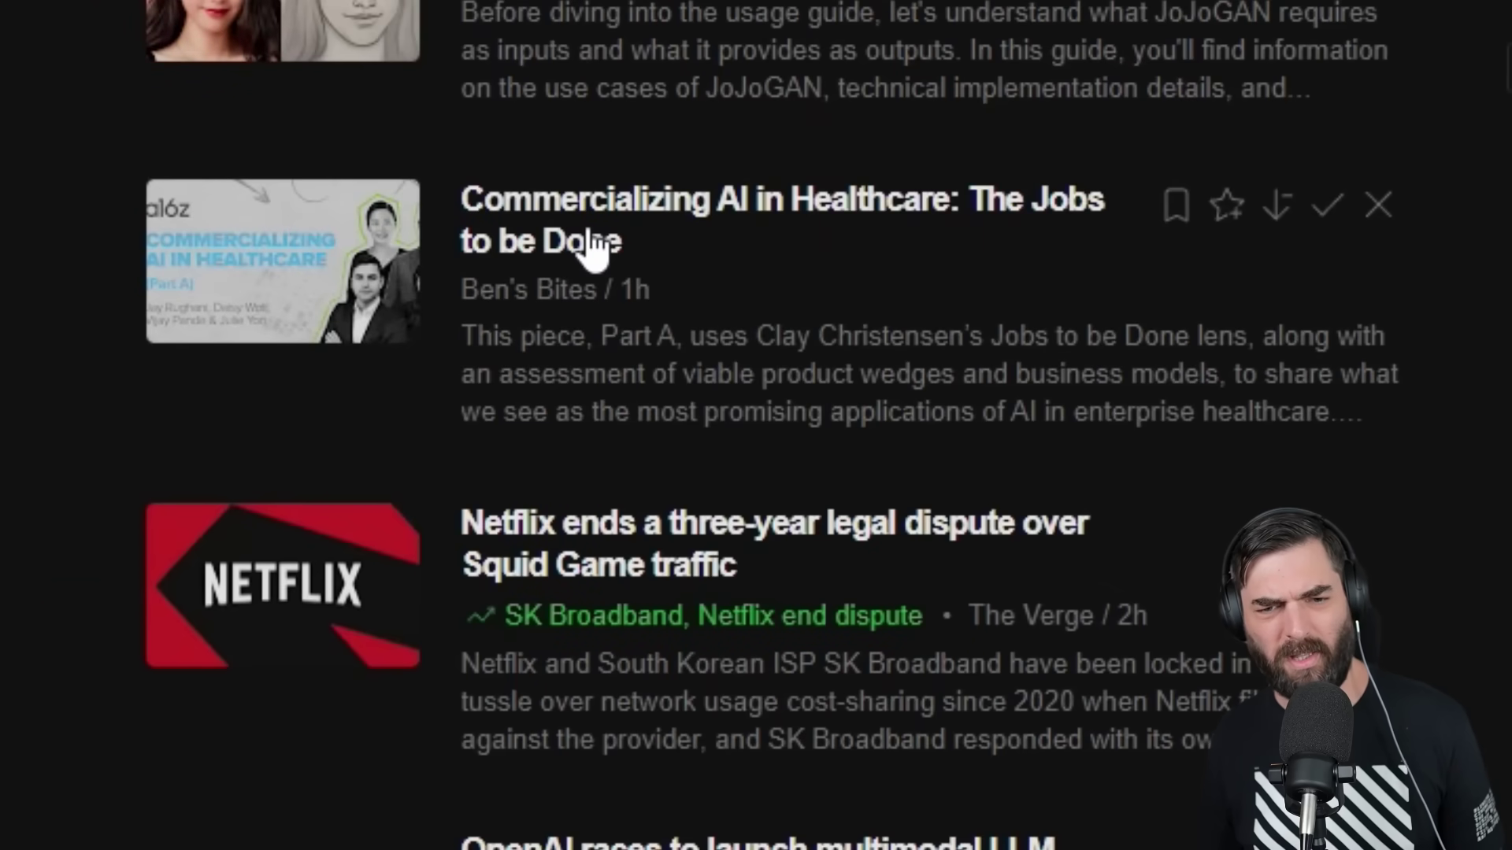
left_click(557, 226)
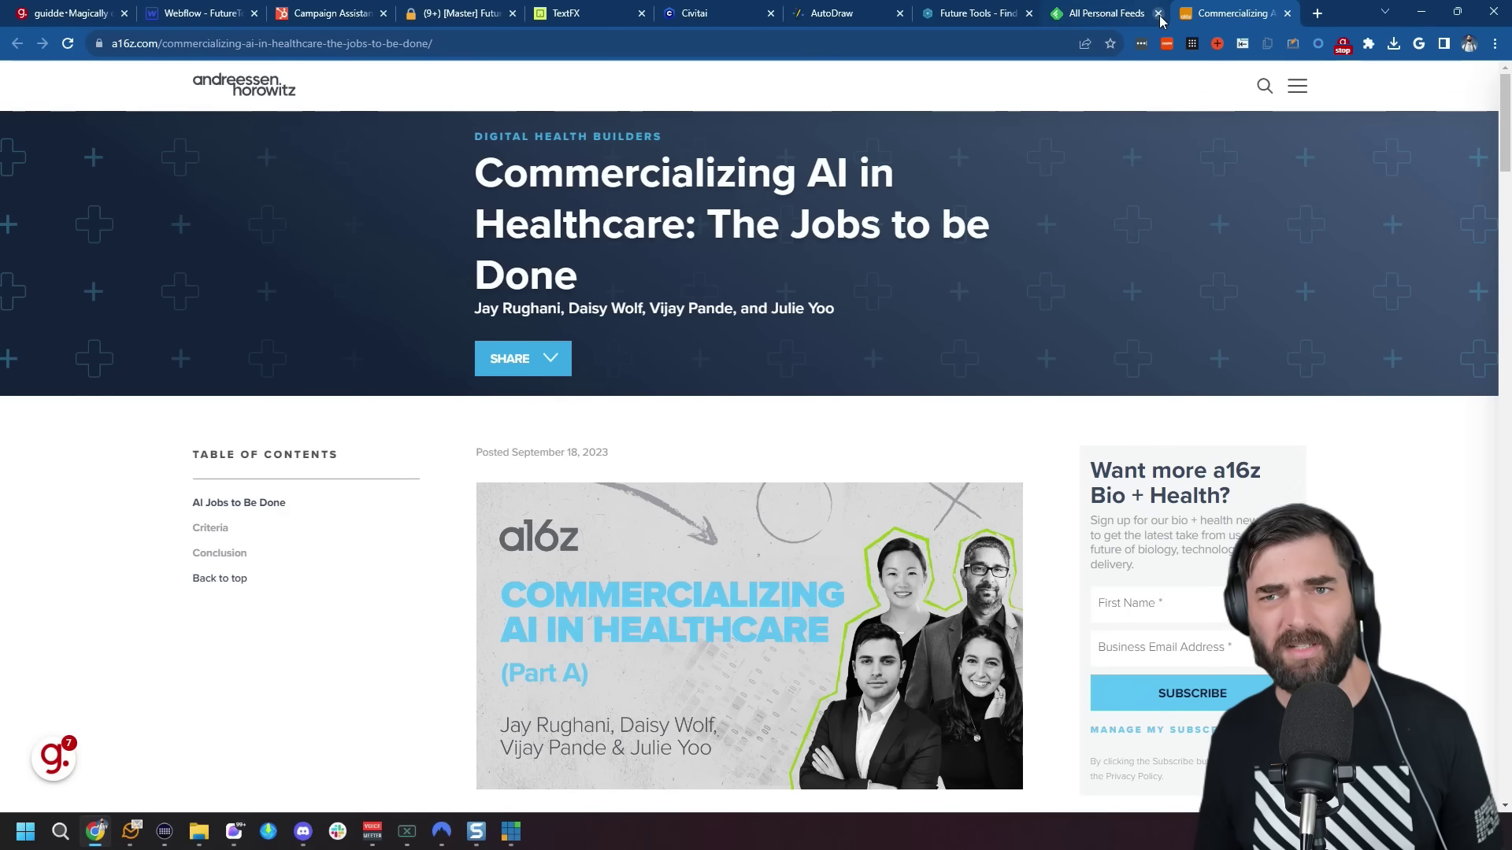
left_click(1158, 14)
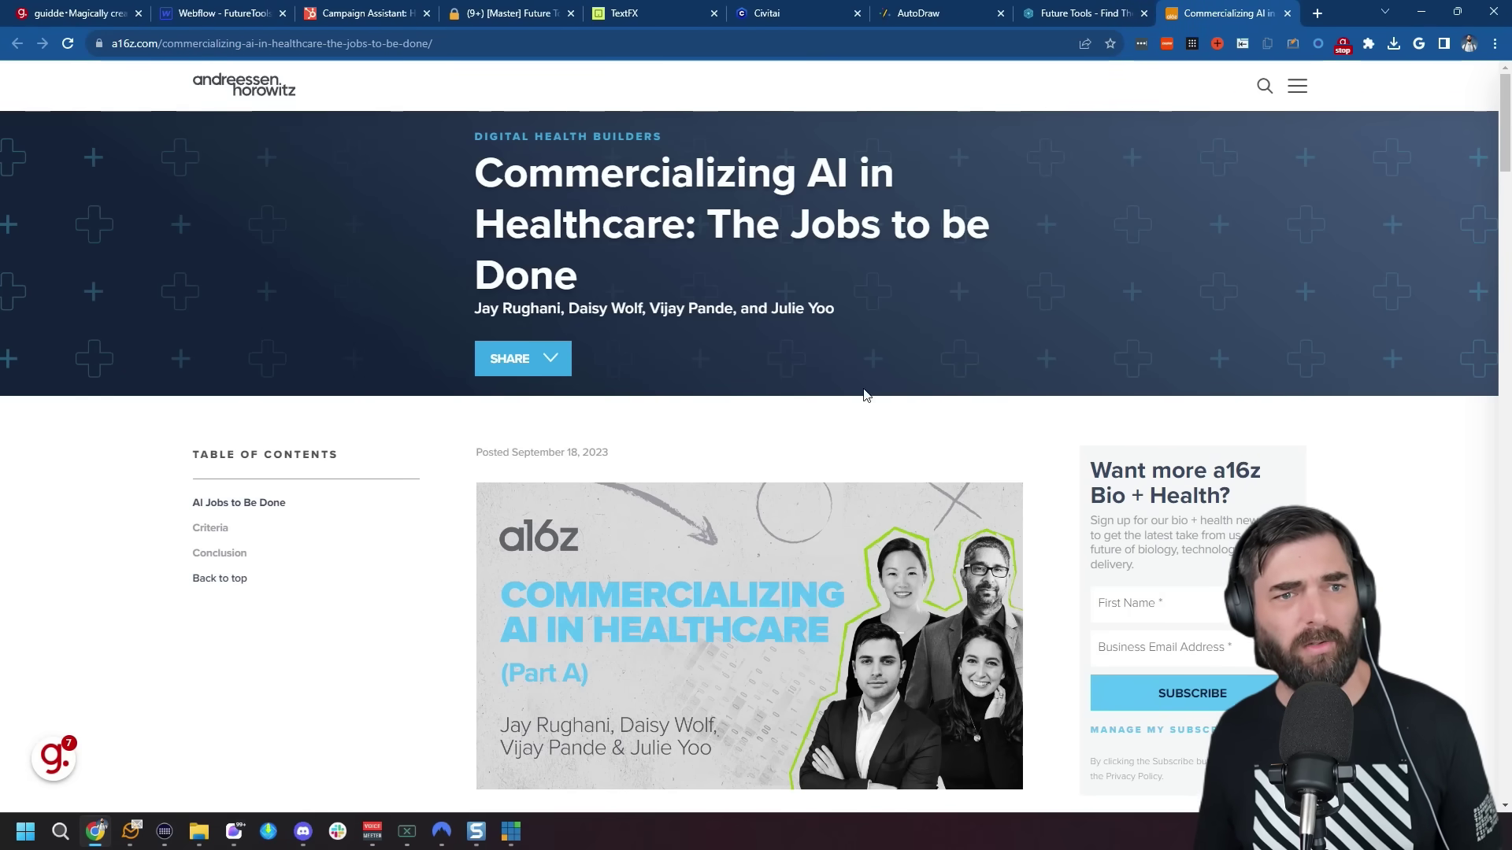
mouse_move(472, 172)
left_mouse_down()
mouse_move(535, 227)
mouse_move(582, 306)
left_mouse_up()
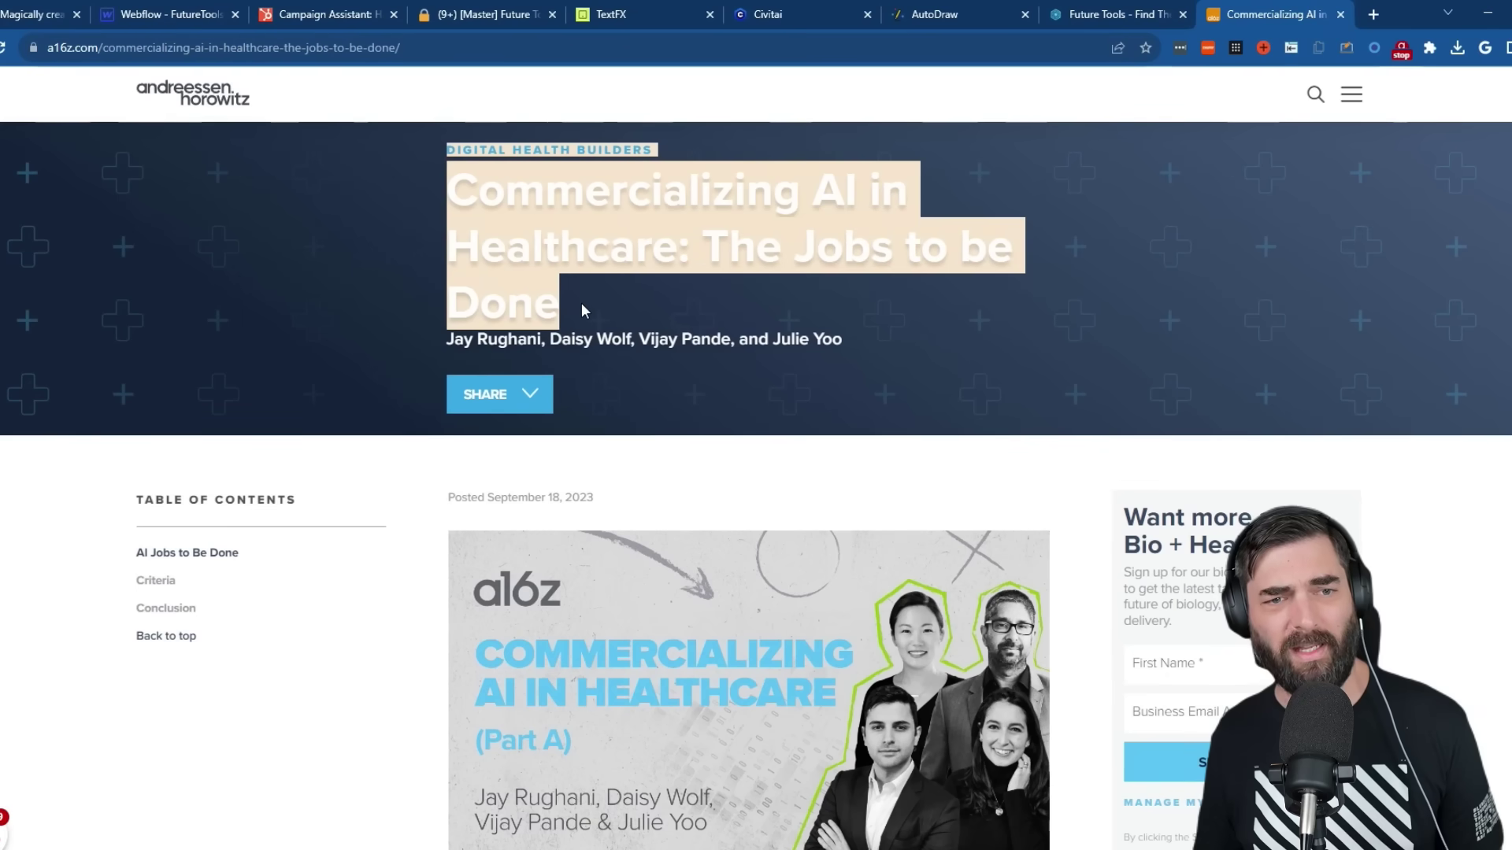
right_click(581, 306)
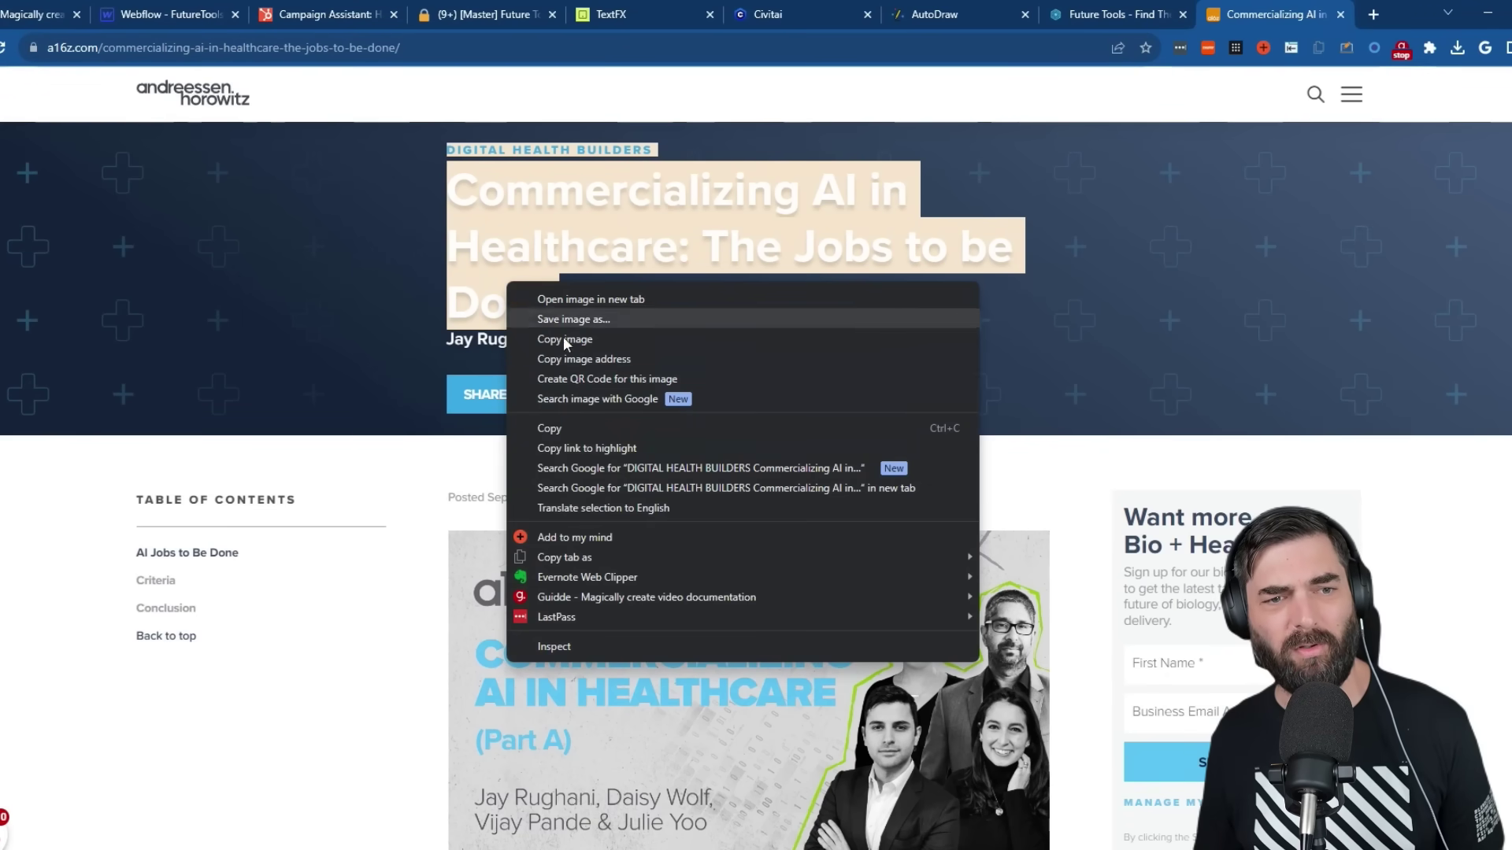
left_click(729, 432)
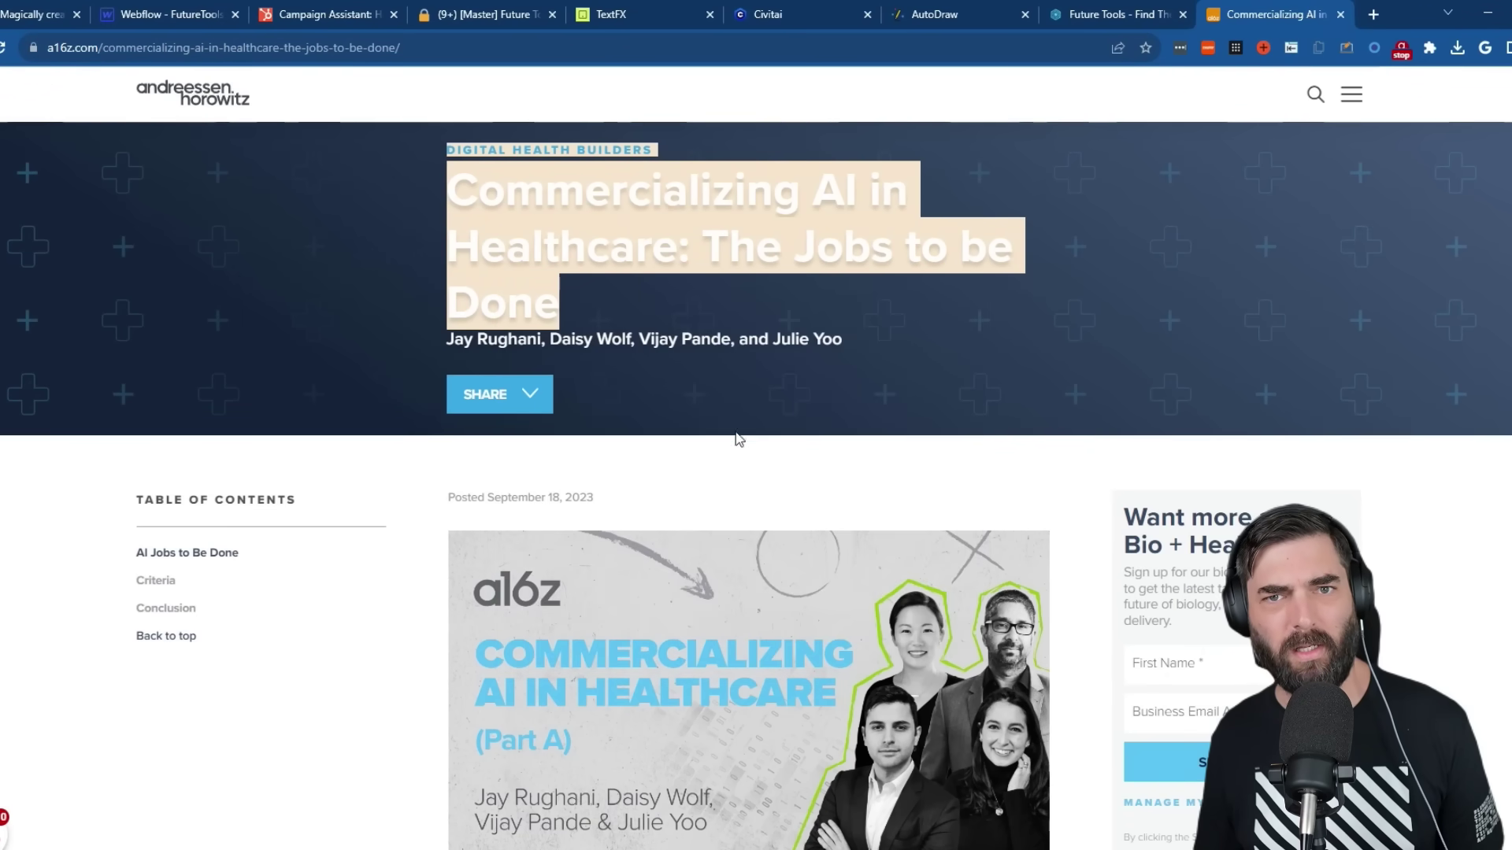
left_click(169, 13)
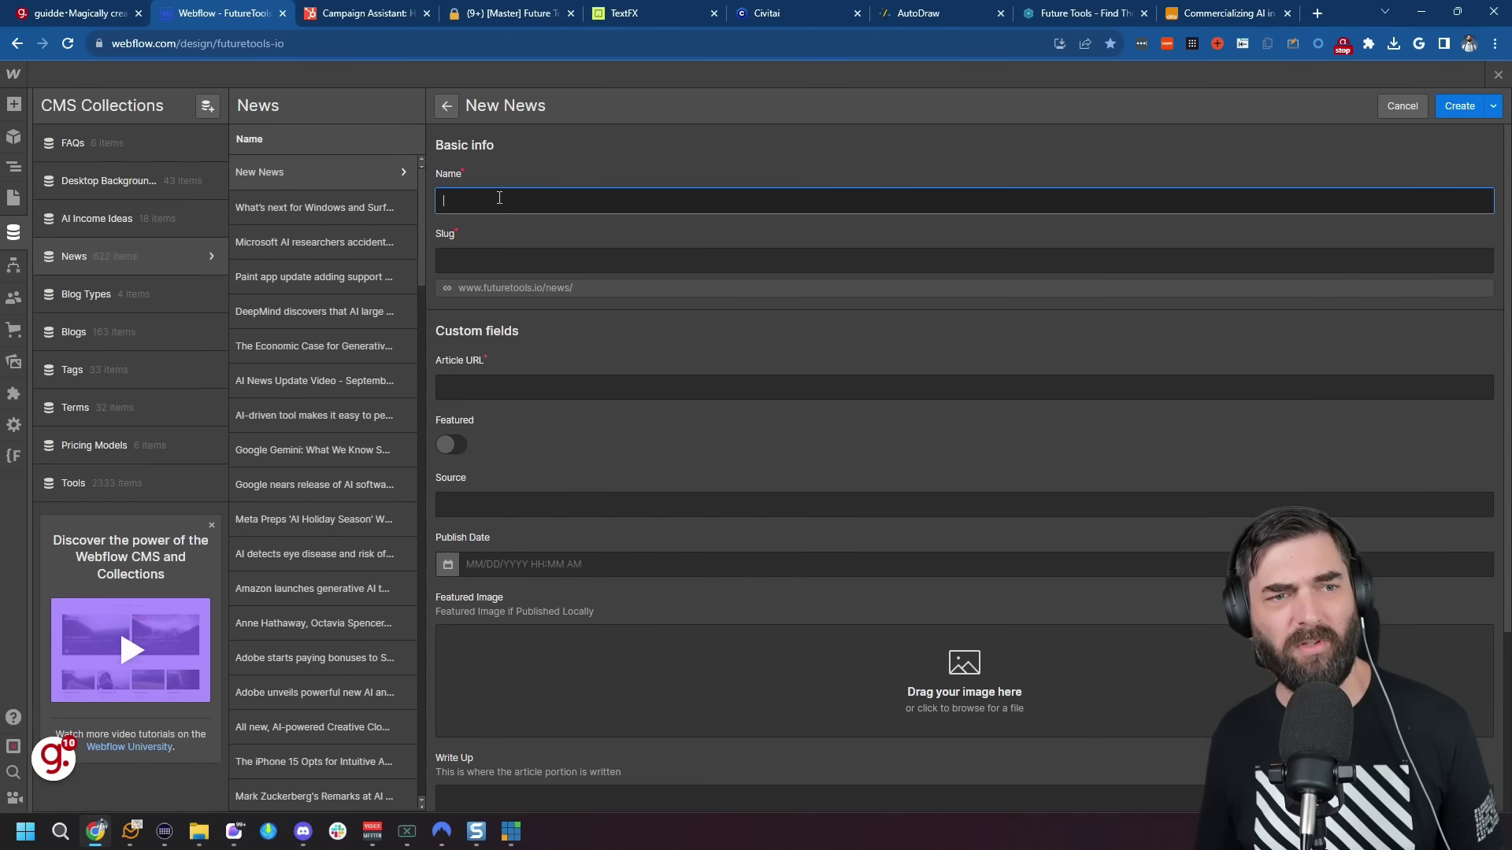
Paste the copied headline as the item Name and the article's web address as Article URL.
right_click(520, 198)
left_click(537, 320)
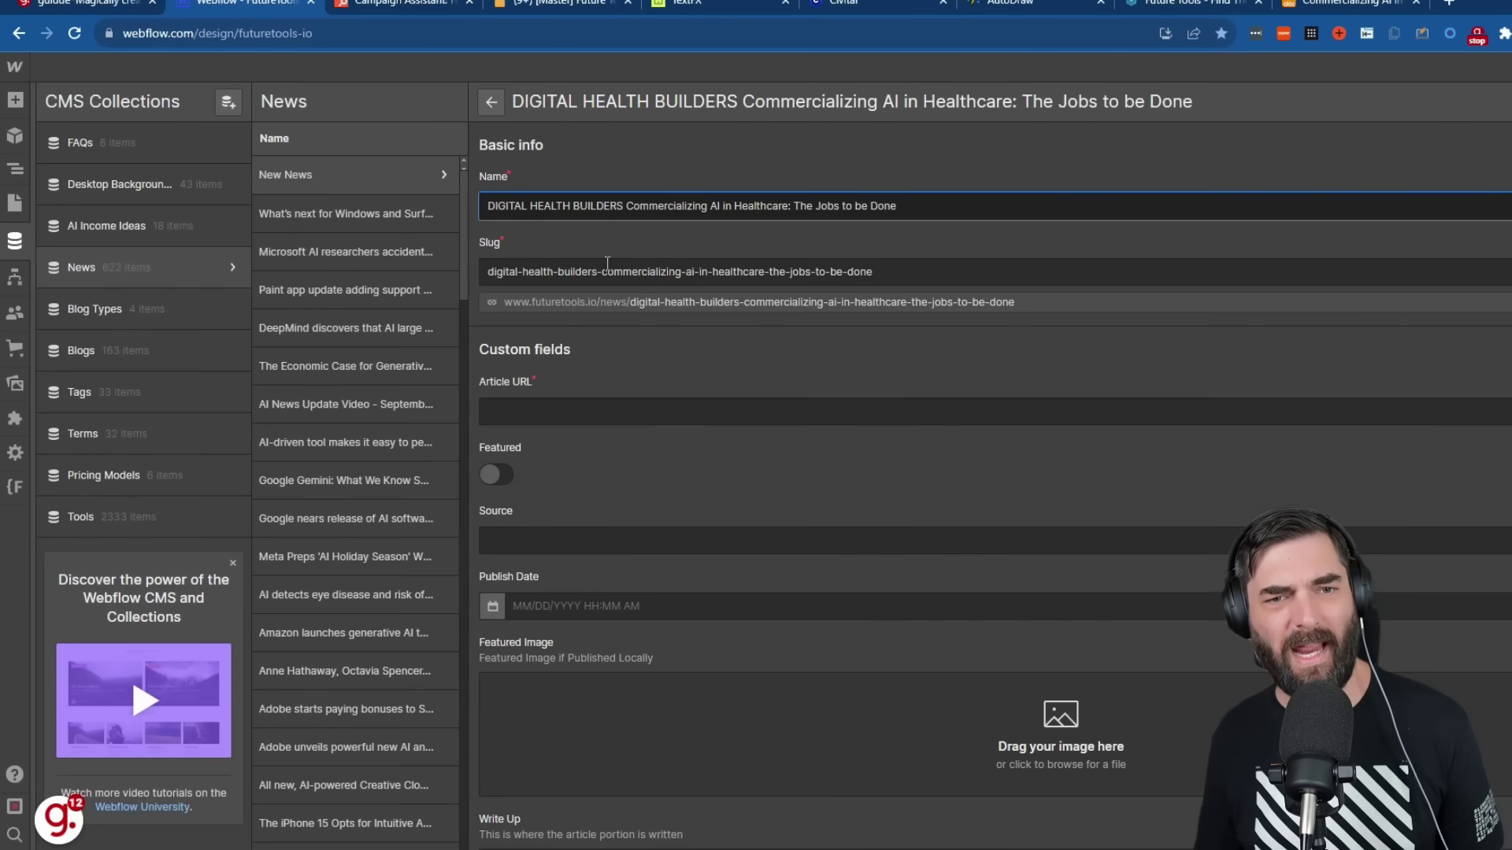
left_click(1371, 3)
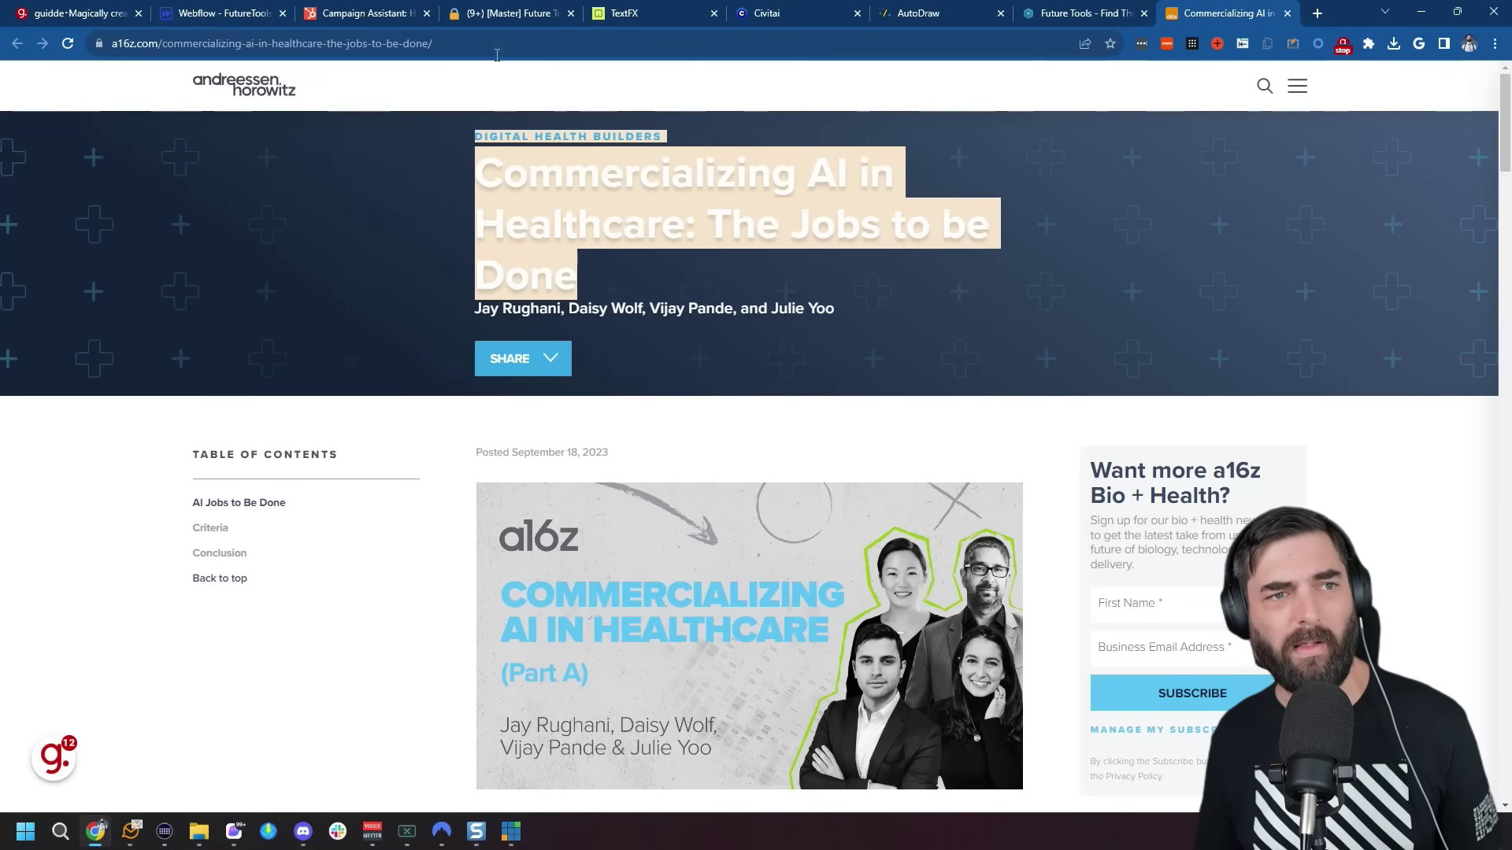
left_click_drag(453, 33, 104, 55)
right_click(157, 47)
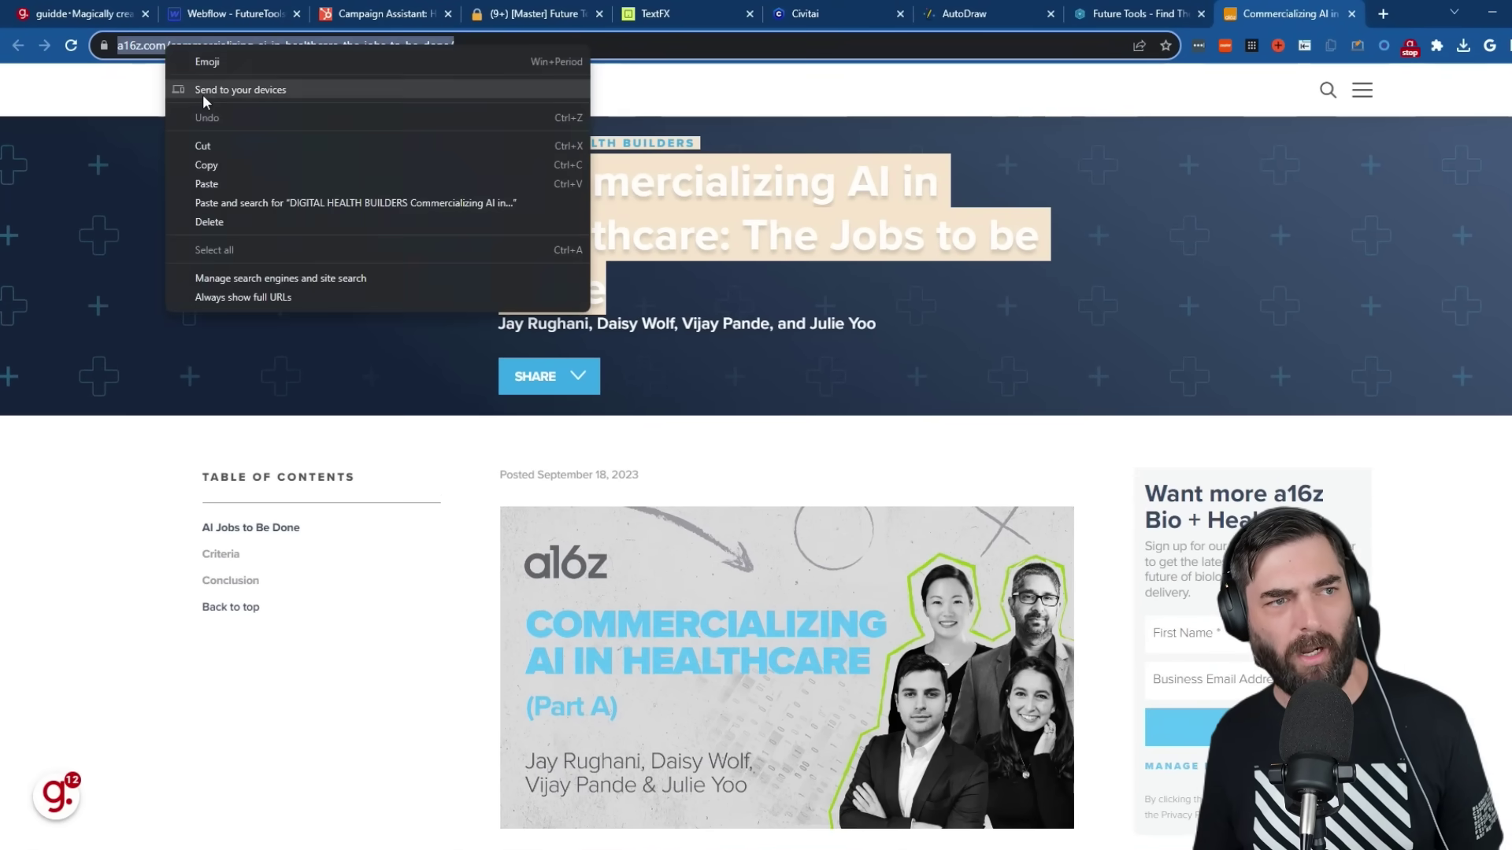
left_click(219, 166)
left_click(225, 14)
right_click(508, 383)
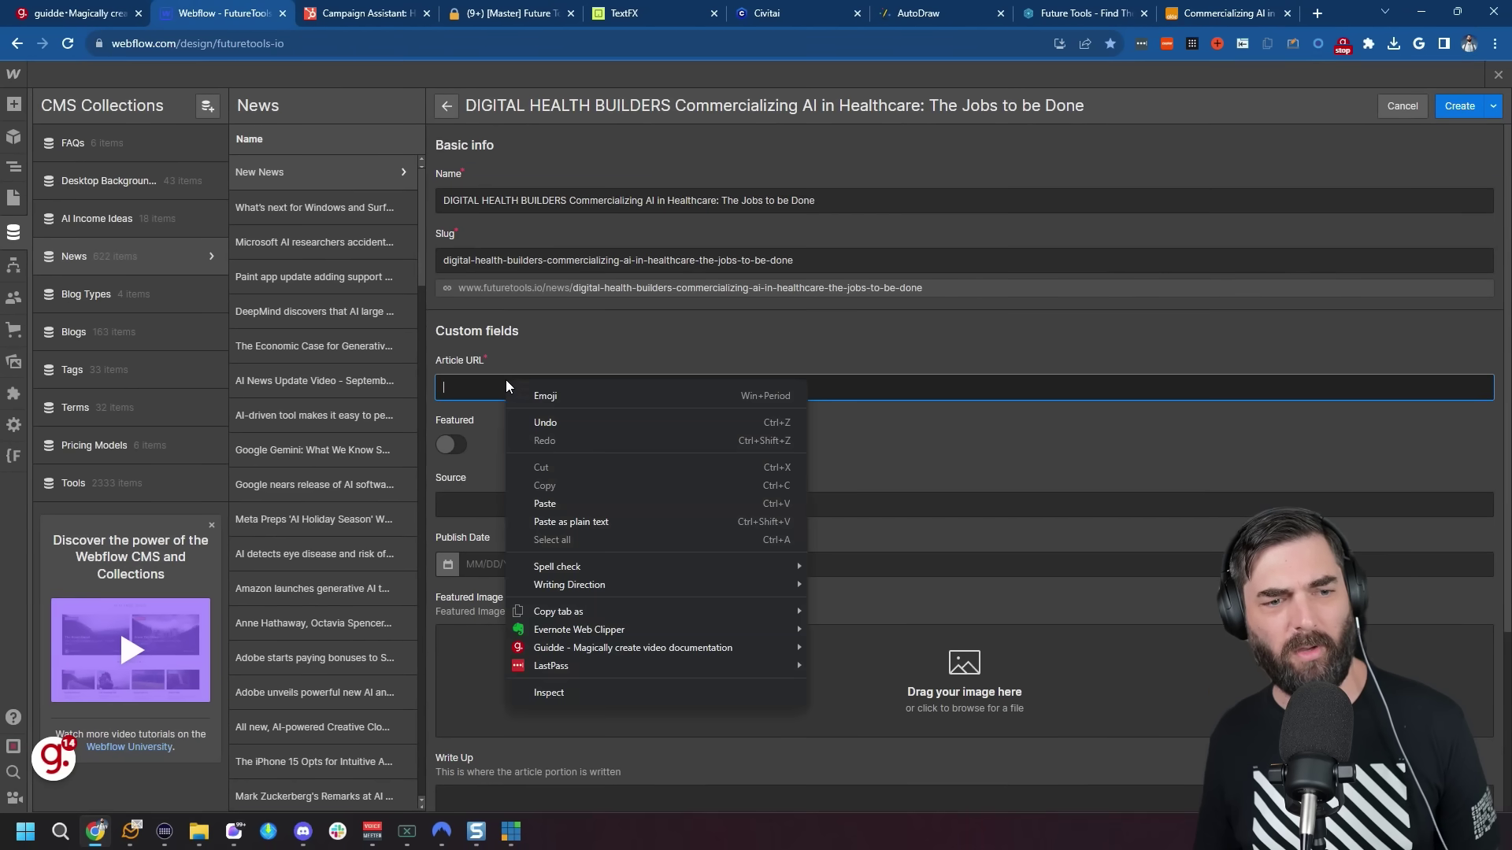
left_click(544, 500)
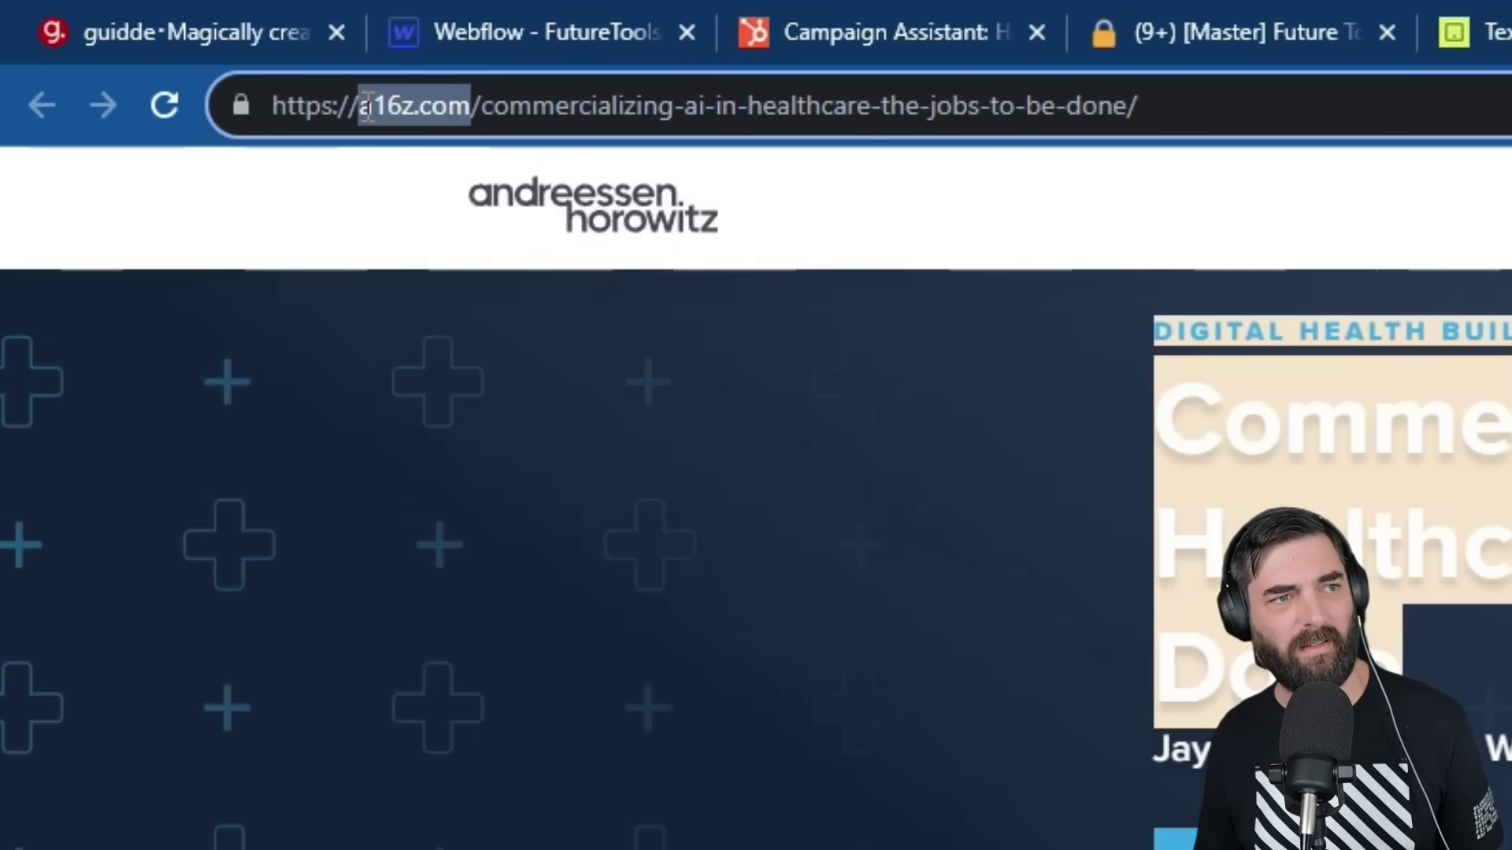
Set Source to a16z.com and publish date to September 18, then publish the item.
right_click(395, 110)
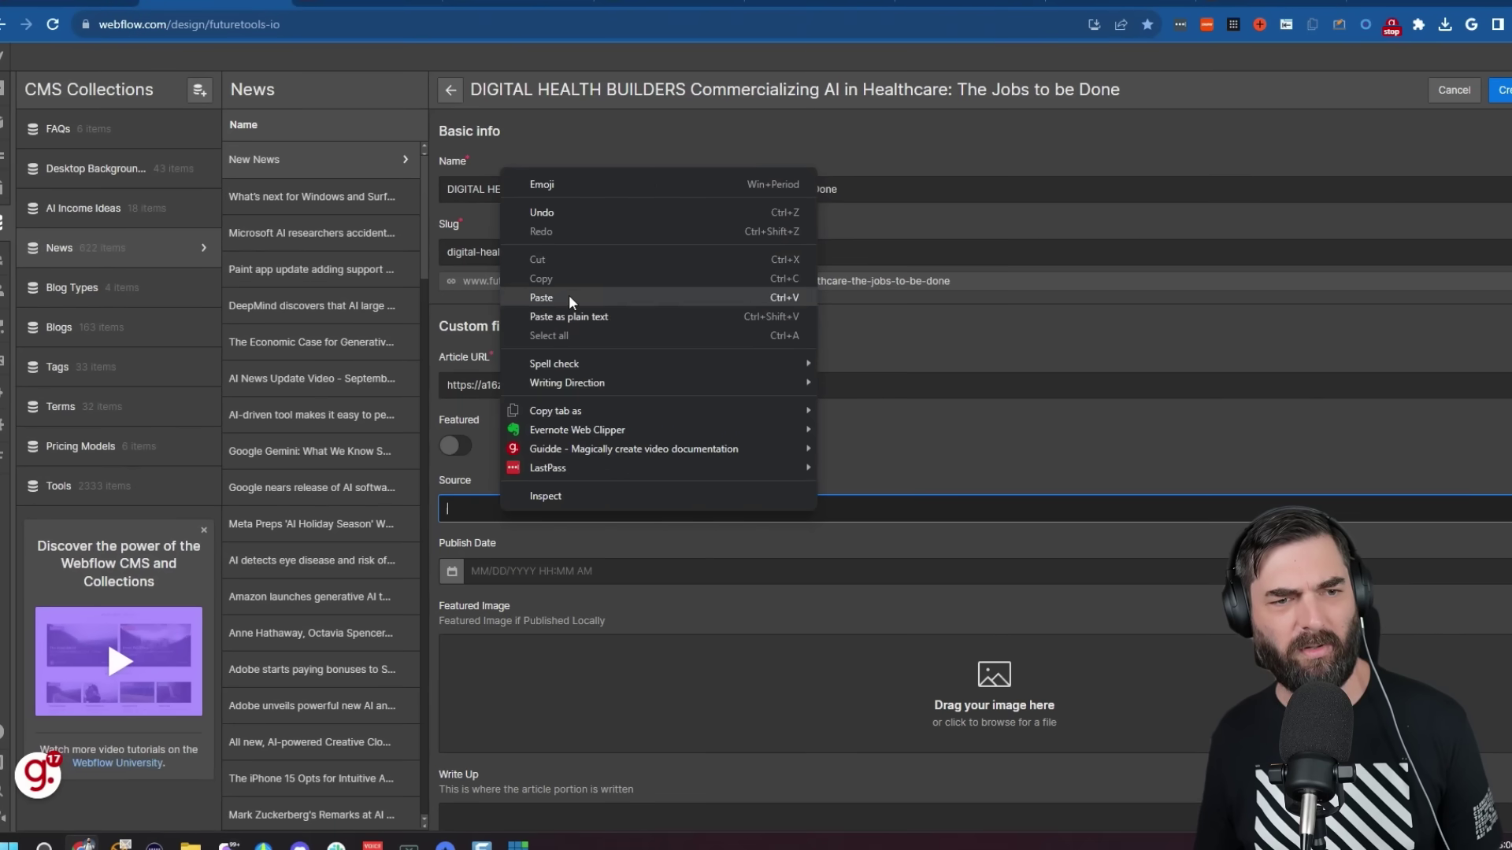
left_click(573, 303)
left_click(452, 573)
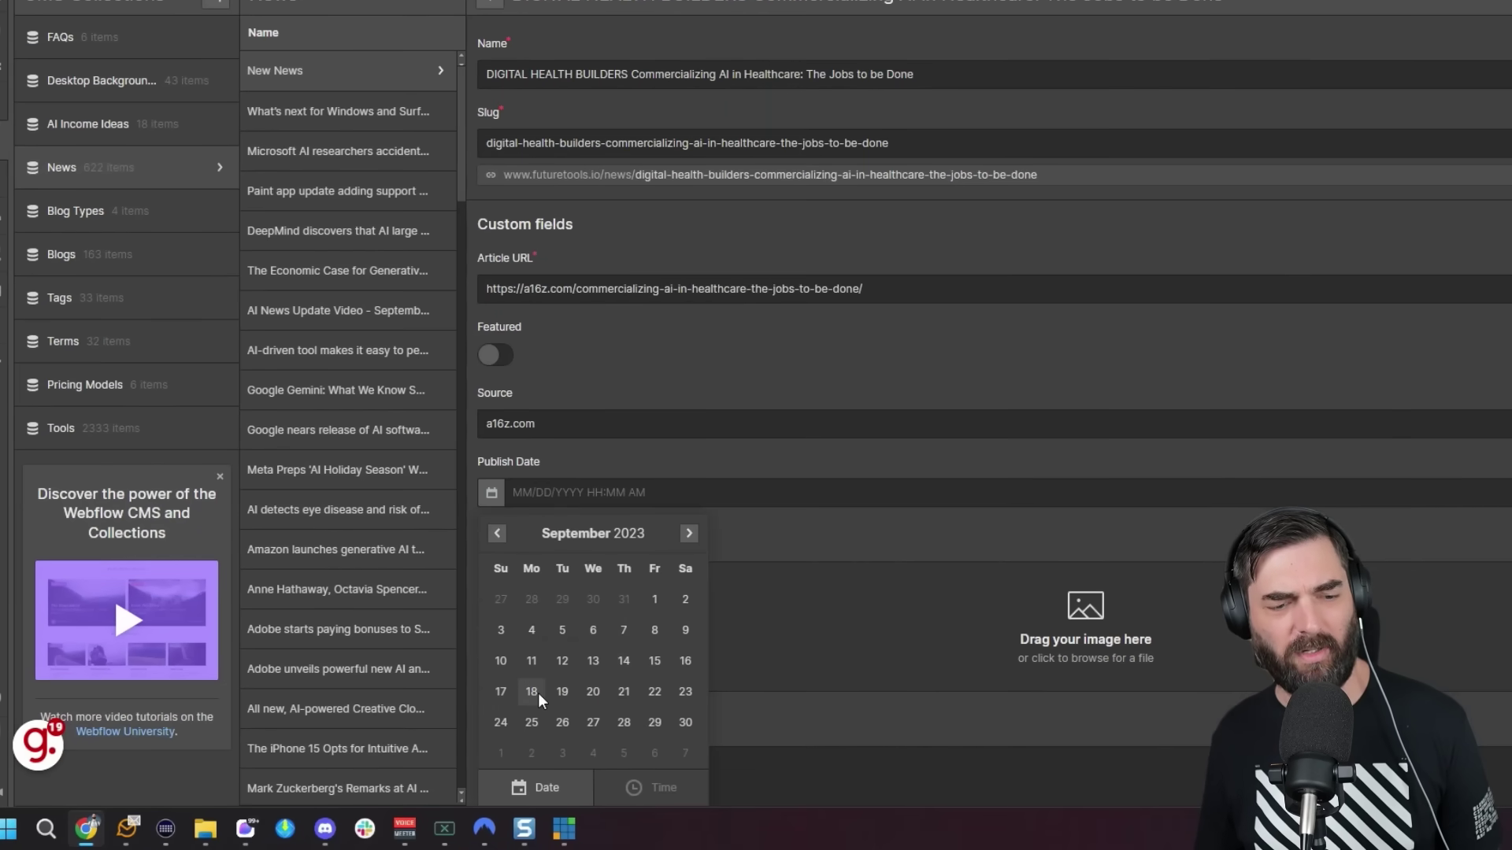
left_click(533, 693)
left_click(843, 365)
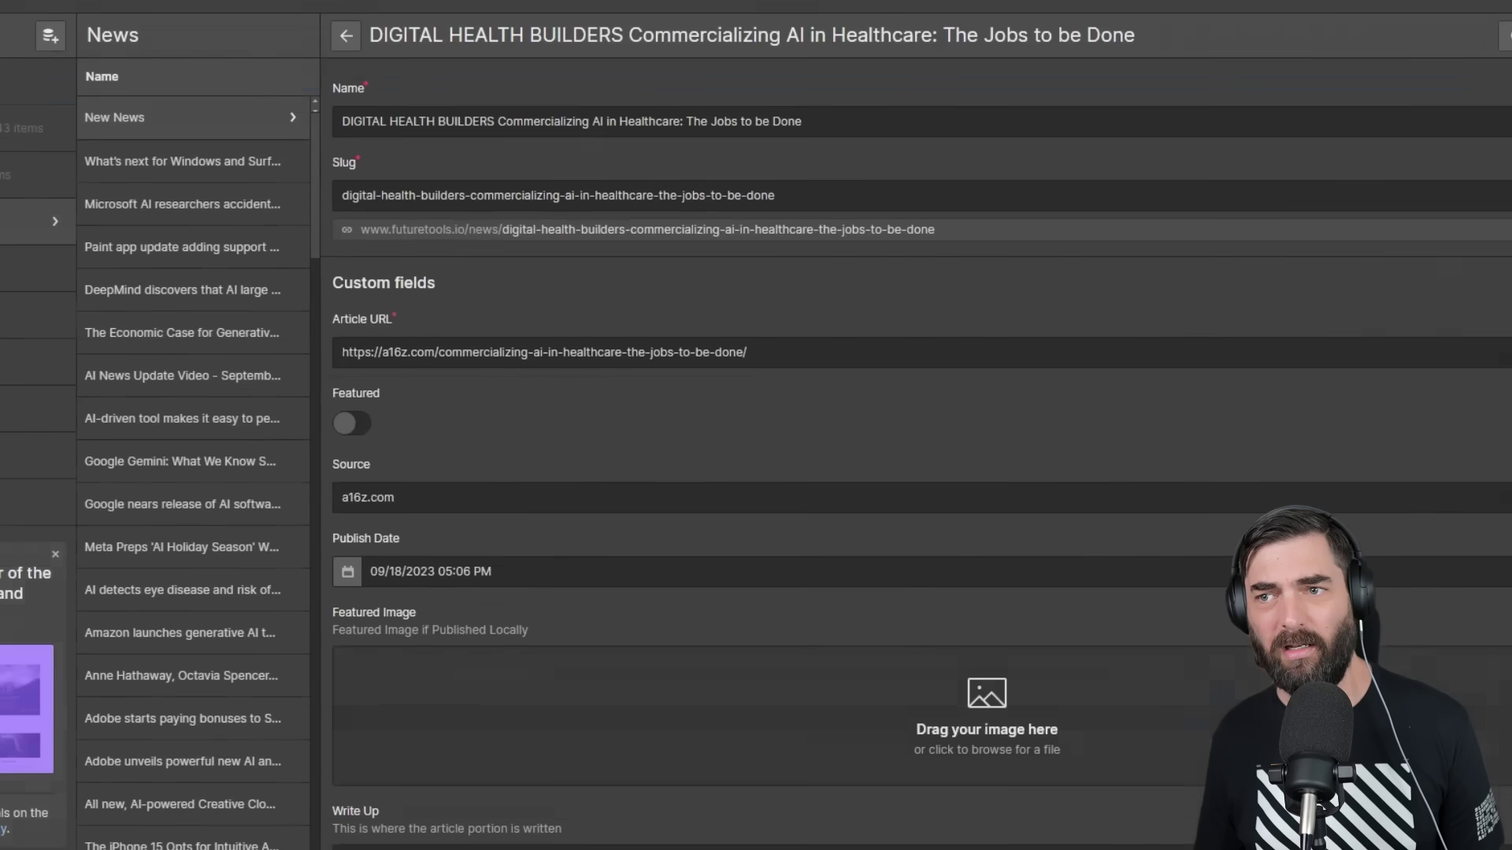
left_click(1484, 158)
left_click(1367, 209)
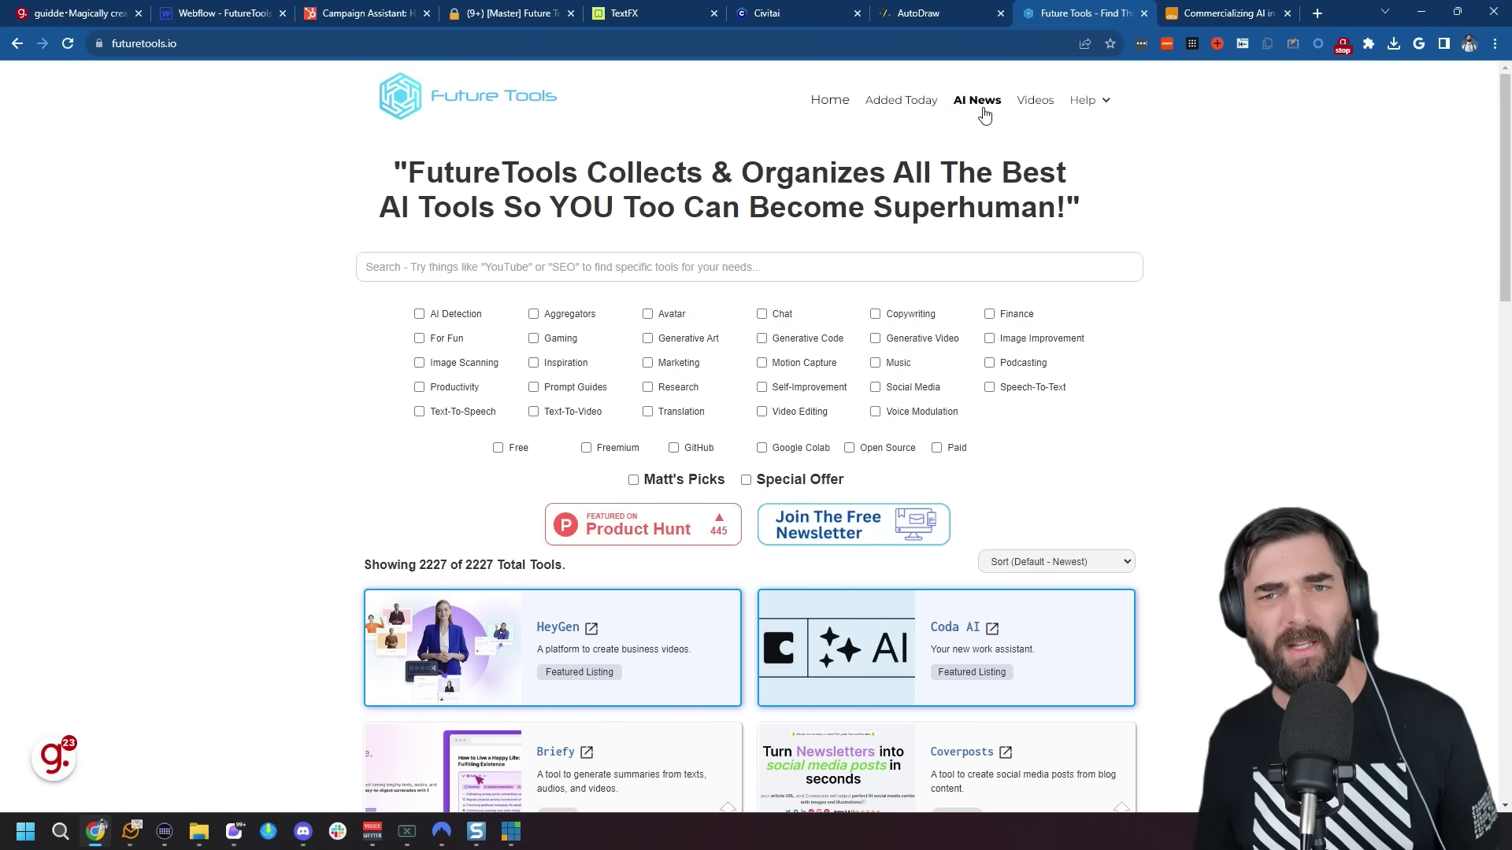
Open Future Tools' AI News page and scroll through the news listings.
left_click(980, 100)
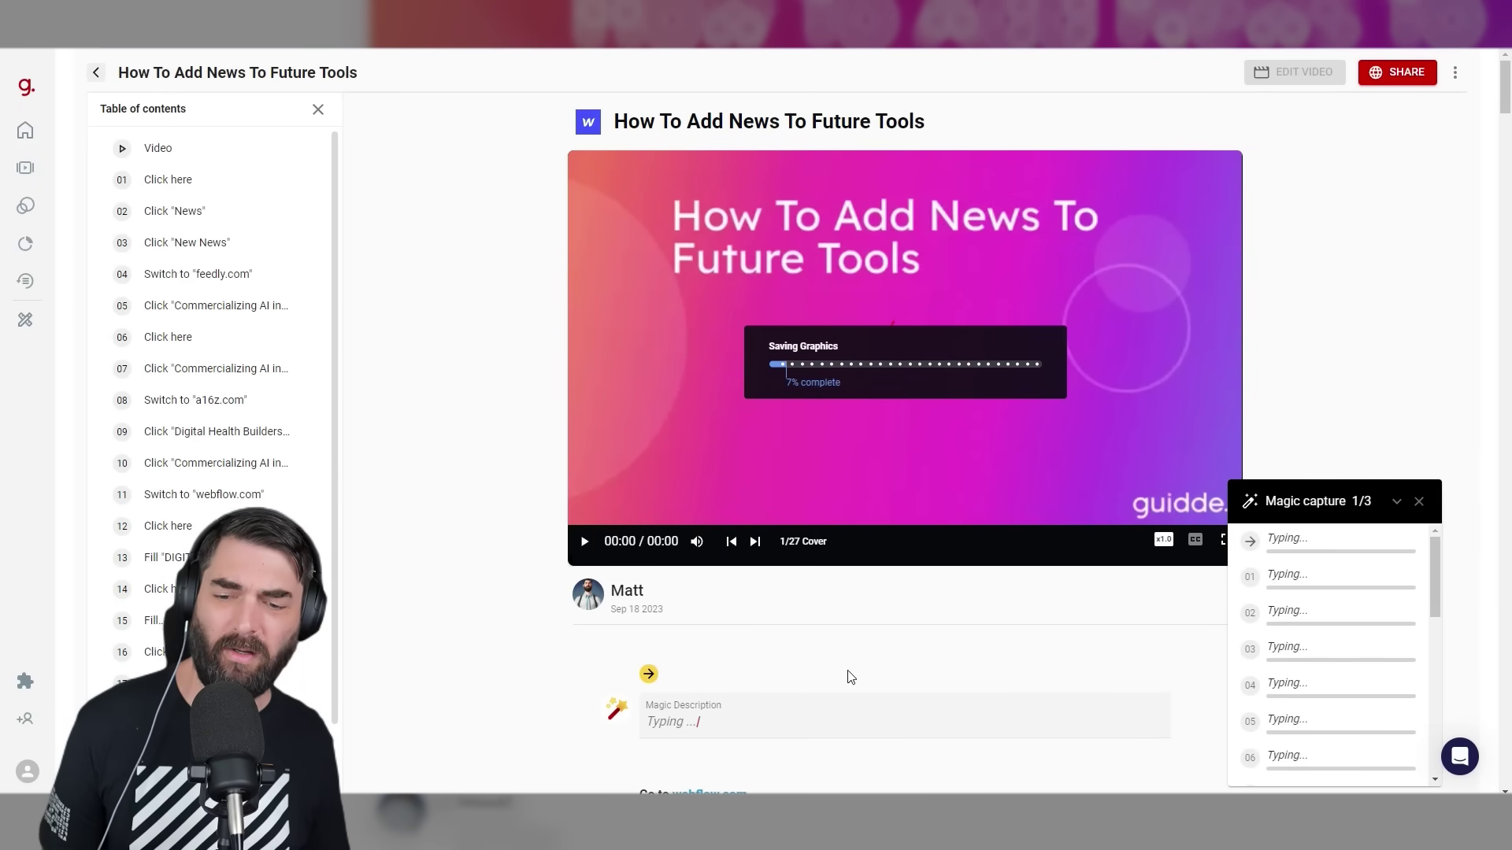
scroll(851, 678, "down", 6)
scroll(819, 565, "up", 5)
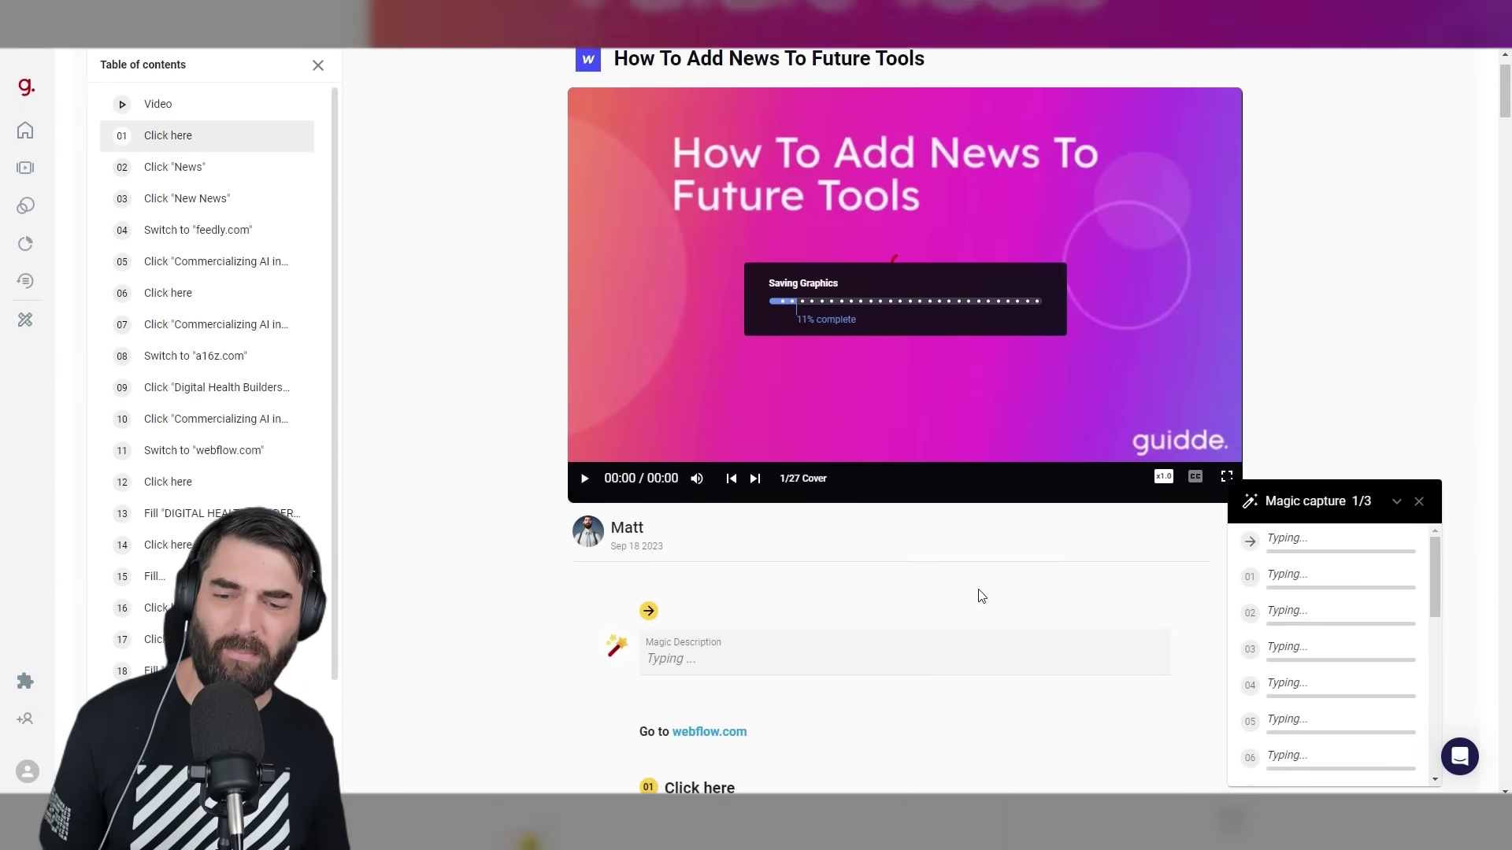
scroll(980, 596, "up", 1)
scroll(740, 549, "down", 3)
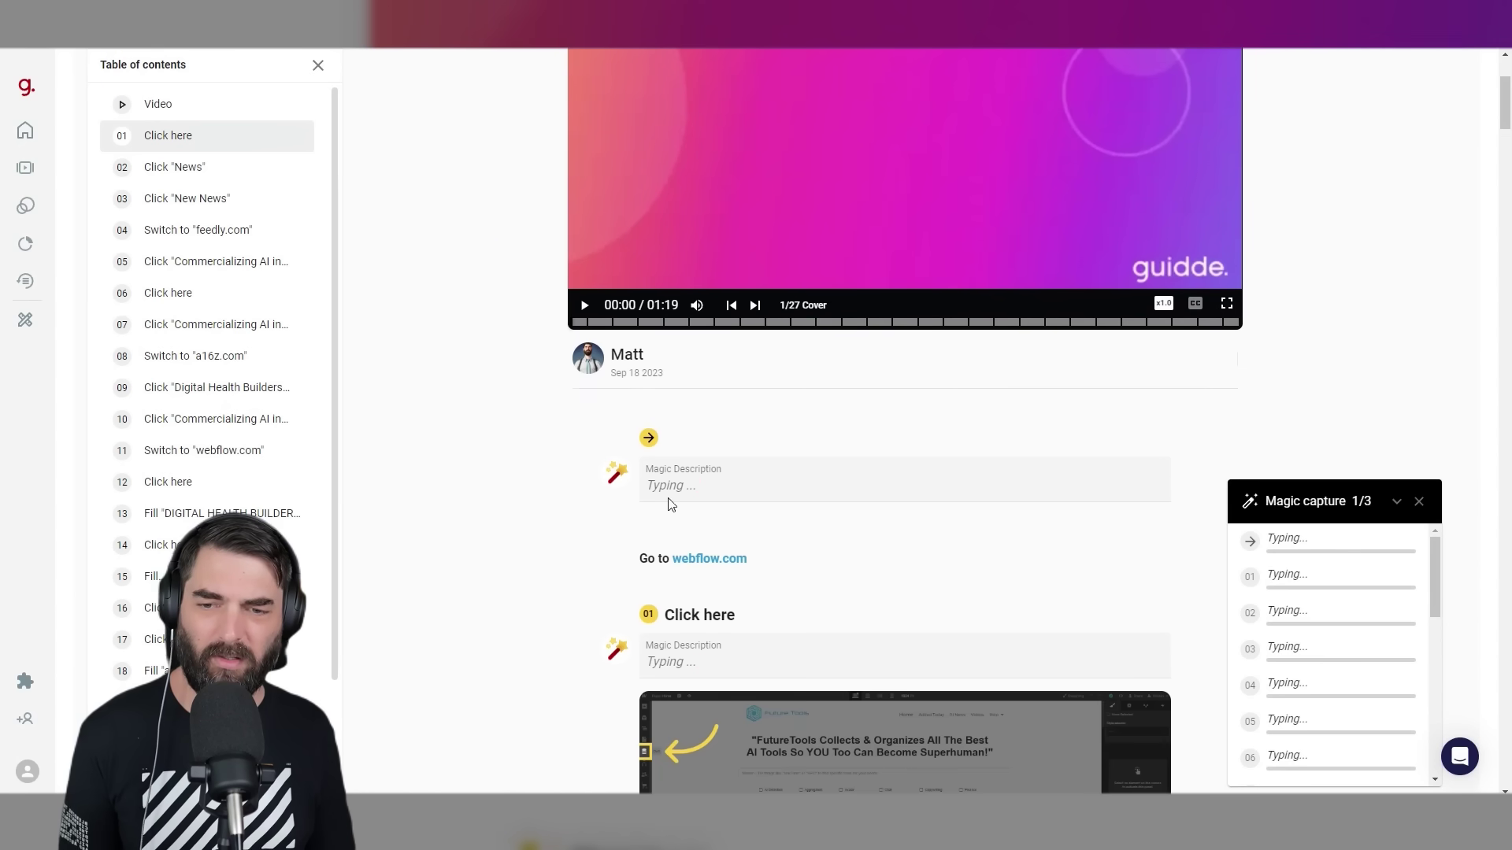
scroll(750, 667, "down", 2)
scroll(837, 463, "down", 4)
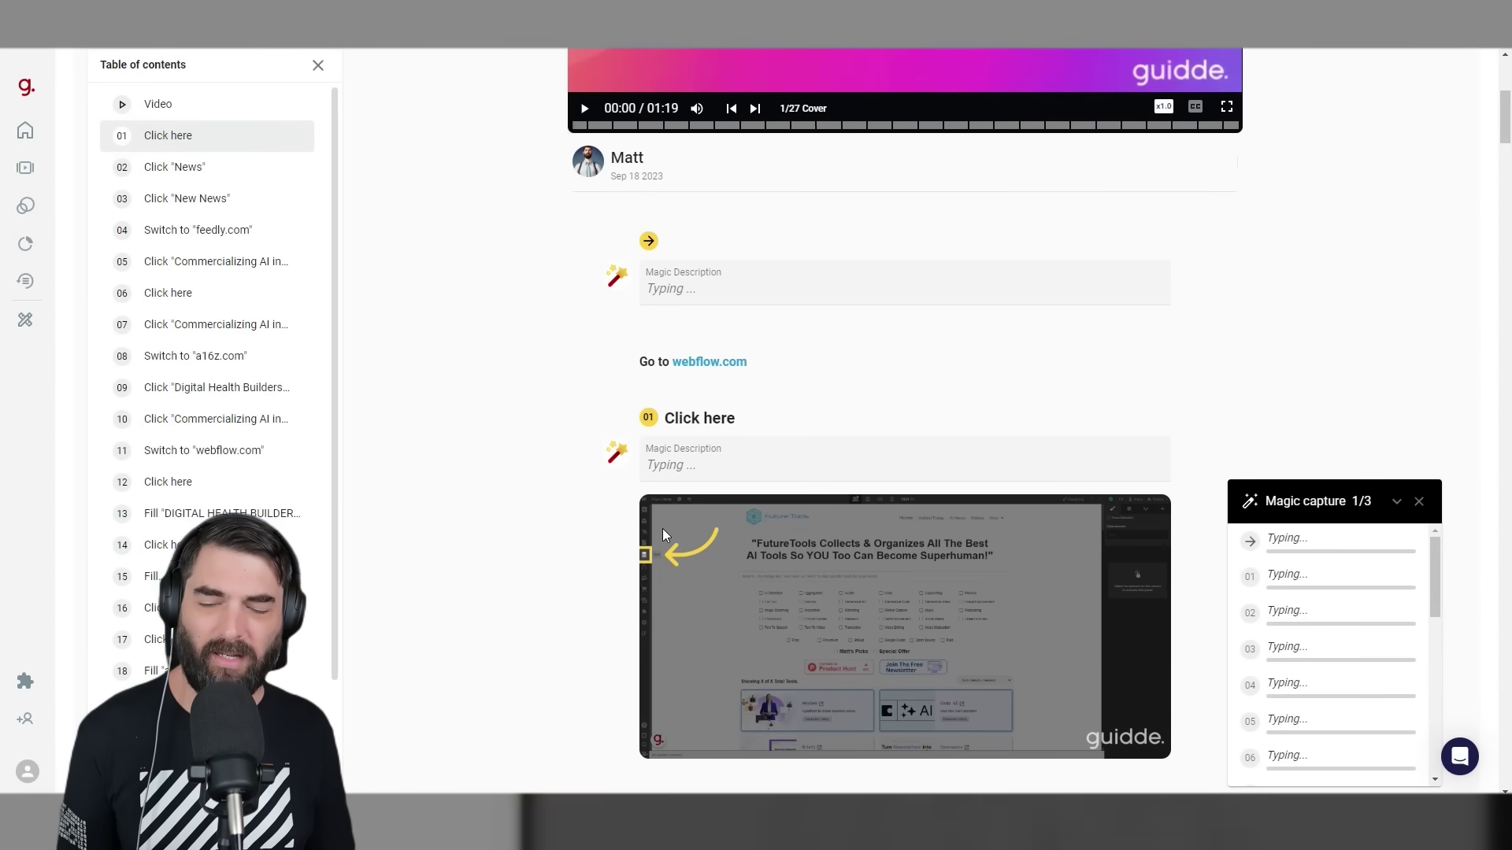
scroll(741, 521, "down", 7)
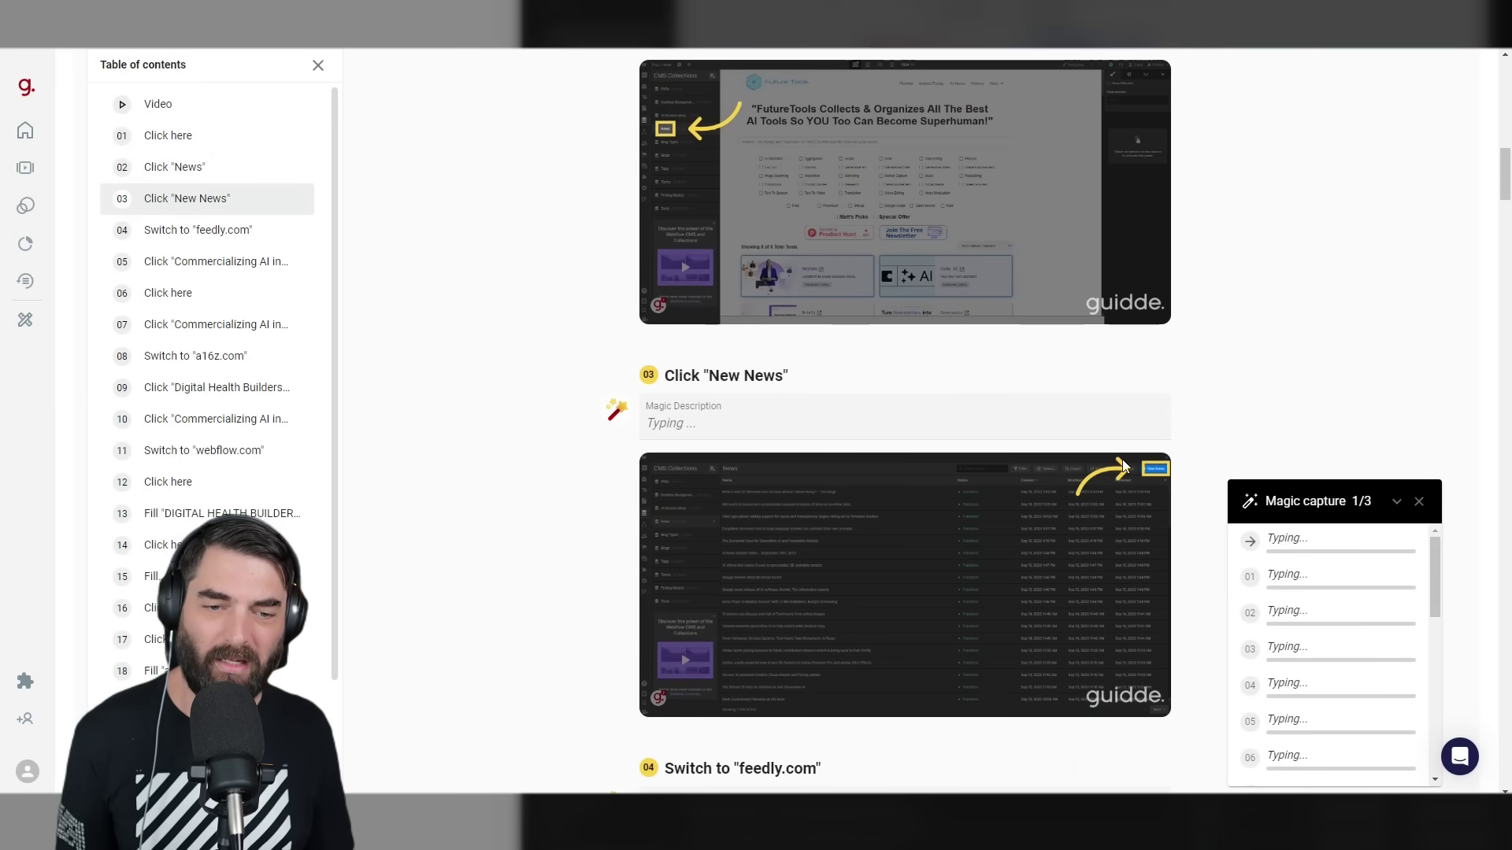
scroll(713, 315, "down", 3)
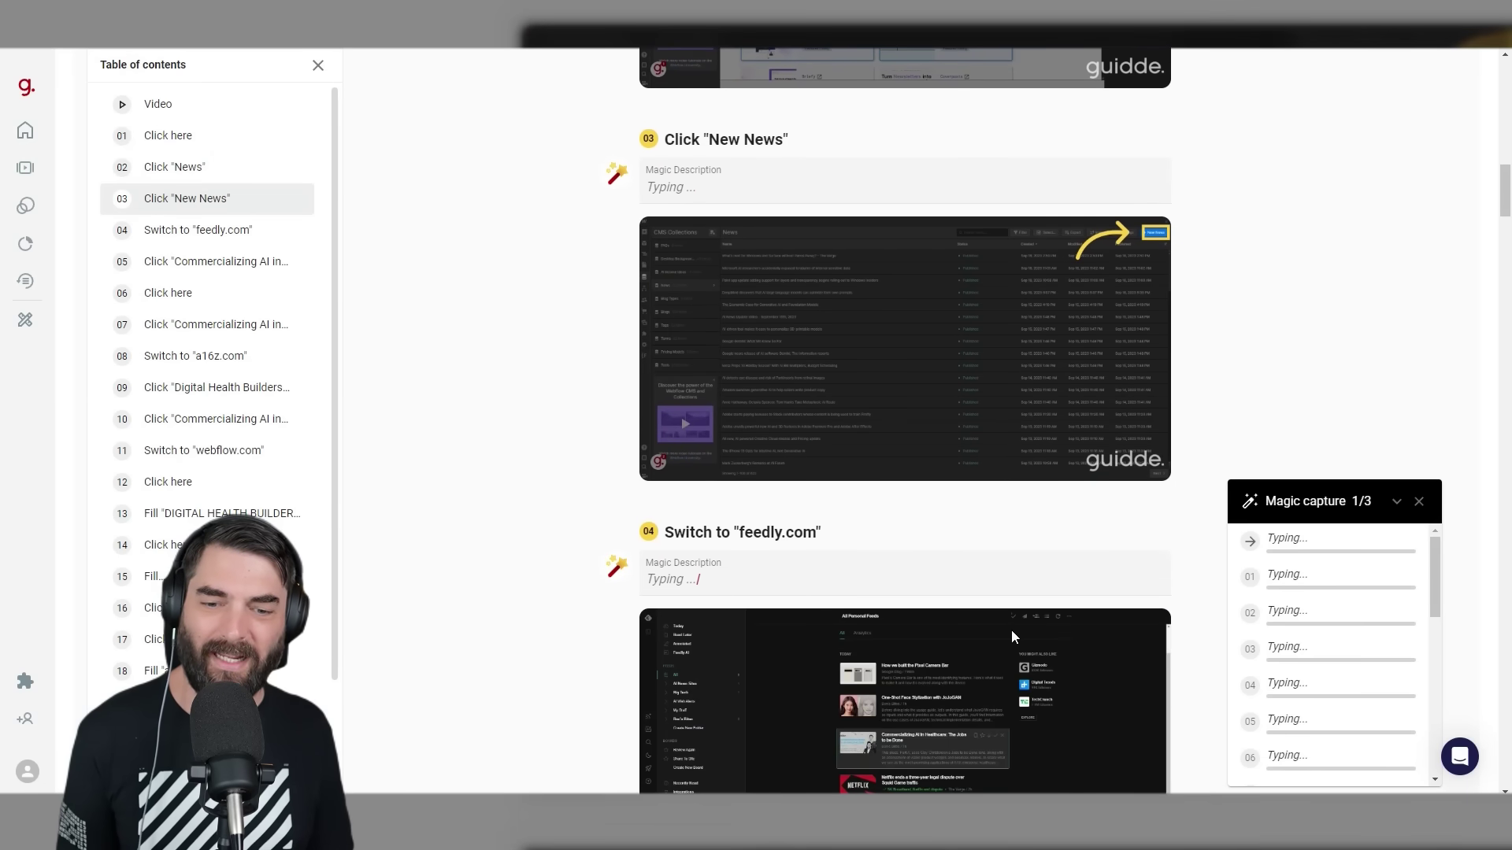
scroll(733, 498, "down", 3)
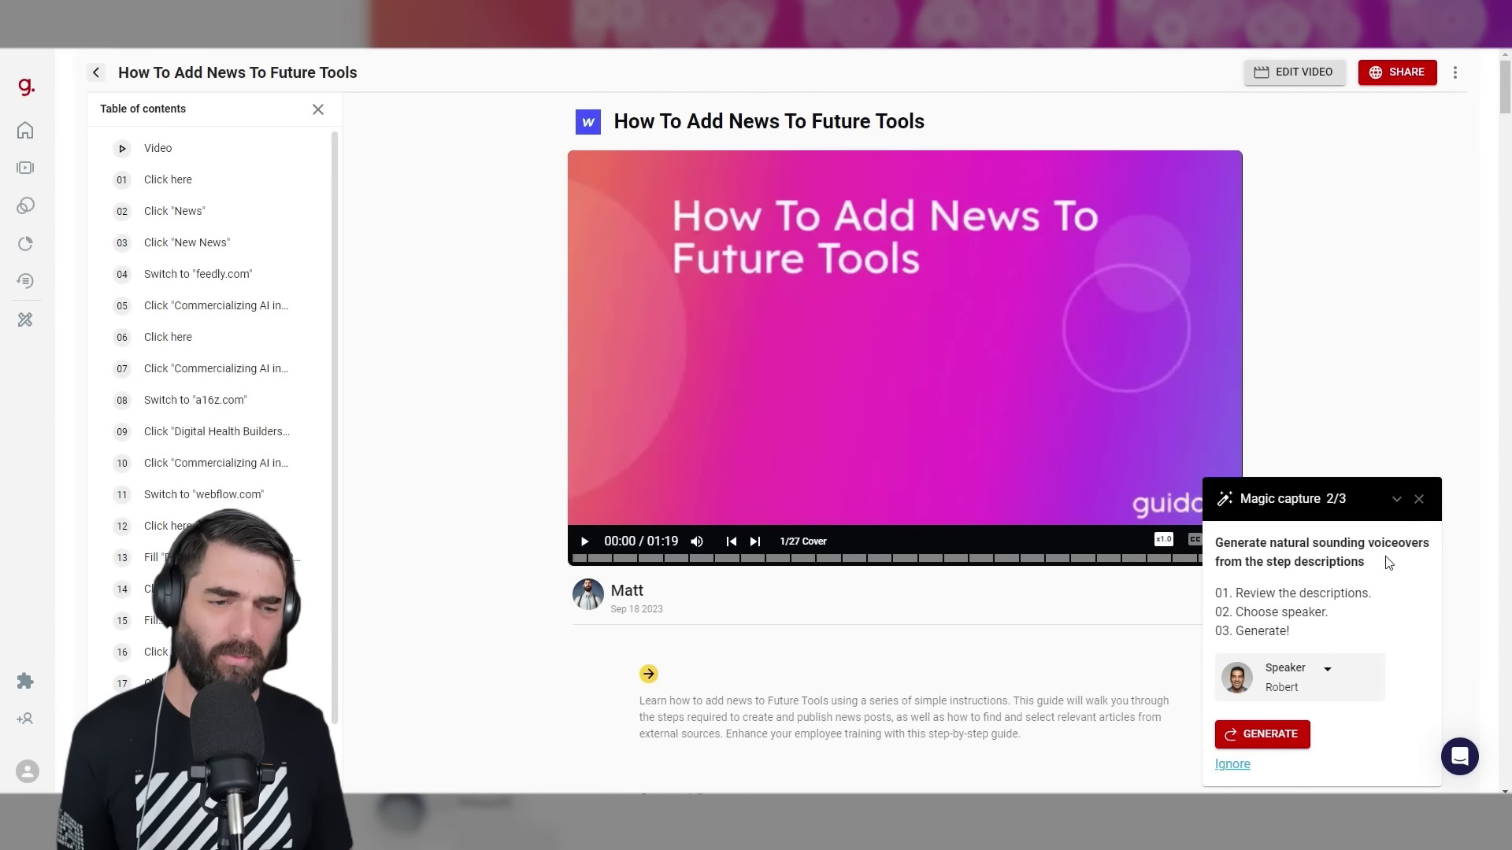
left_click(1328, 679)
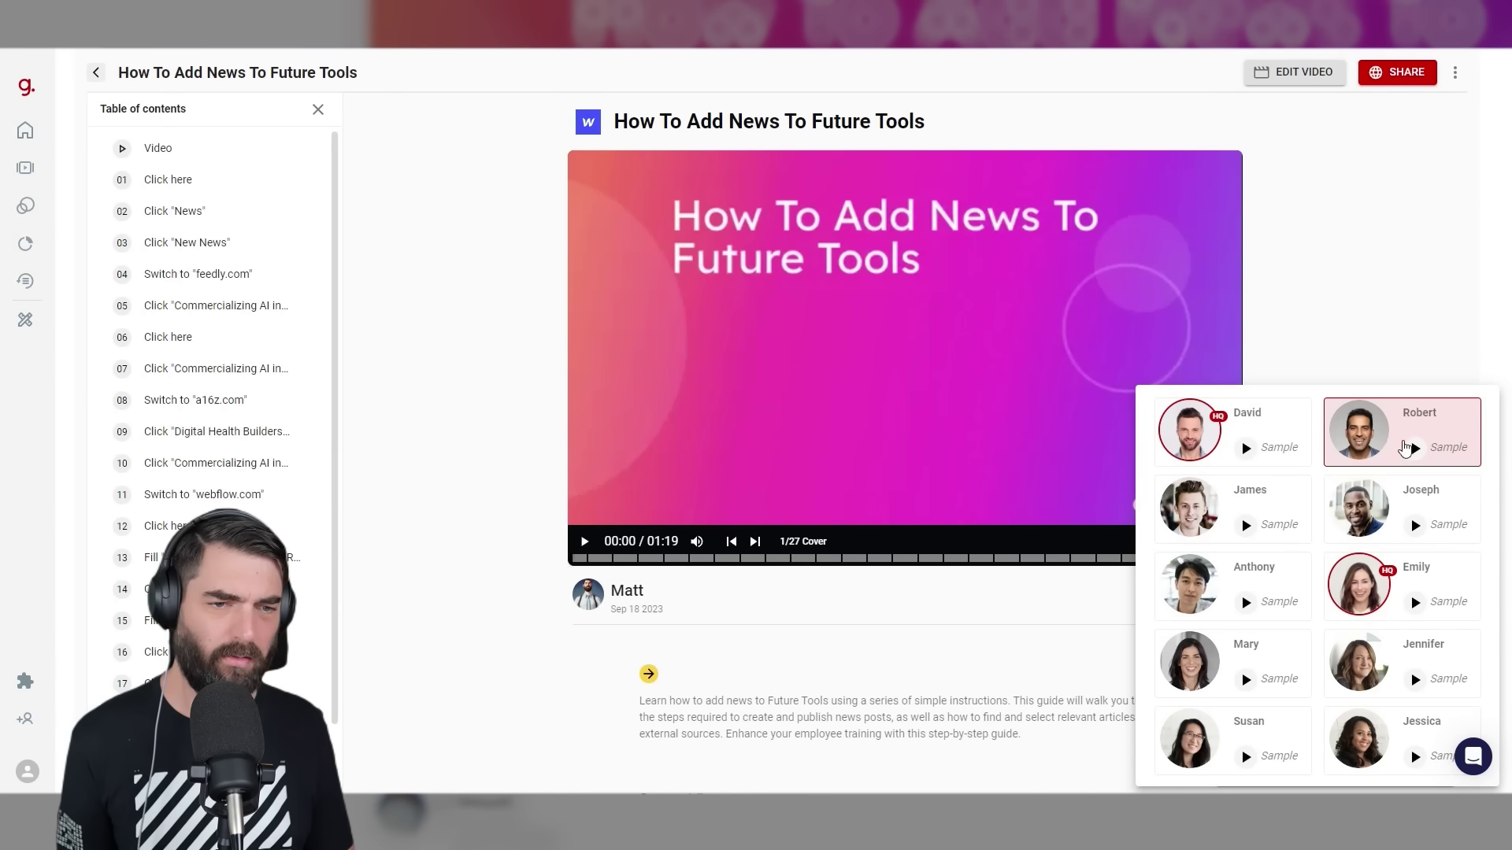
left_click(1390, 425)
scroll(958, 584, "down", 5)
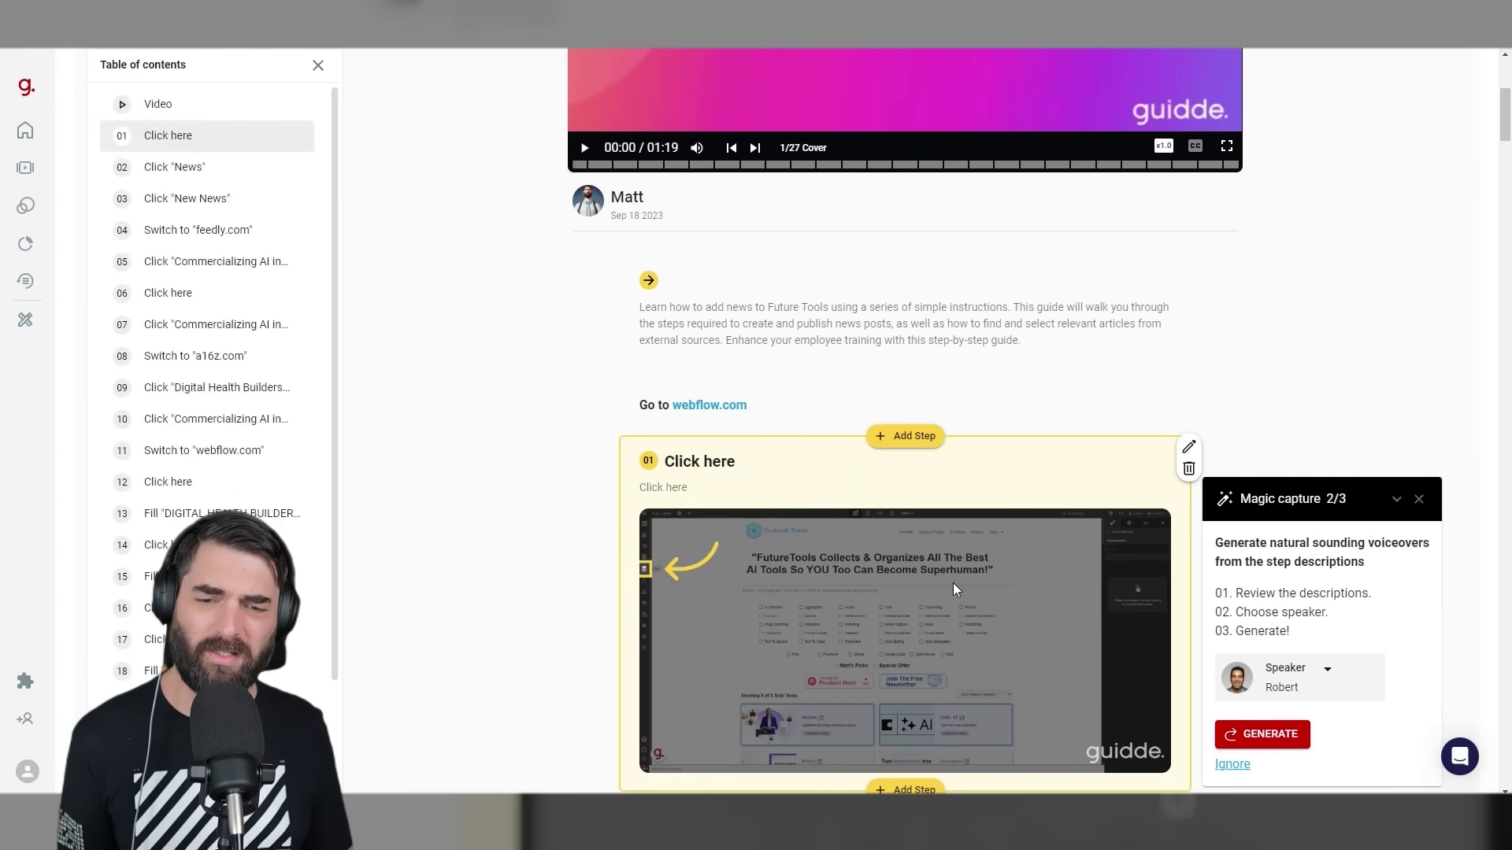
scroll(1060, 650, "down", 1)
scroll(909, 521, "down", 3)
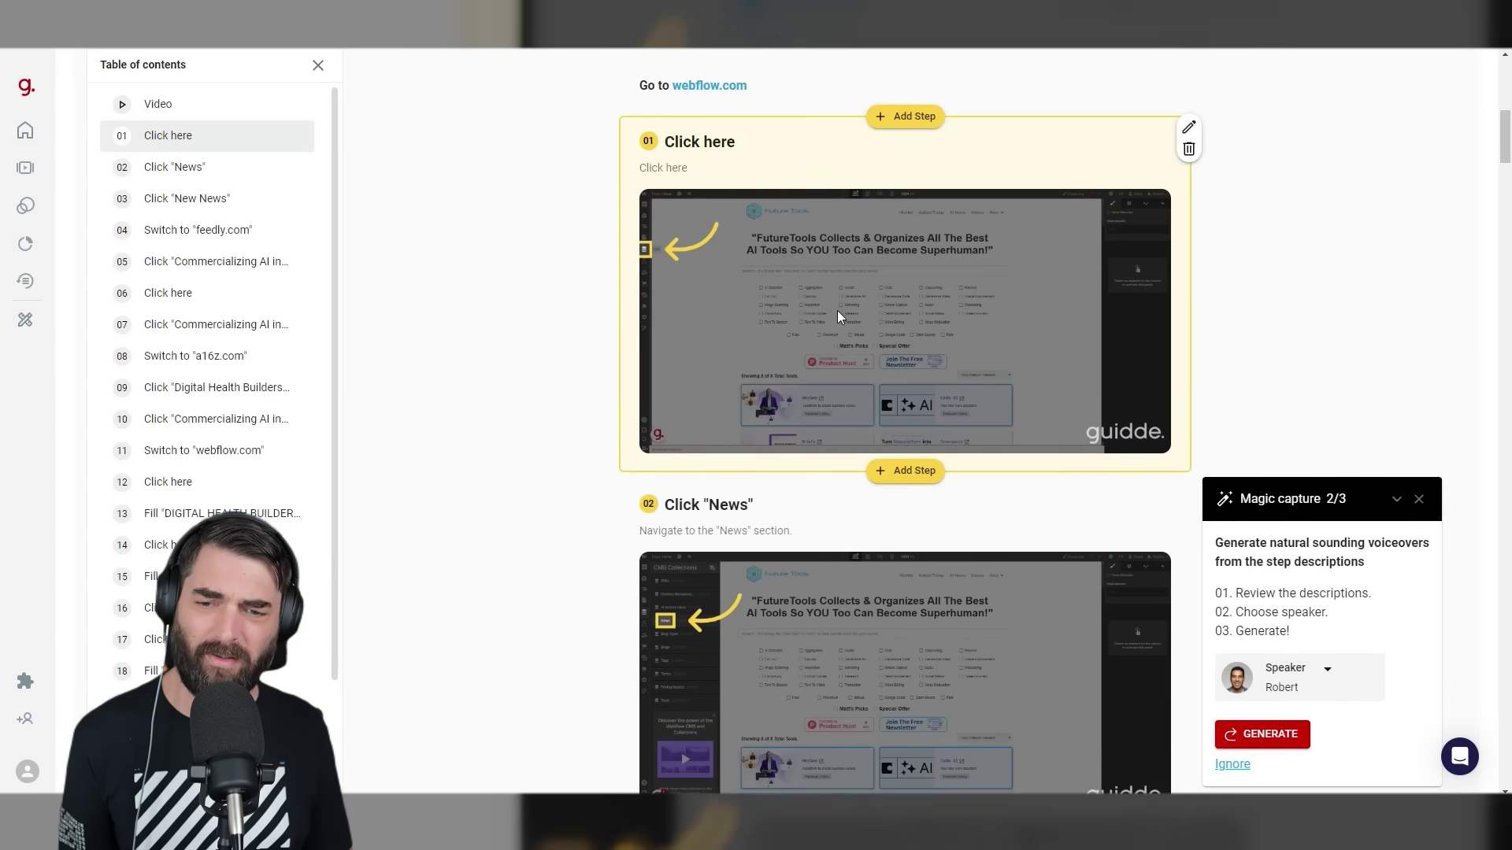
scroll(838, 310, "down", 3)
scroll(863, 446, "down", 4)
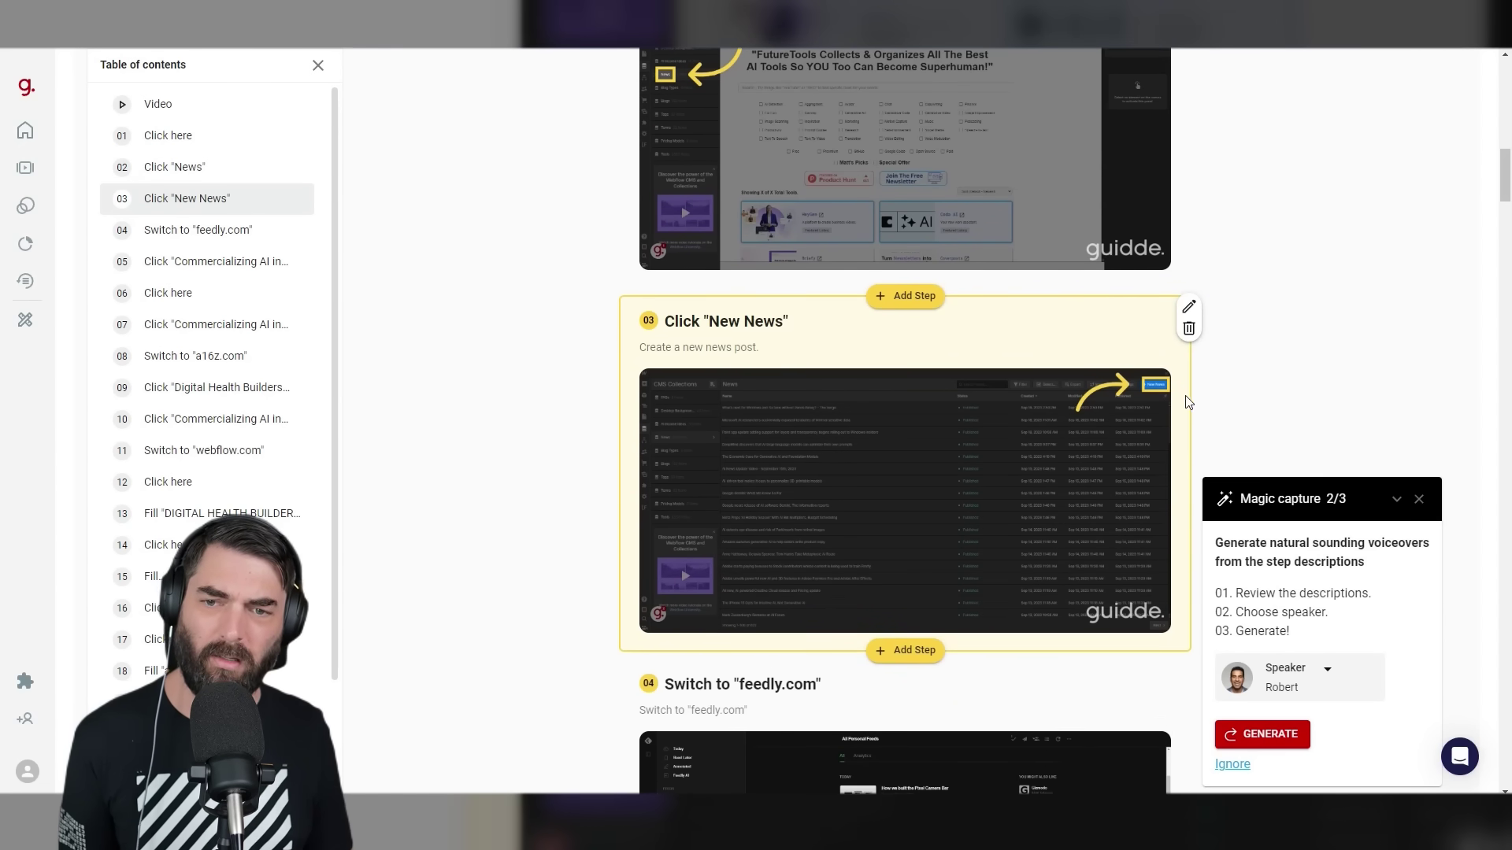
scroll(1186, 396, "down", 4)
scroll(1260, 351, "up", 1)
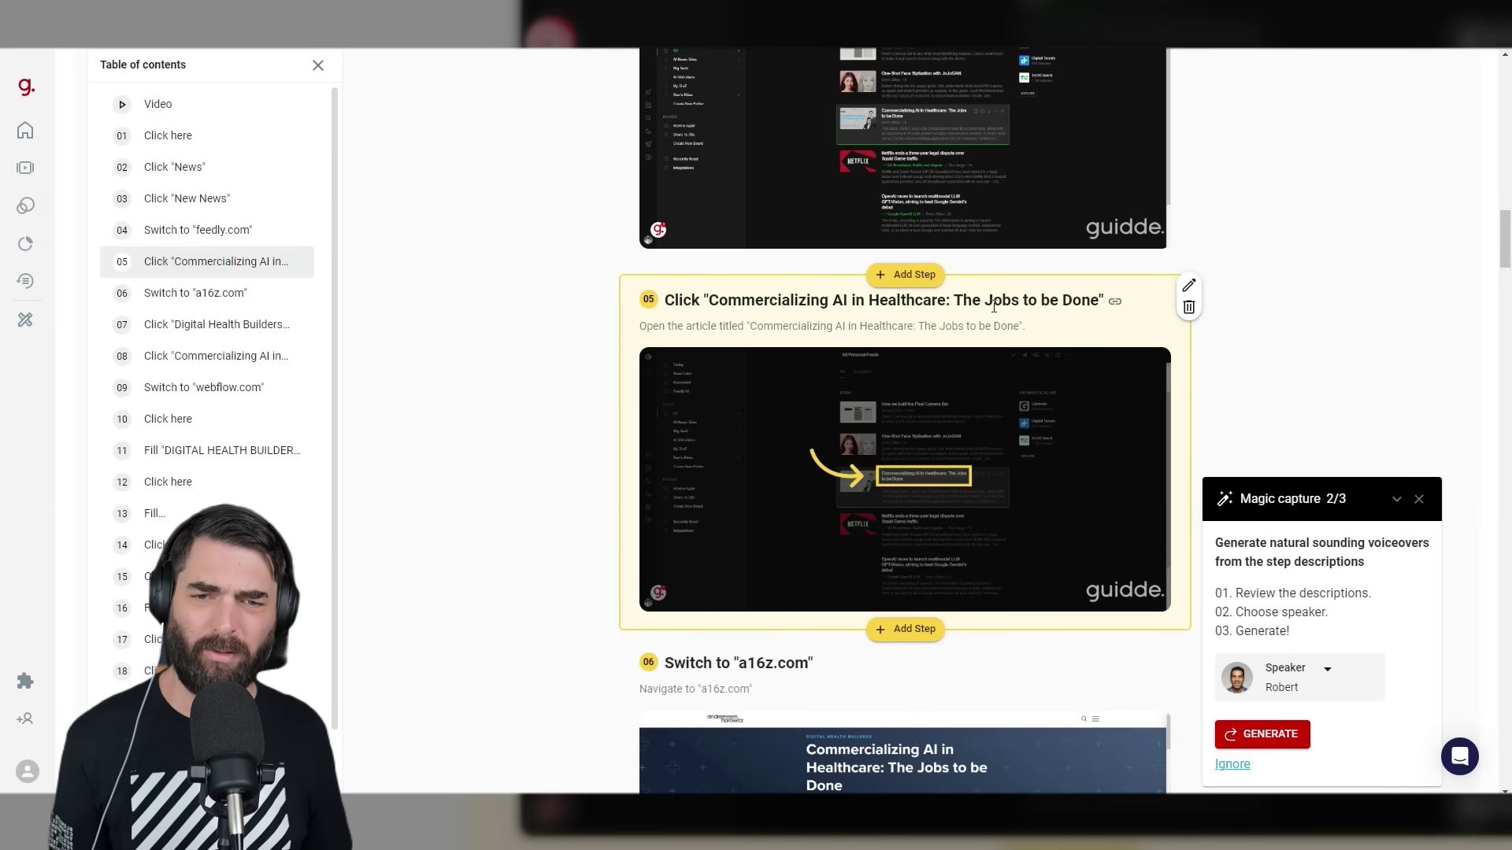
scroll(1036, 308, "down", 1)
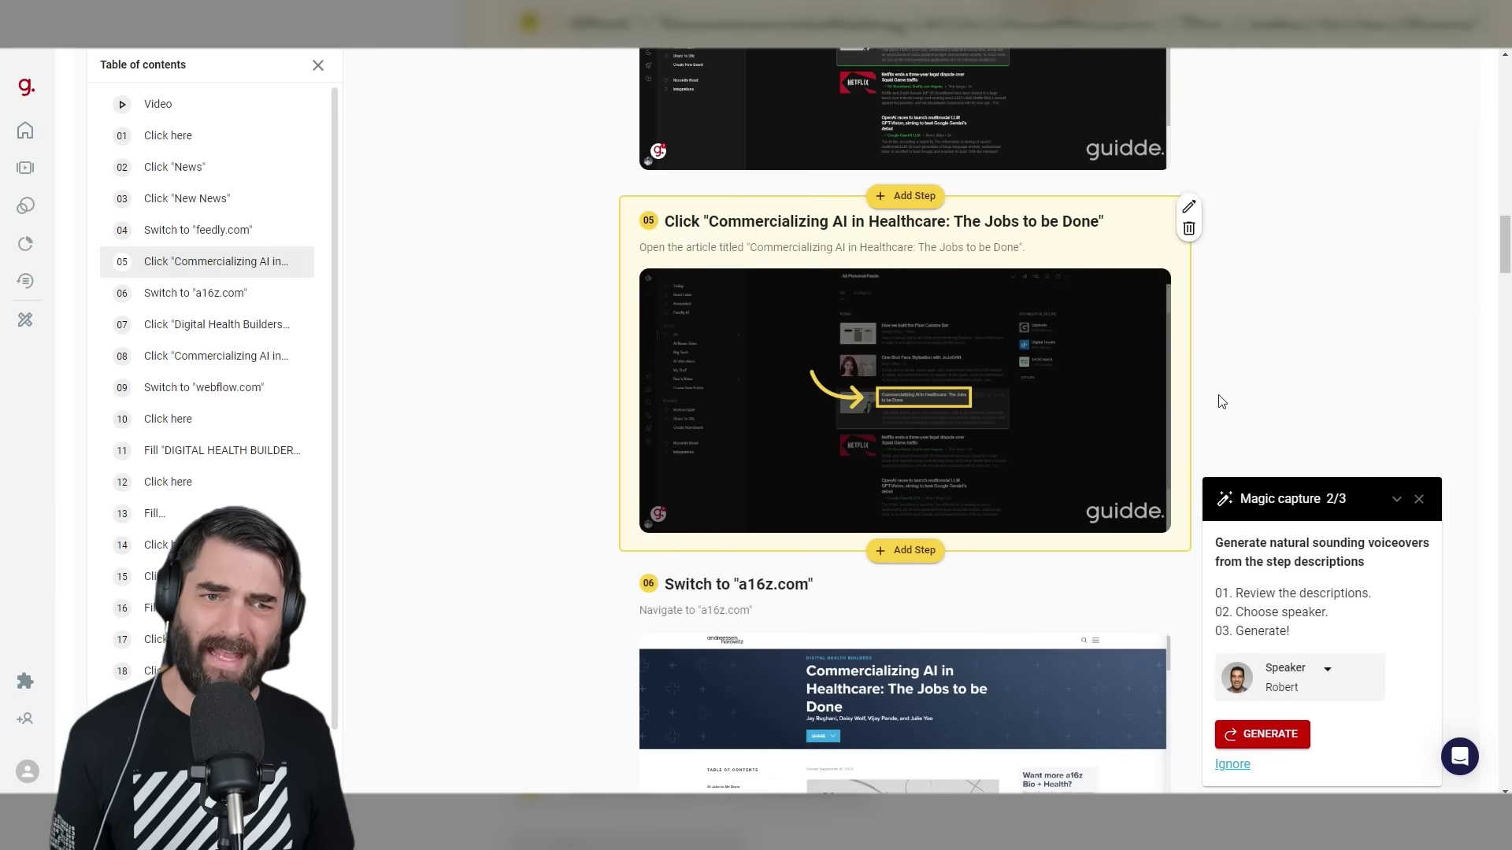
Replace the article name in step 05's title with 'The Article' wording, then re-save its description.
left_click(1190, 209)
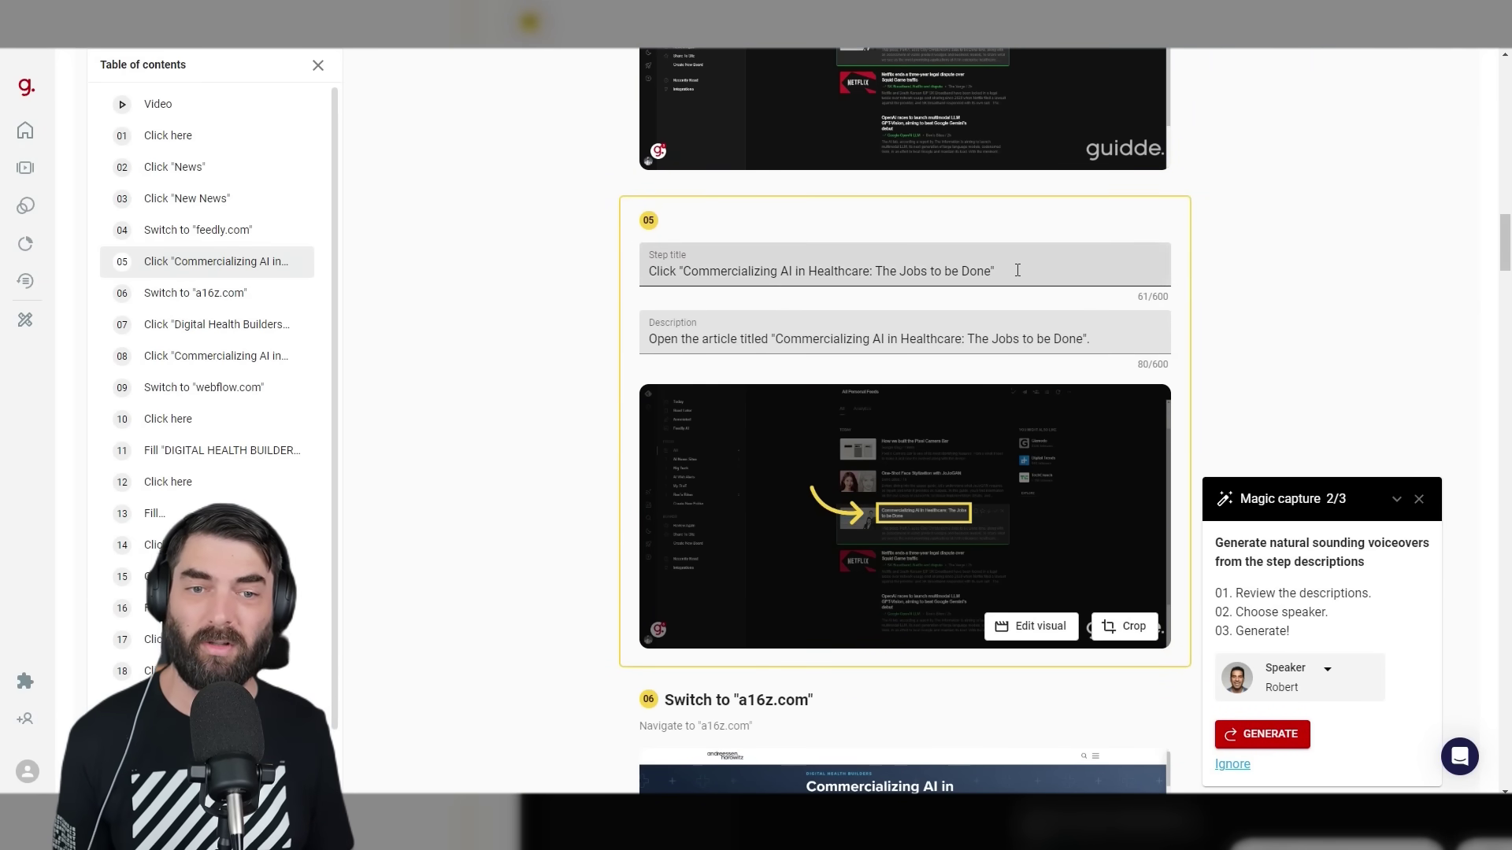
left_click_drag(996, 270, 734, 268)
key("BackSpace")
key("BackSpace")
type("The Article That You Want To Share")
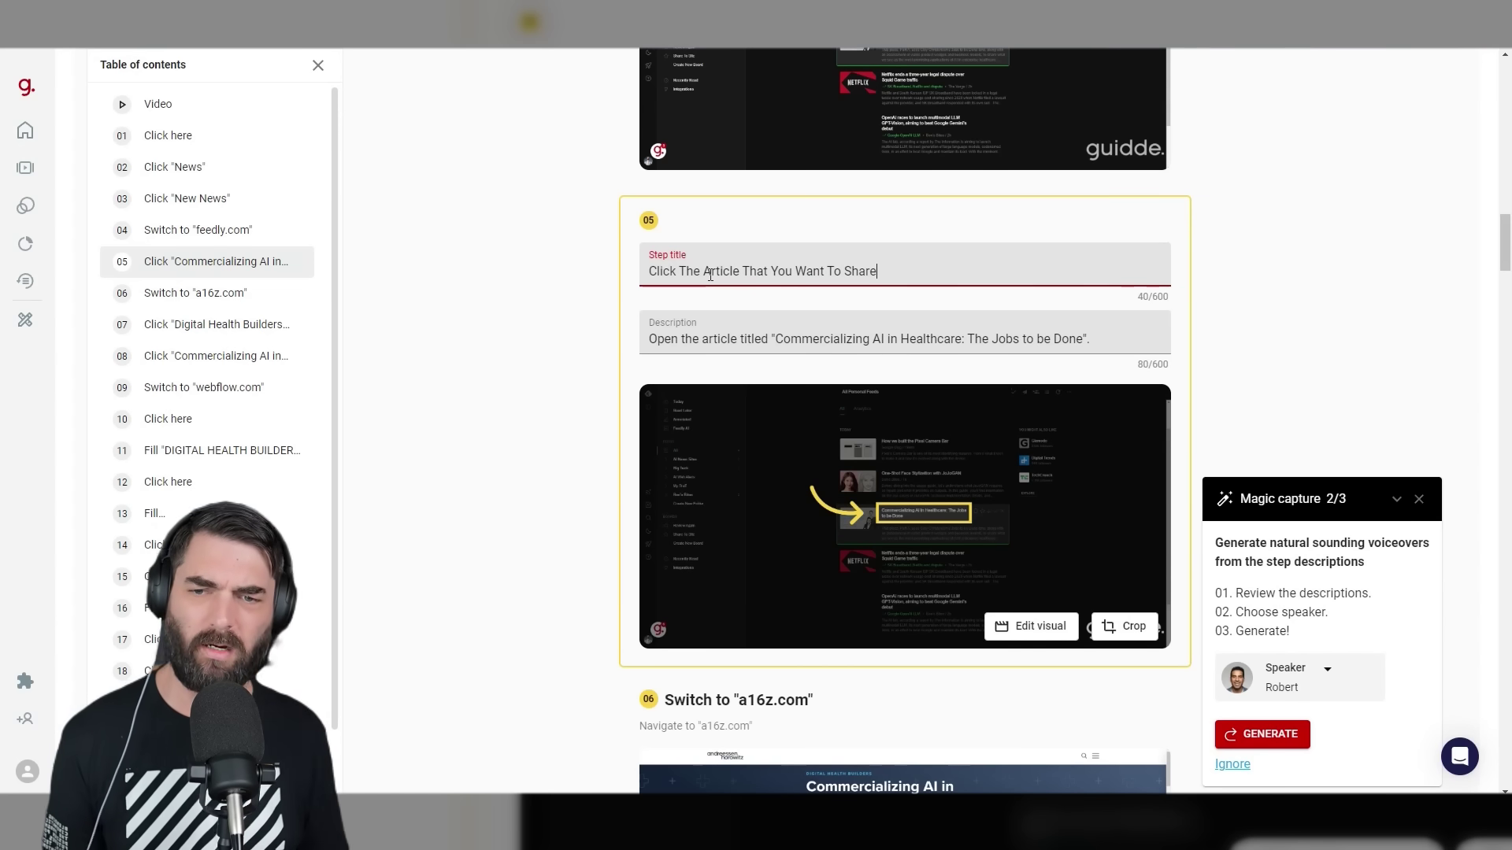
key("Return")
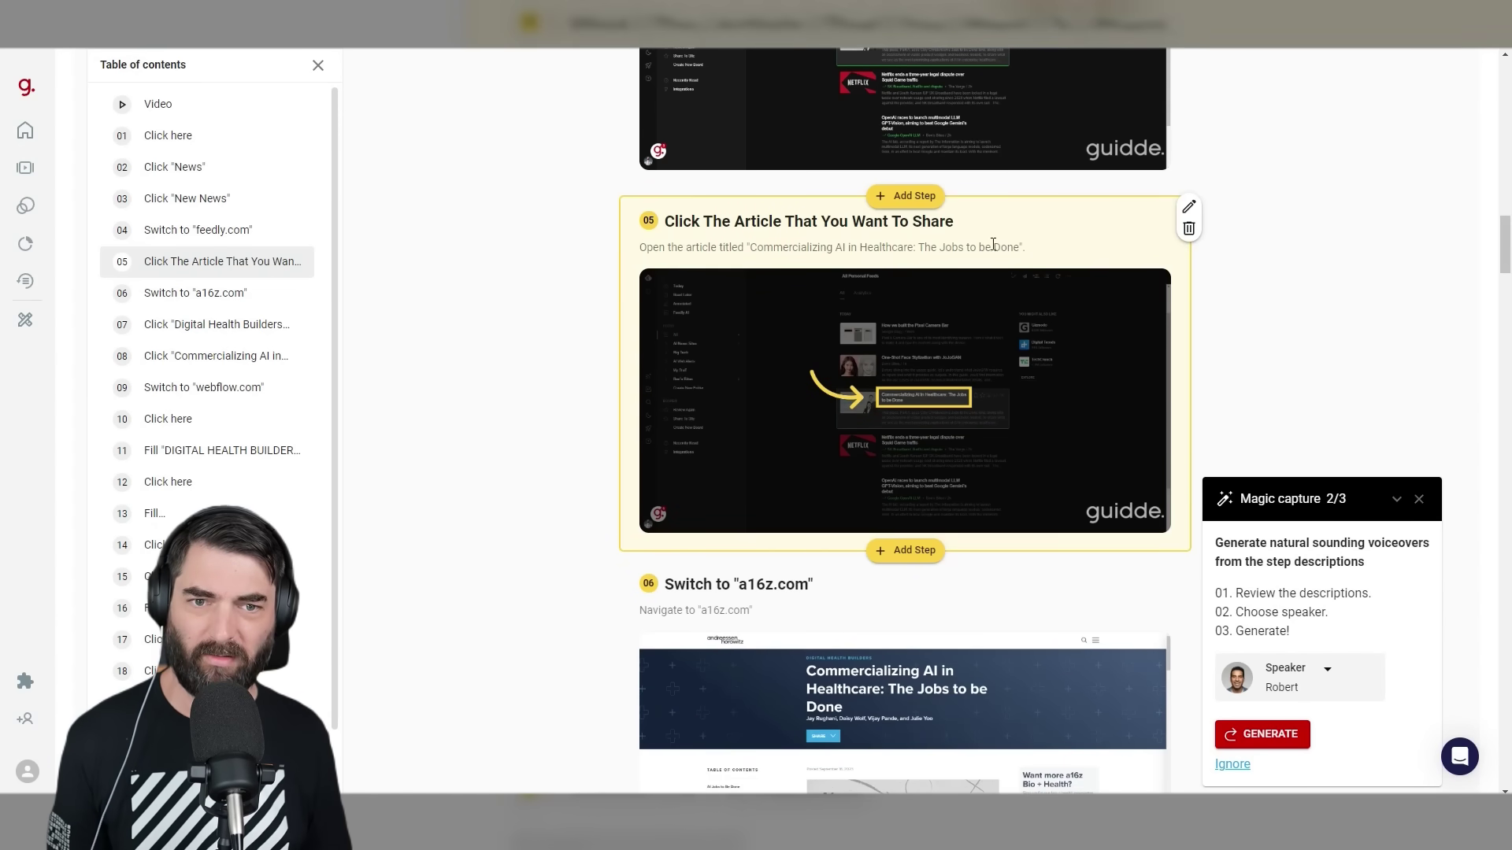
left_click(1189, 206)
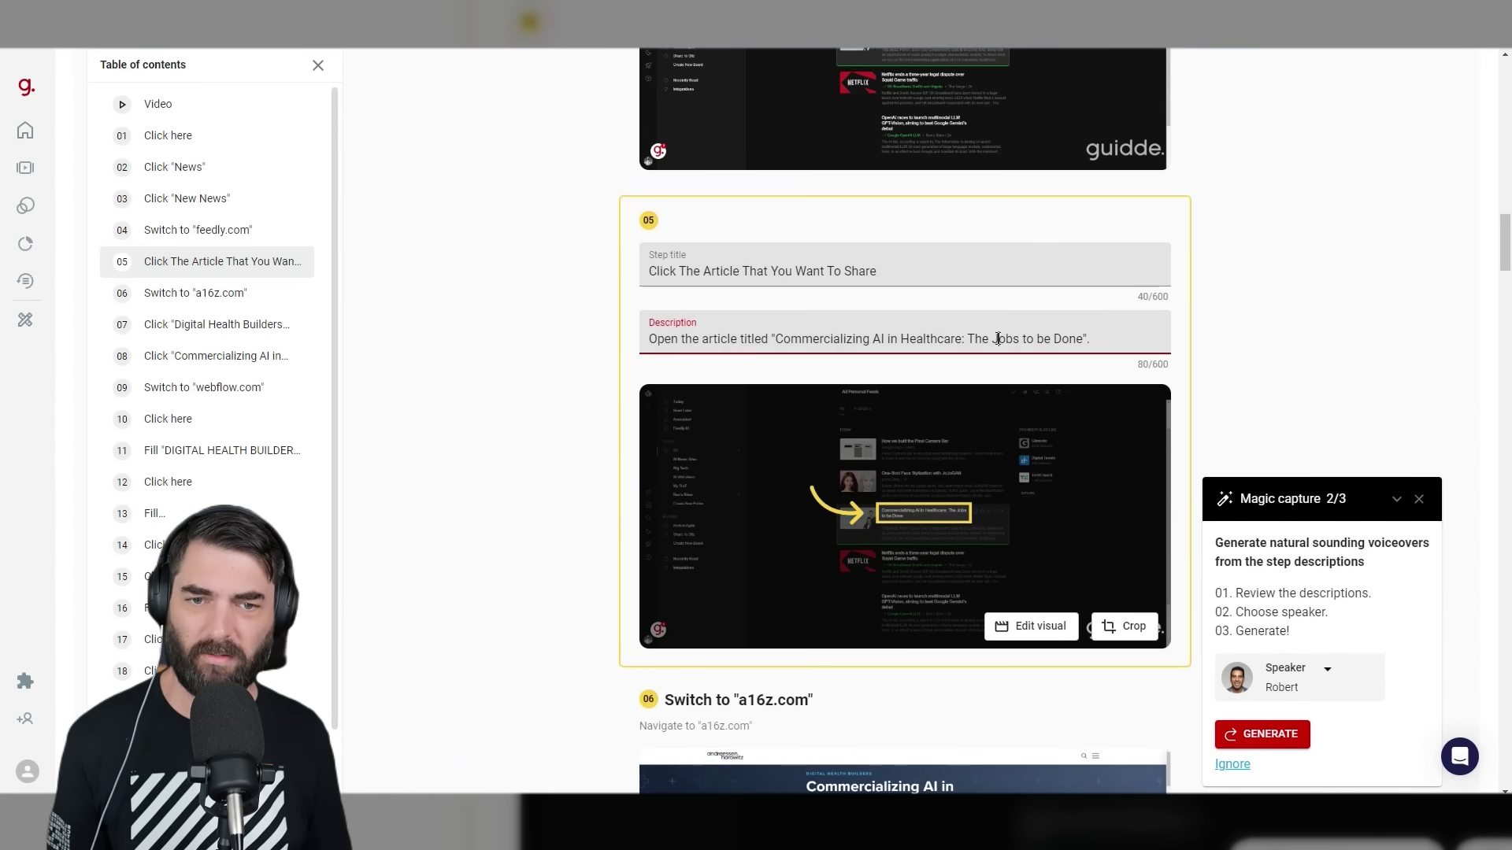
key("Return")
scroll(617, 473, "down", 1)
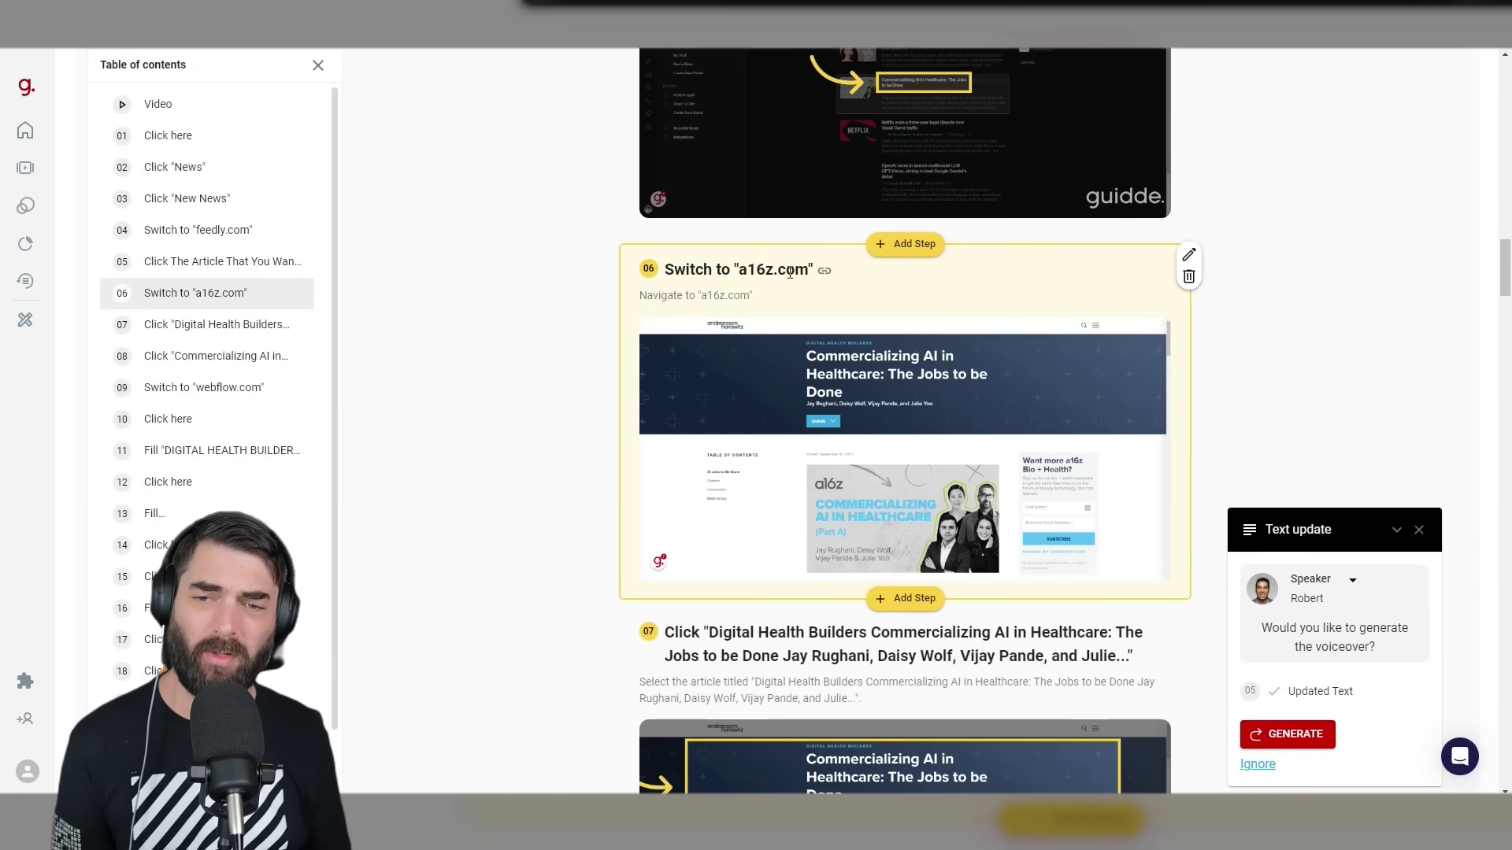
scroll(919, 504, "down", 2)
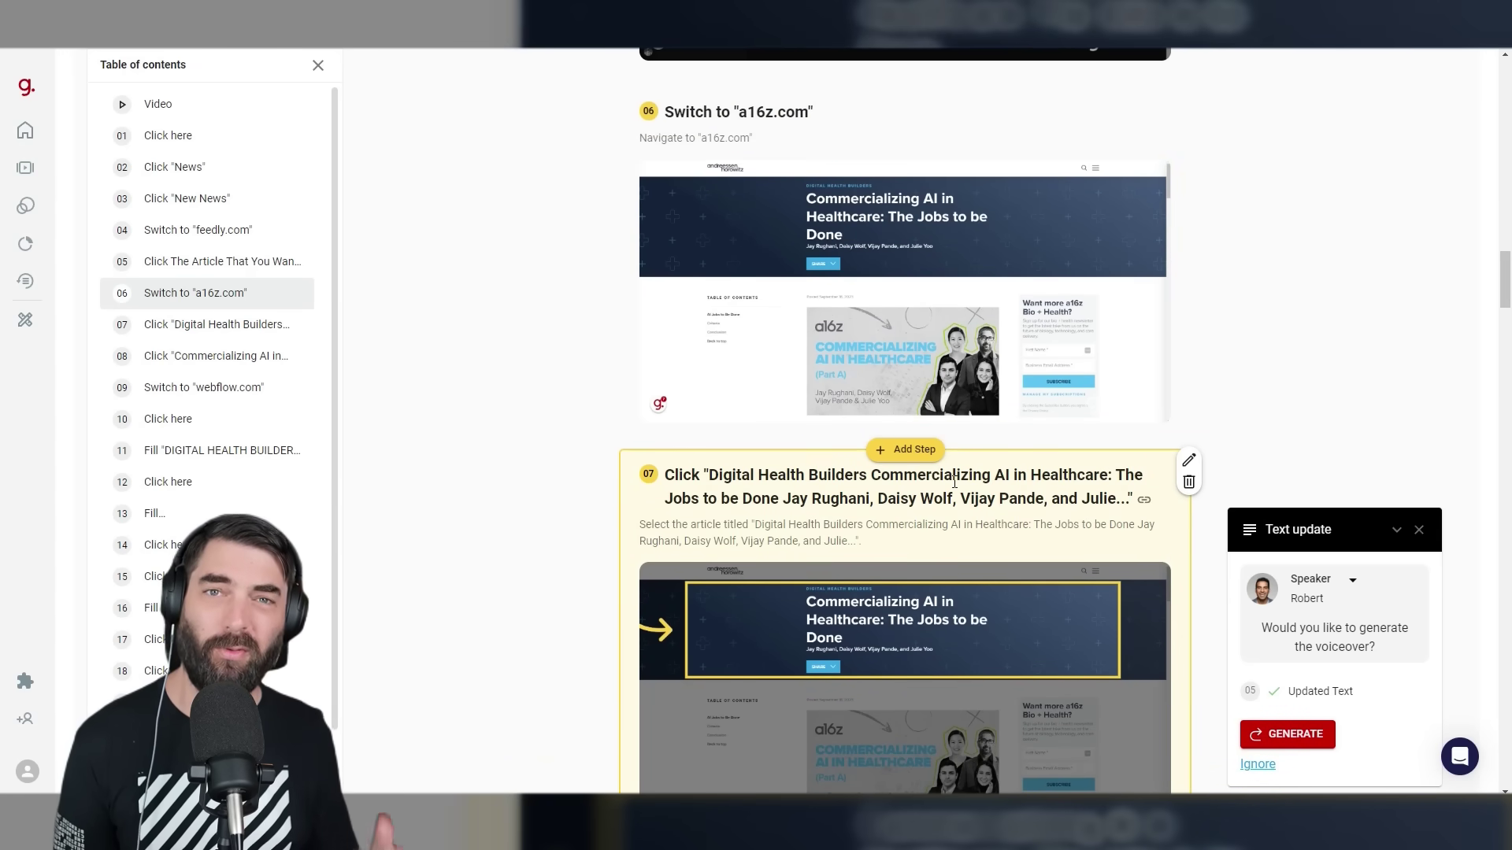
scroll(1103, 497, "down", 11)
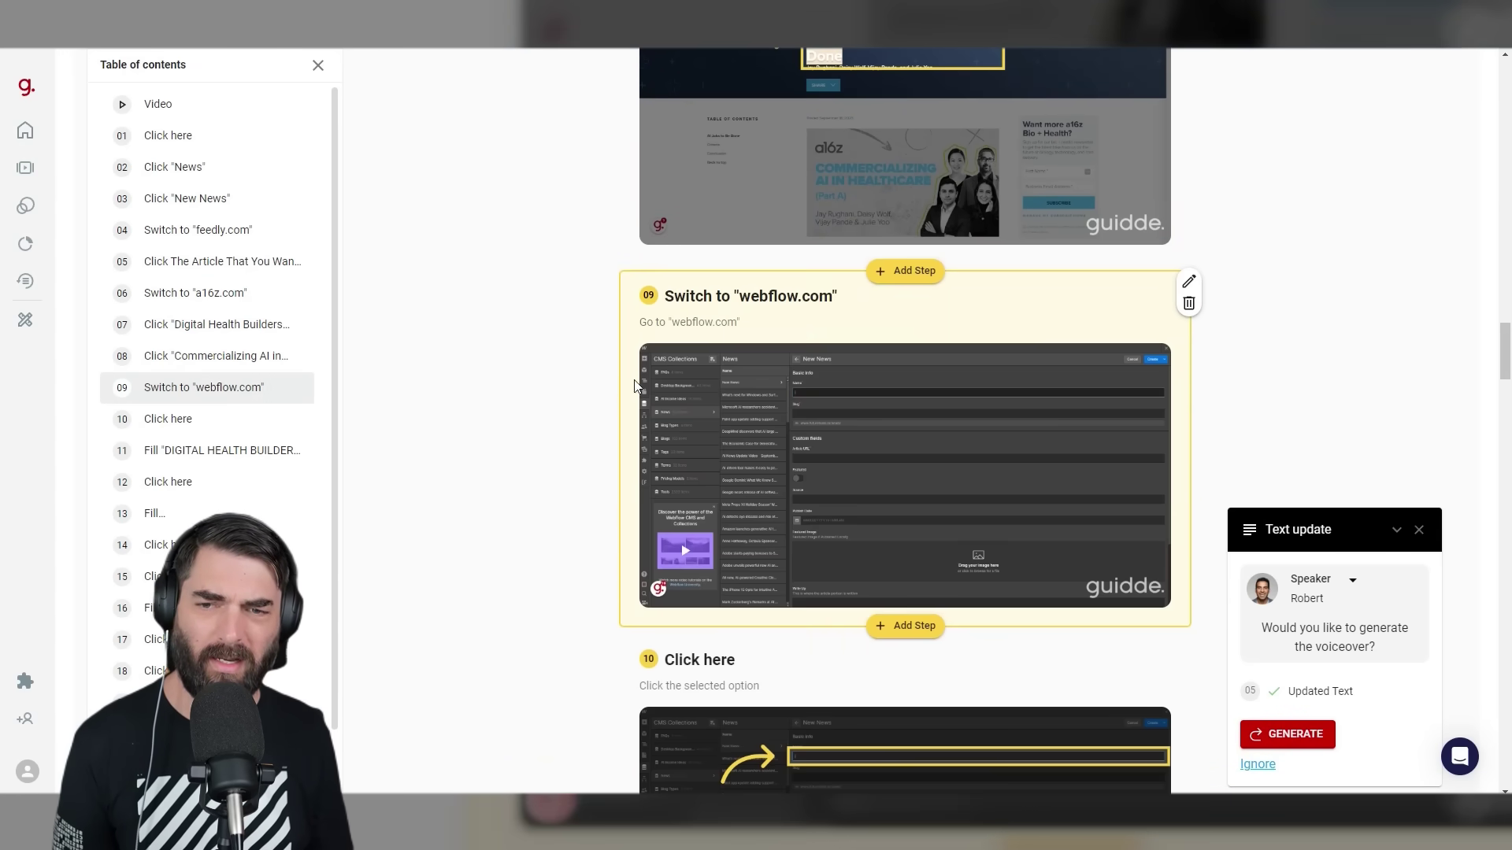
scroll(626, 107, "down", 2)
scroll(928, 462, "down", 3)
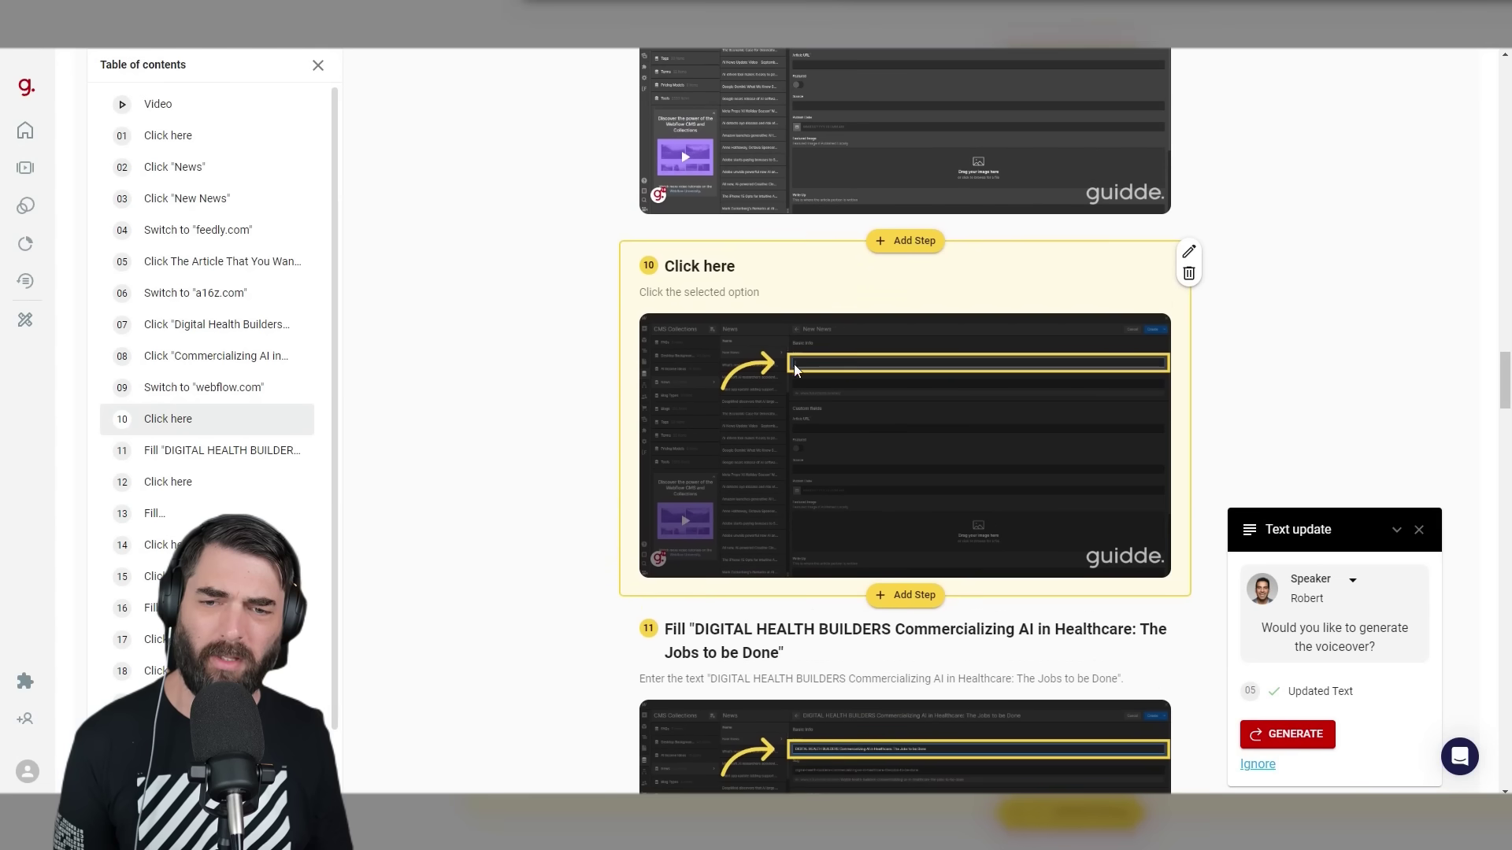
scroll(782, 529, "down", 3)
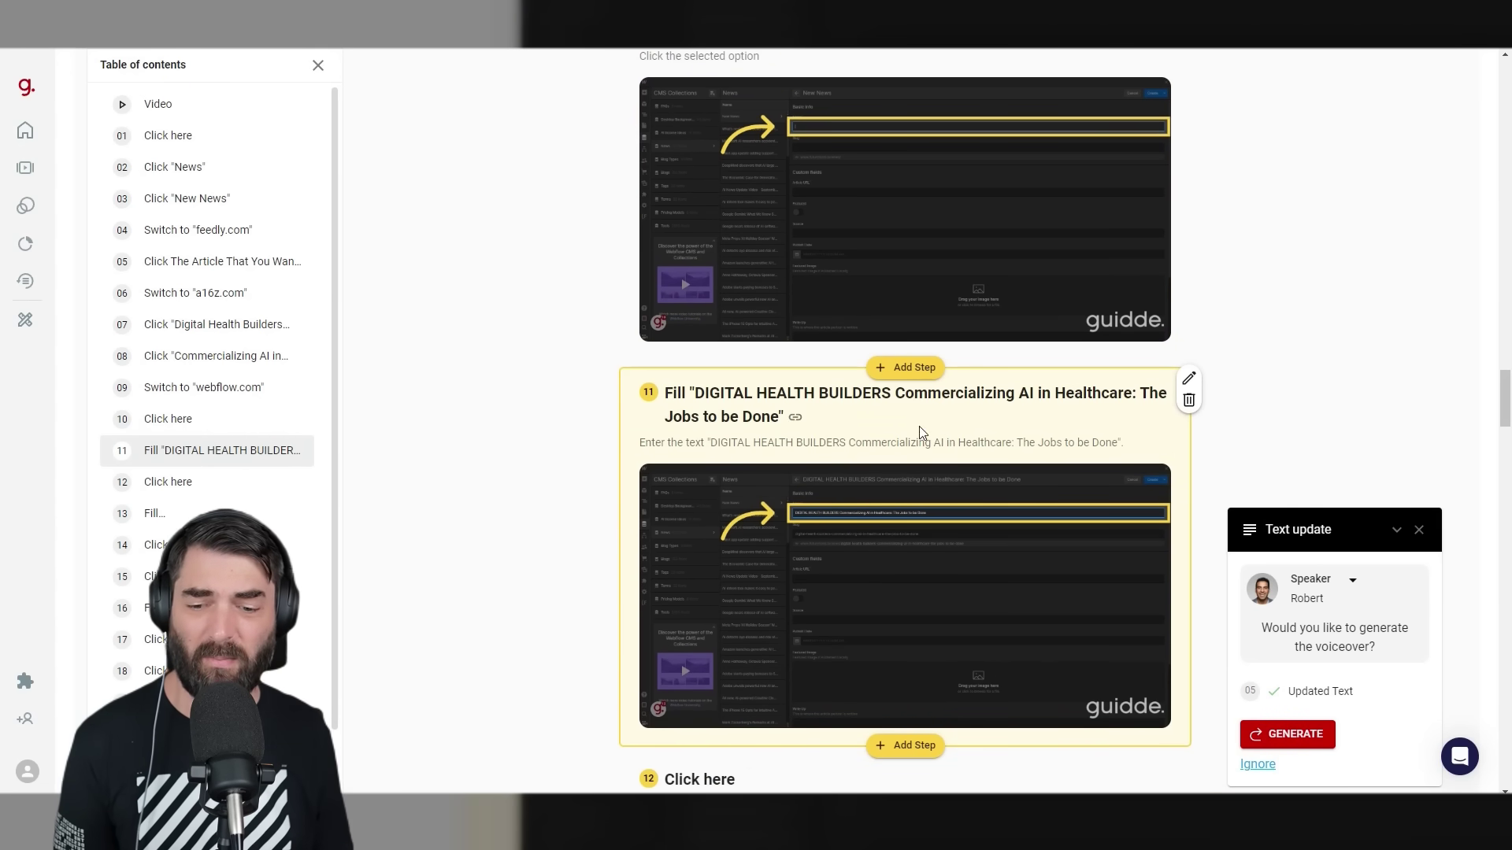
scroll(921, 432, "down", 1)
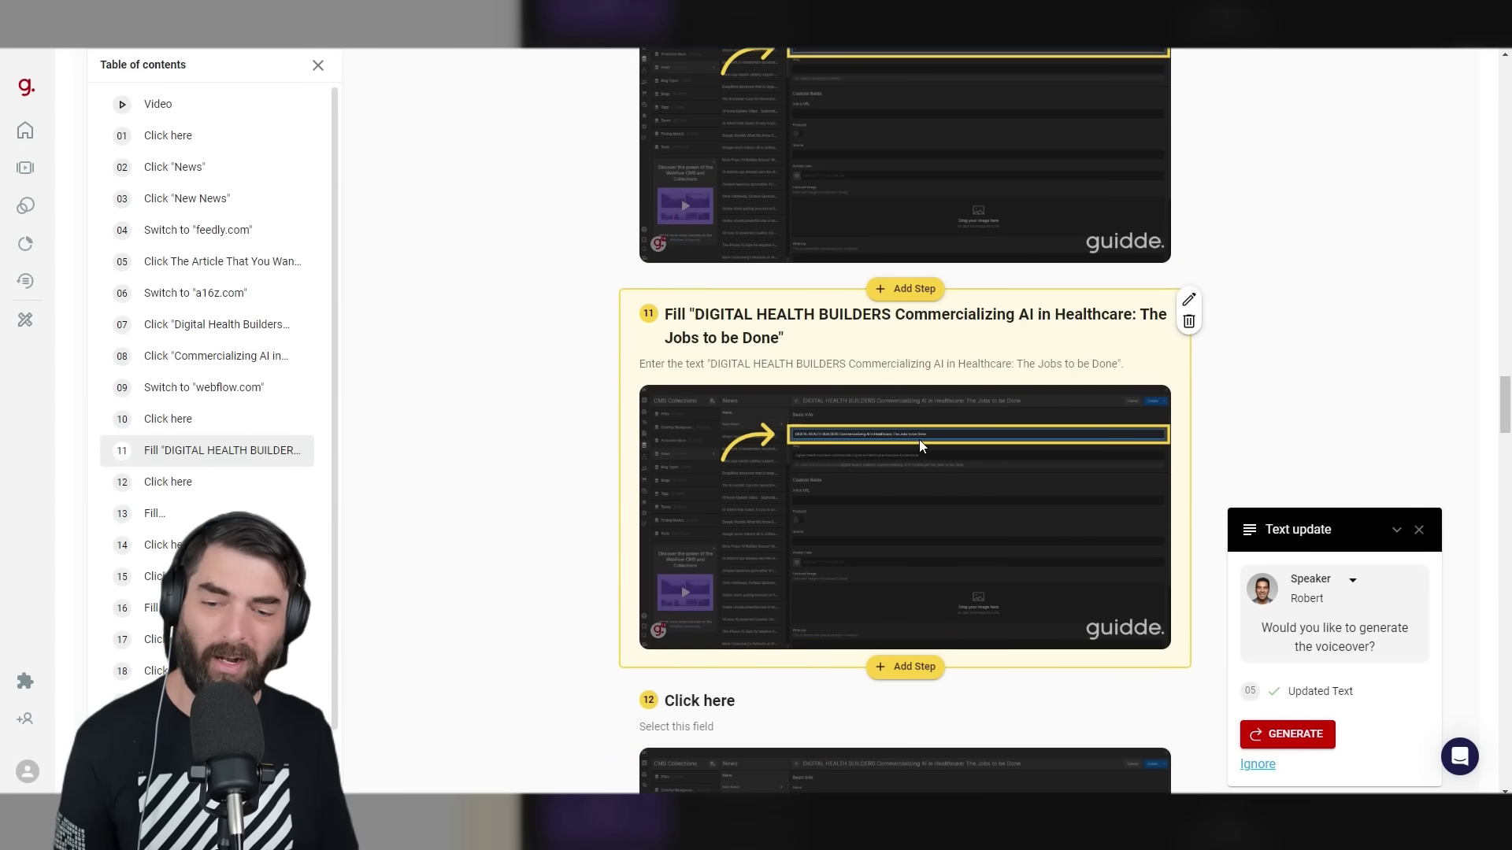
scroll(816, 504, "down", 15)
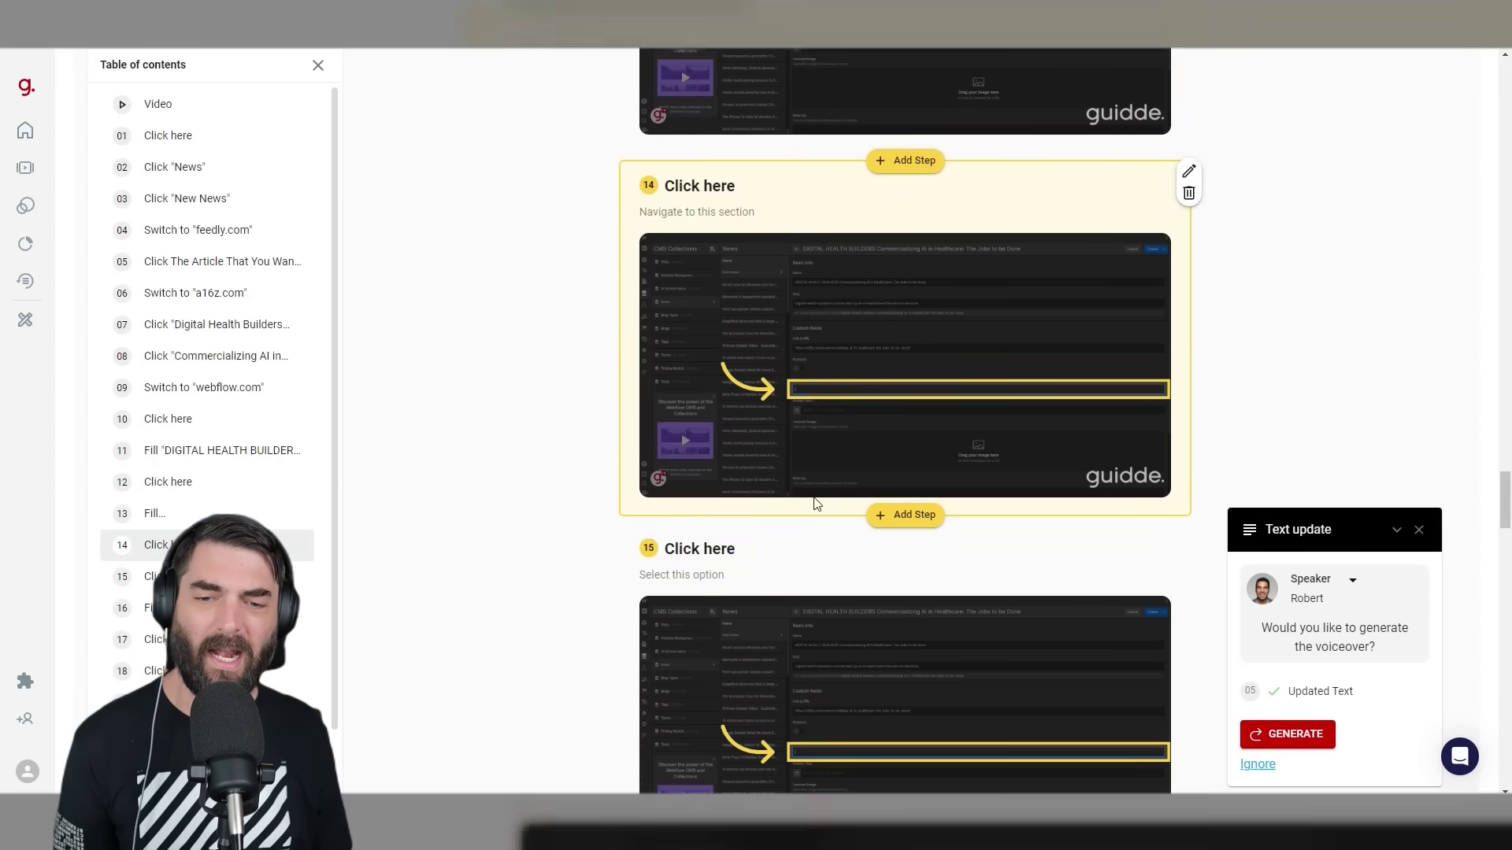
scroll(817, 504, "down", 20)
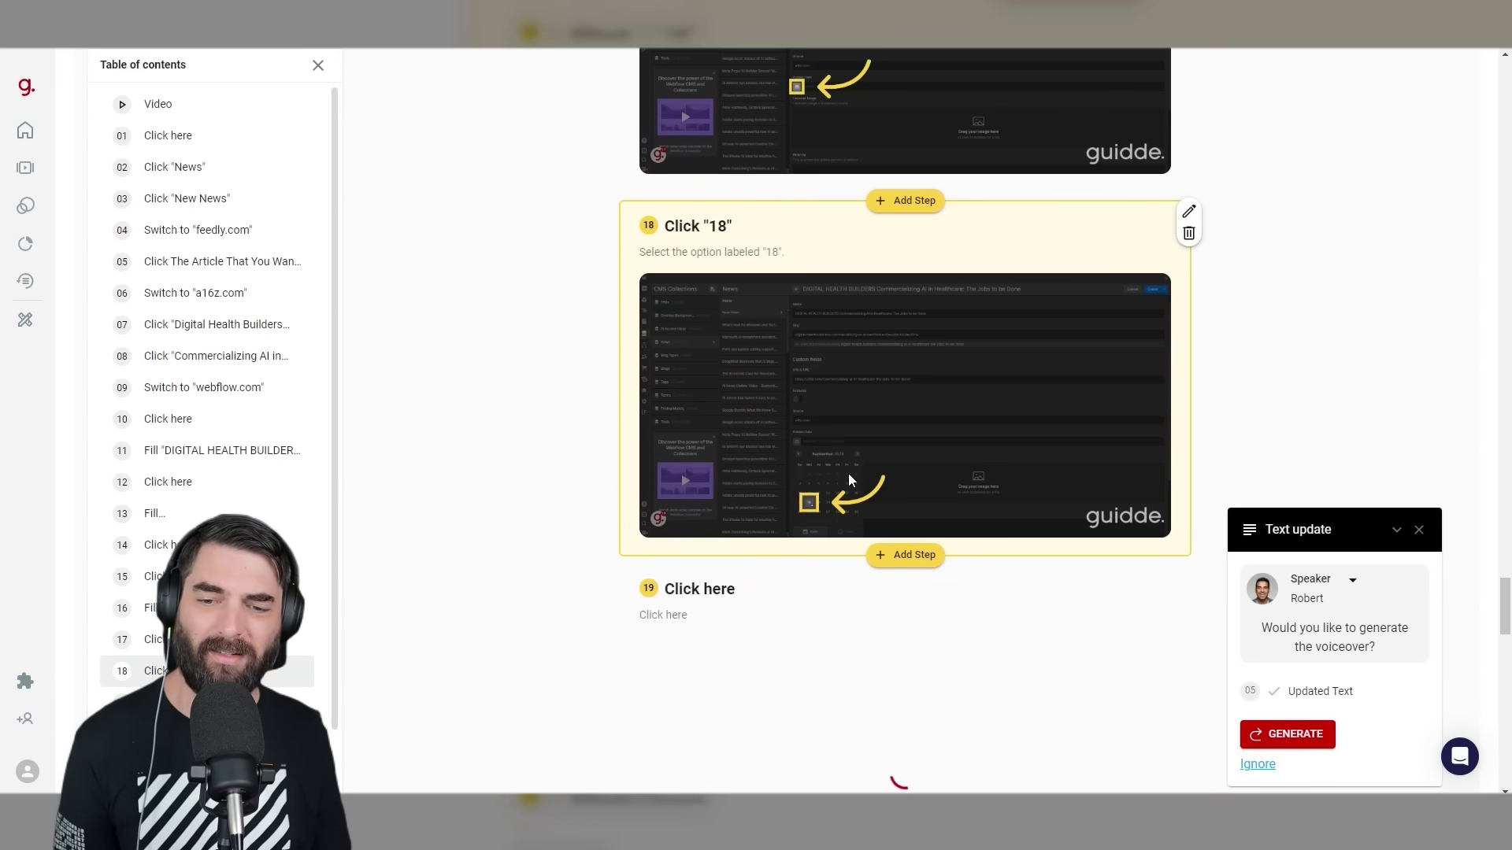
scroll(849, 474, "down", 5)
scroll(1016, 553, "down", 15)
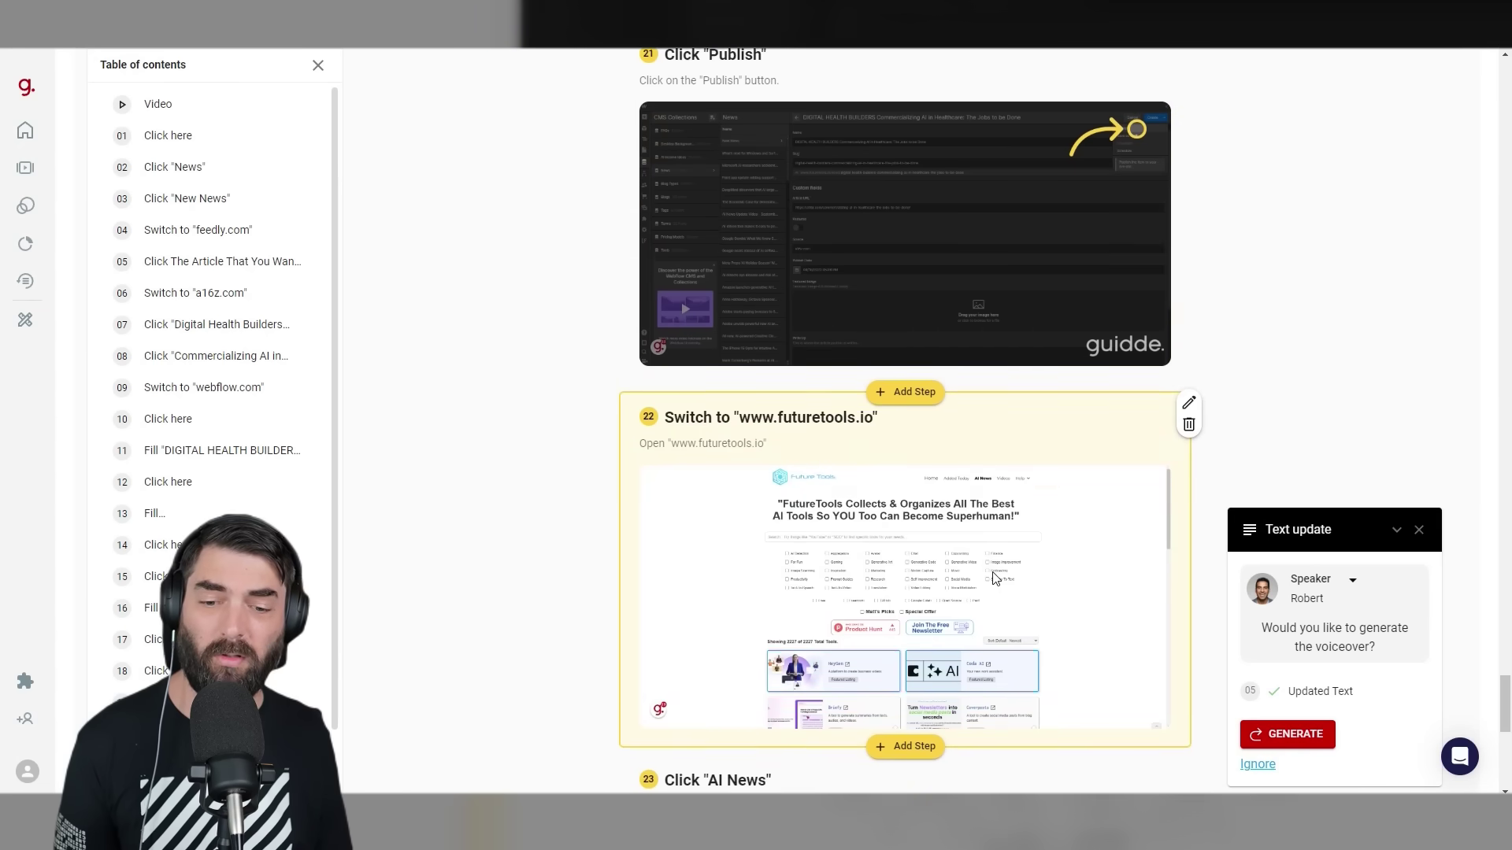
scroll(994, 577, "down", 3)
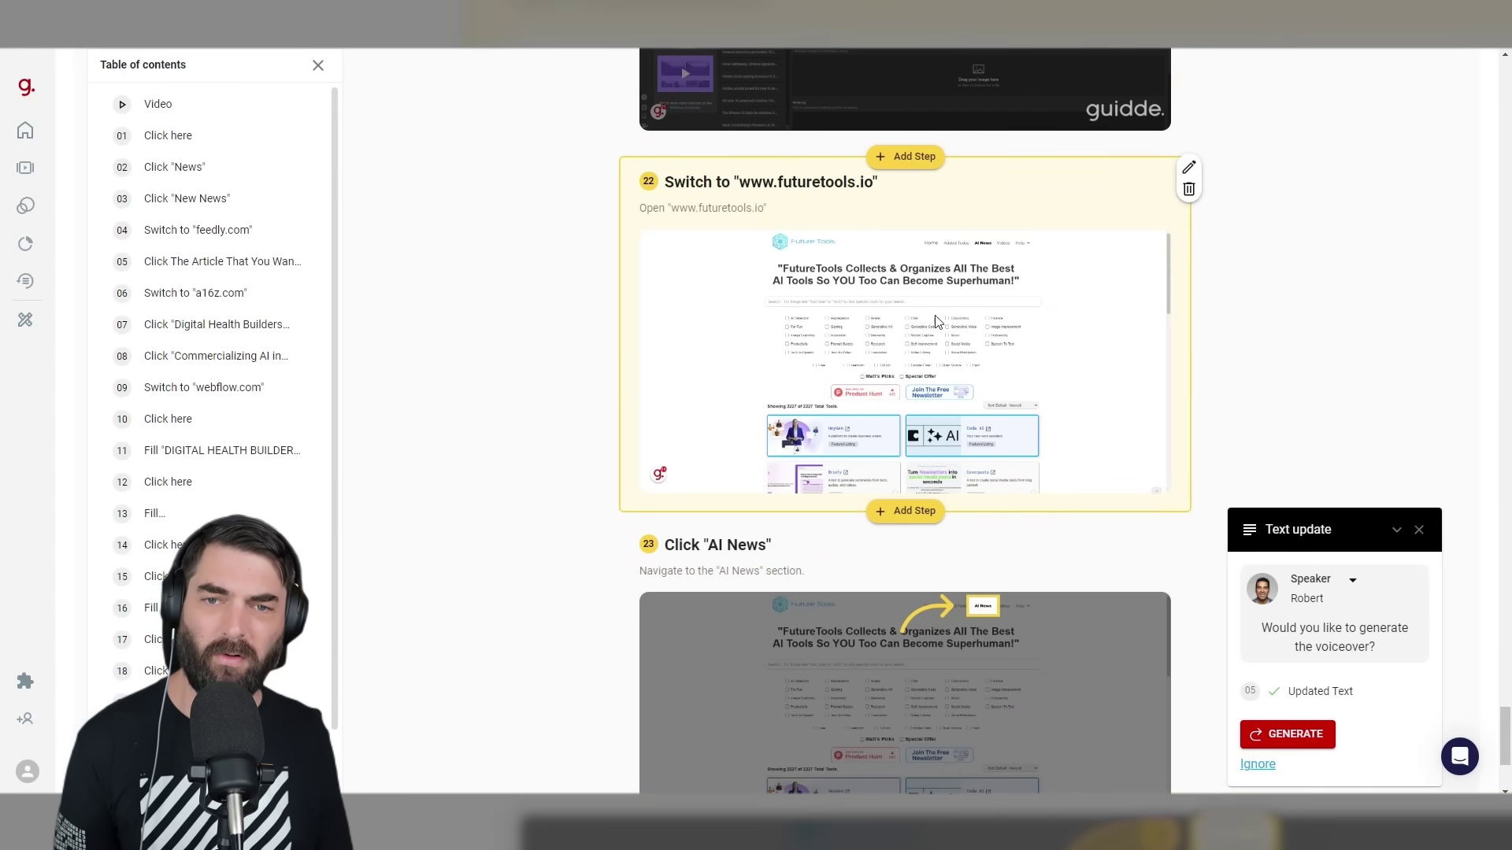
scroll(937, 321, "down", 3)
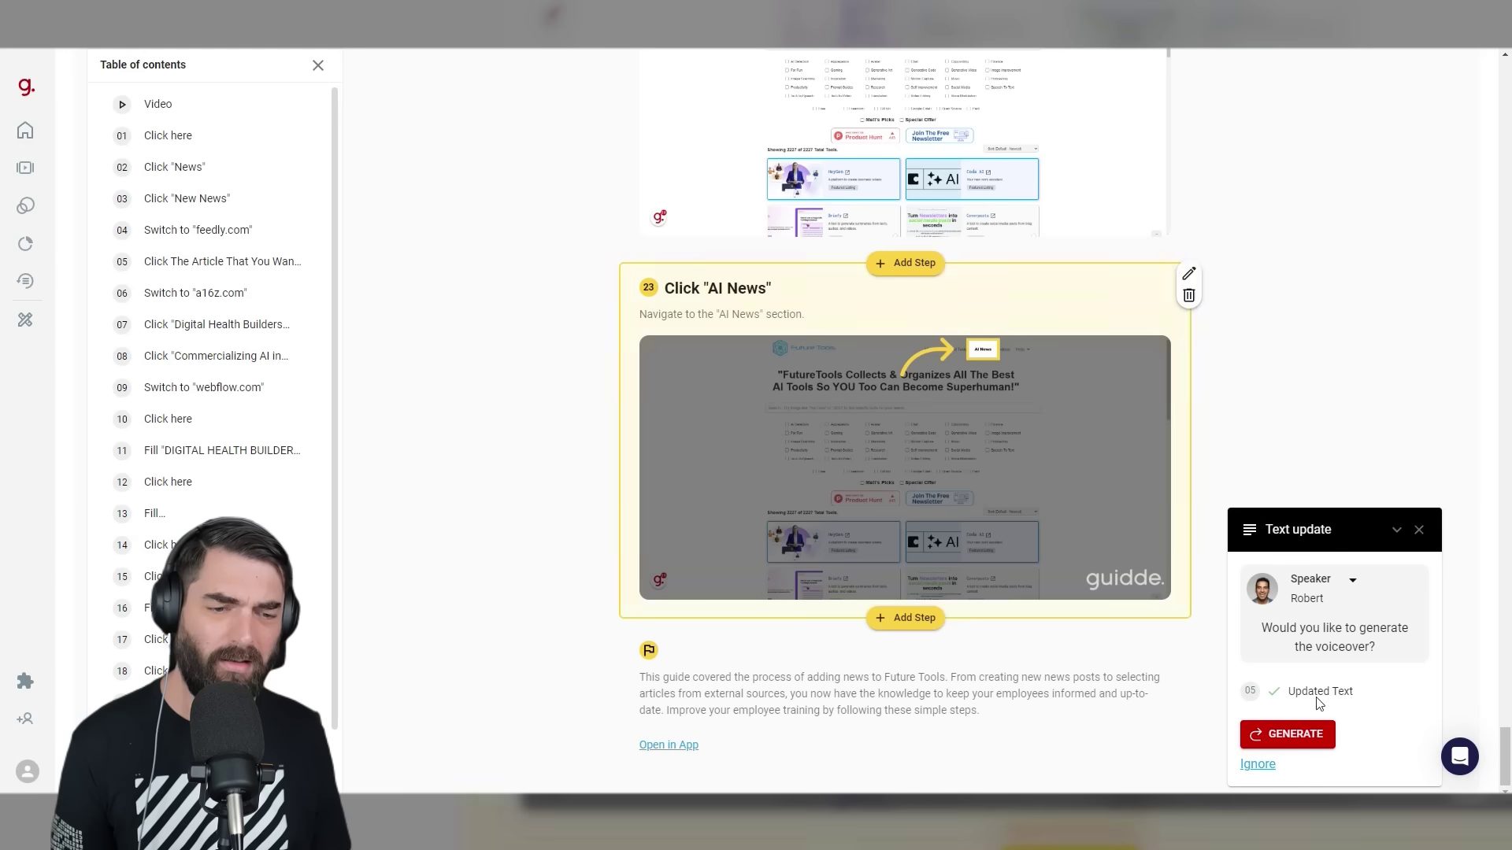
Regenerate the updated voiceover, then play the finished guide video at 2x speed.
left_click(1298, 742)
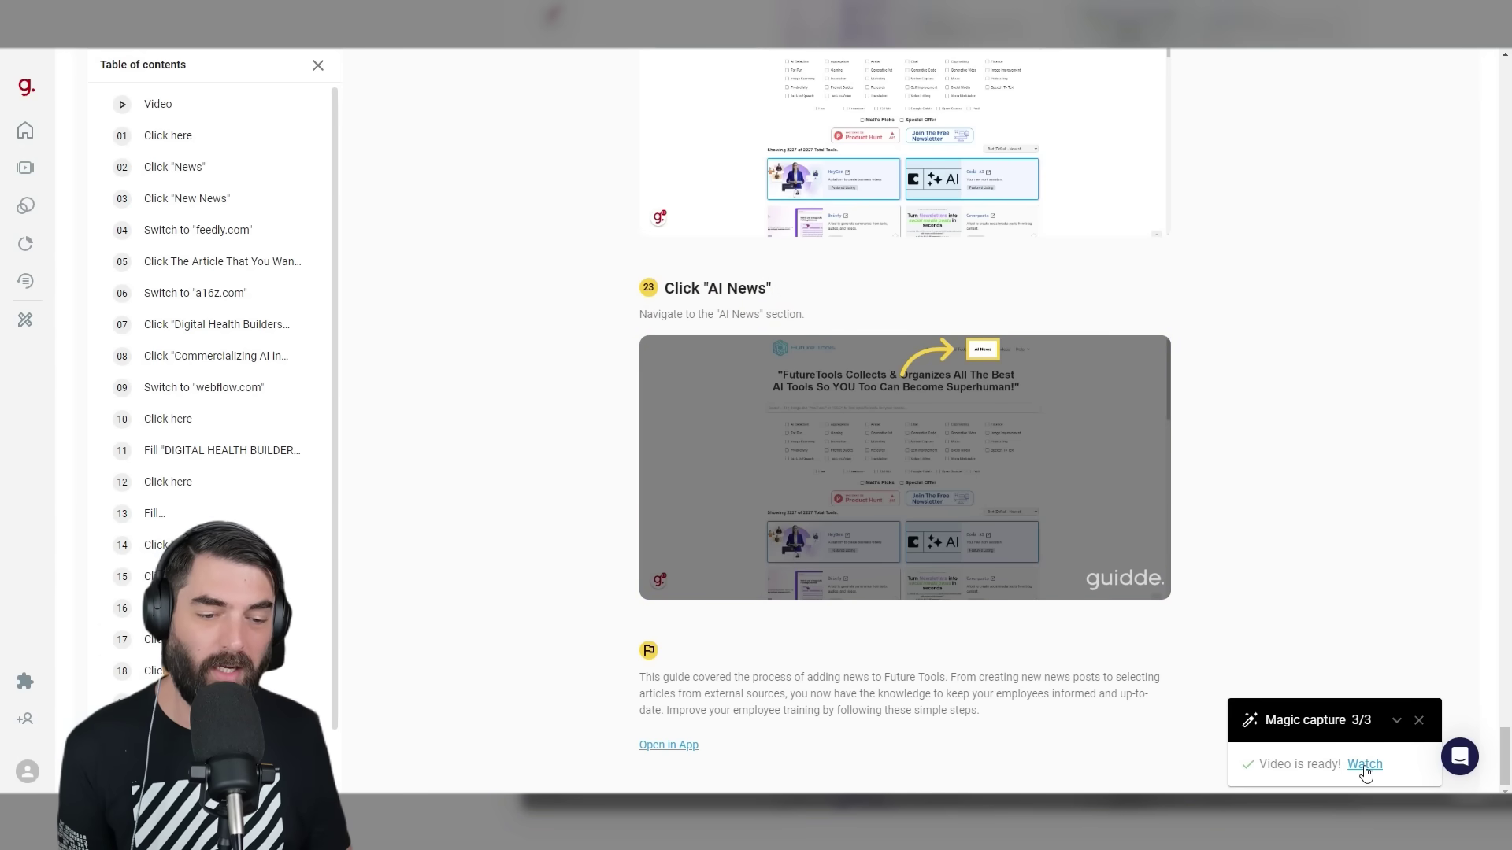
left_click(1364, 769)
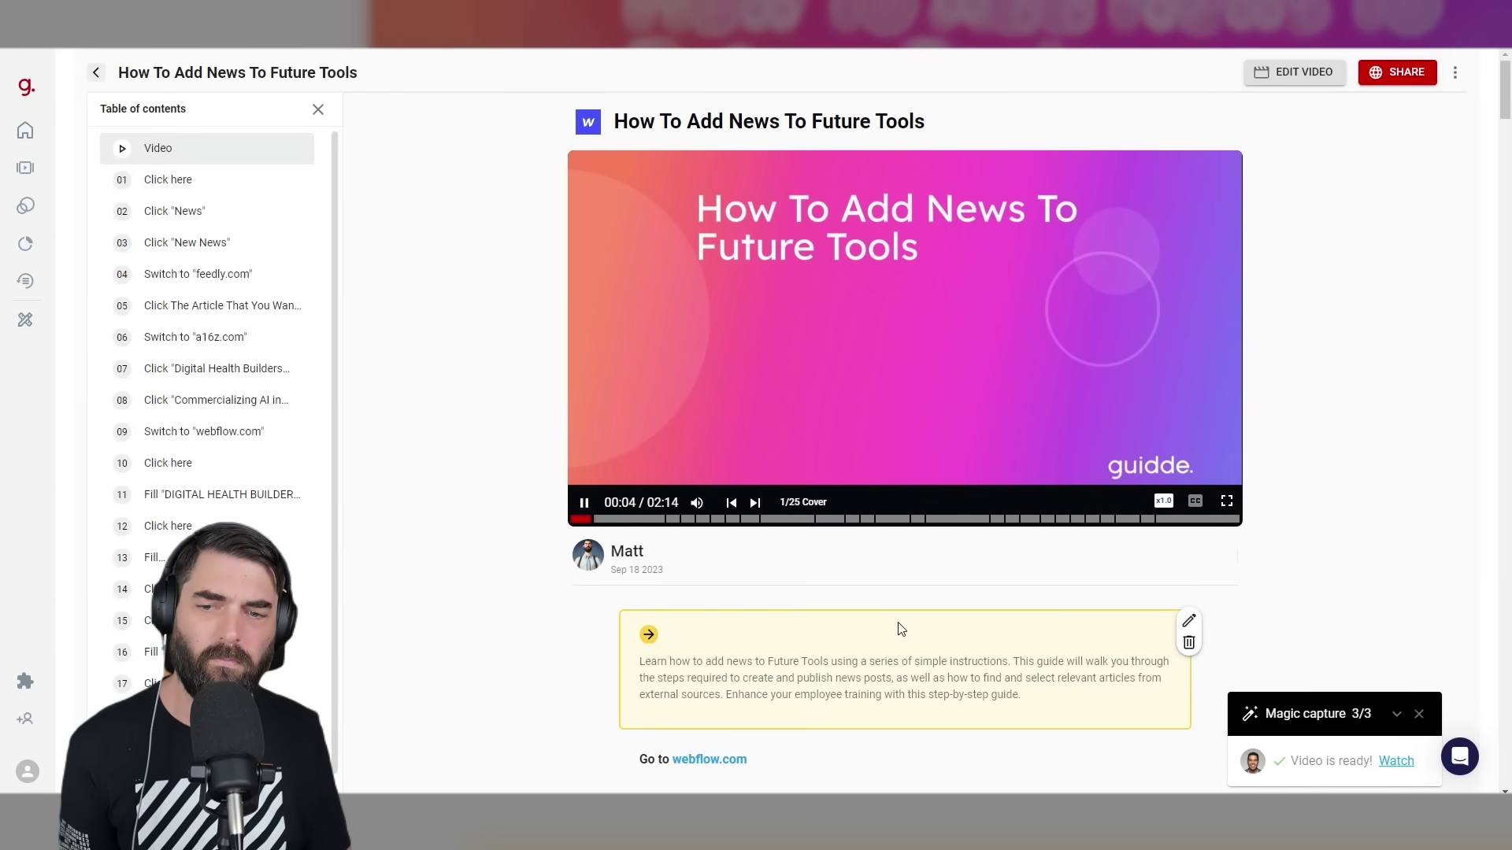
left_click(1164, 501)
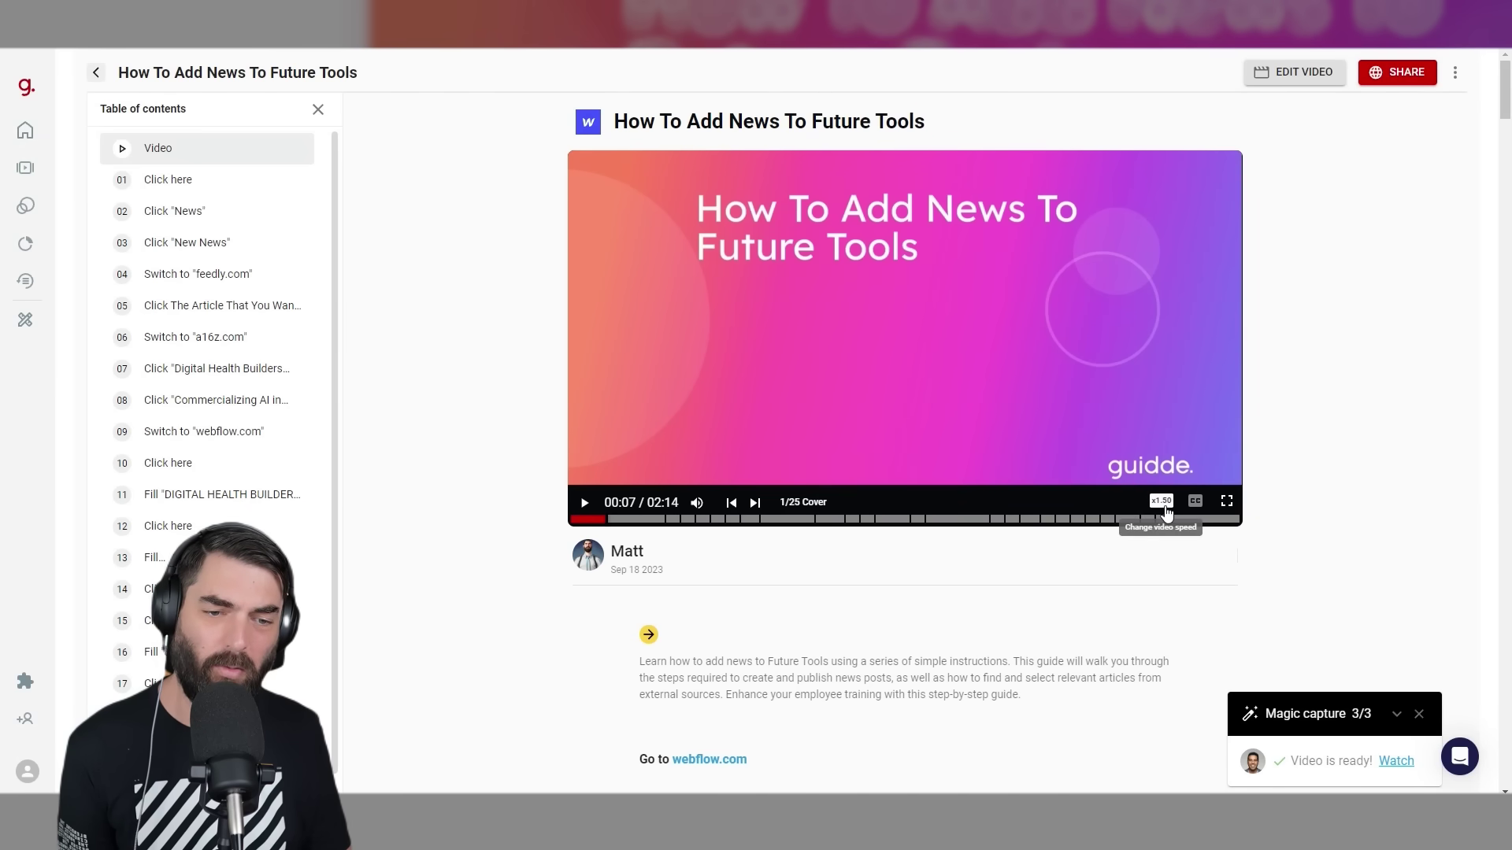
left_click(1164, 504)
left_click(1161, 504)
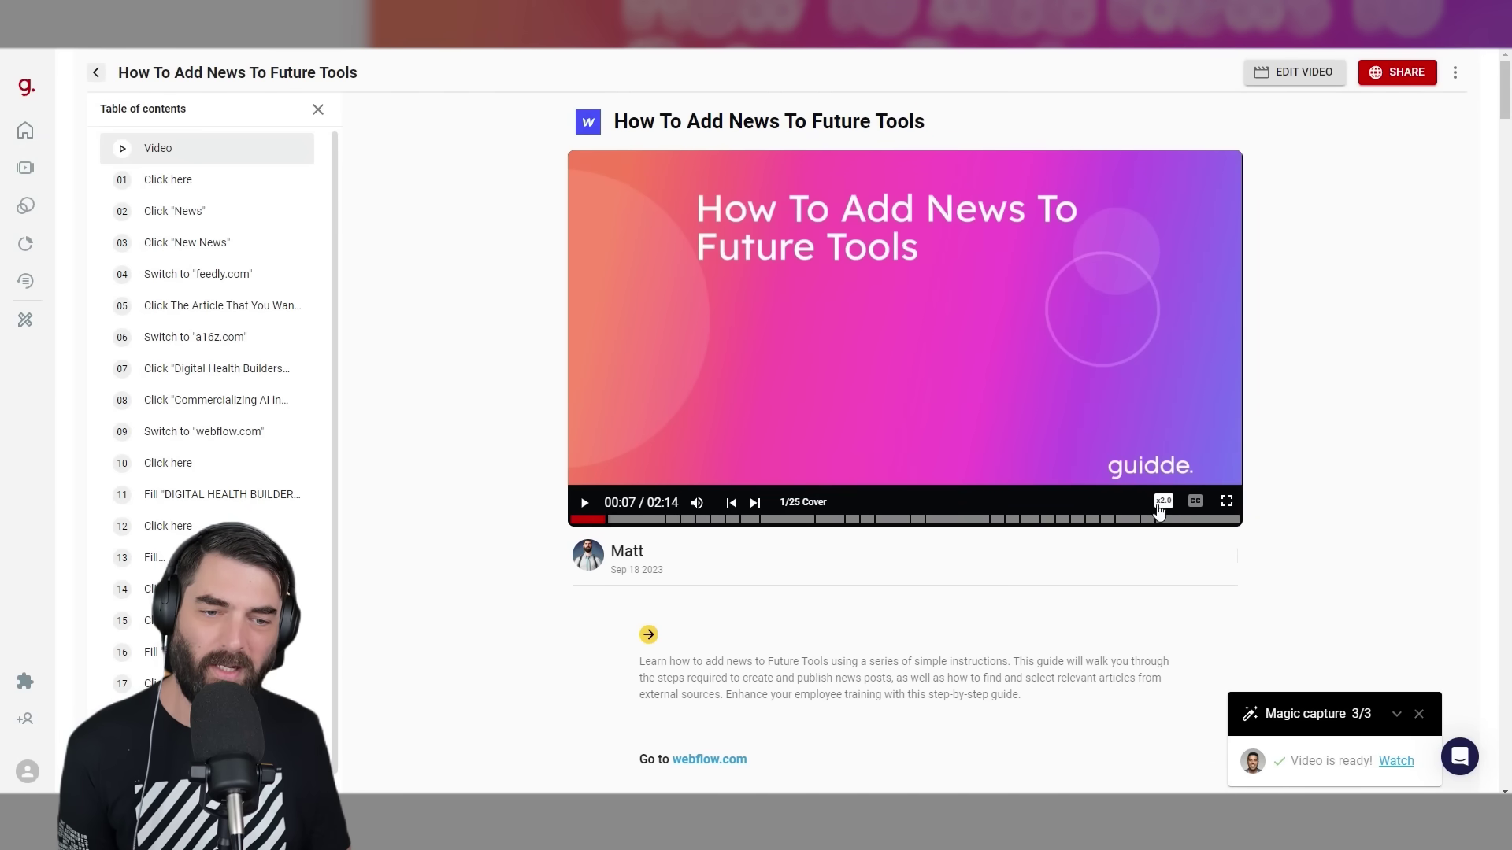
left_click(584, 506)
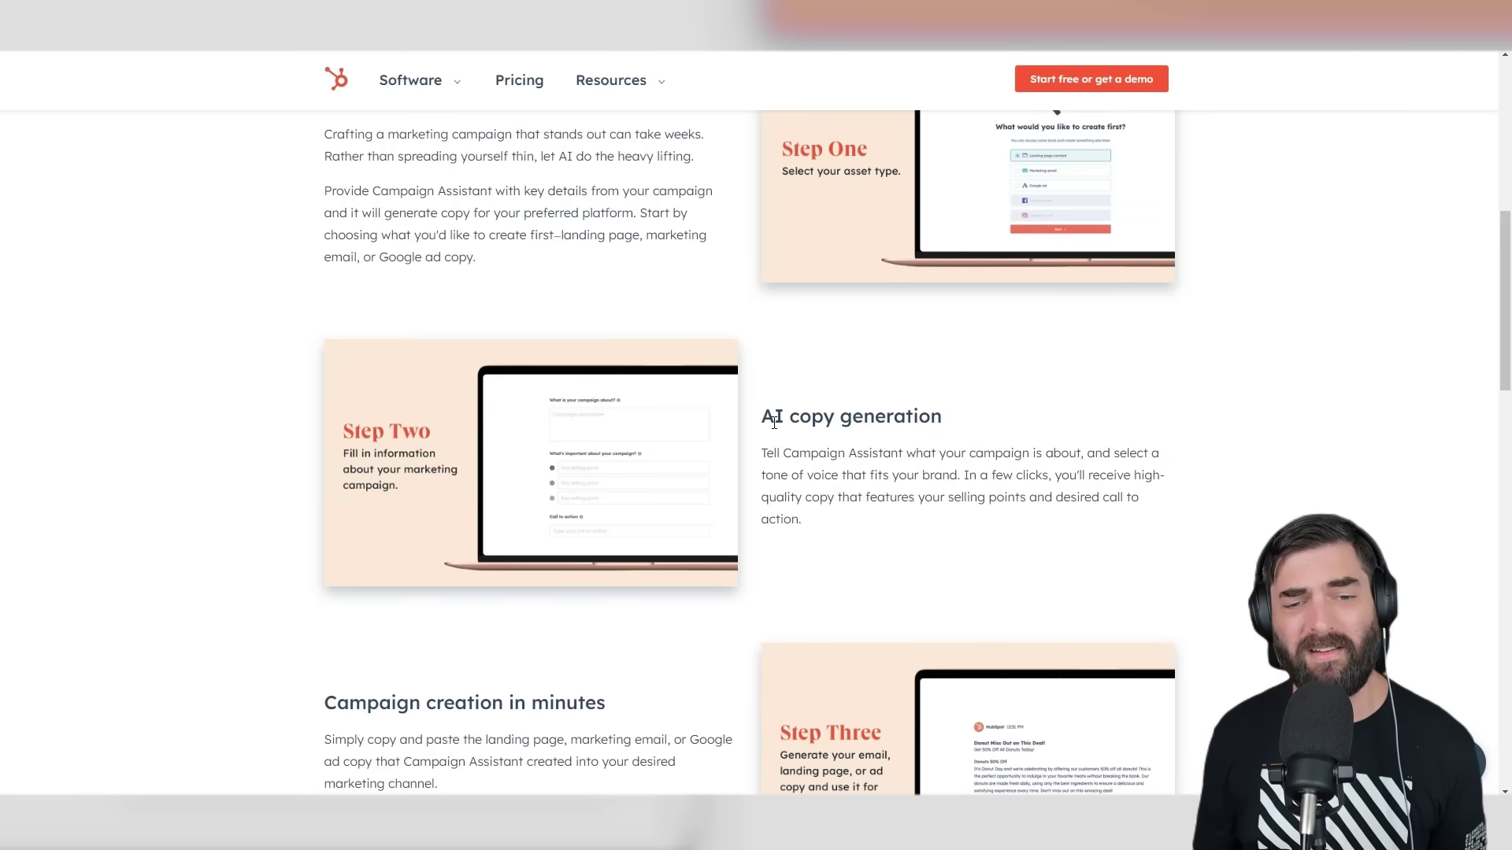
Scroll down the Campaign Assistant page to reach the new campaign wizard.
scroll(756, 457, "down", 3)
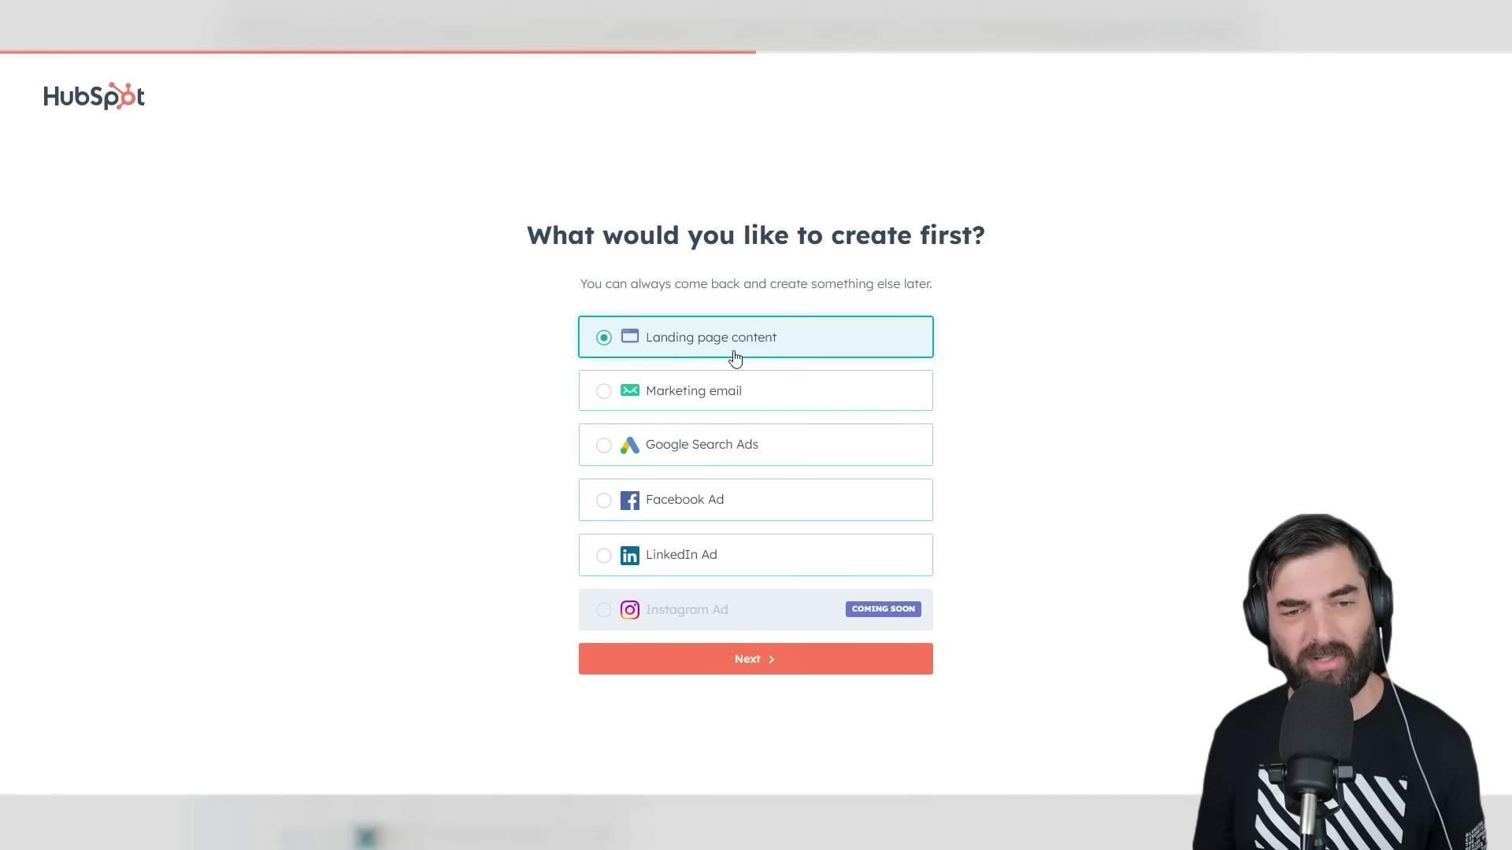
Paste the campaign description and enter three key messages: AI tool reviews, only good tools, creator discounts.
left_click(811, 662)
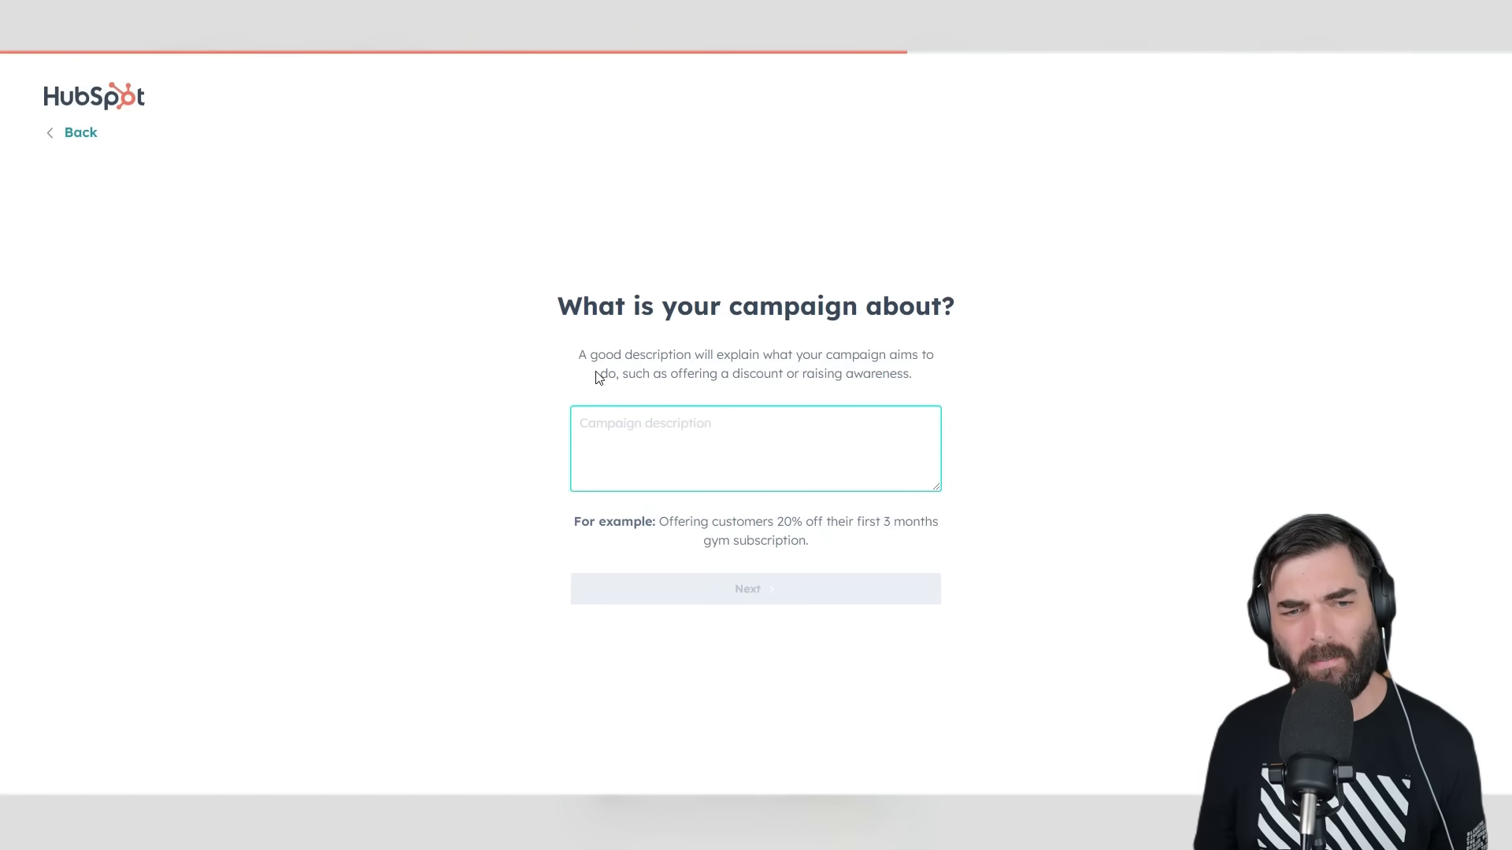
type("A website that curates all the latest tools in the artificial intelligence space. We find and share only the most interesting and unique tools and then try to get discounts for you from the creators of the tools.")
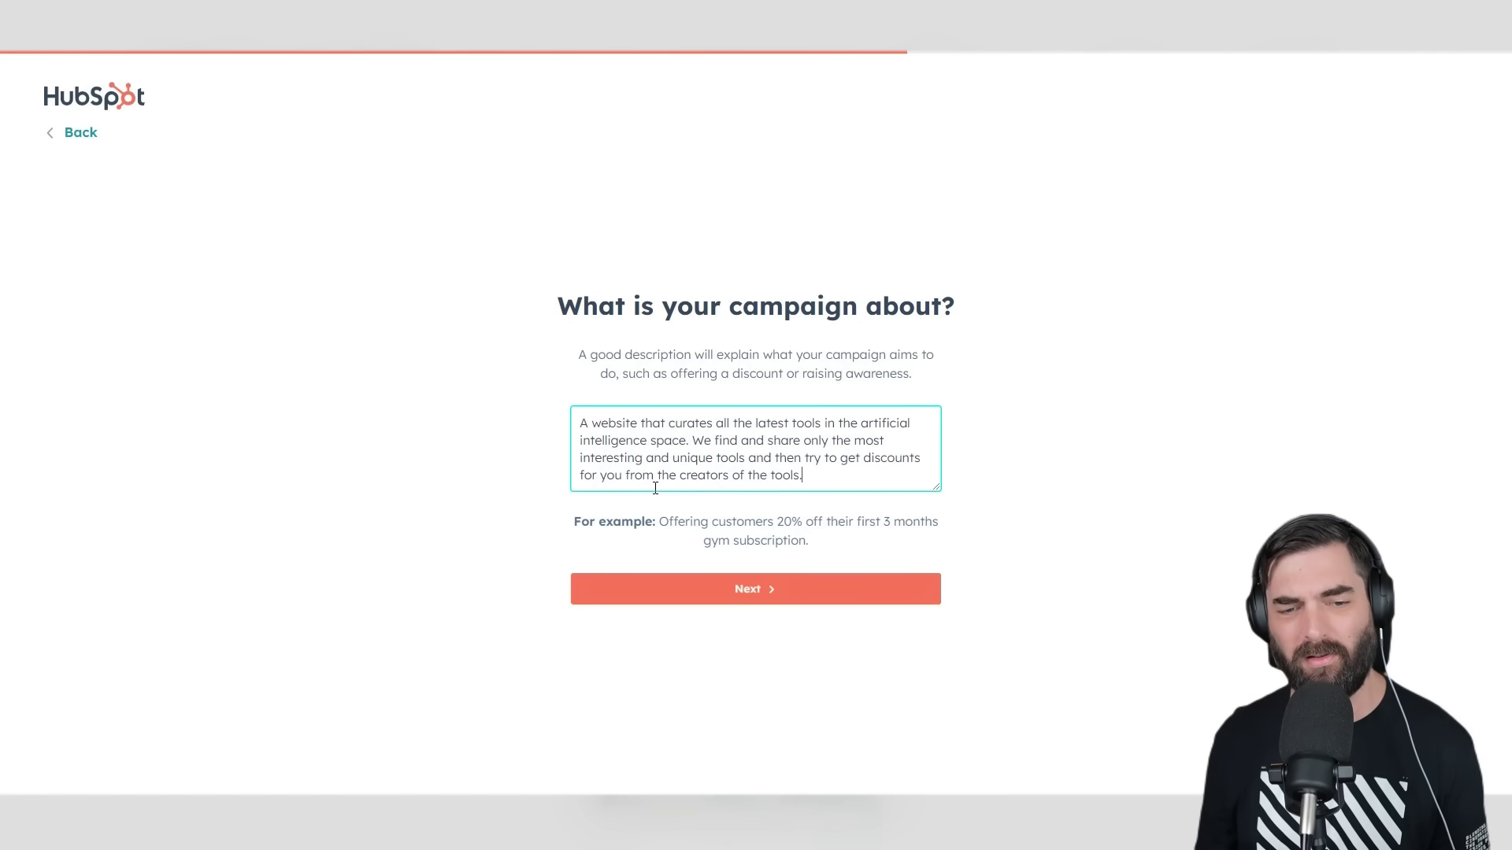
left_click(776, 591)
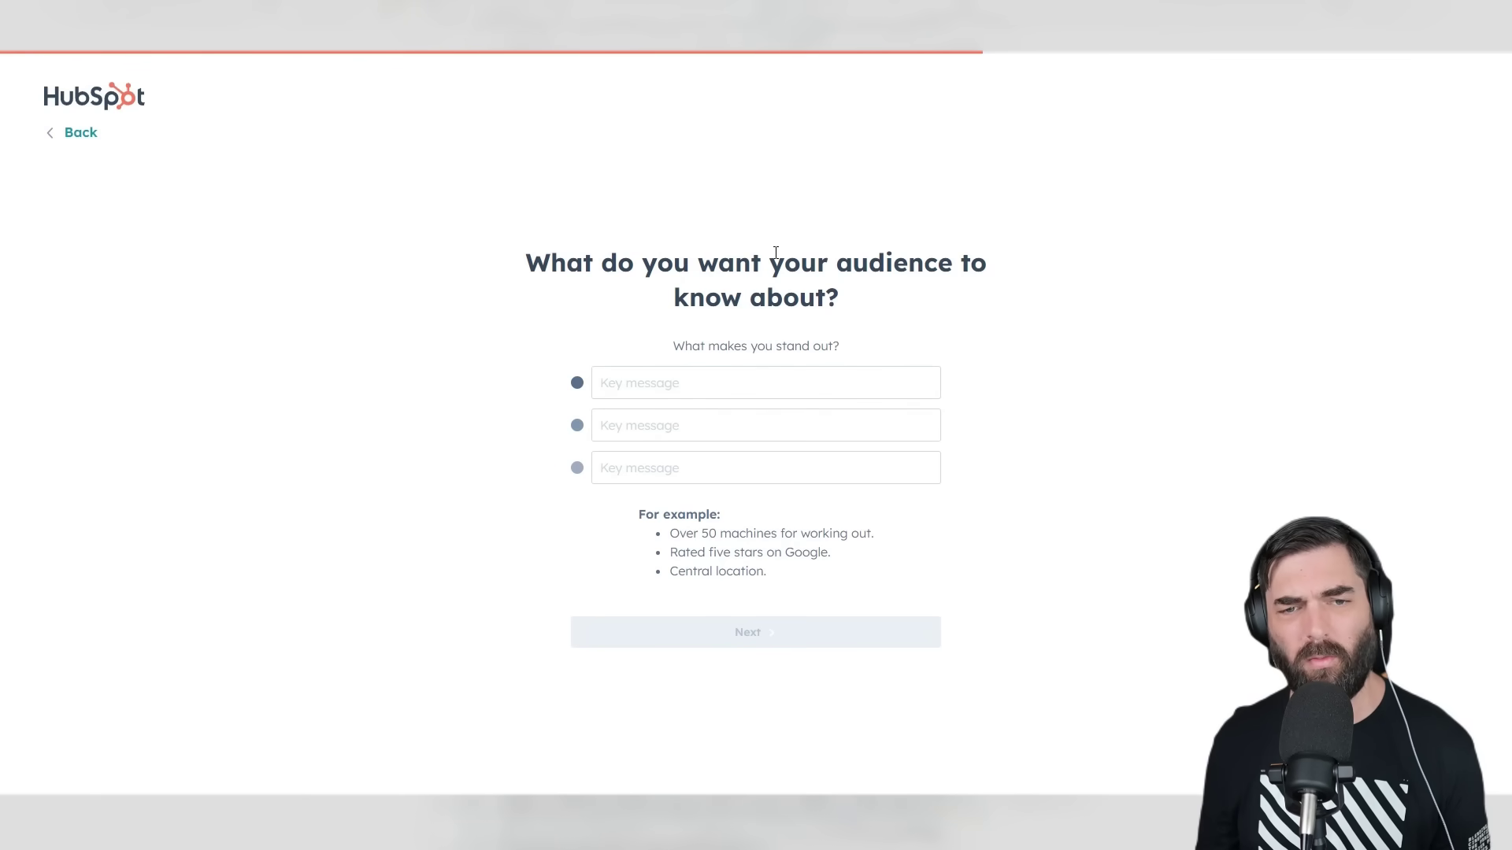
left_click(844, 384)
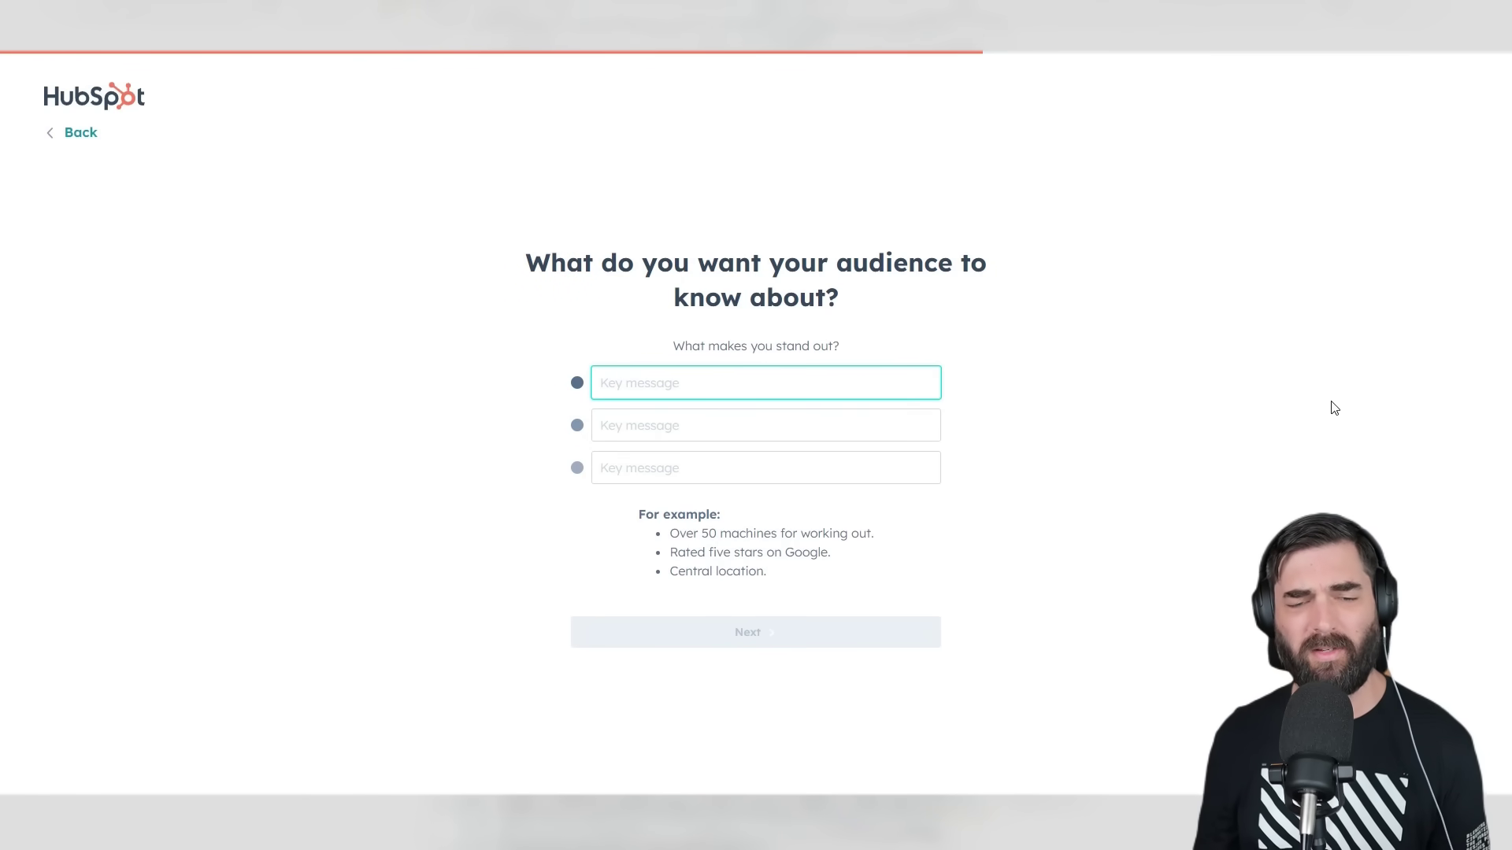
type("We review all of the latest tools in the AI space")
key("Tab")
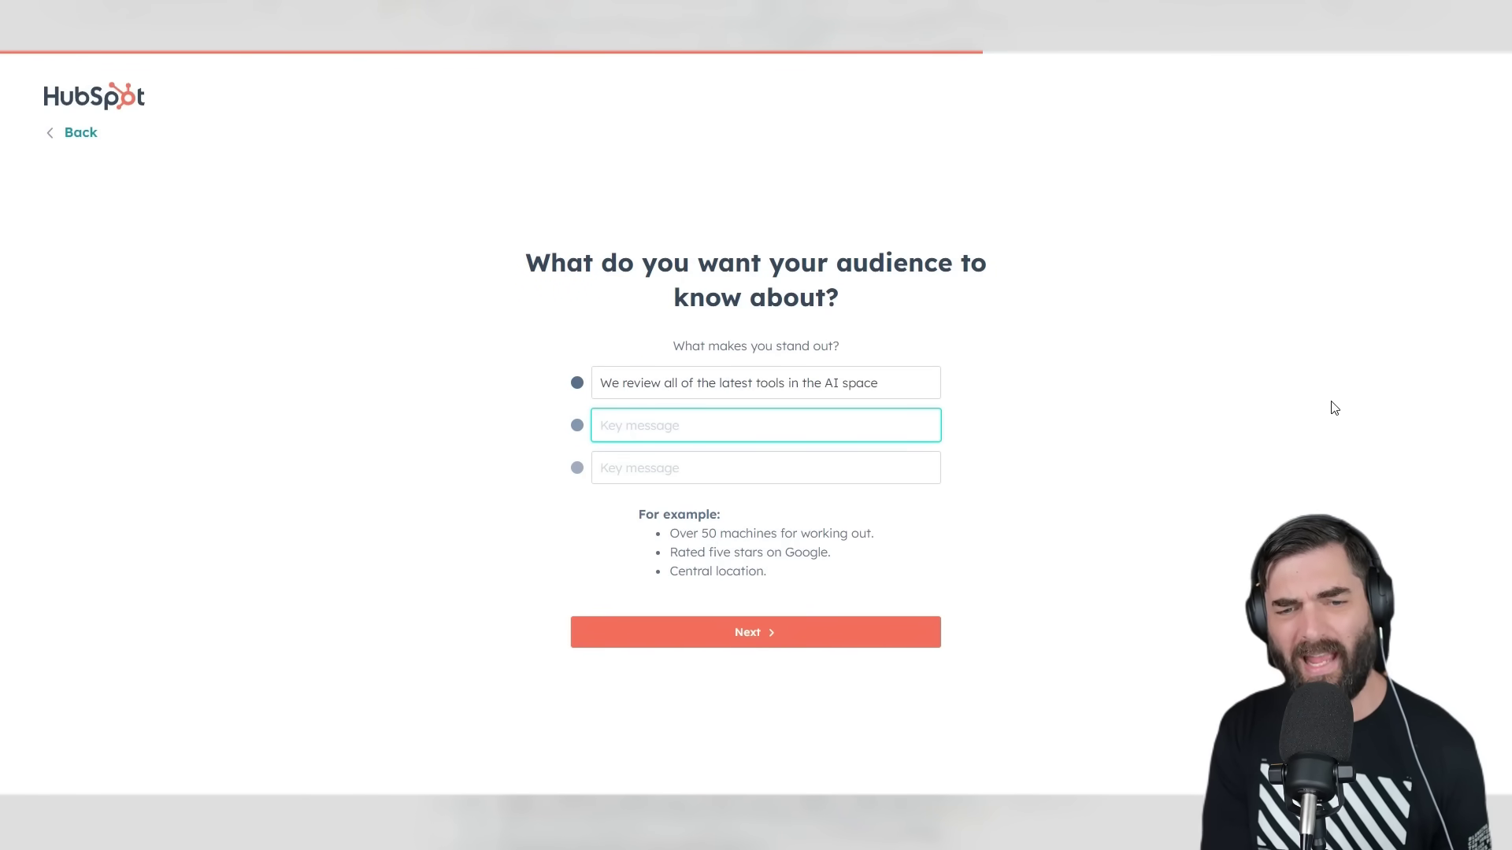
type("We sort through the bad and sketchy tools and only surface the good stuff")
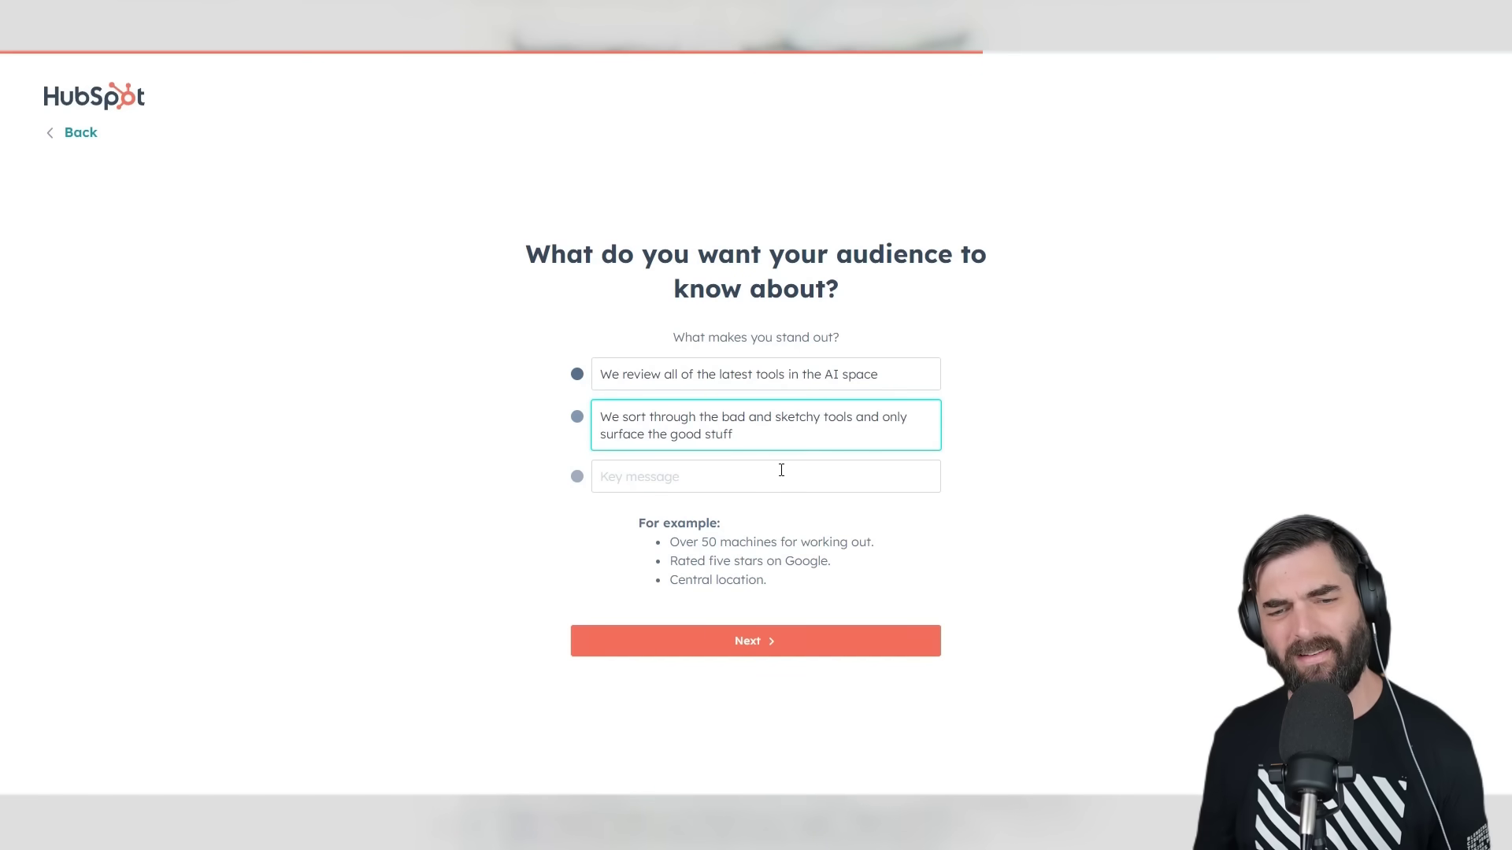
left_click(794, 478)
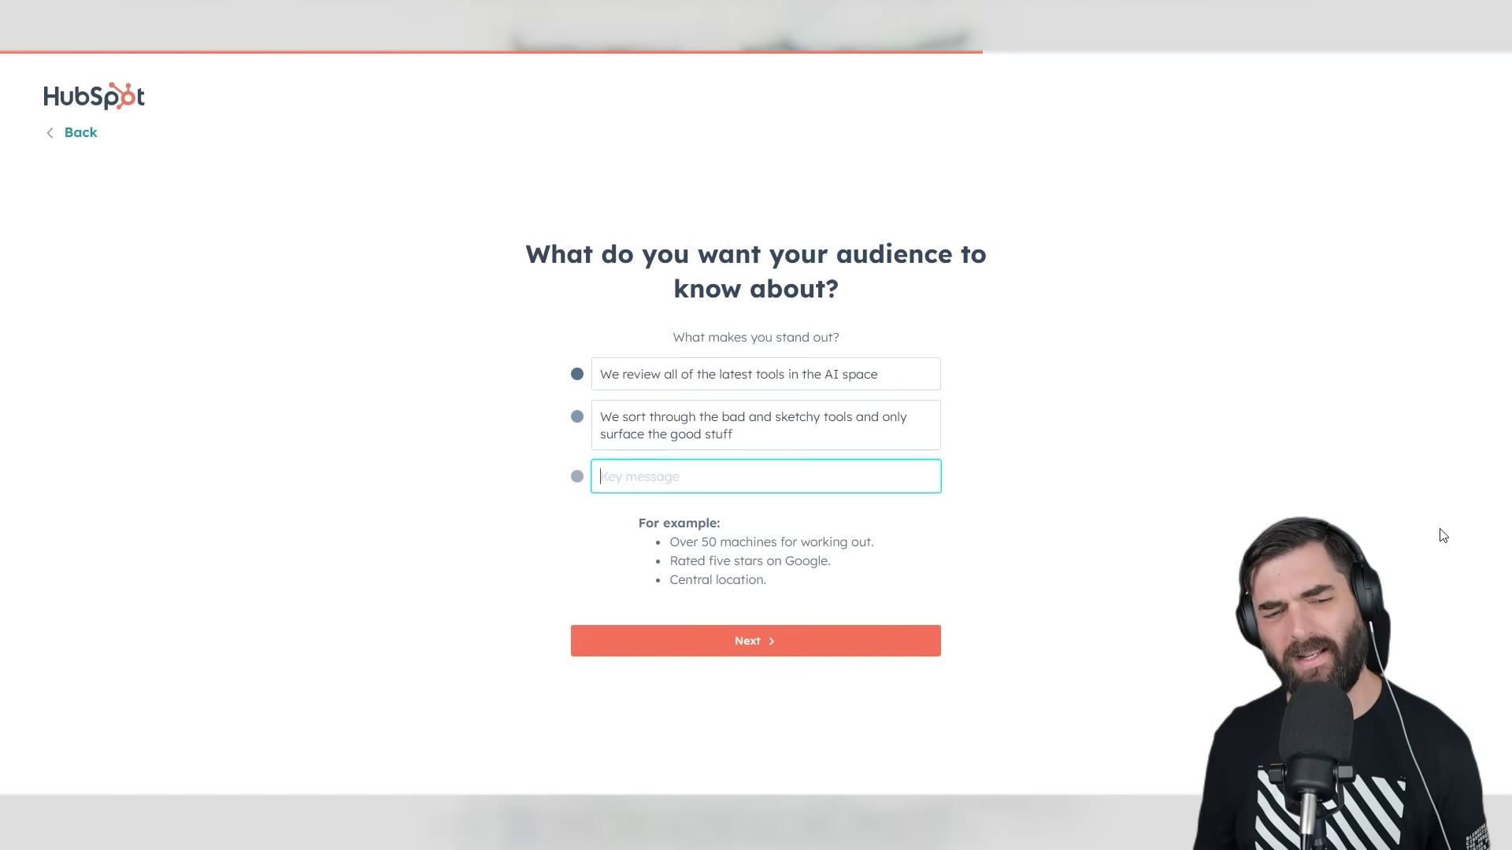
type("We try to work out discounts and deals with the creators of the tools to save you money")
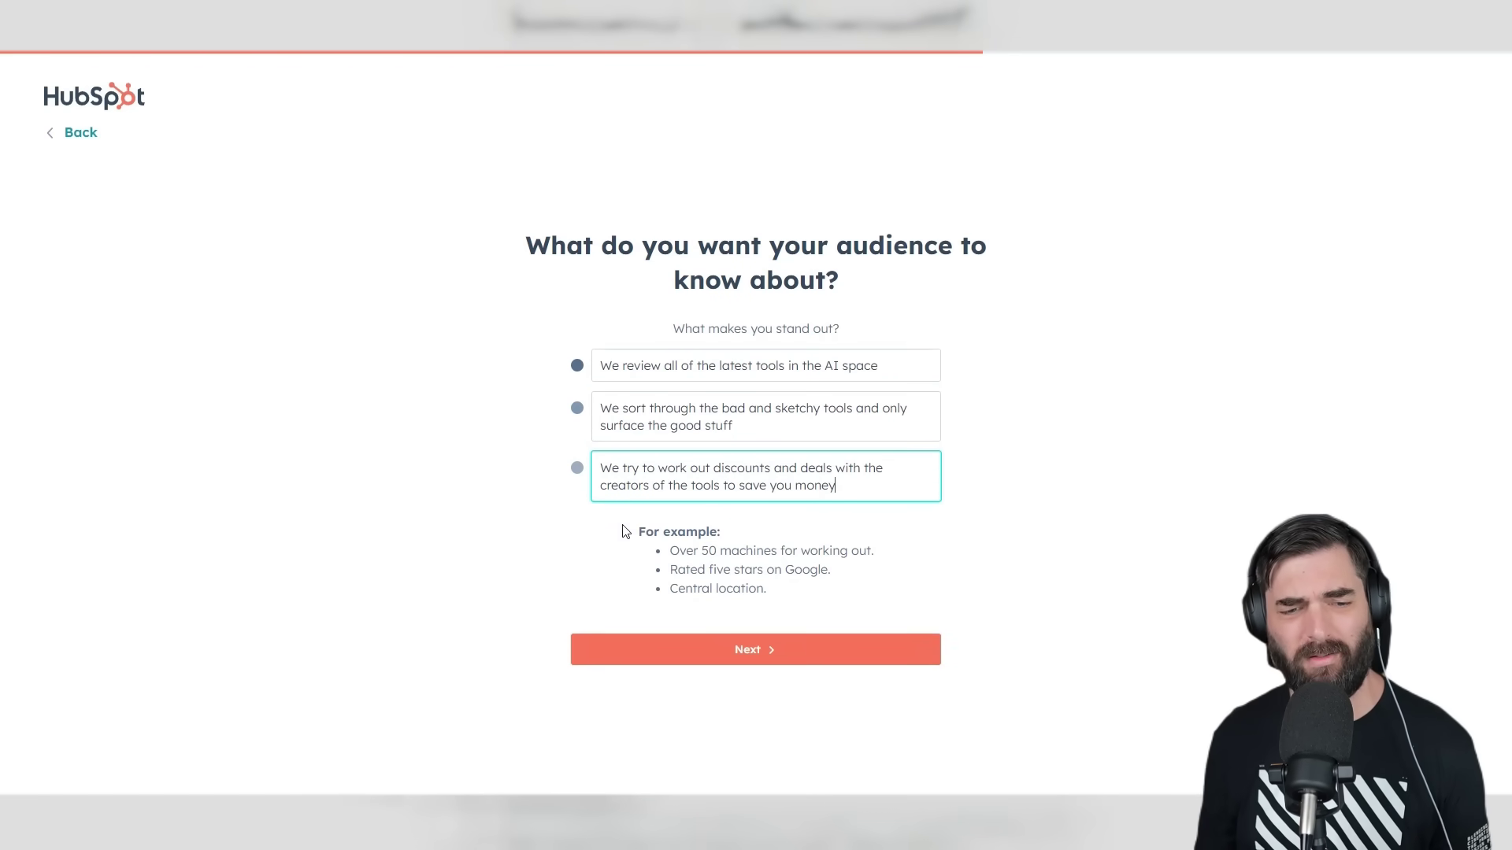
Choose Subscribe as the call to action and a Humorous, Creative, Friendly style, then generate.
left_click(807, 637)
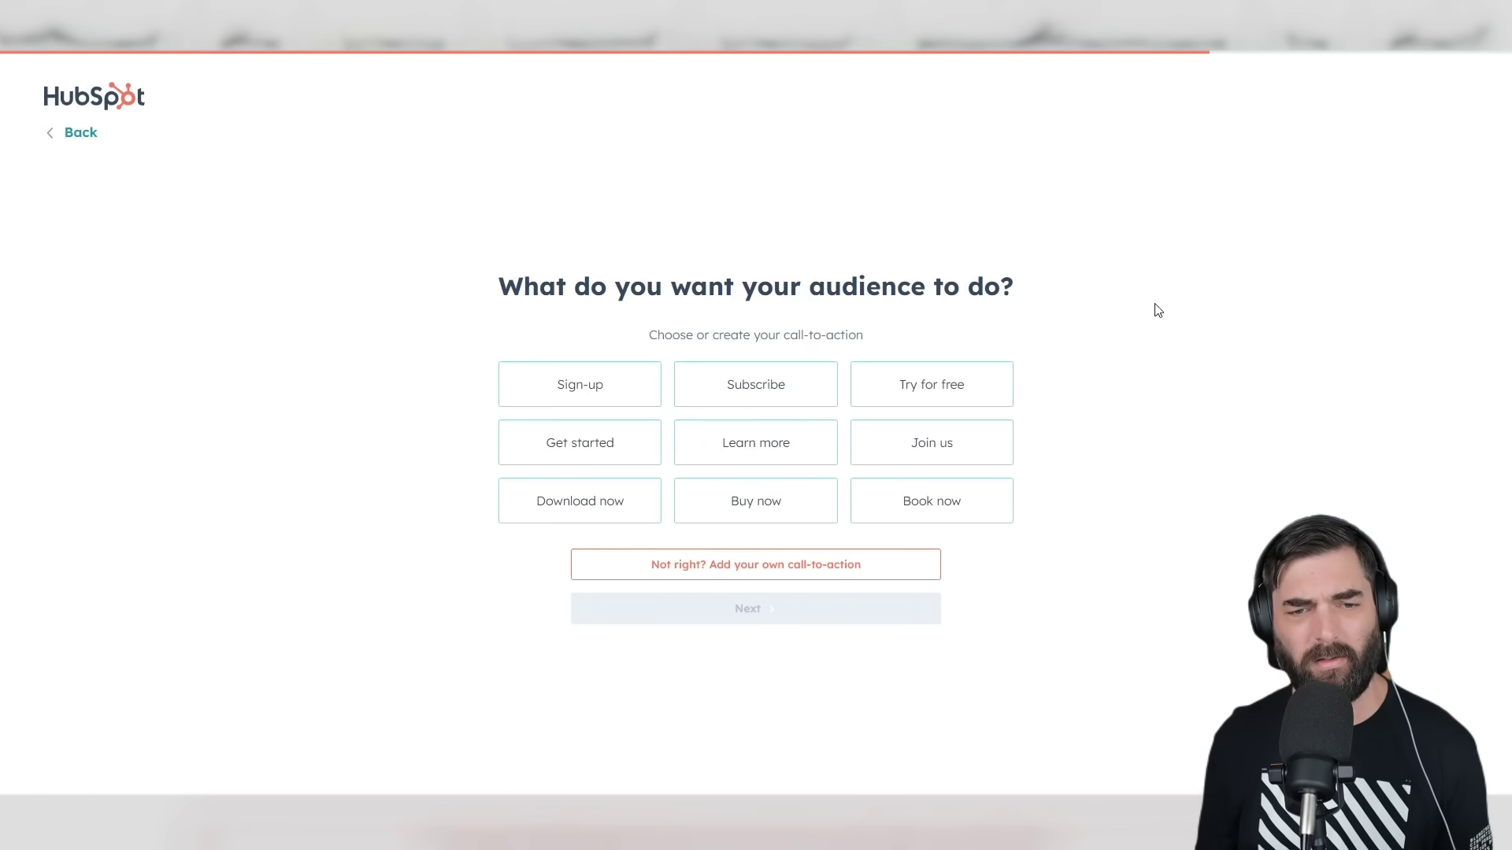
left_click(769, 388)
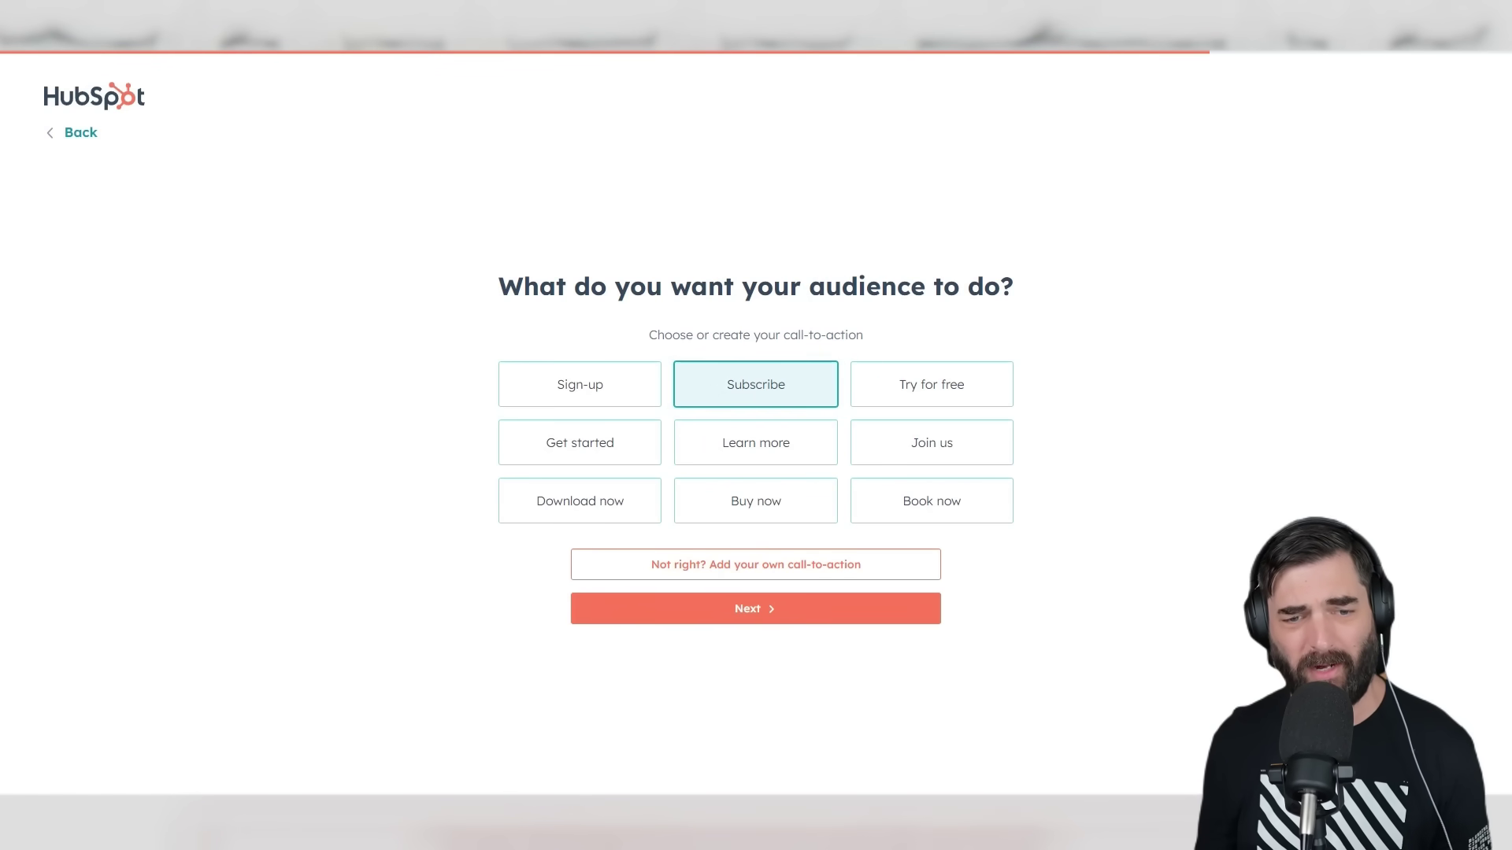
left_click(777, 618)
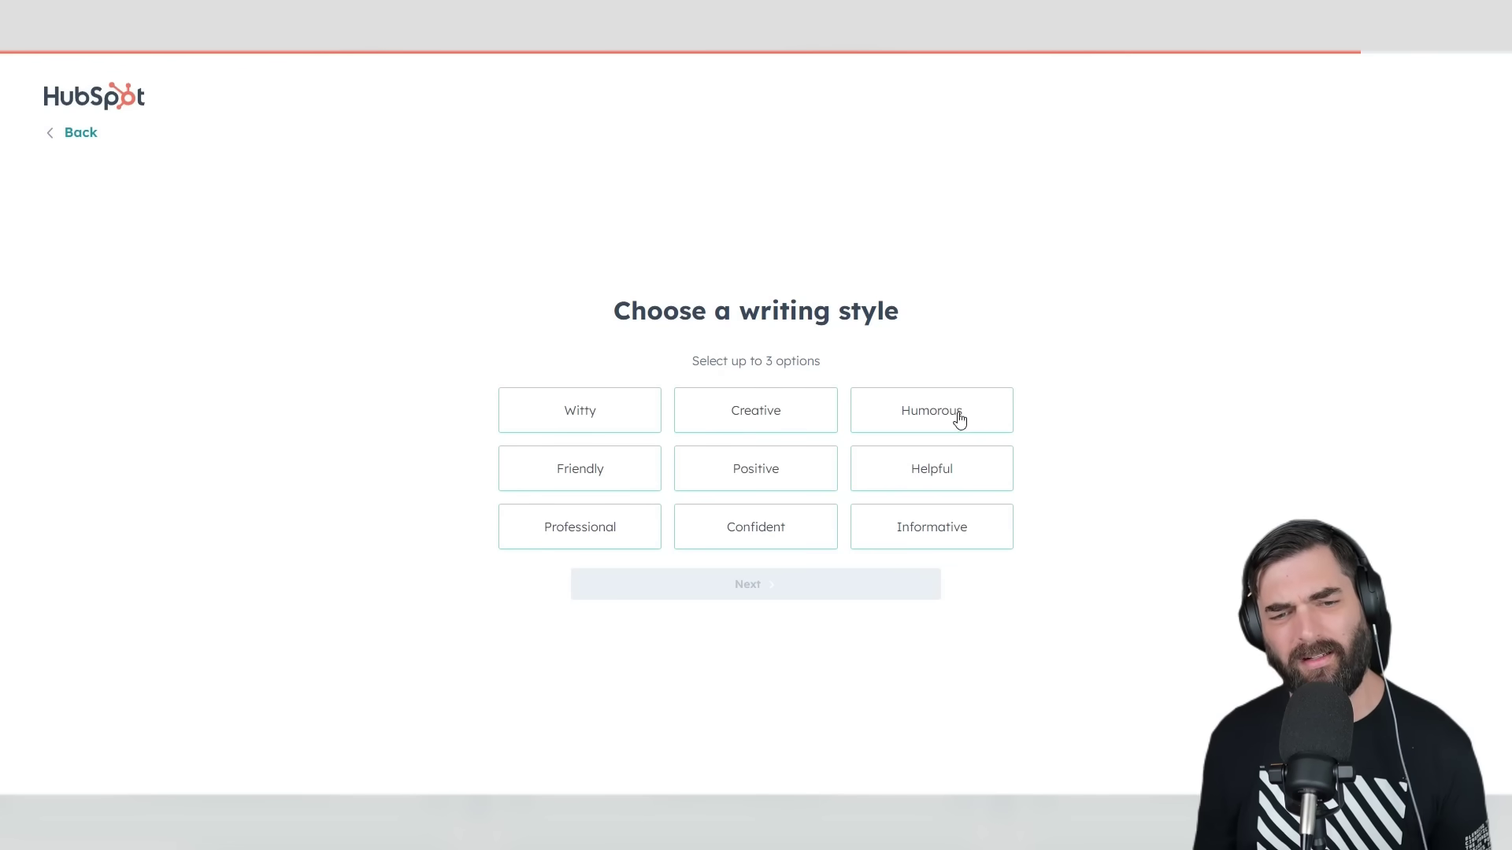
left_click(935, 419)
left_click(775, 425)
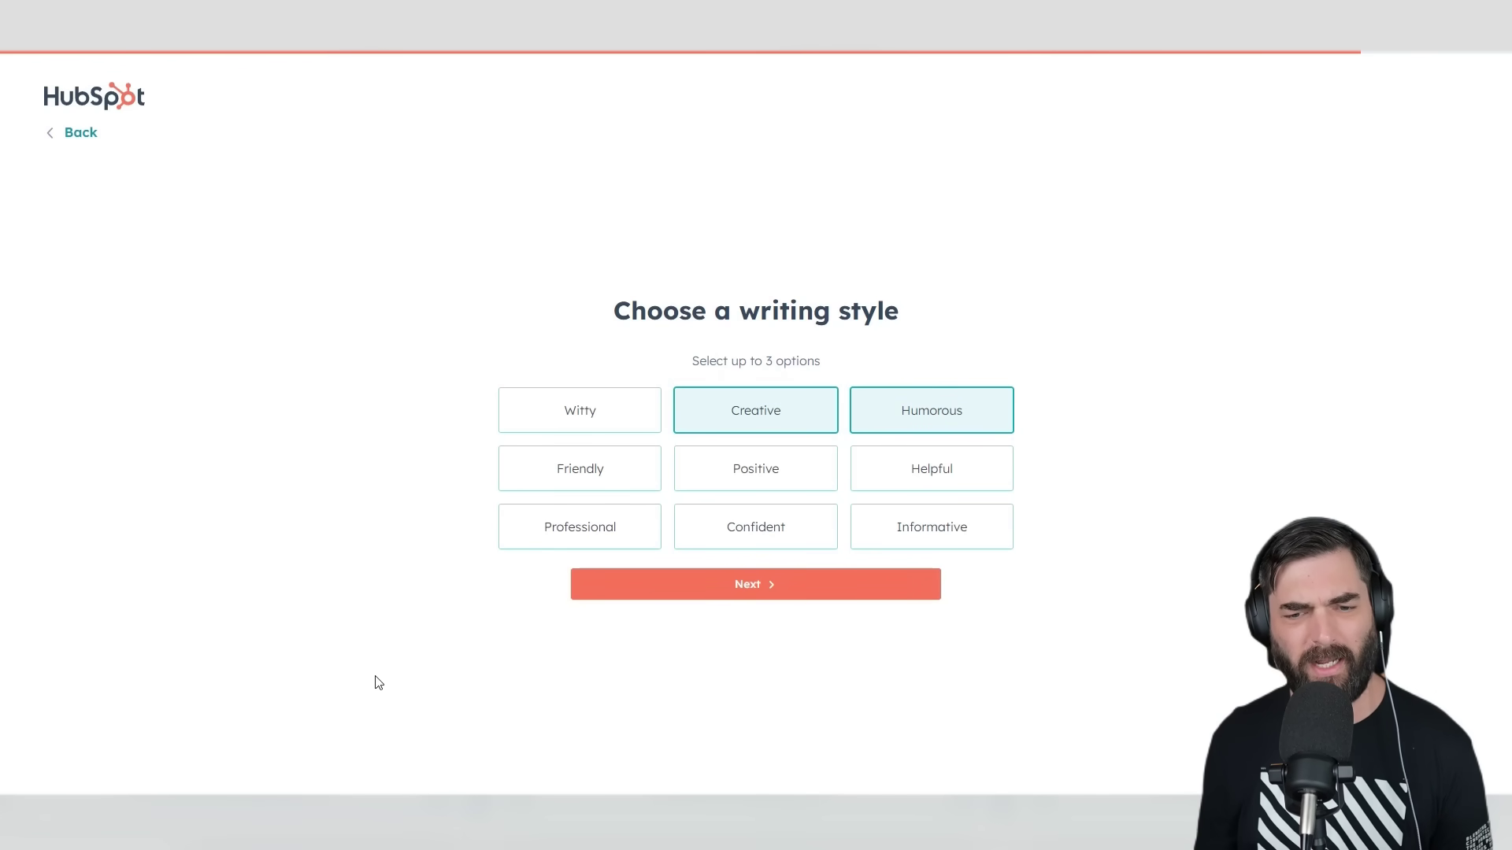
left_click(587, 472)
left_click(825, 587)
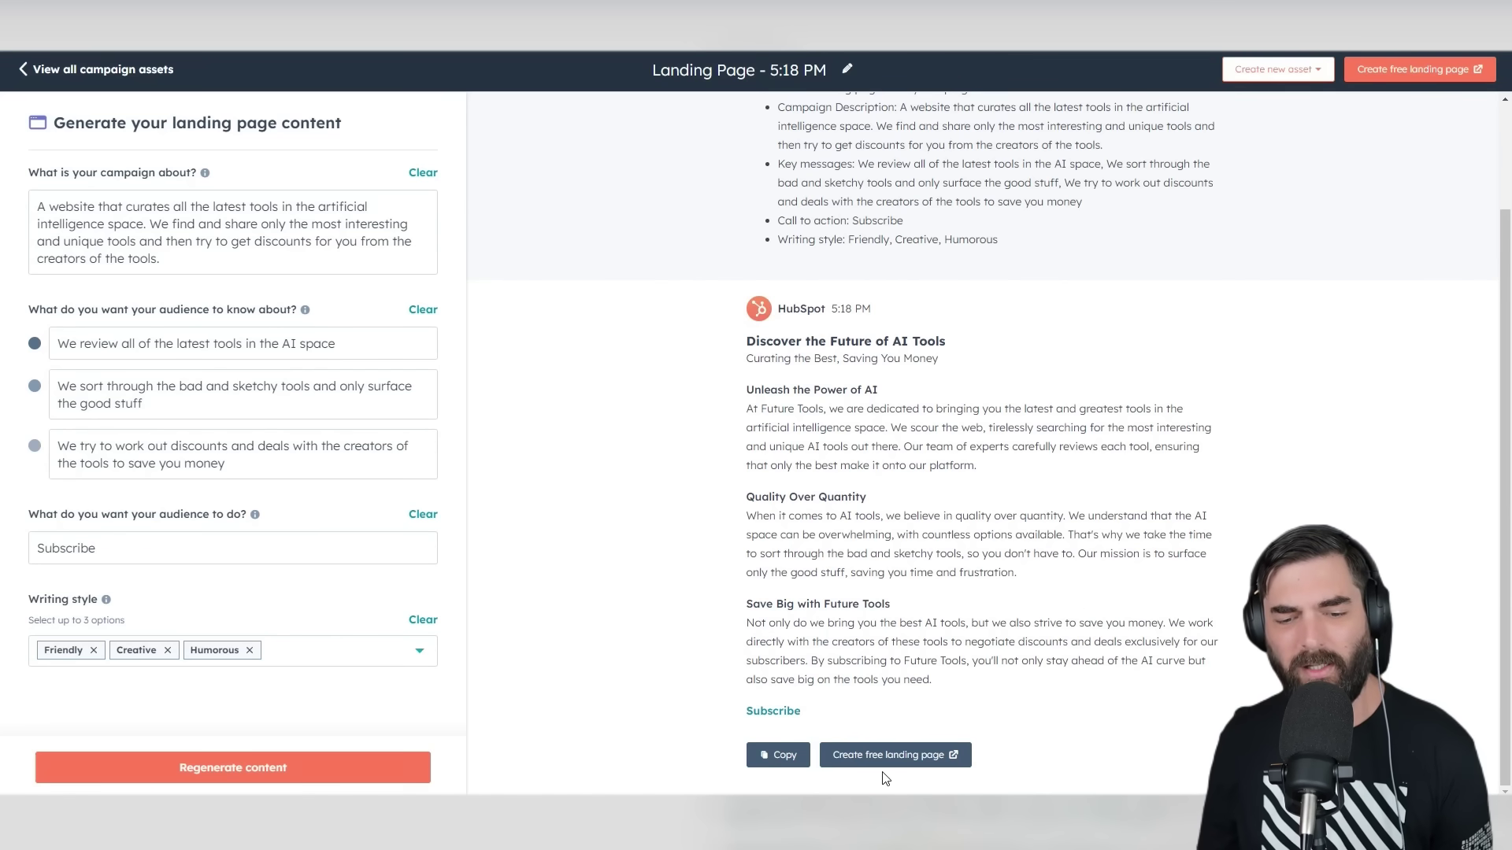
Build a free landing page from the generated copy and scroll through the draft.
left_click(916, 758)
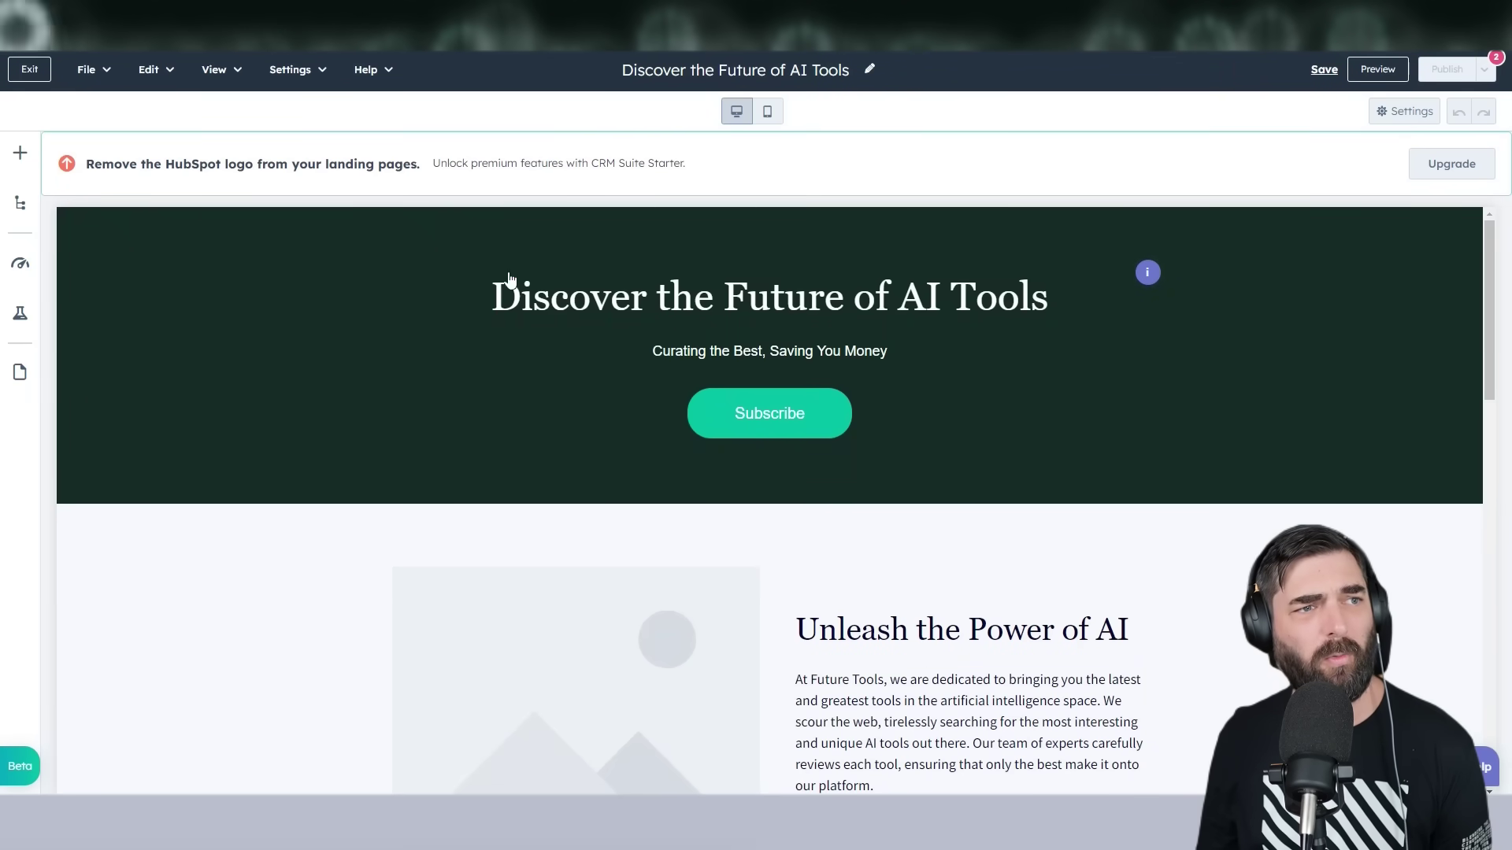
scroll(1246, 496, "down", 10)
scroll(1188, 637, "up", 10)
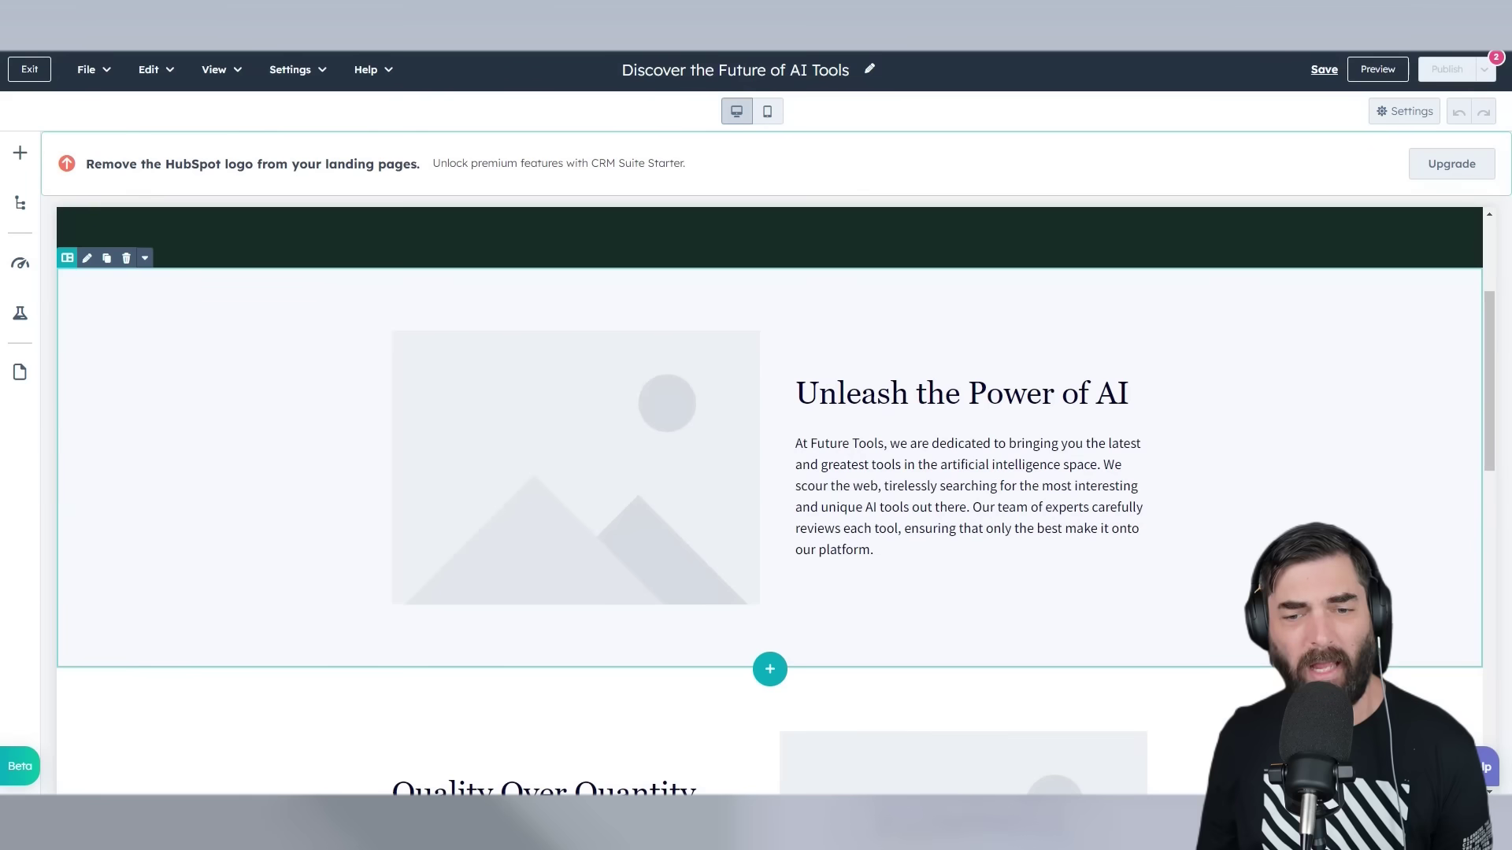
scroll(1188, 636, "down", 10)
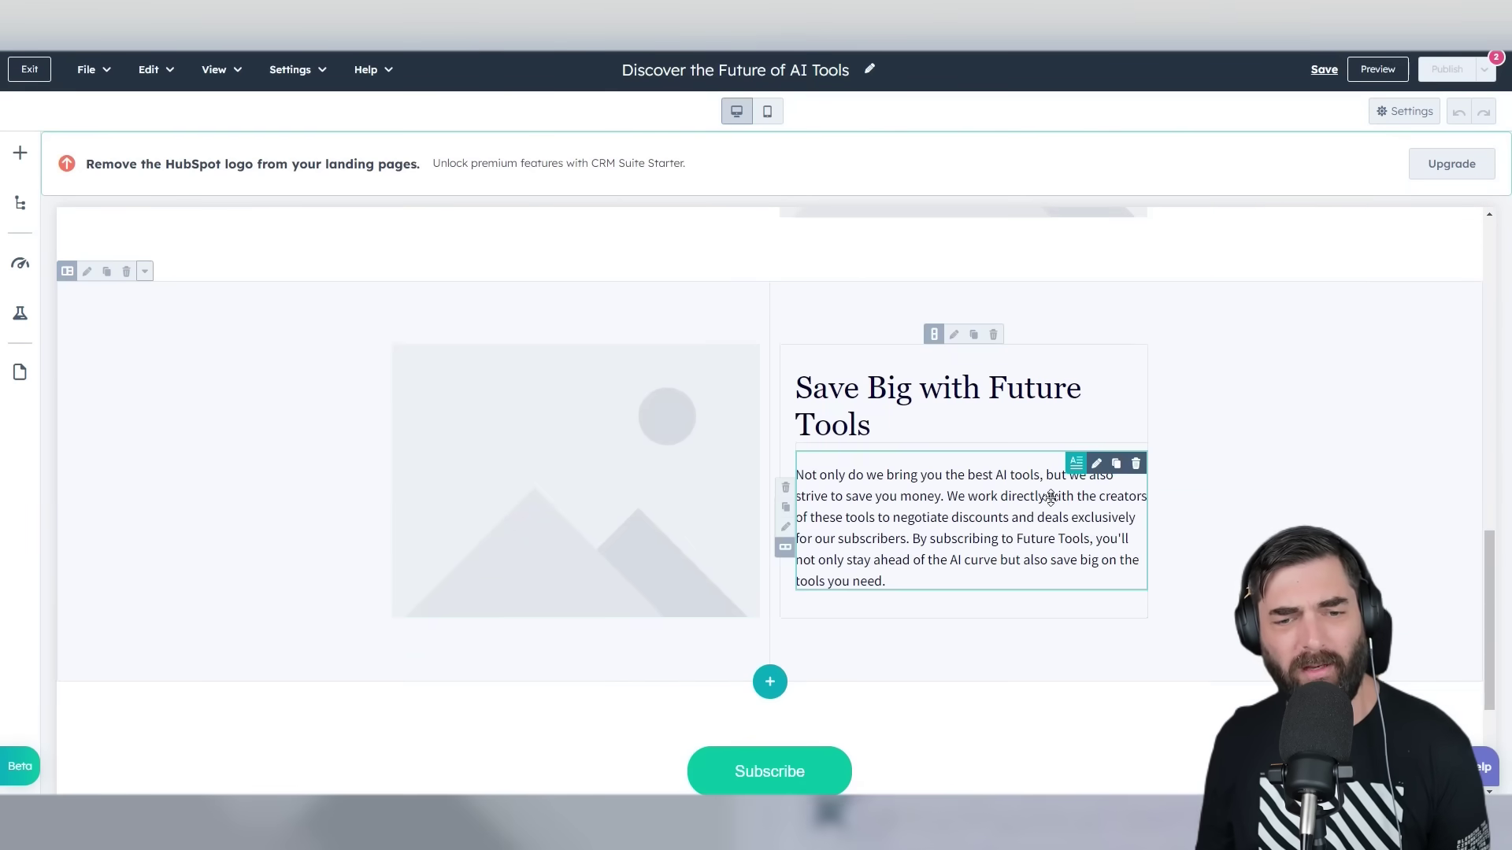
scroll(1147, 735, "up", 10)
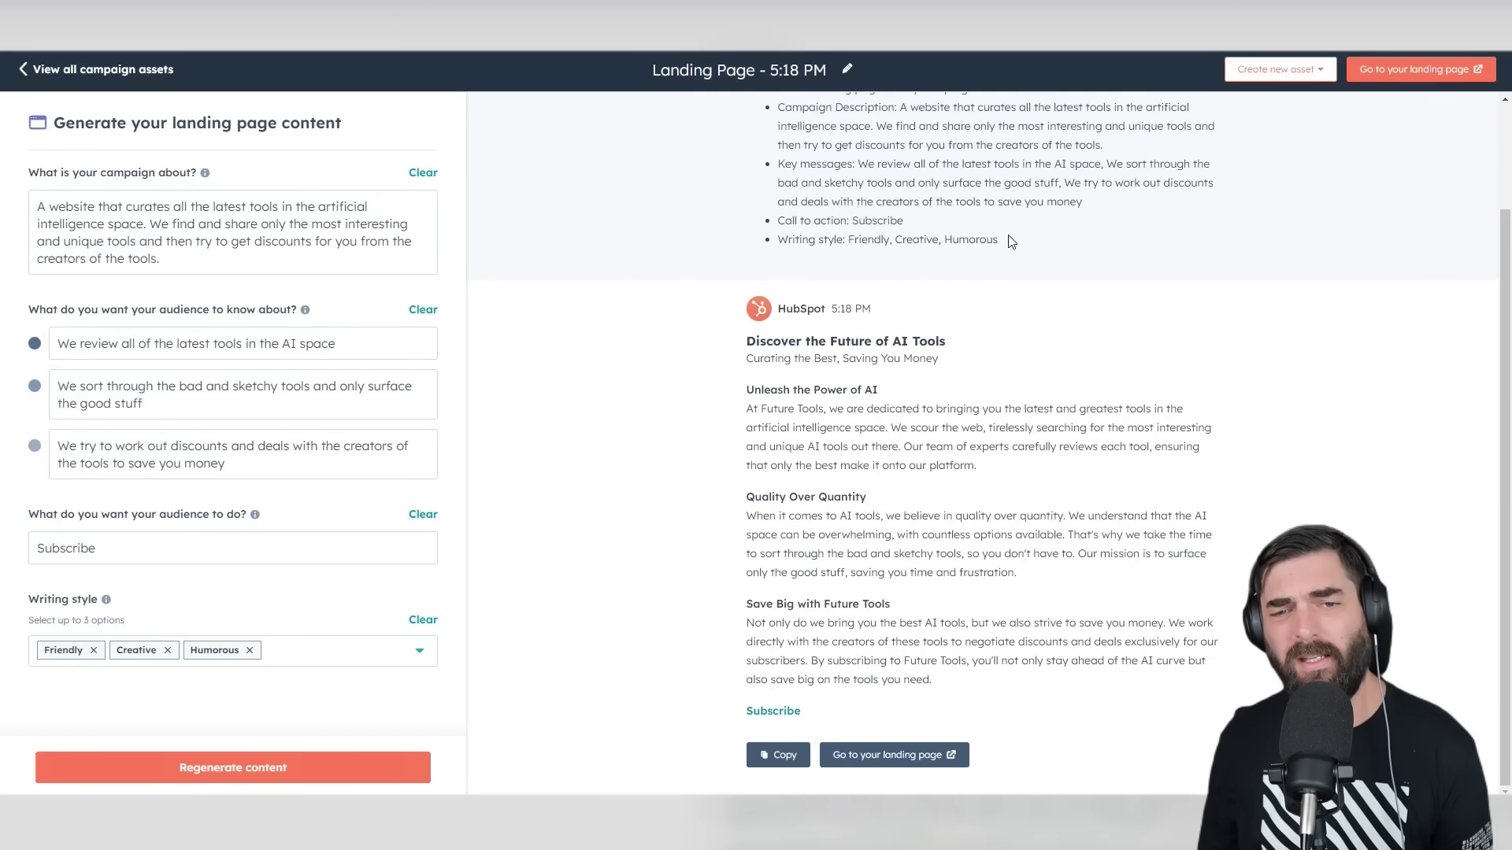
Generate a Facebook ad from the campaign details and view all three ad variations.
left_click(1325, 76)
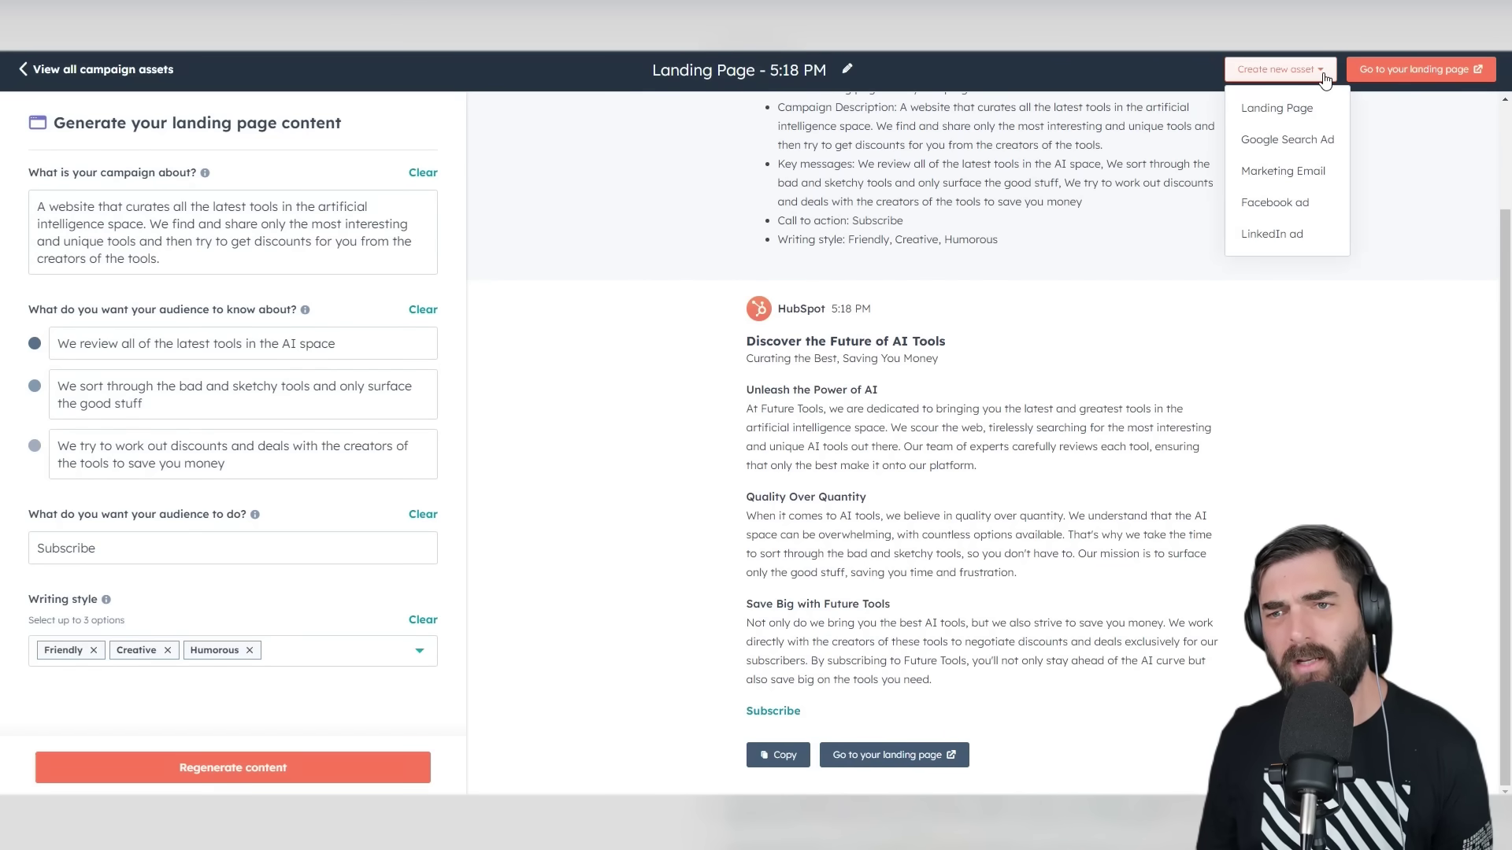
left_click(1301, 206)
left_click(984, 563)
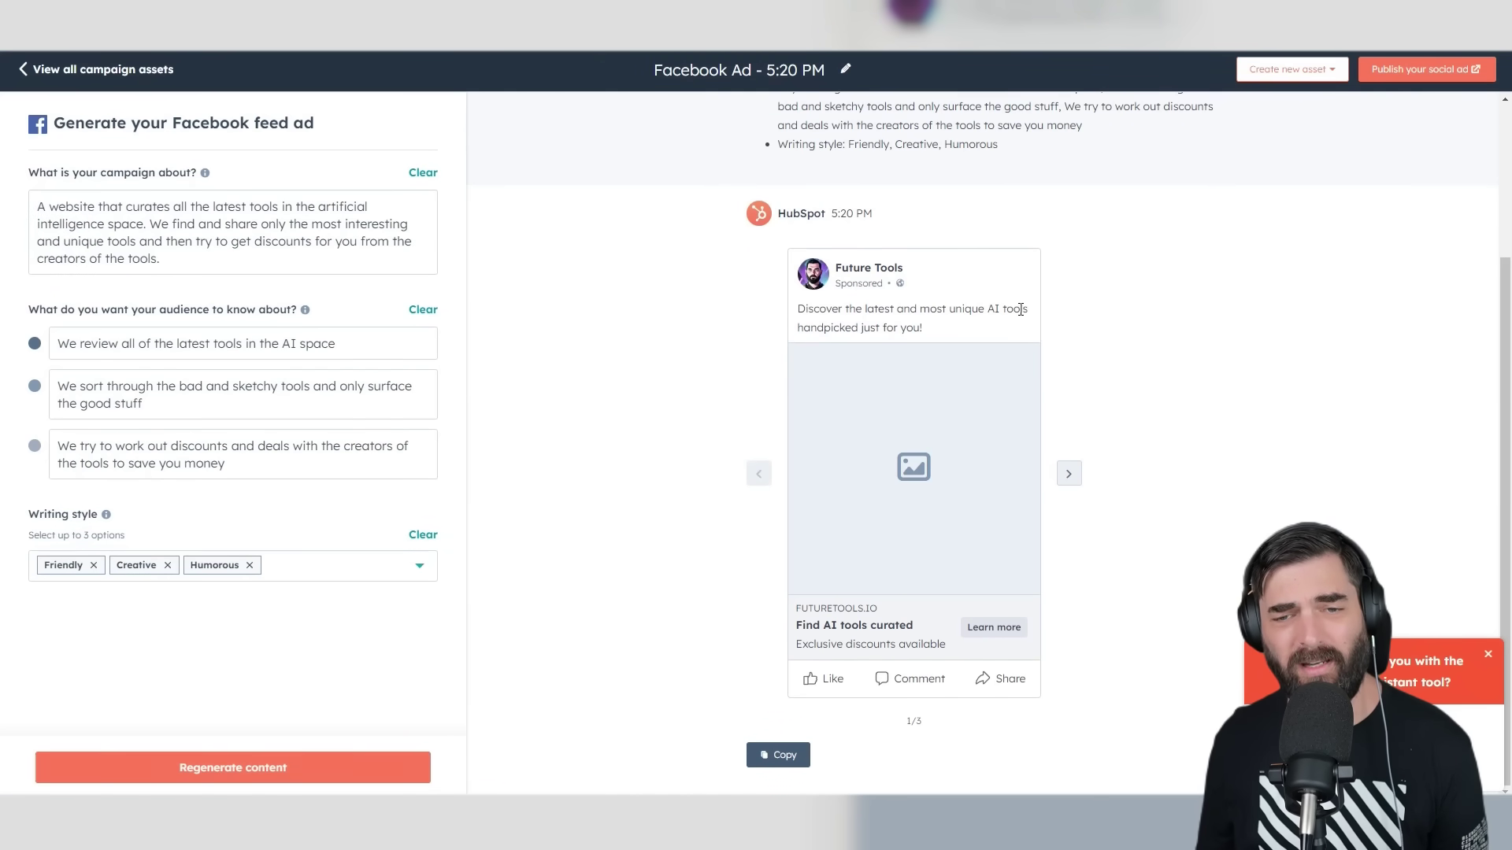
left_click(1069, 473)
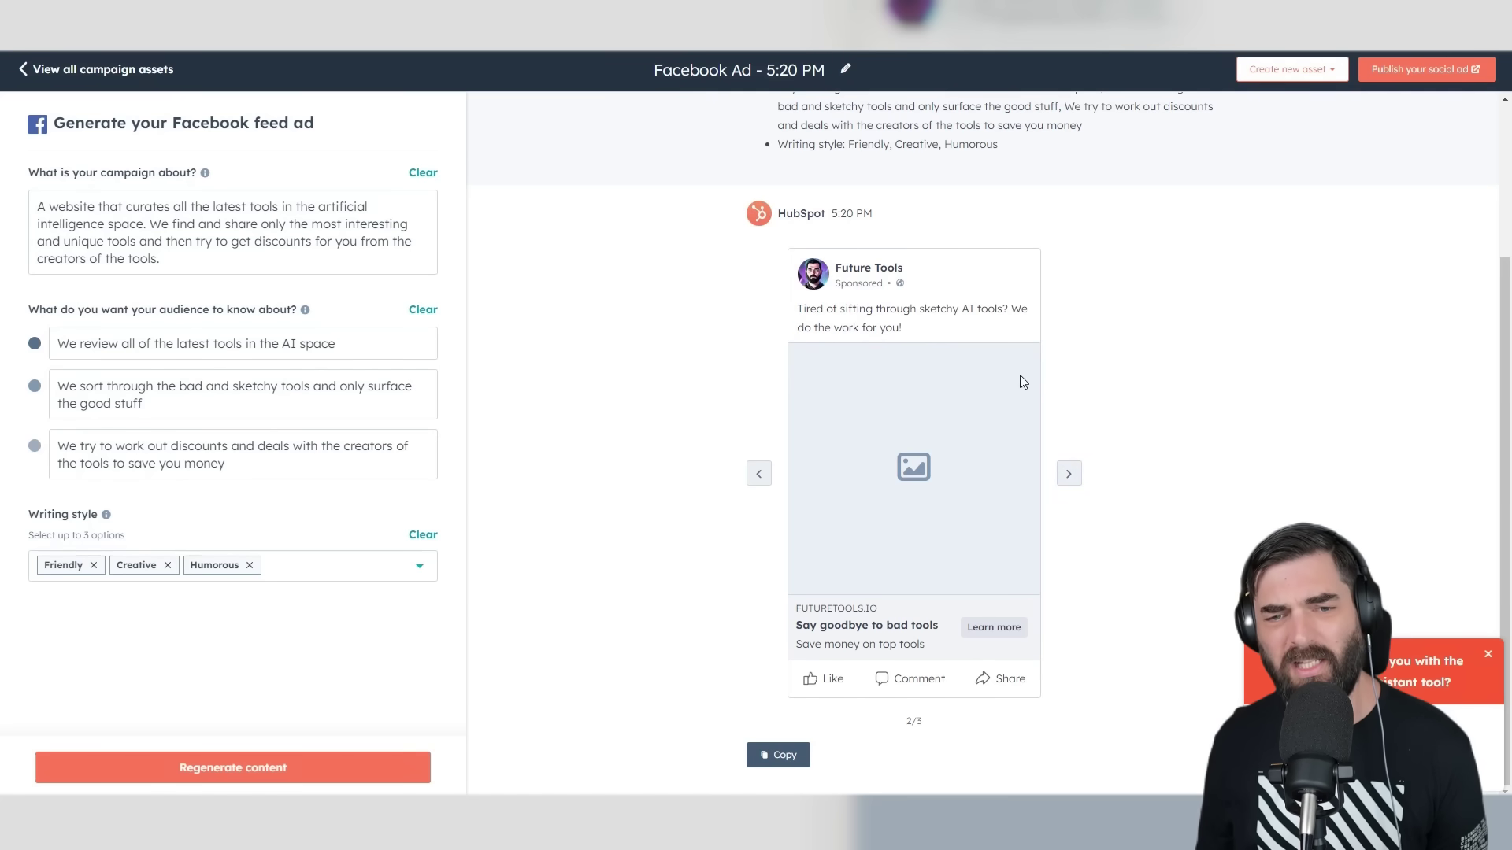
left_click(1068, 475)
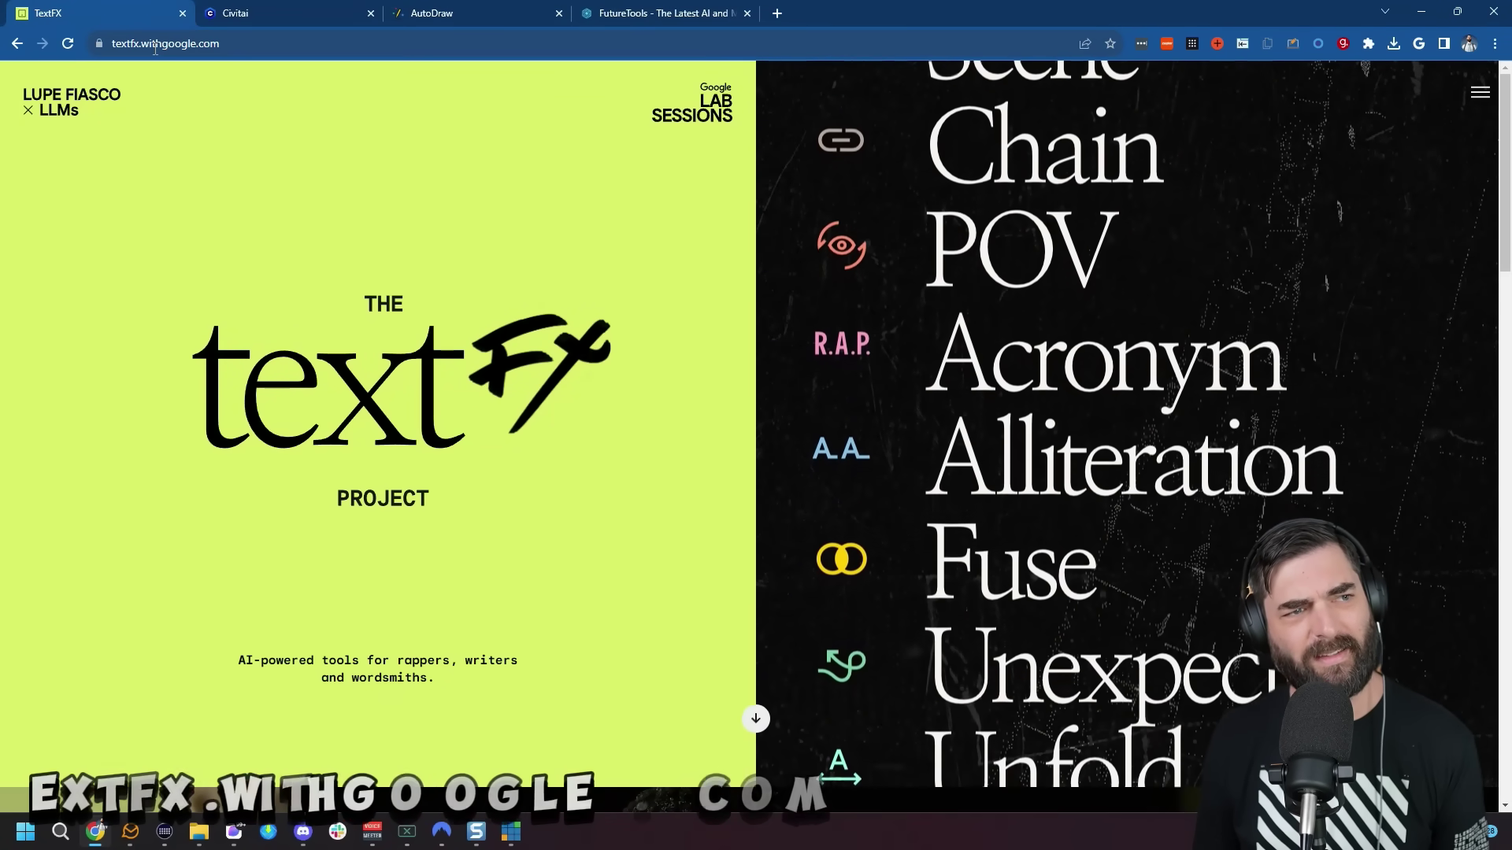
Scroll to the bottom of textfx.withgoogle.com and launch the TextFX app.
scroll(906, 480, "down", 10)
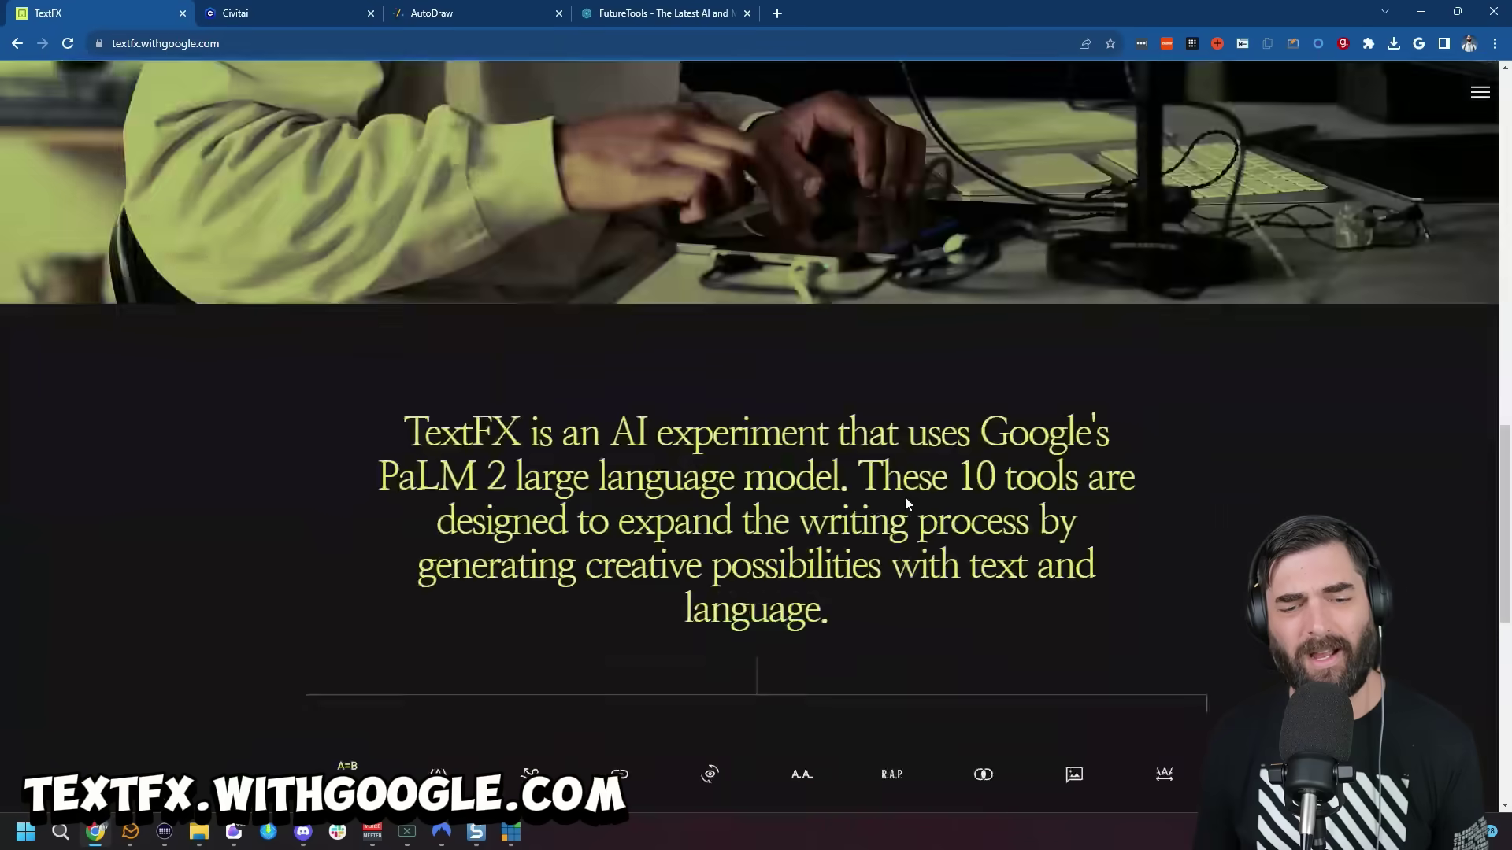
scroll(906, 502, "down", 10)
left_click(762, 591)
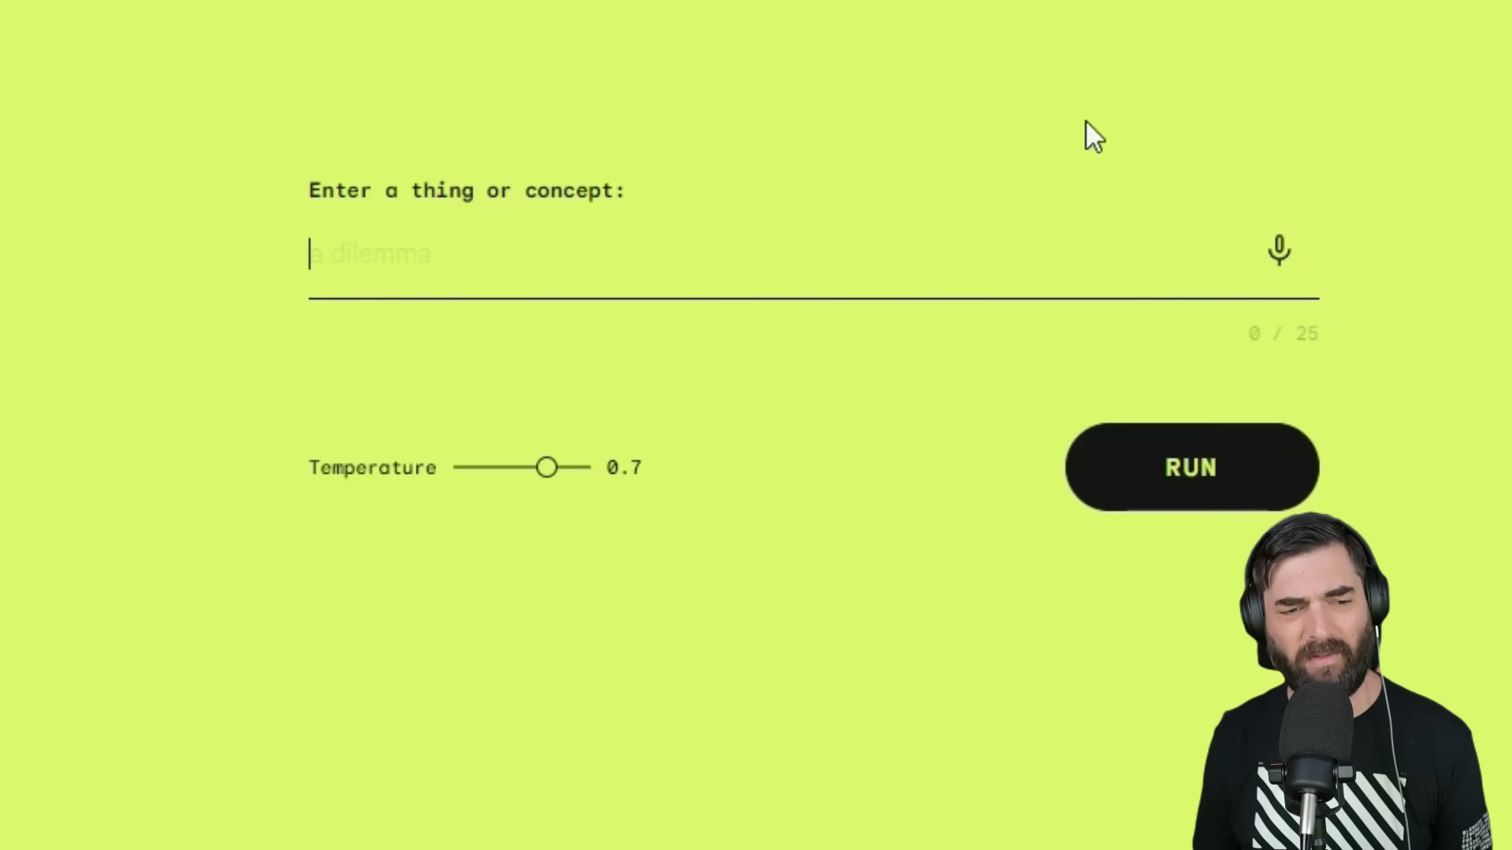
Generate similes for 'AI Software' and show the next simile.
type("AI S")
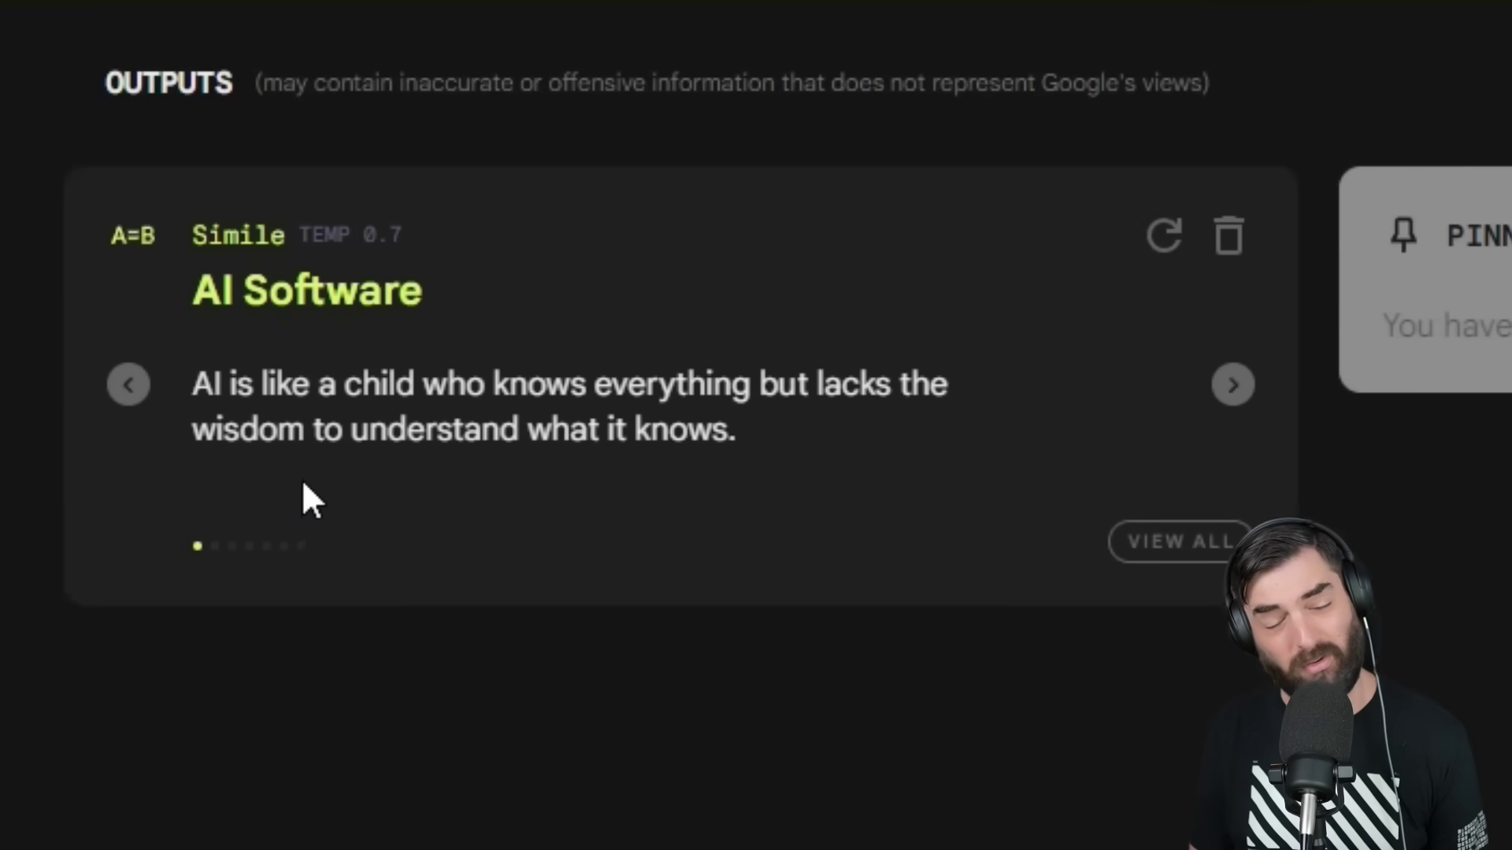
left_click(1234, 385)
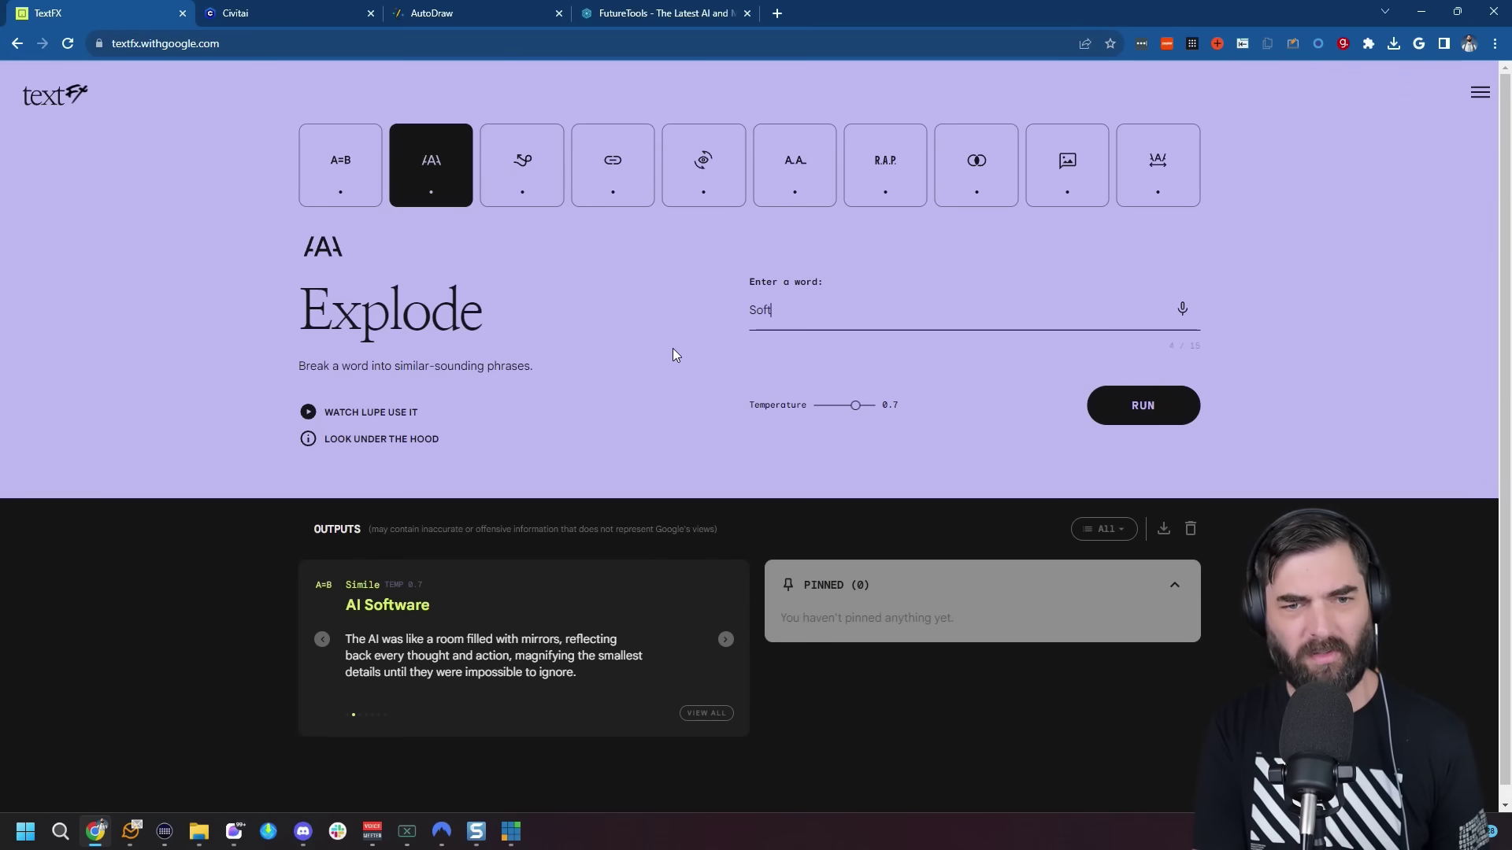
Run Explode on 'Software' and page through three more sound-alike phrases.
type("e")
key("Return")
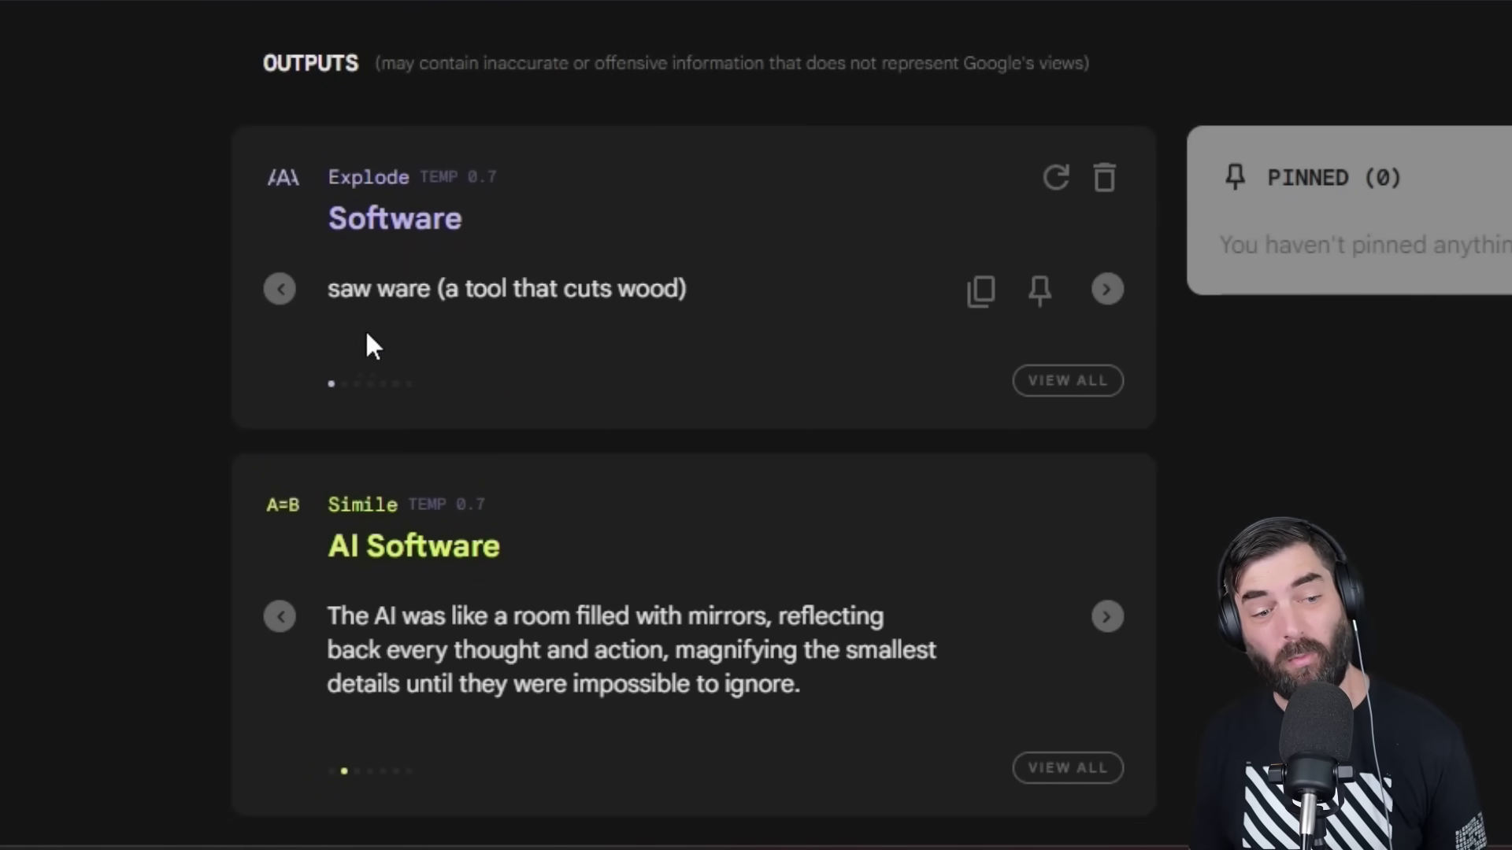
left_click(1106, 290)
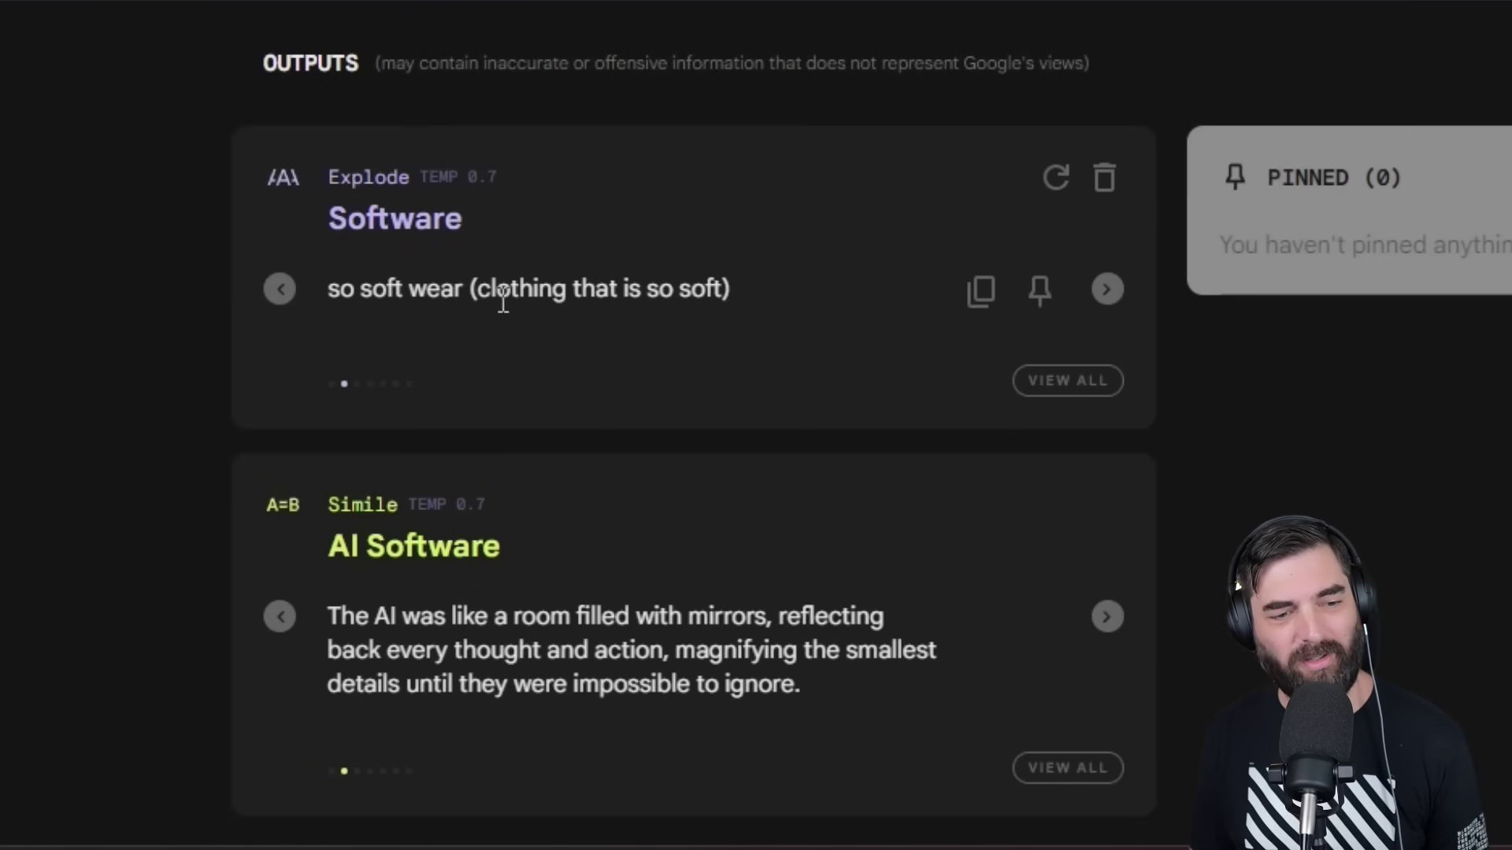
left_click(1106, 290)
left_click(1106, 290)
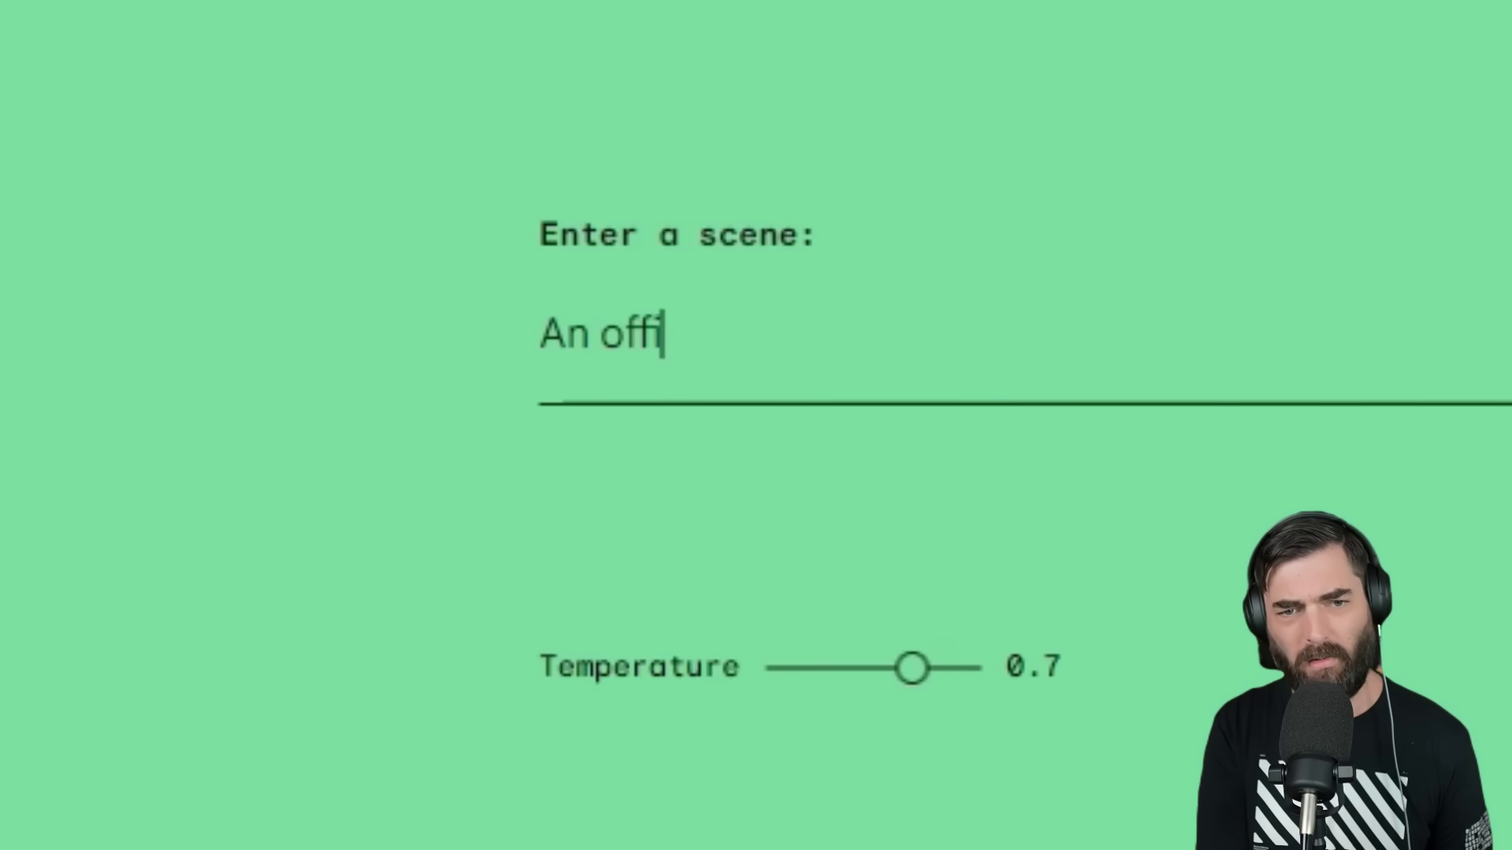
Run Unexpect on 'An office' and browse its variations and the next Chain result for Software.
type("ice")
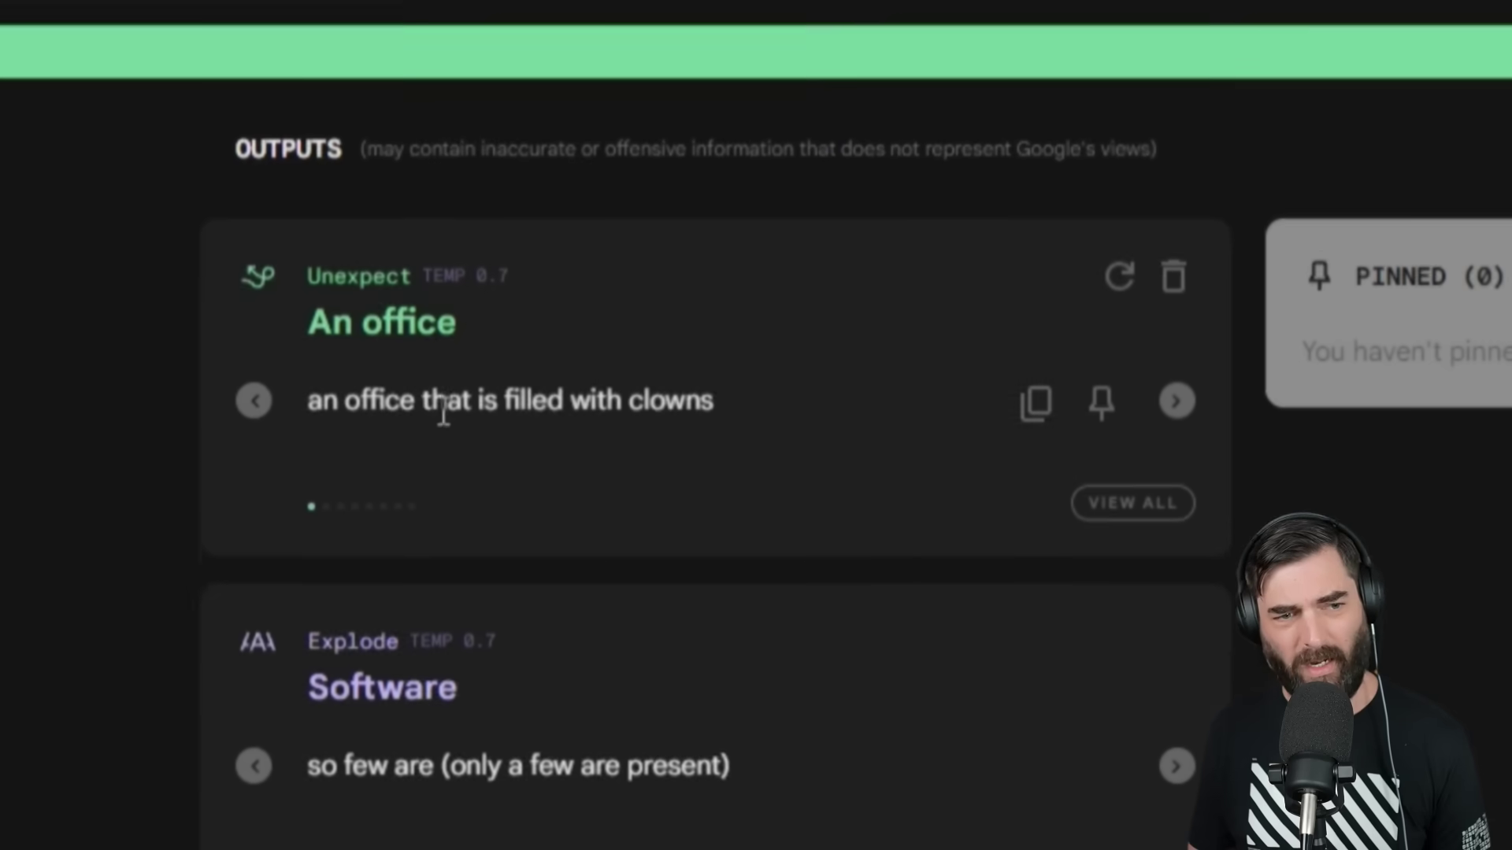
scroll(443, 413, "down", 1)
left_click(1177, 349)
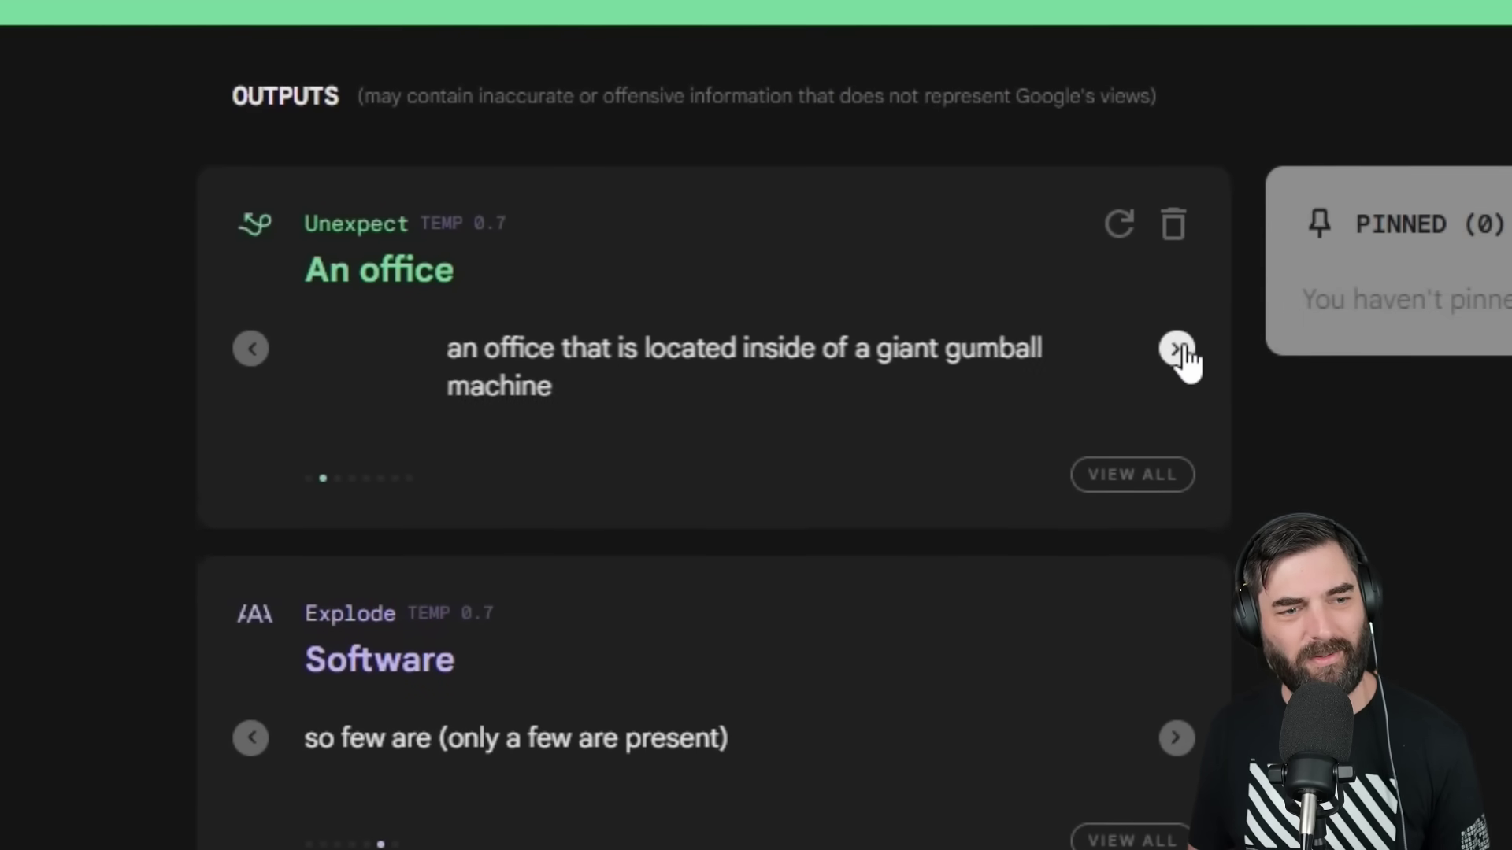
left_click(1171, 356)
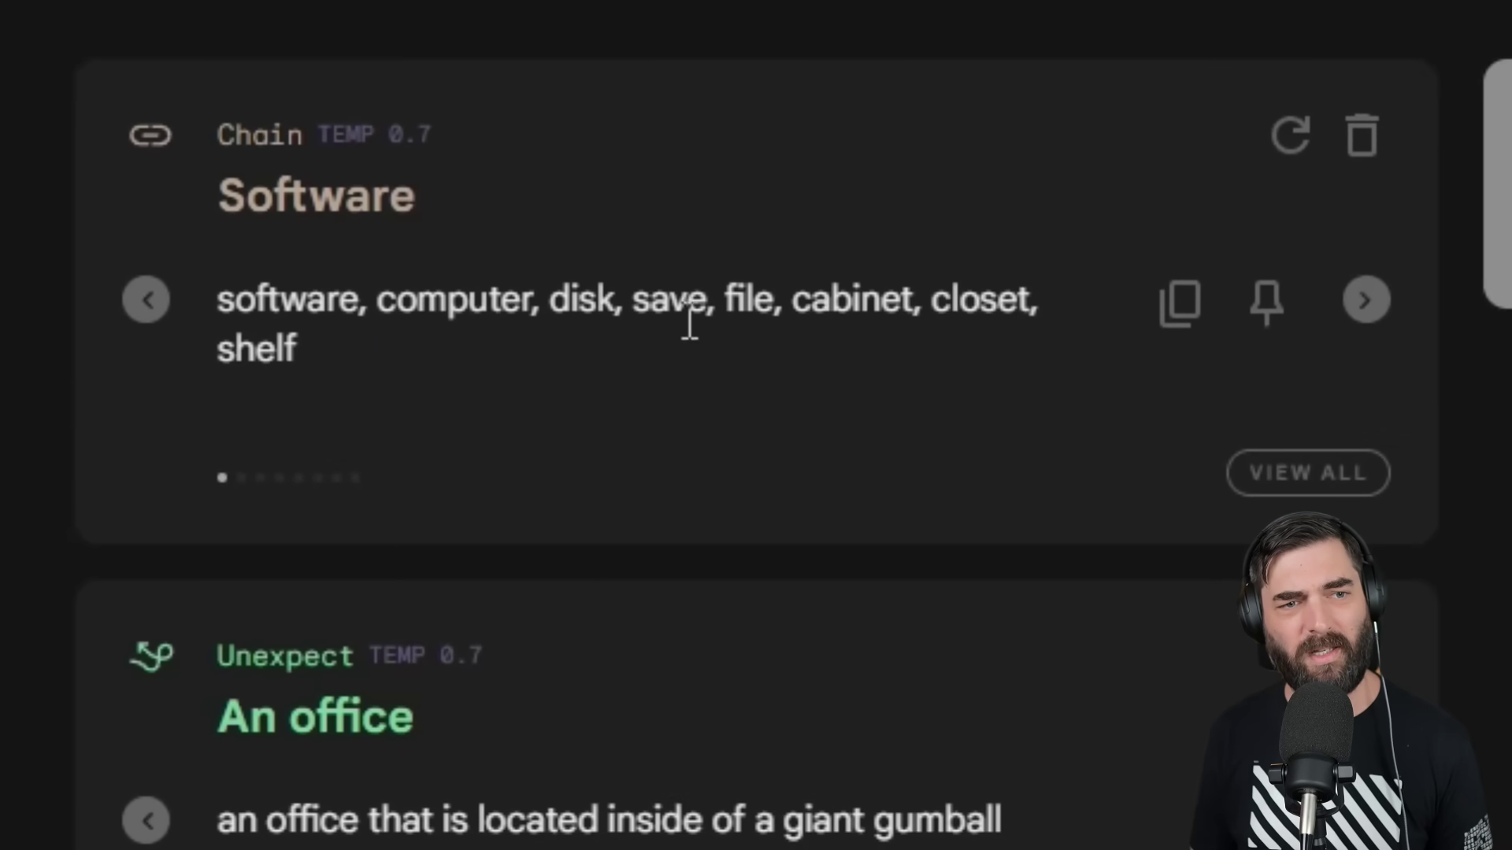
left_click(1370, 309)
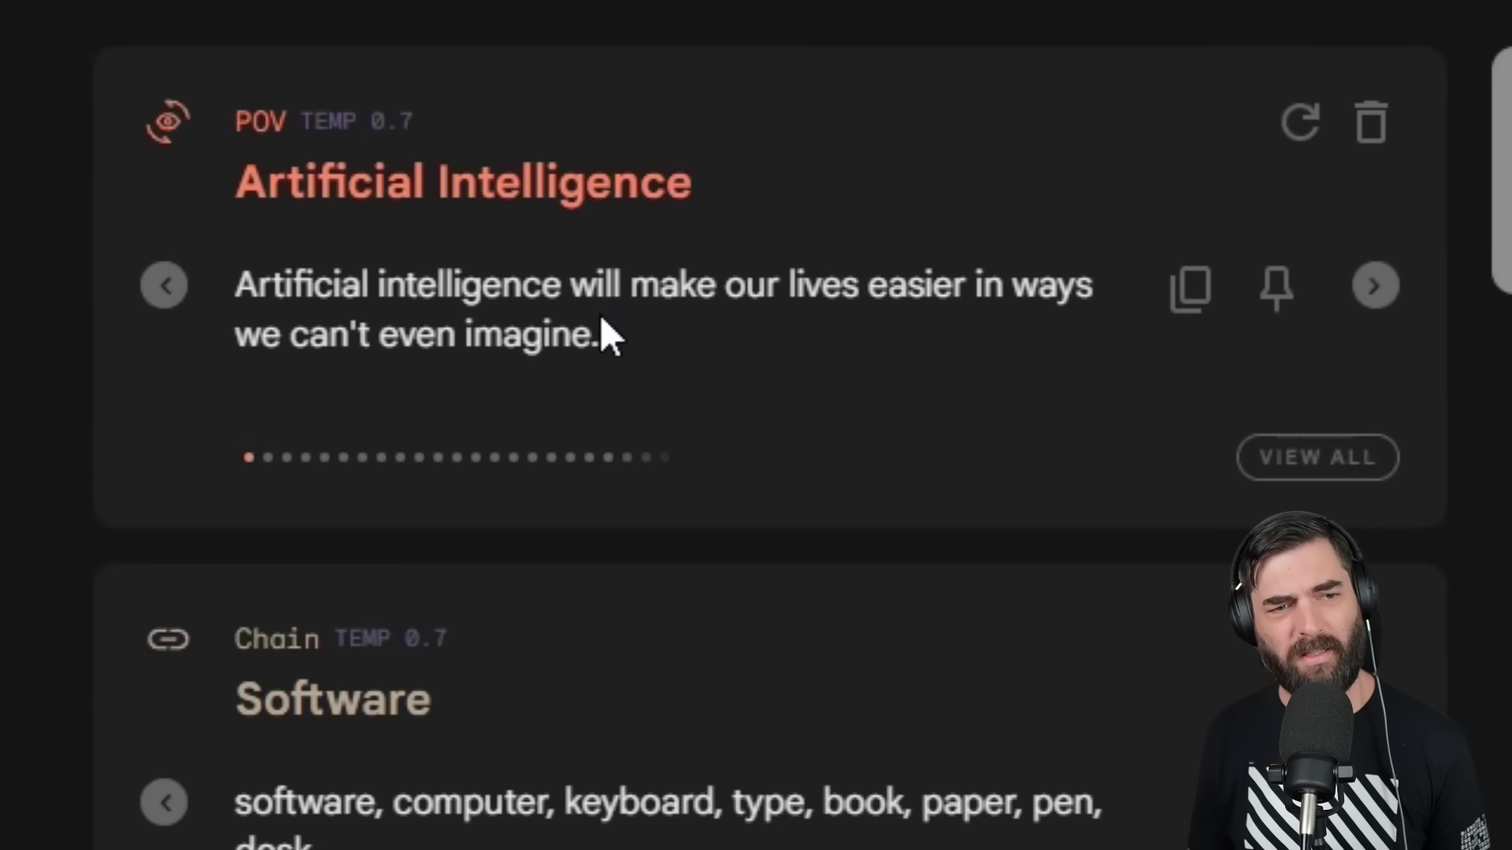
Page through four more POV takes on Artificial Intelligence.
left_click(1376, 300)
left_click(1376, 299)
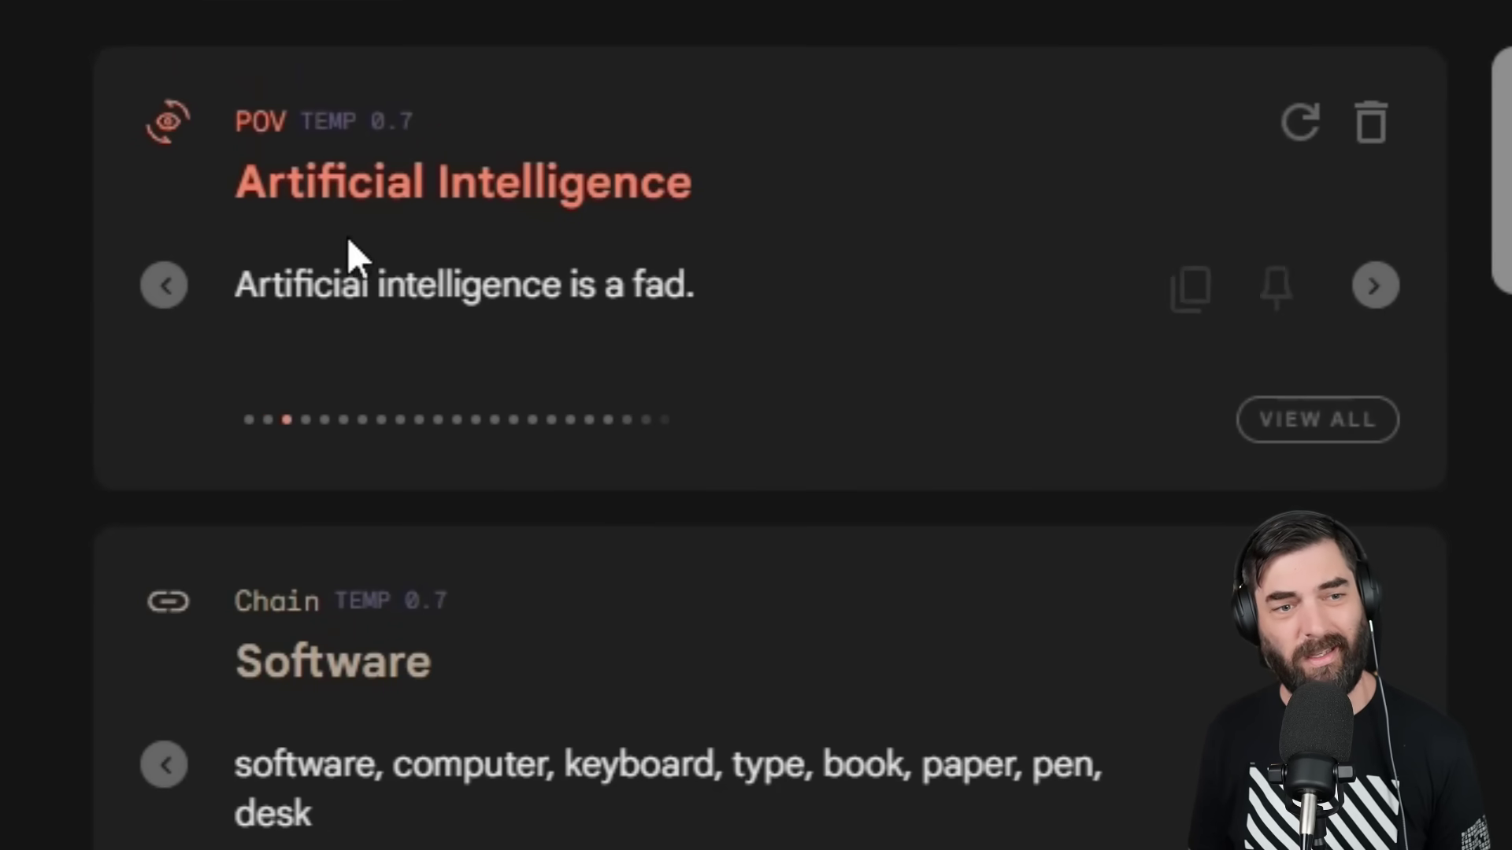
left_click(1377, 299)
left_click(1377, 299)
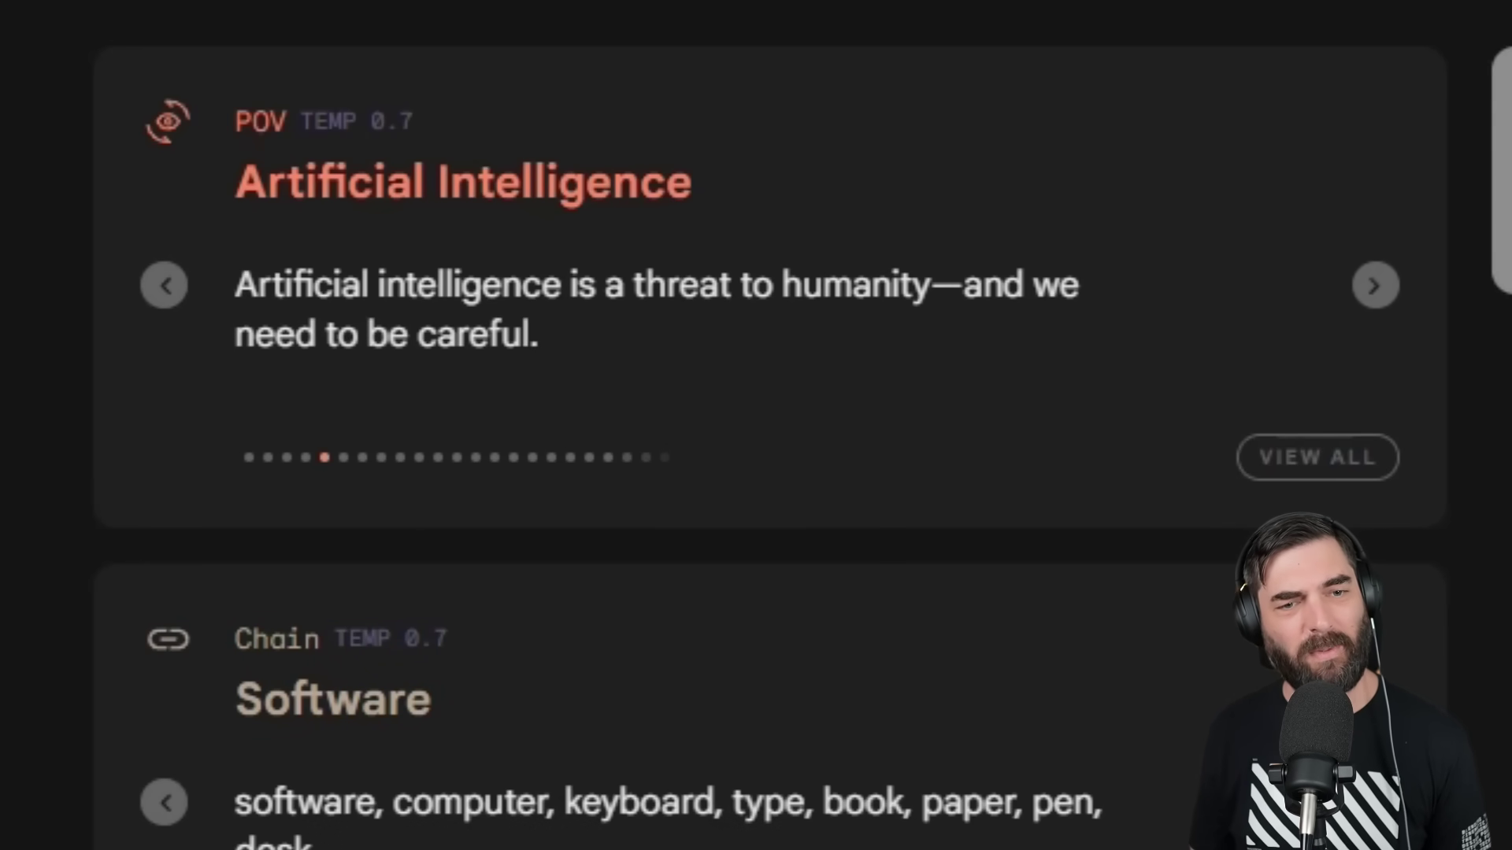
scroll(365, 394, "up", 1)
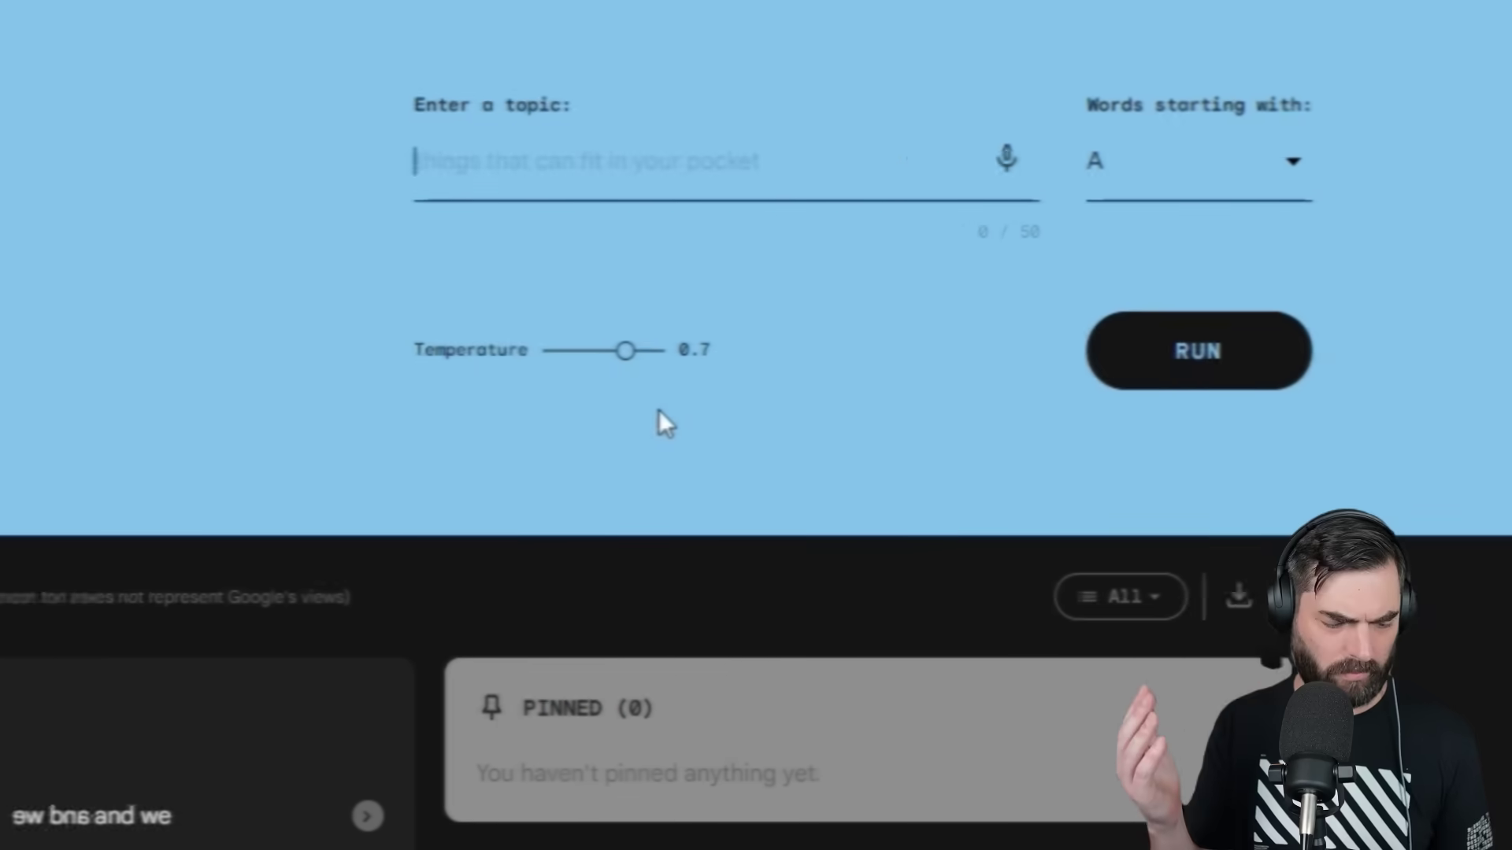
Generate Cameras alliterations starting with L, browse four, then view the next Wolfe acronym expansion.
left_click(1204, 208)
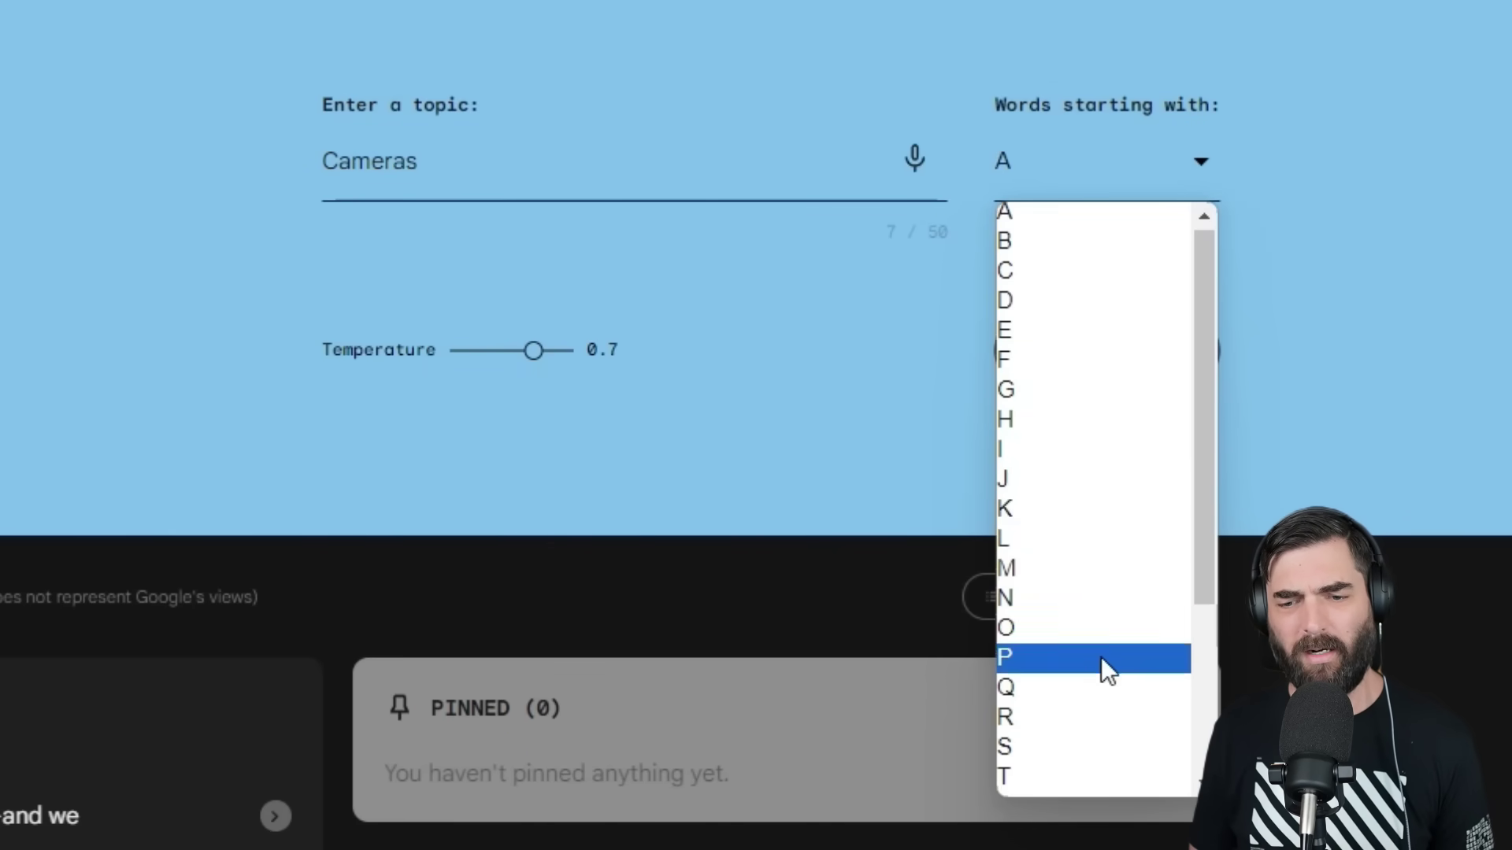
left_click(1017, 537)
left_click(1154, 384)
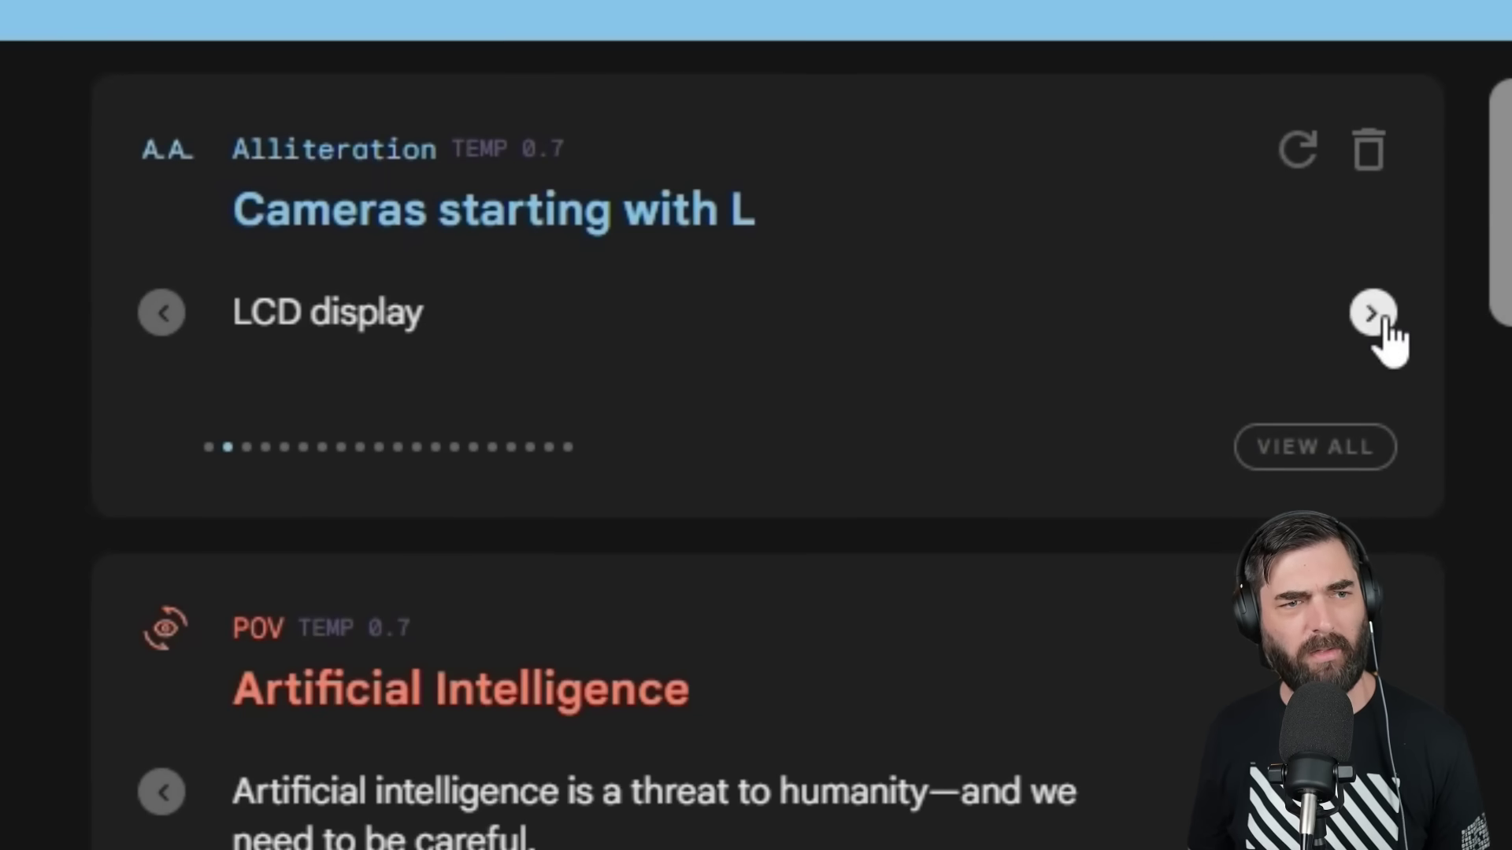
left_click(1385, 319)
left_click(1387, 316)
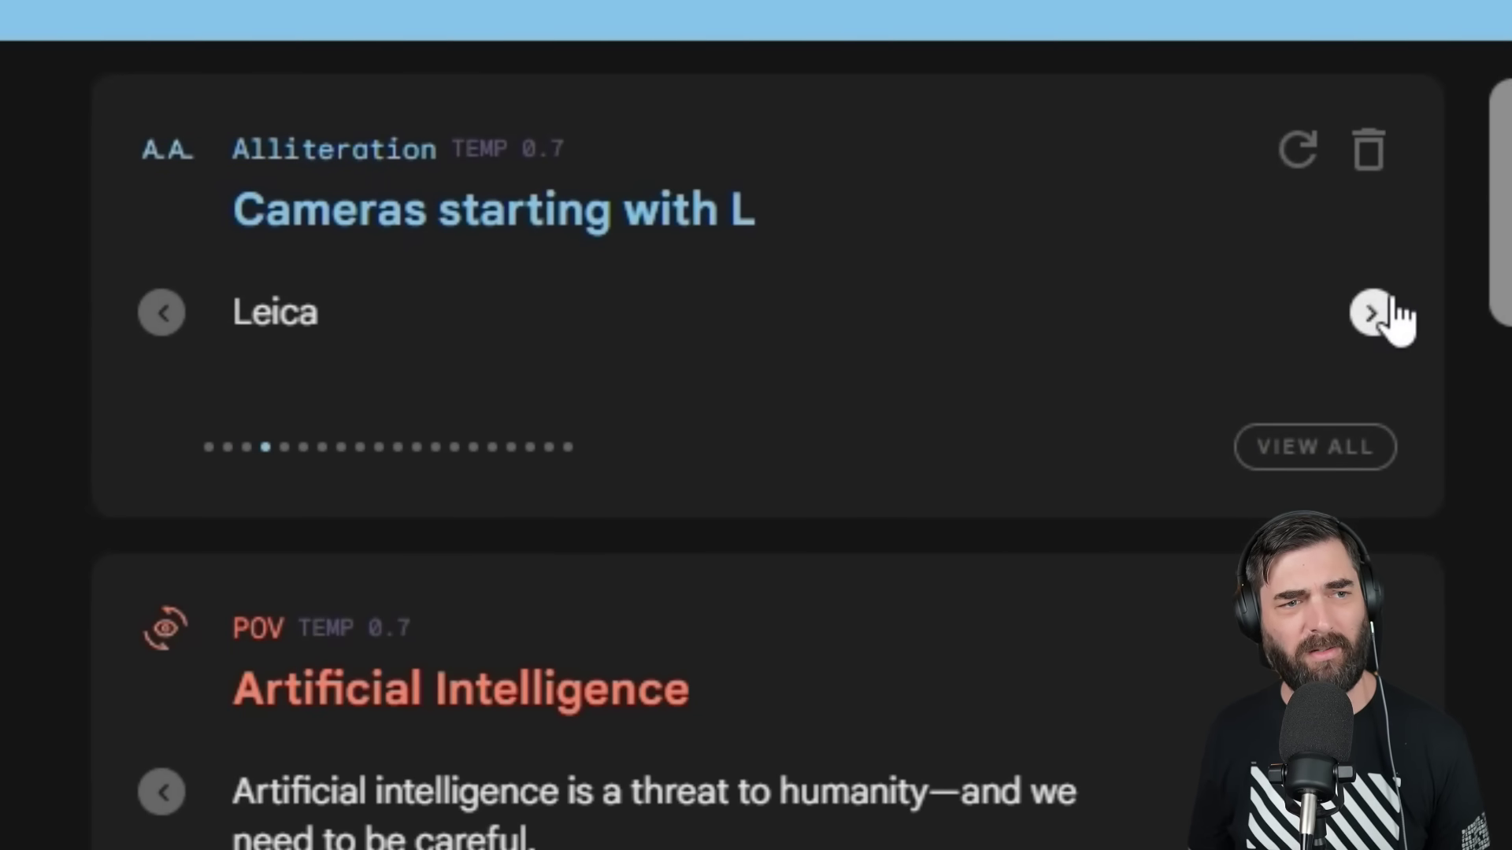
left_click(1374, 314)
left_click(1374, 314)
left_click(1374, 319)
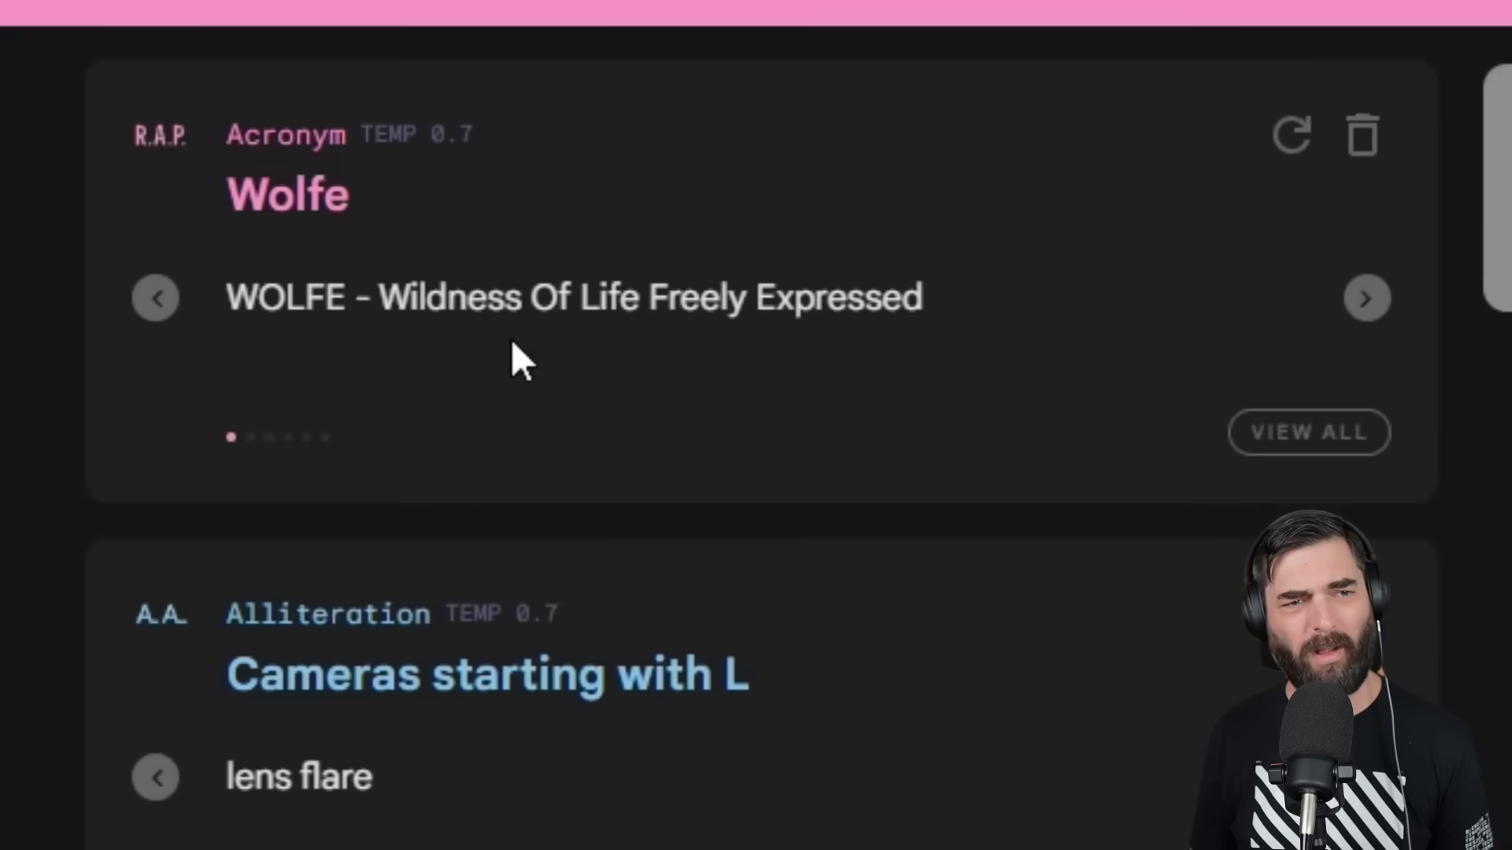
left_click(1376, 315)
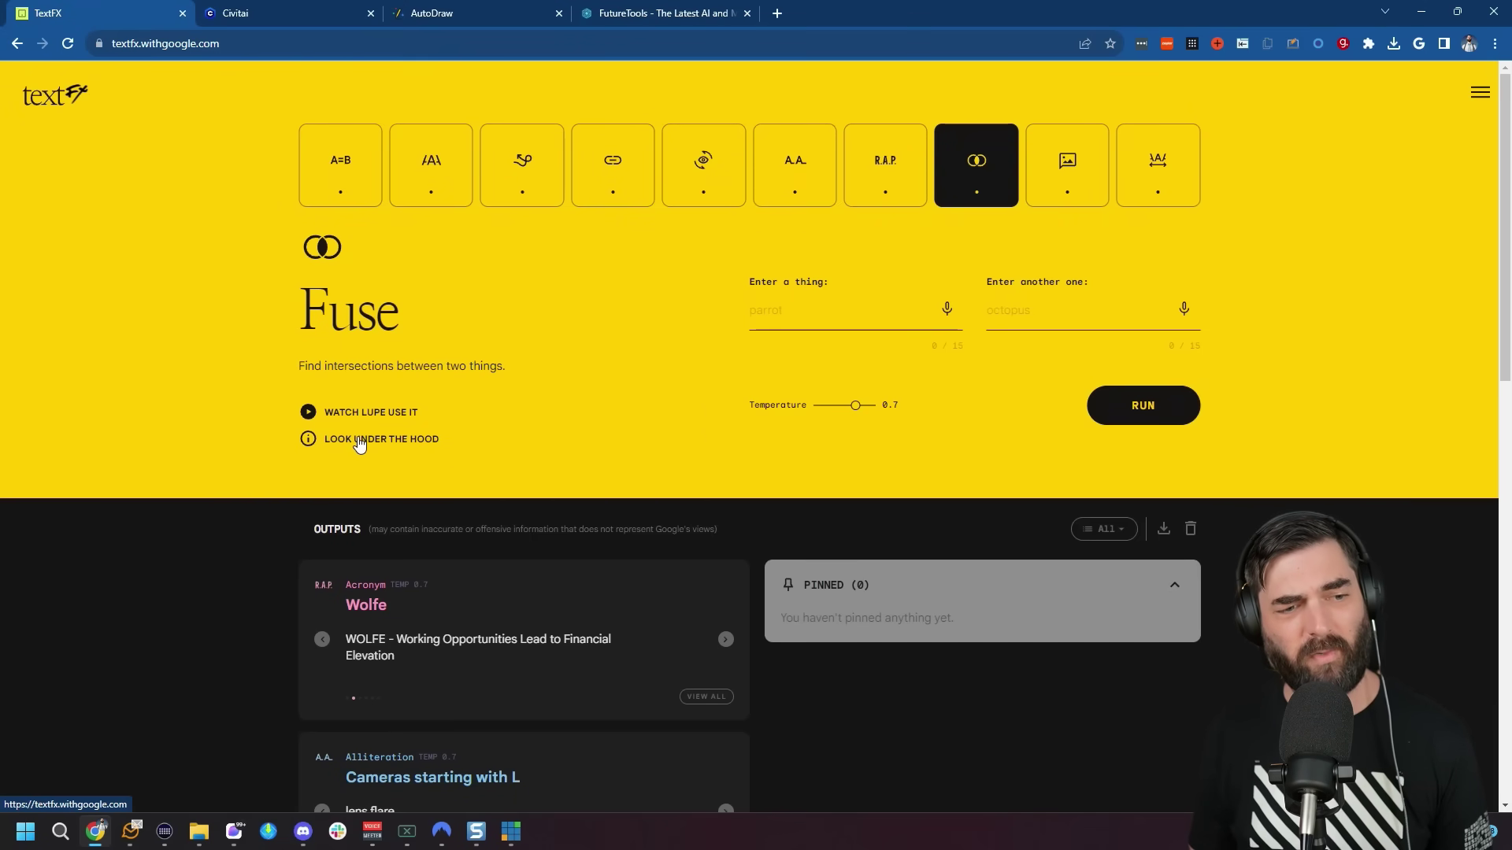
Open Fuse's 'Look under the hood' prompt view and scroll through its example pairs.
left_click(359, 441)
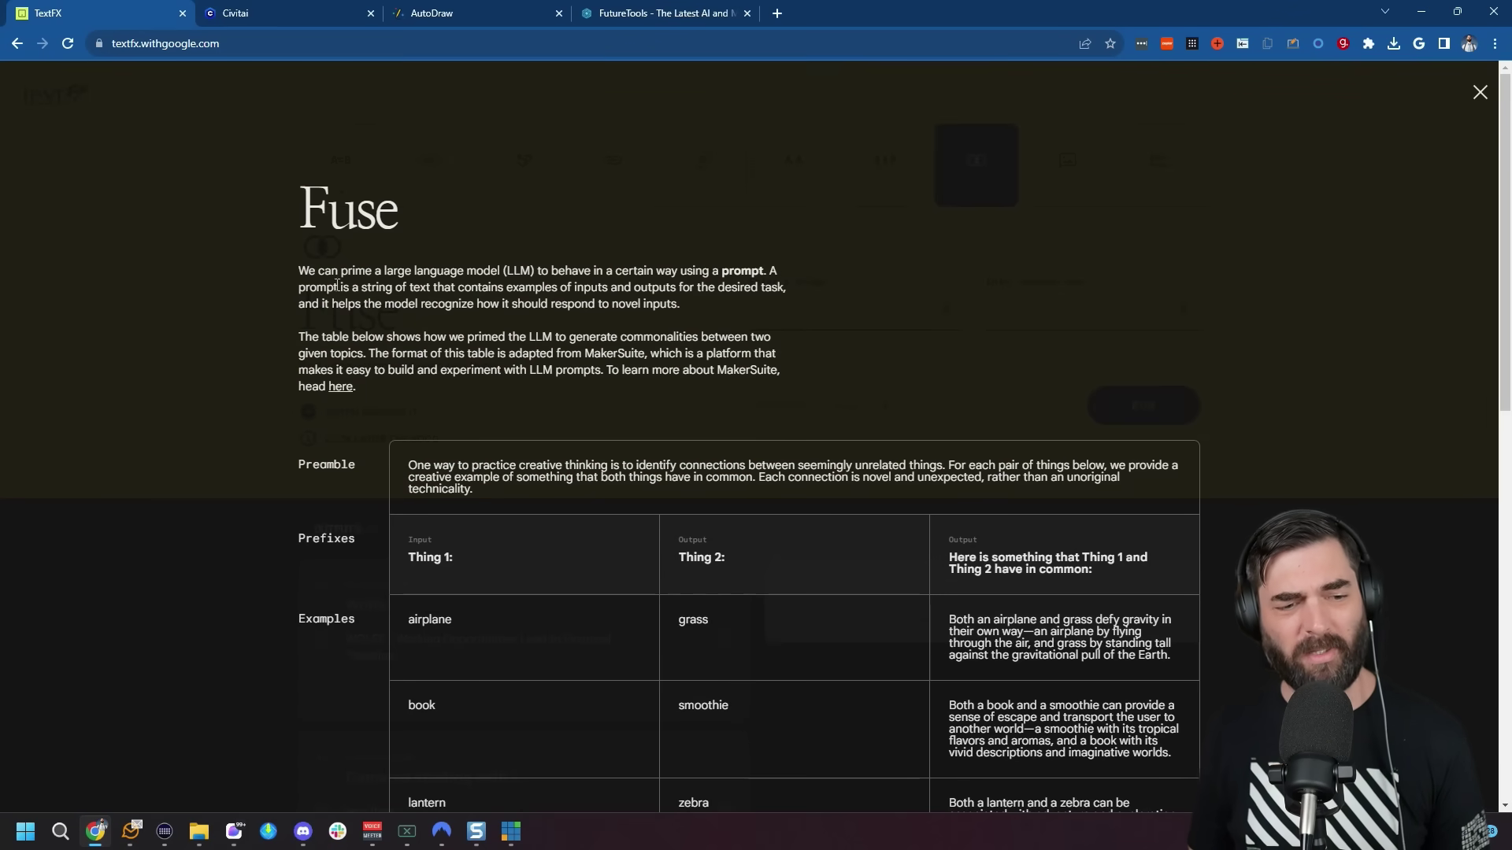
scroll(790, 547, "down", 3)
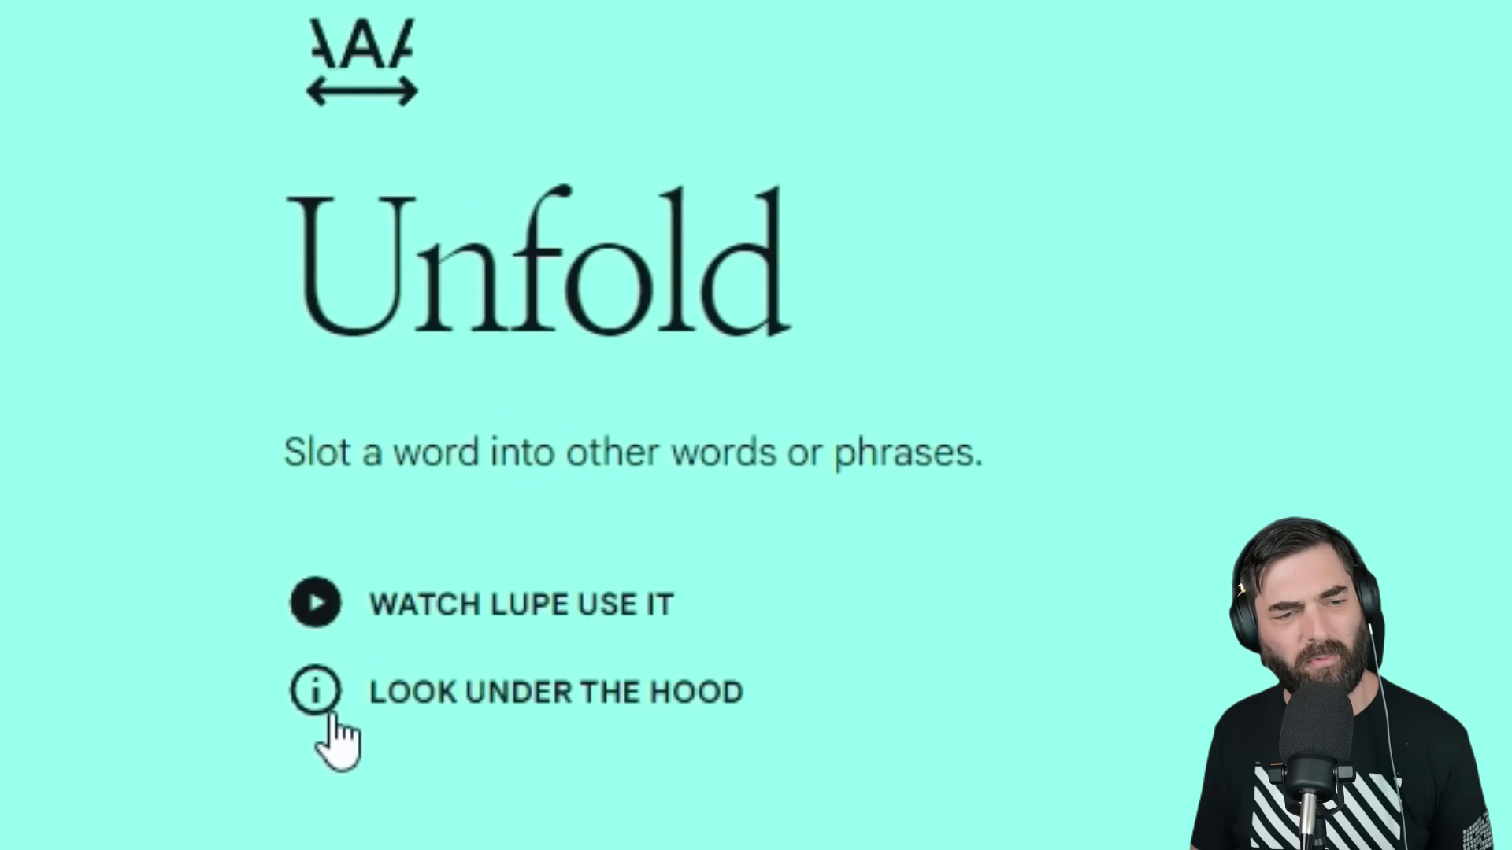
Reveal the prompt behind TextFX's Unfold tool with 'Look under the hood'.
left_click(330, 717)
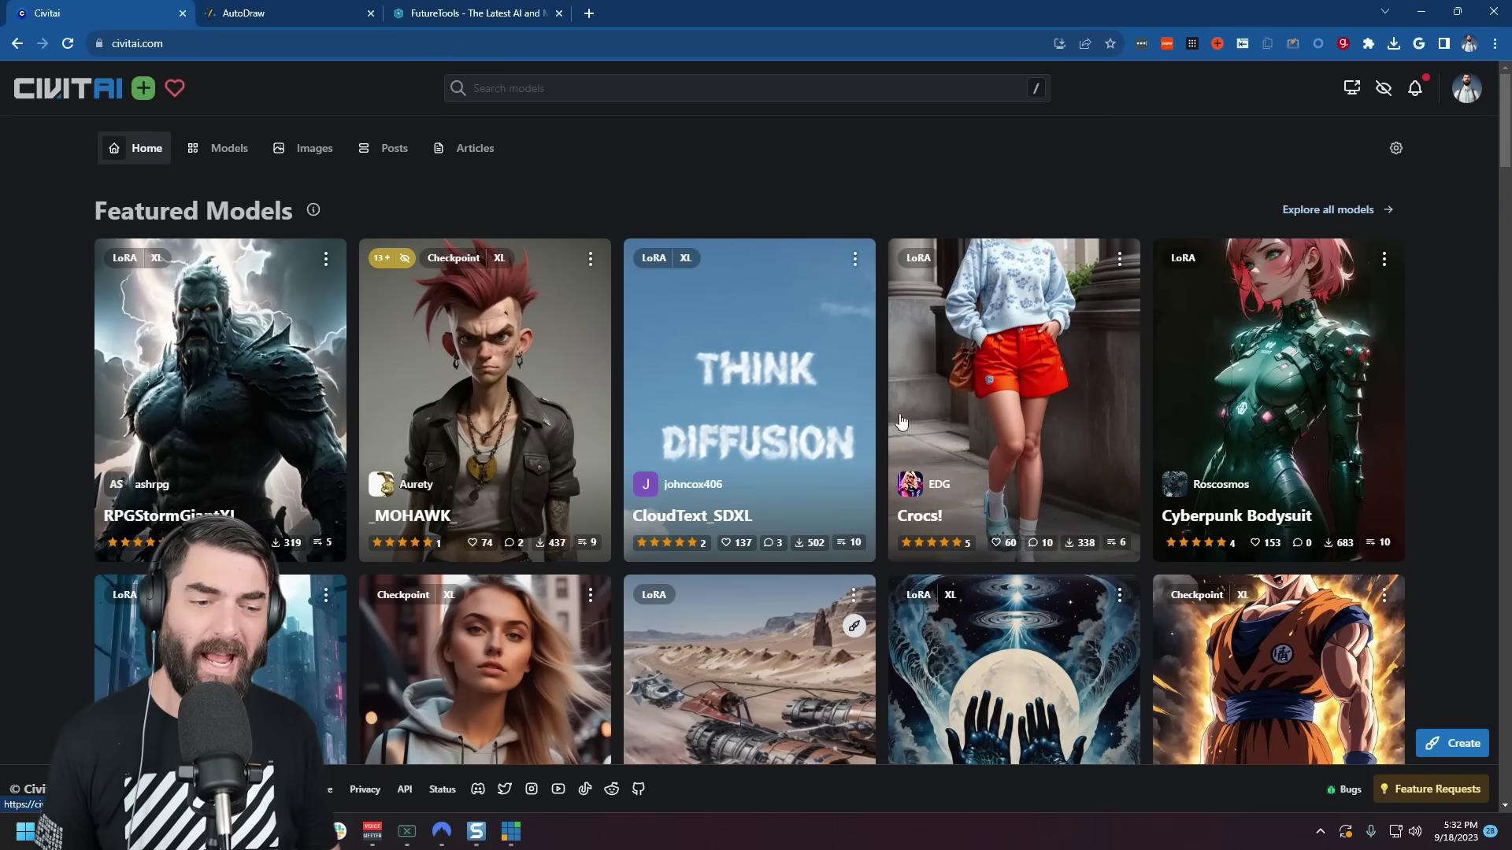
Clear All the prefilled model and prompts in Civitai's image generator, then begin adding a model.
left_click(1463, 745)
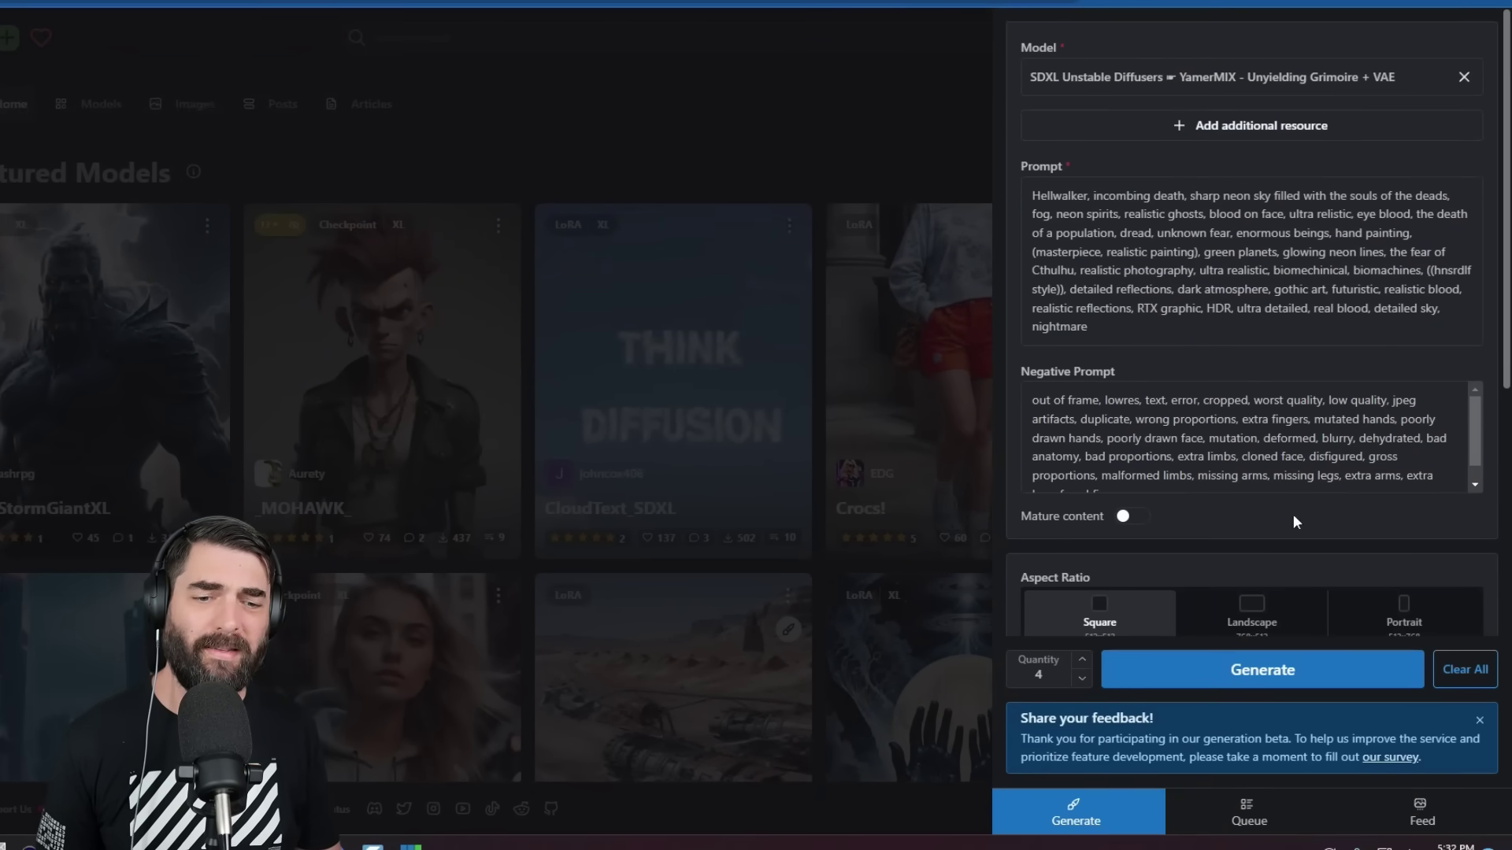
scroll(1295, 522, "down", 5)
scroll(1331, 496, "up", 5)
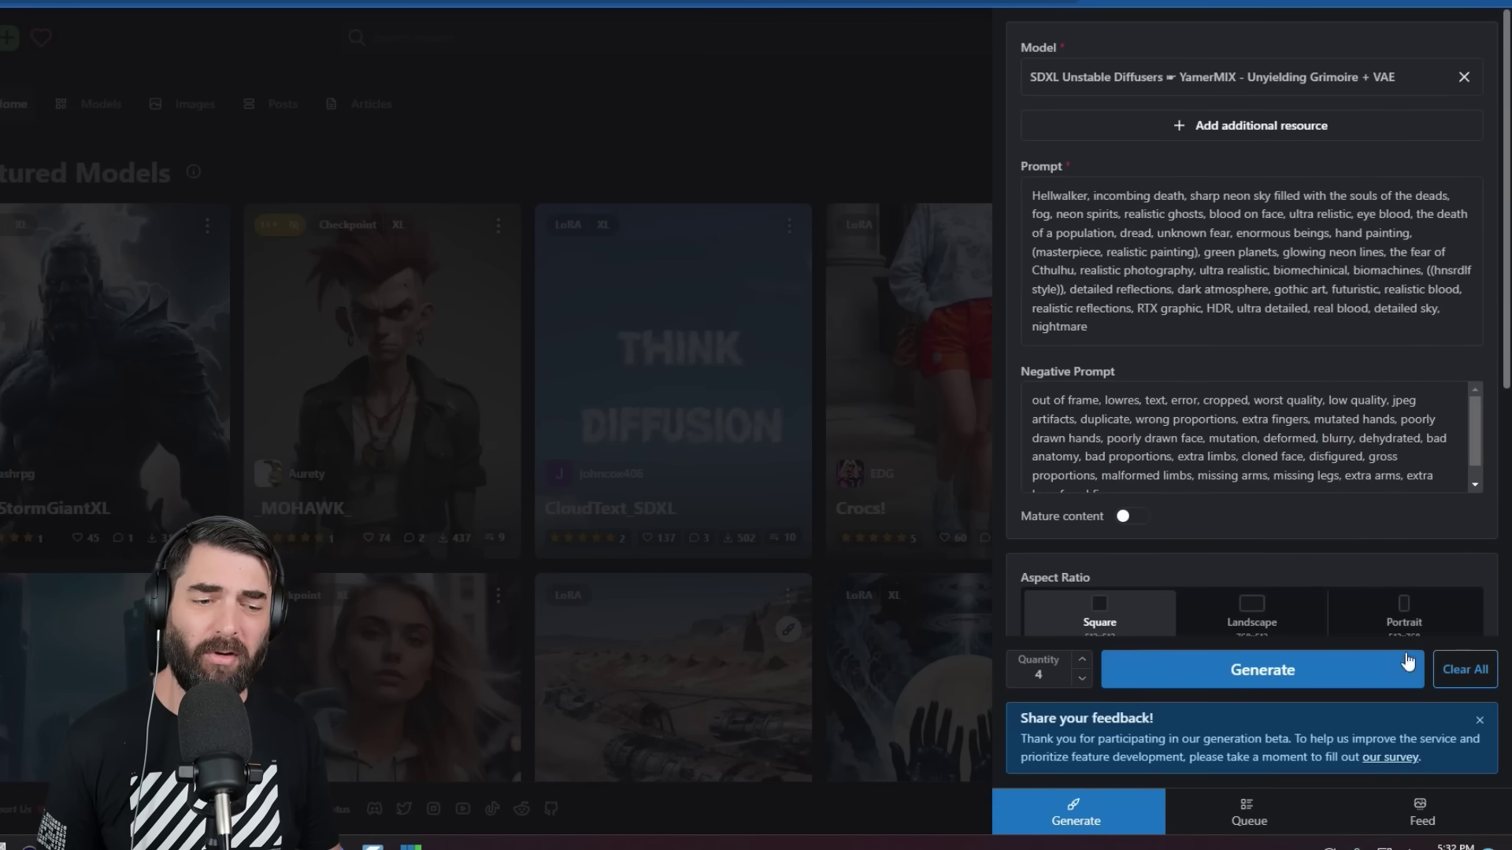
left_click(1455, 671)
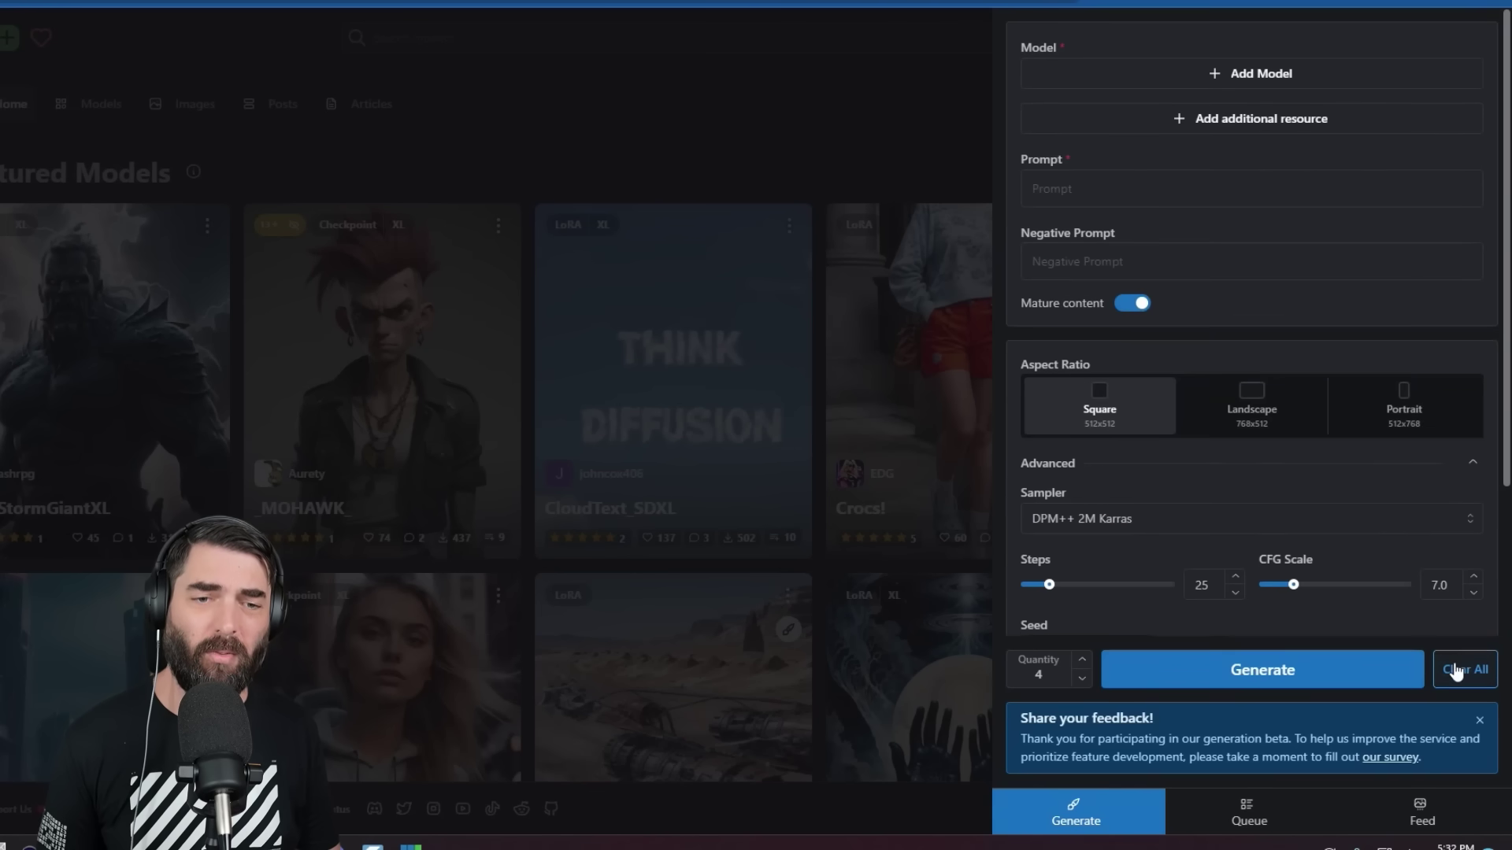
left_click(1263, 75)
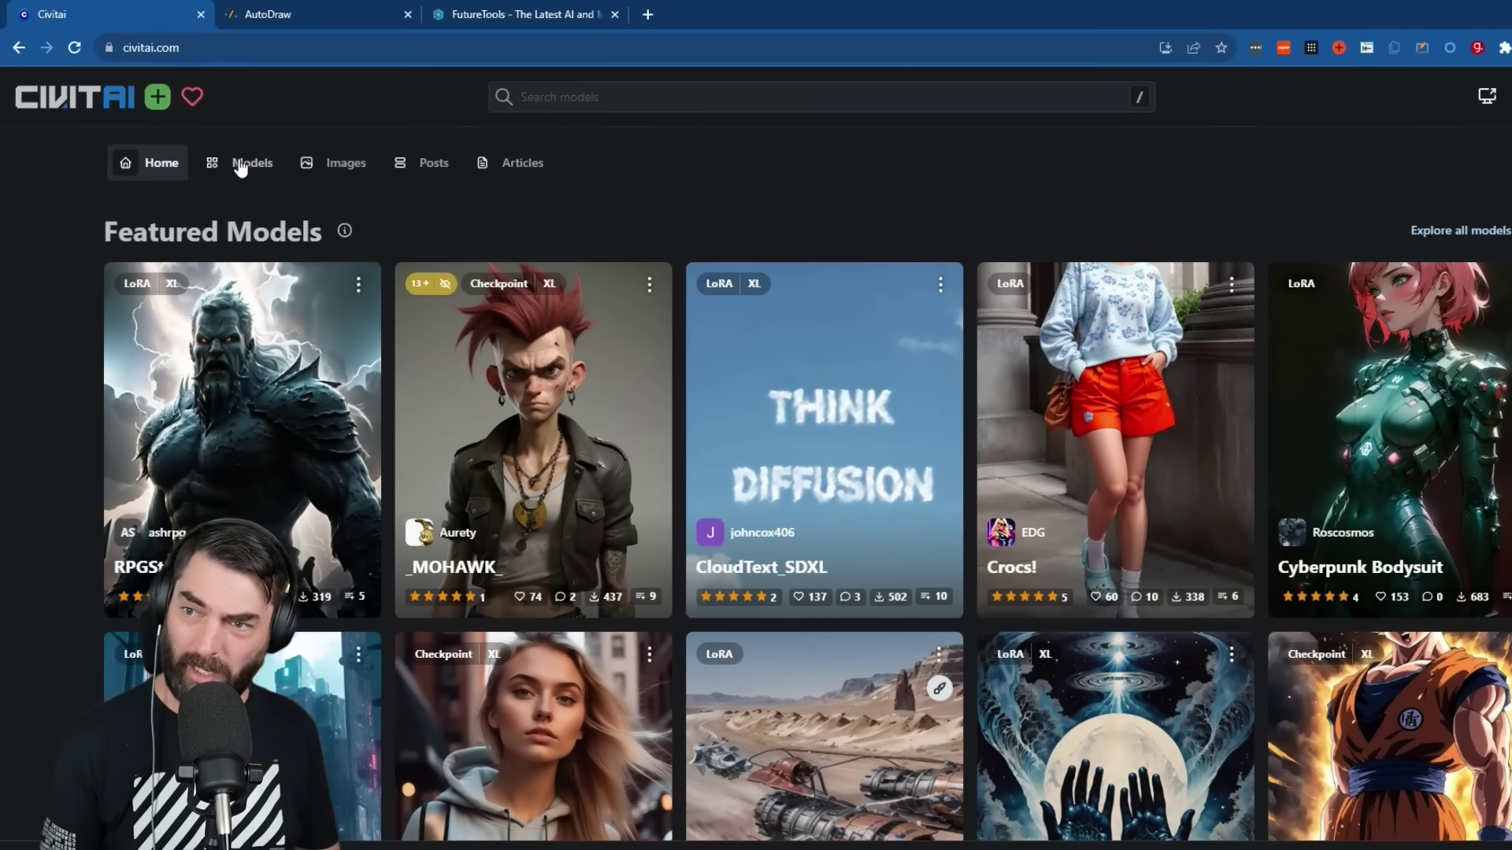
Confirm the Models list is filtered to Onsite Generation and scroll through the top-rated model cards.
left_click(229, 148)
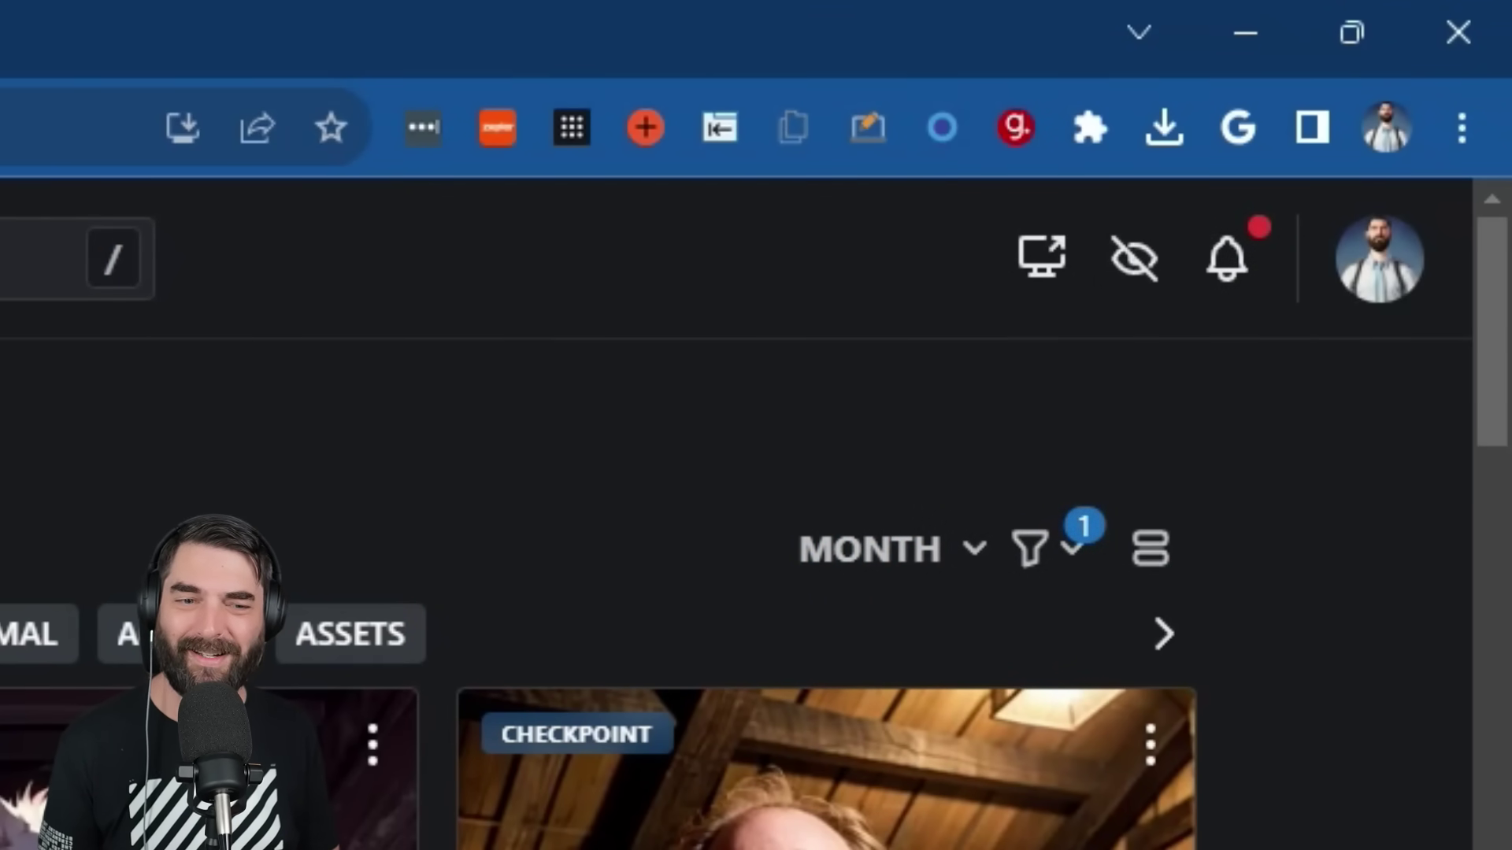
left_click(1067, 551)
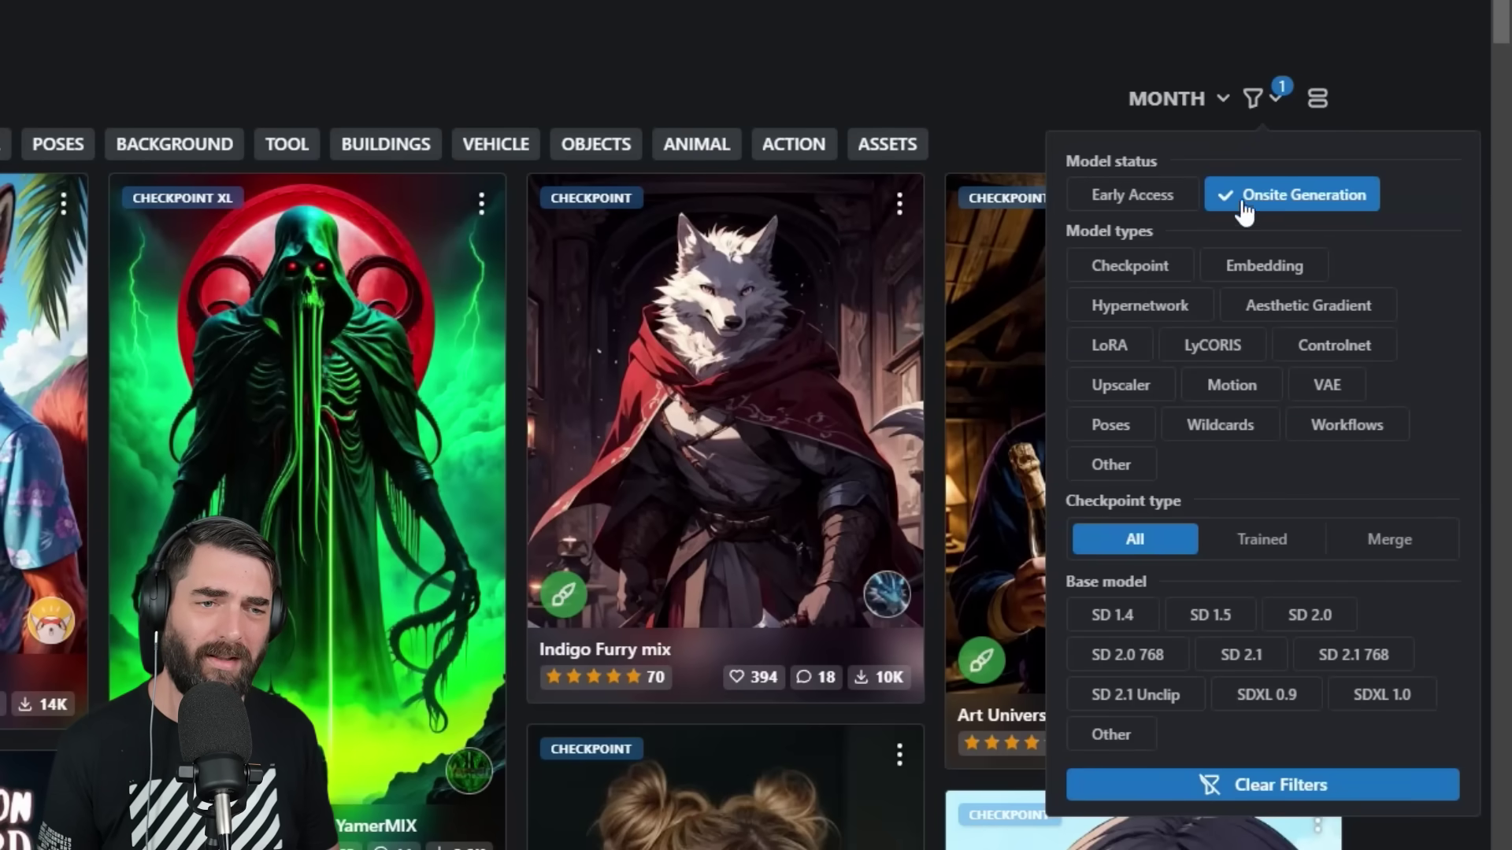
left_click(934, 236)
scroll(979, 404, "down", 10)
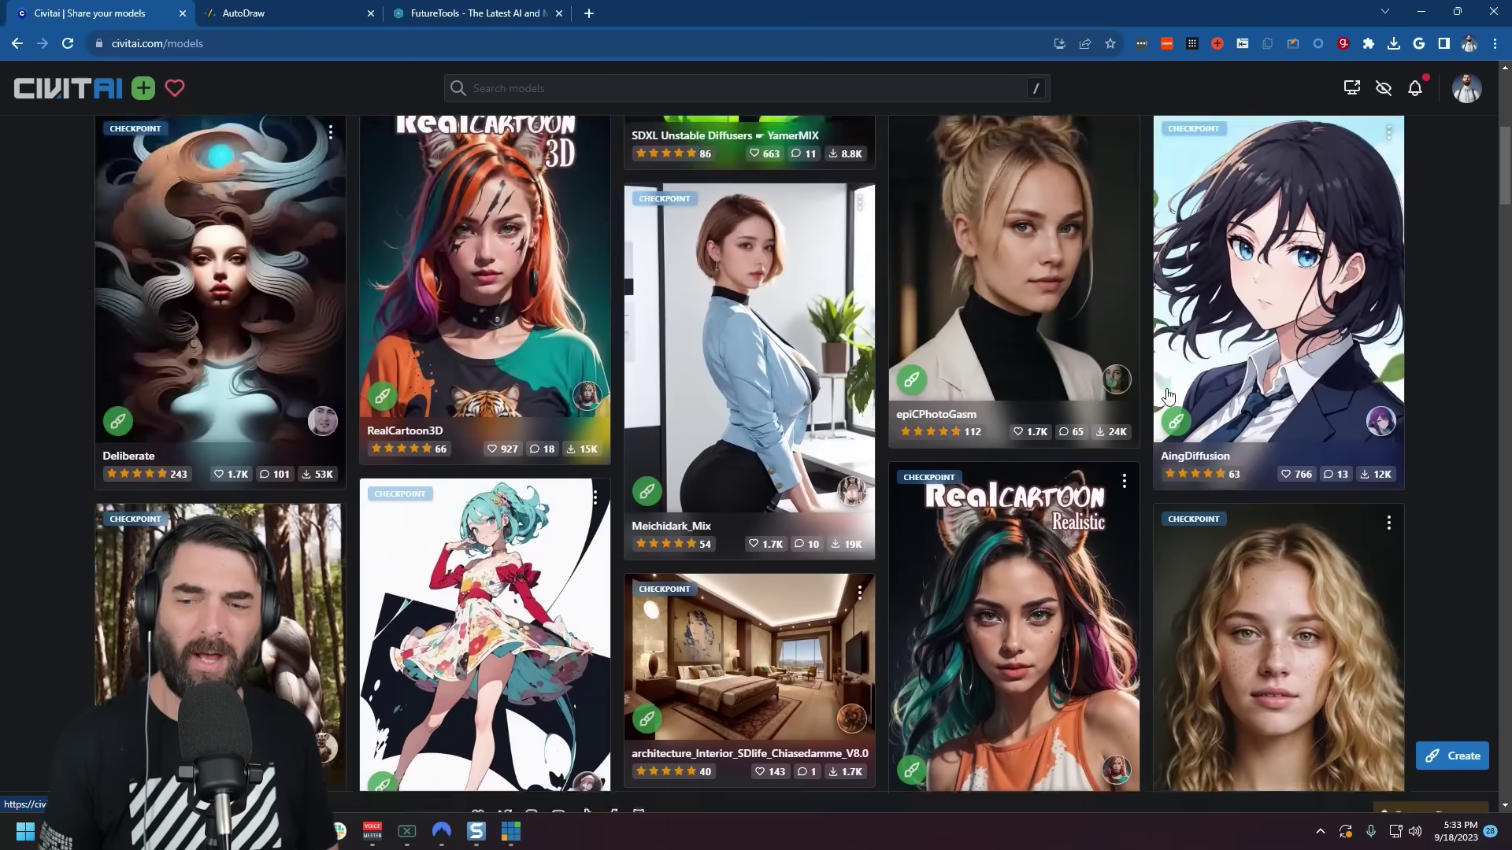
scroll(1170, 391, "down", 15)
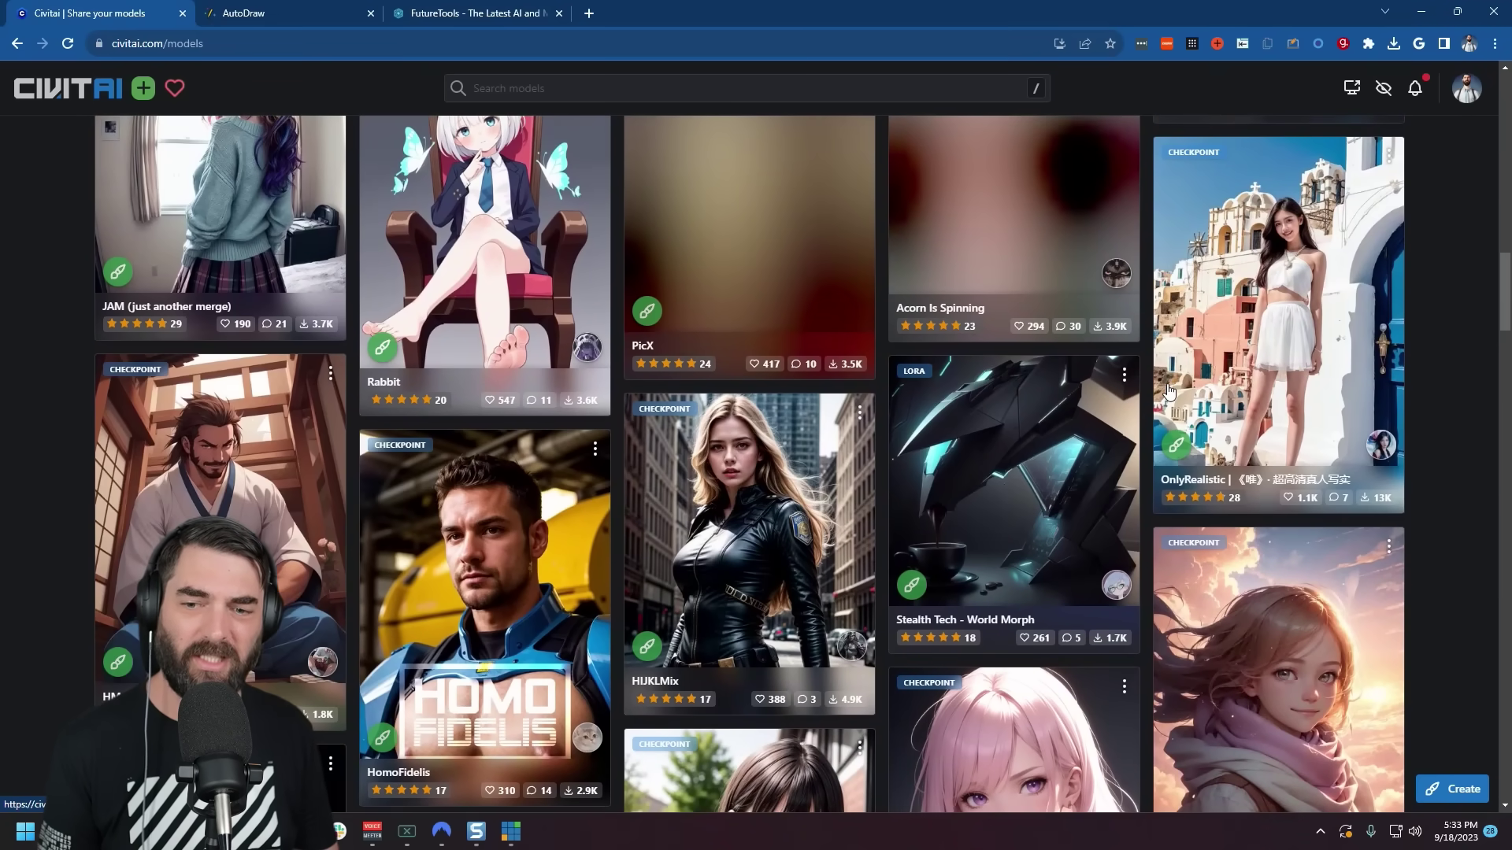
scroll(1170, 388, "down", 5)
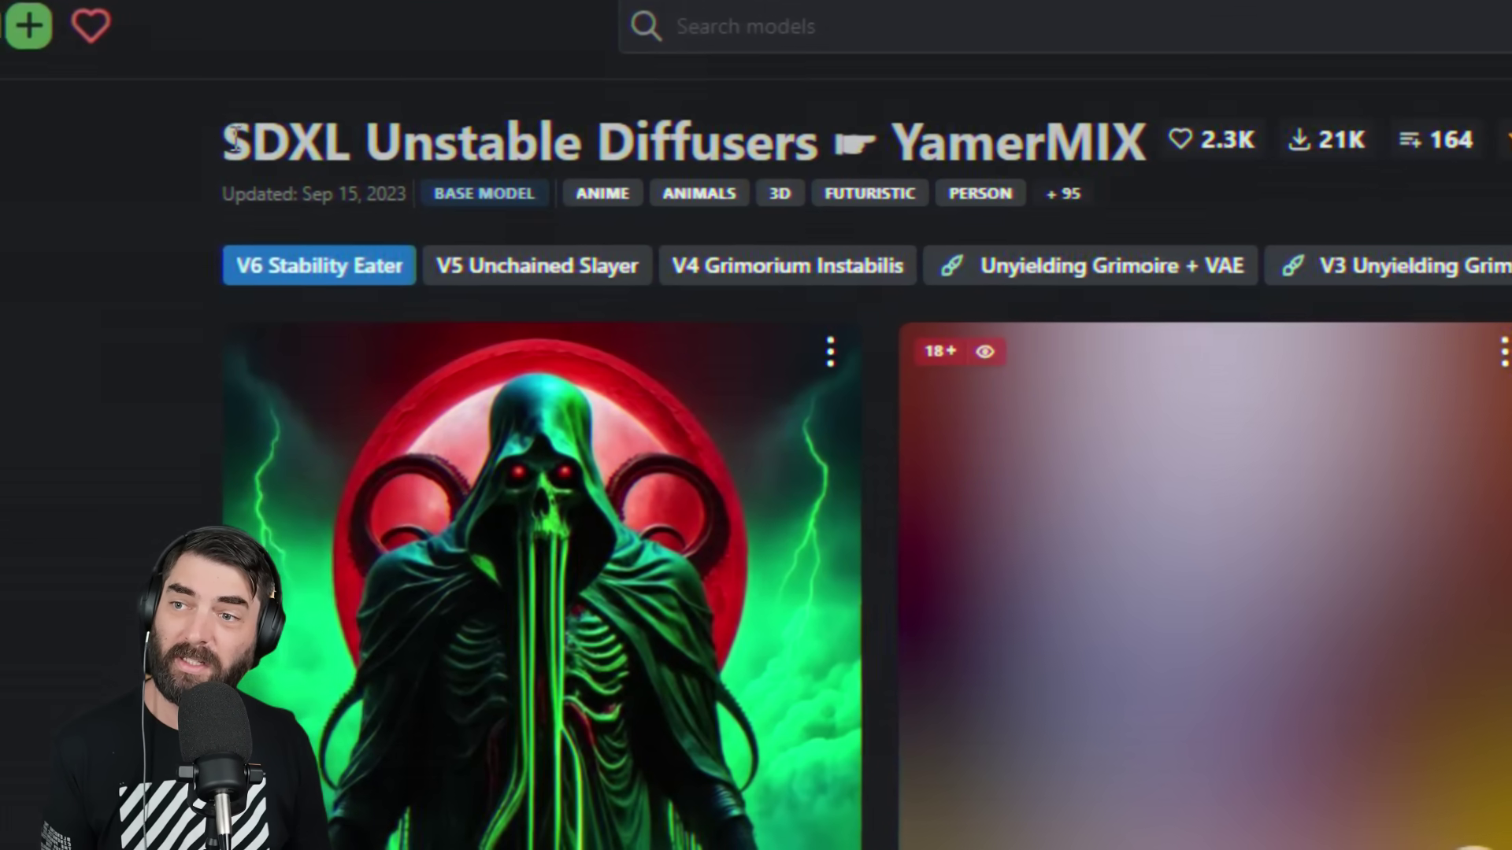
Copy the model title 'SDXL Unstable Diffusers YamerMIX' from its page.
left_click_drag(233, 155, 536, 153)
left_click_drag(790, 154, 797, 141)
right_click(797, 141)
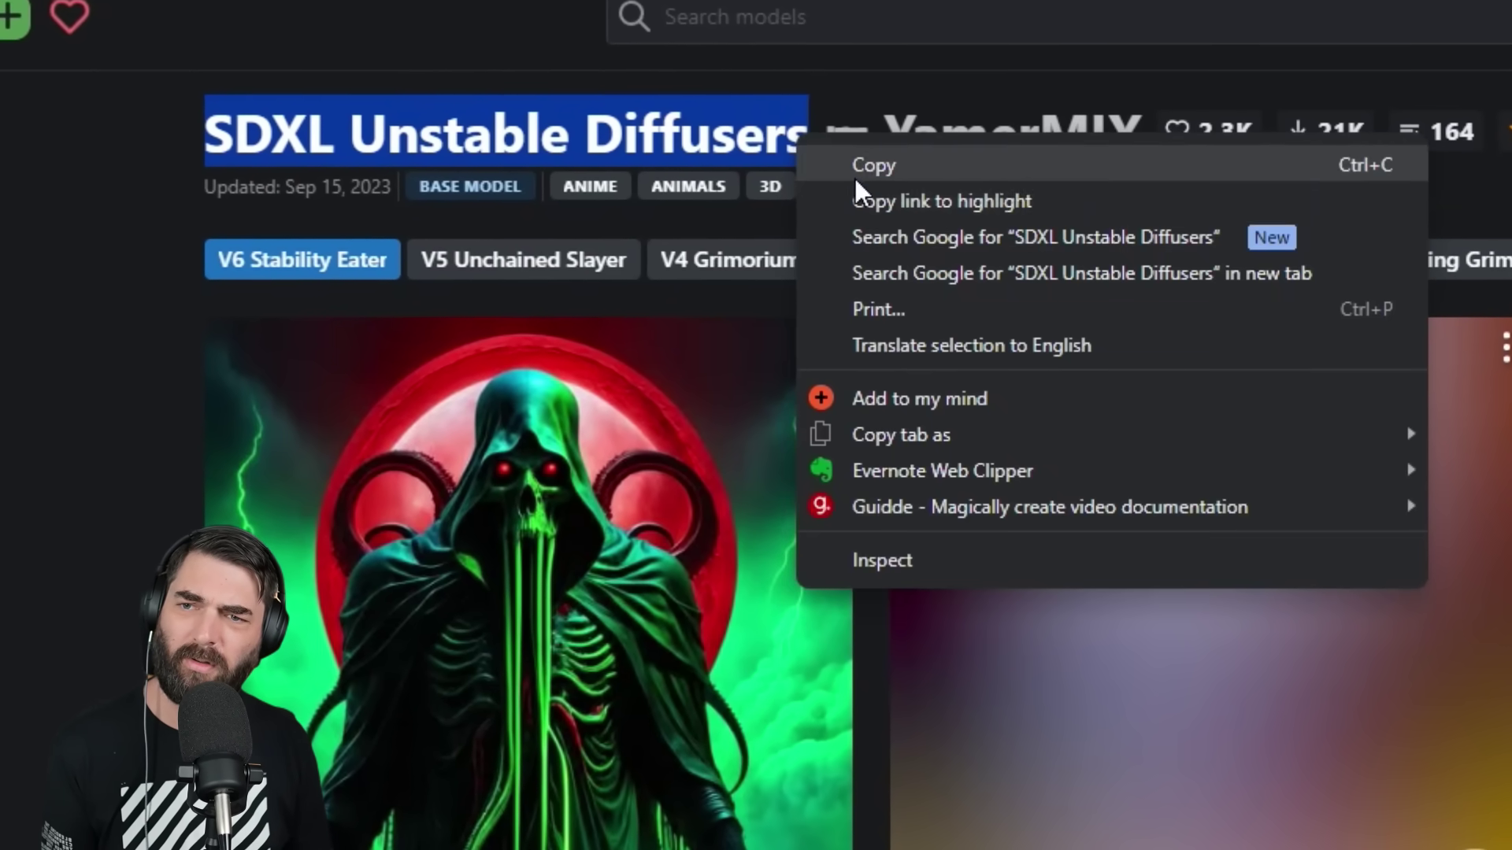
left_click(866, 162)
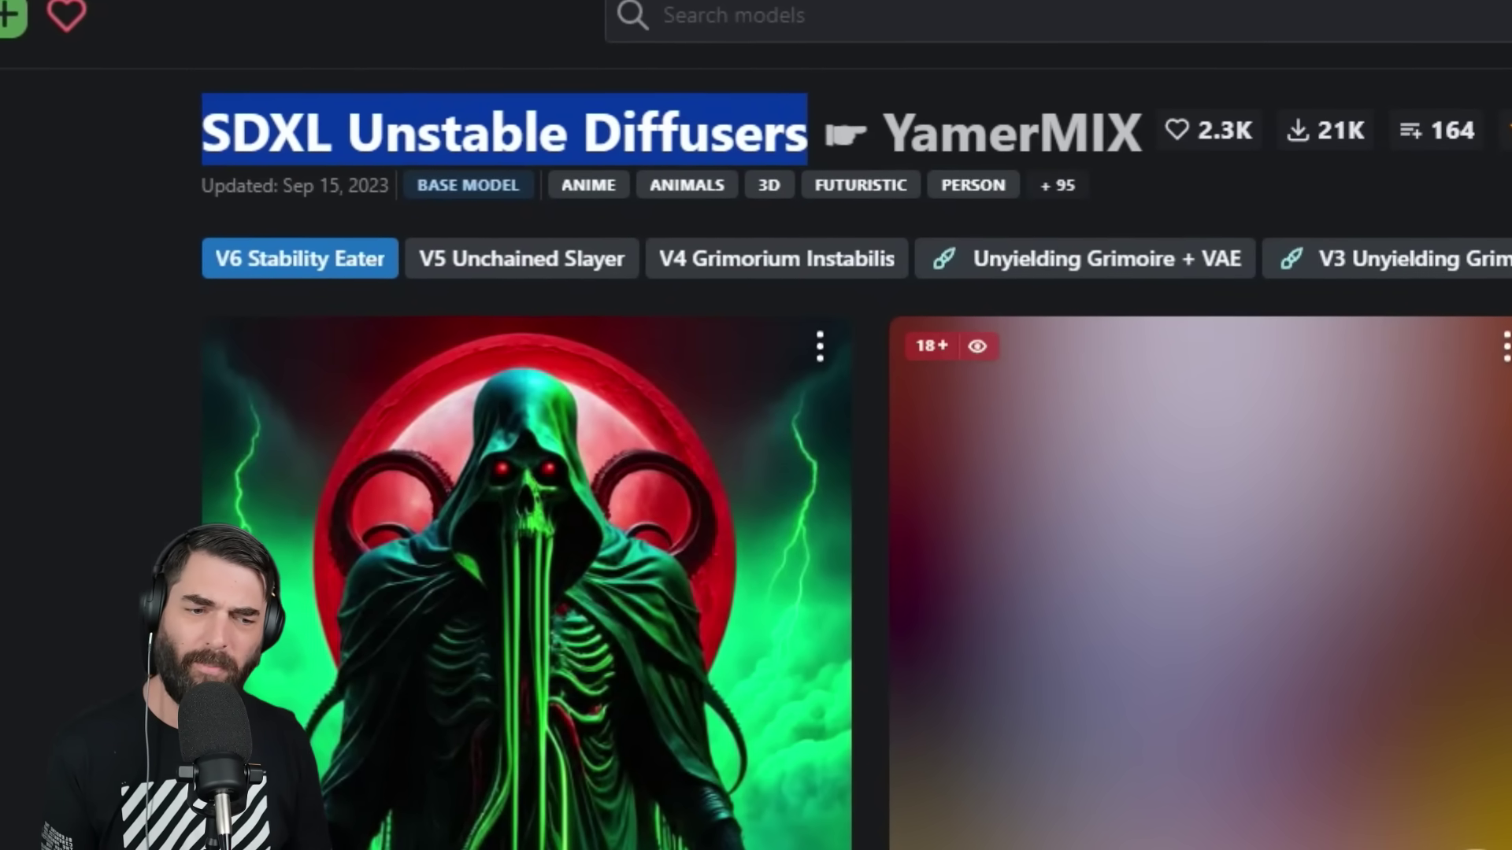
Search the generator's model picker for the pasted name and choose the Unyielding Grimoire + VAE version.
left_click(1103, 223)
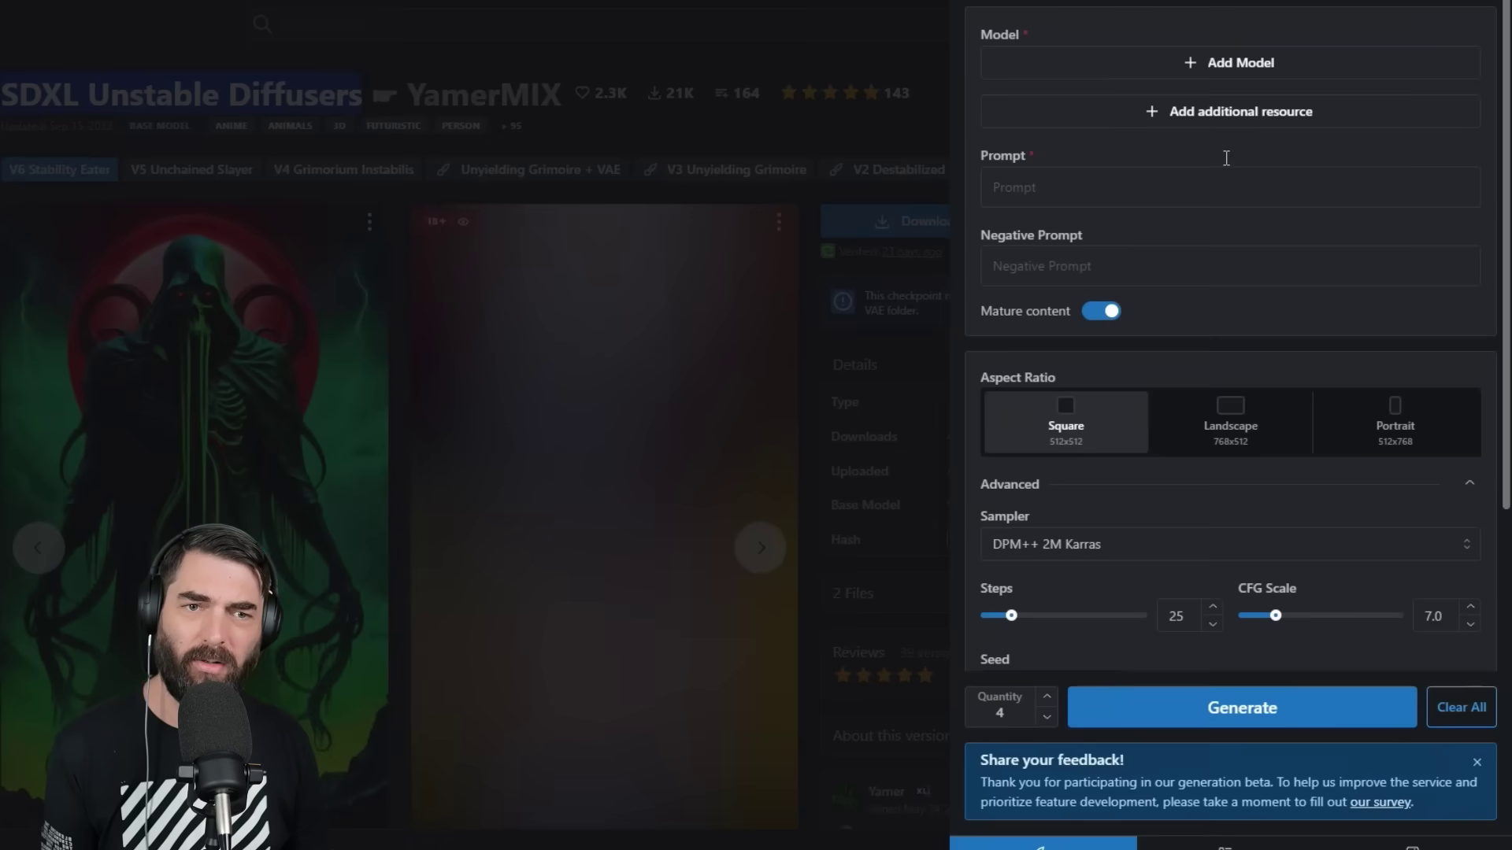
left_click(1285, 65)
right_click(676, 112)
left_click(712, 258)
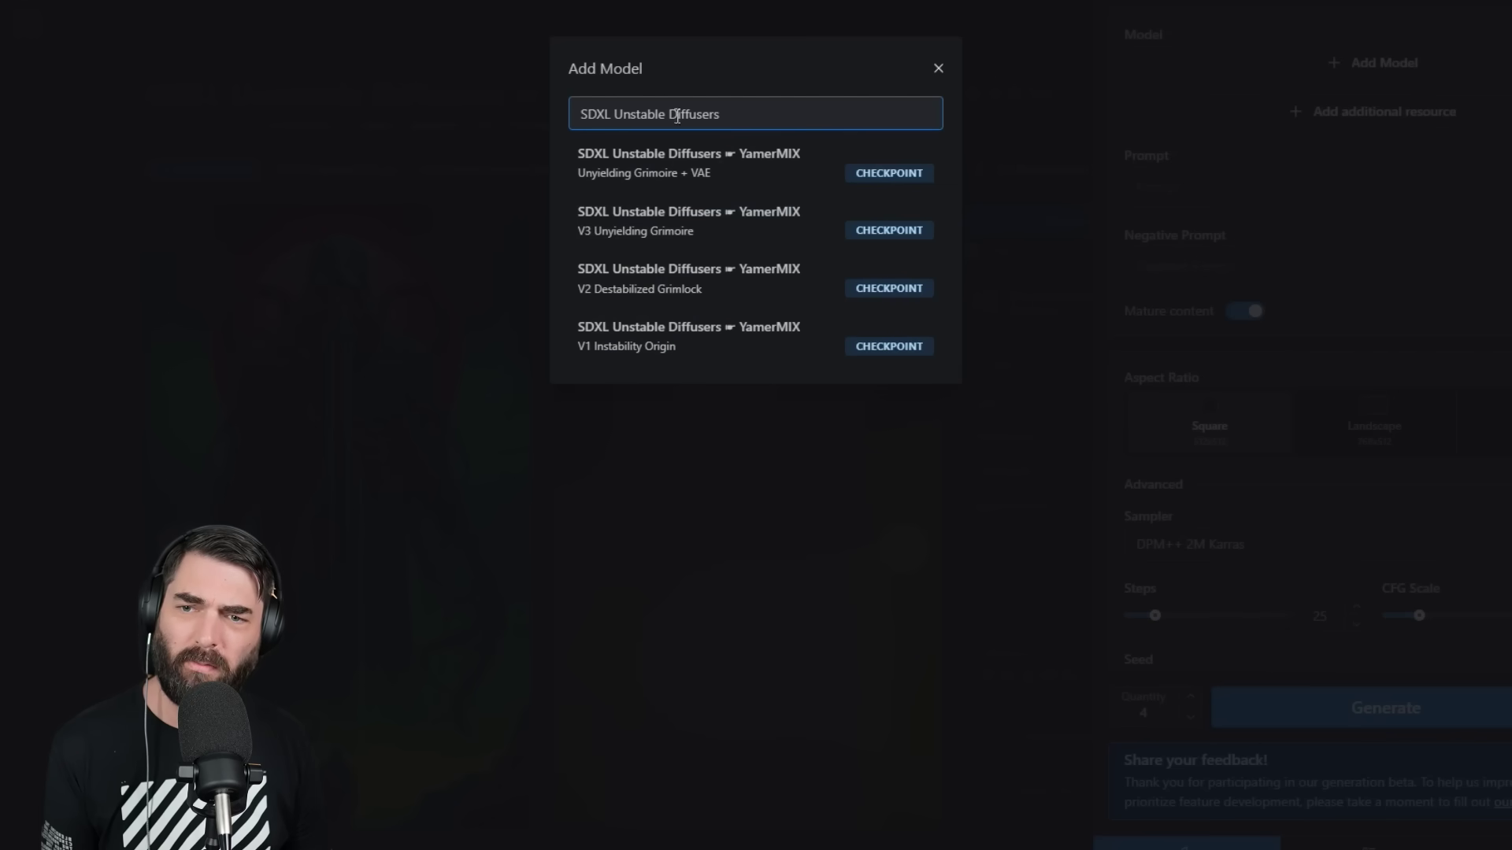
left_click(681, 161)
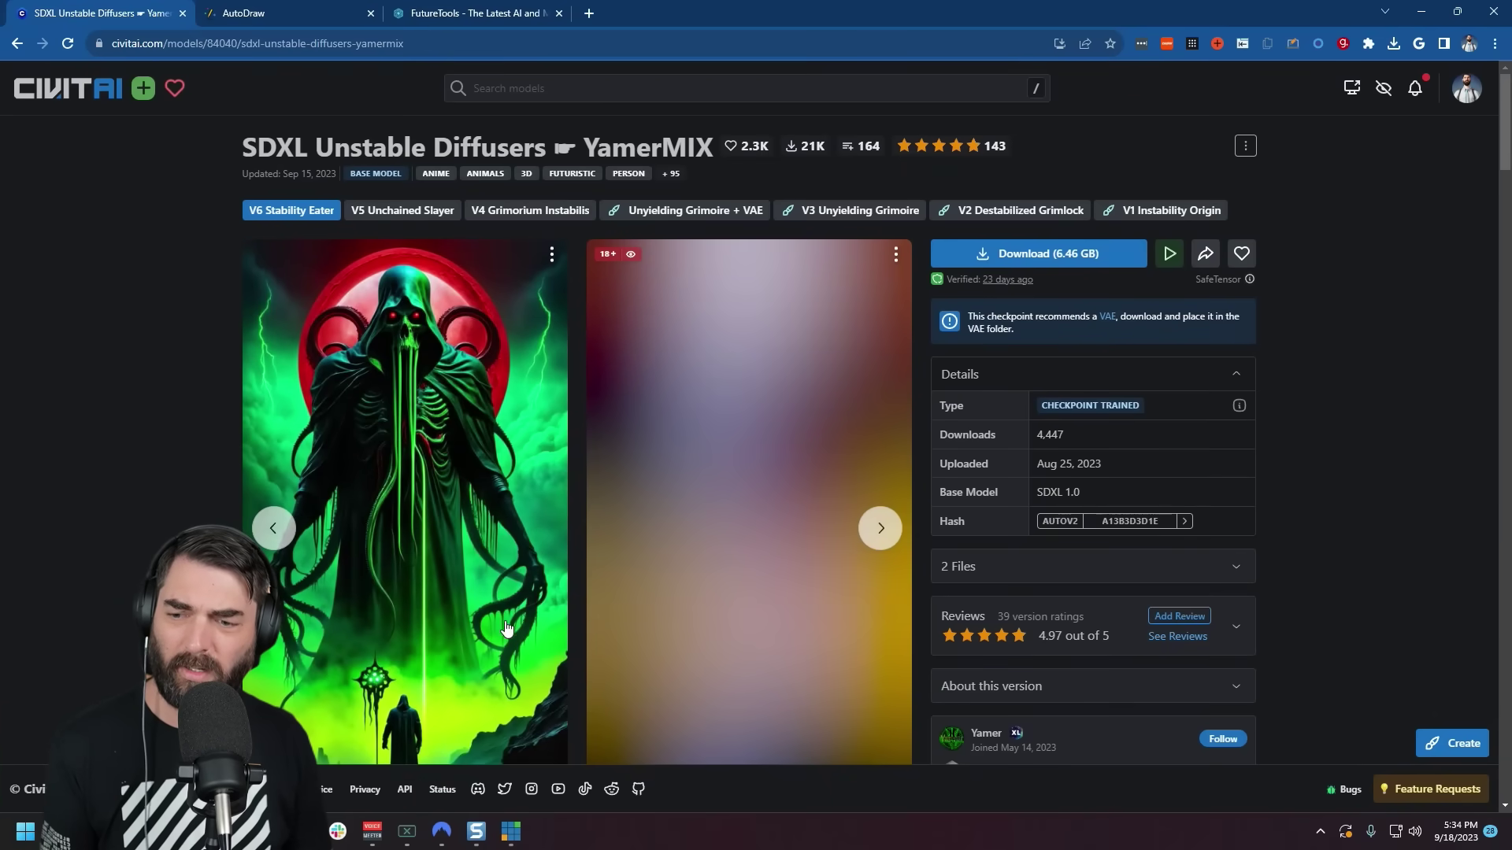
scroll(506, 628, "down", 1)
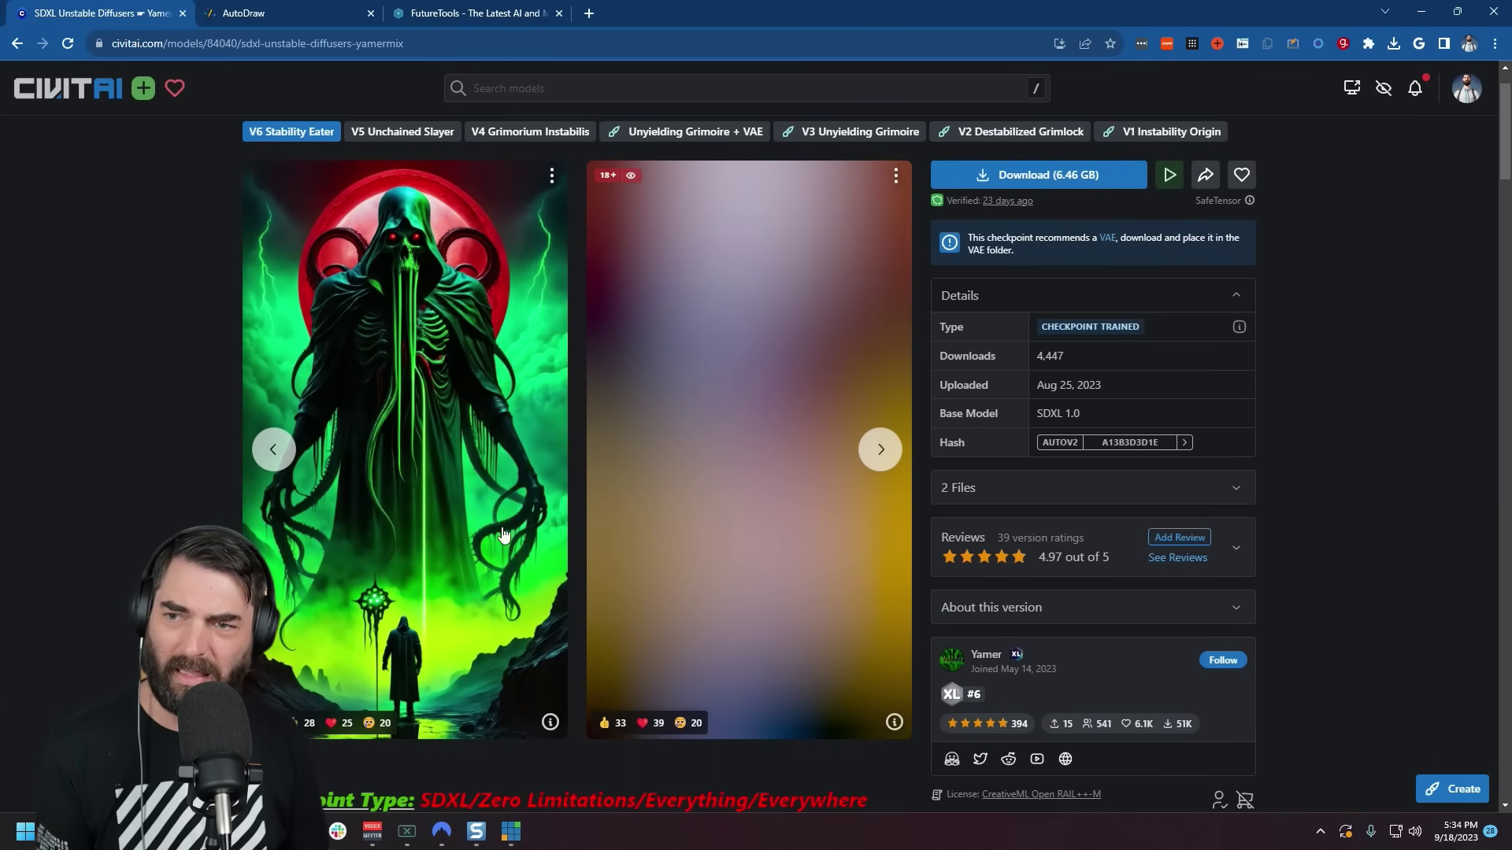
Paste the example image's copied prompt into the generator's prompt field.
left_click(550, 722)
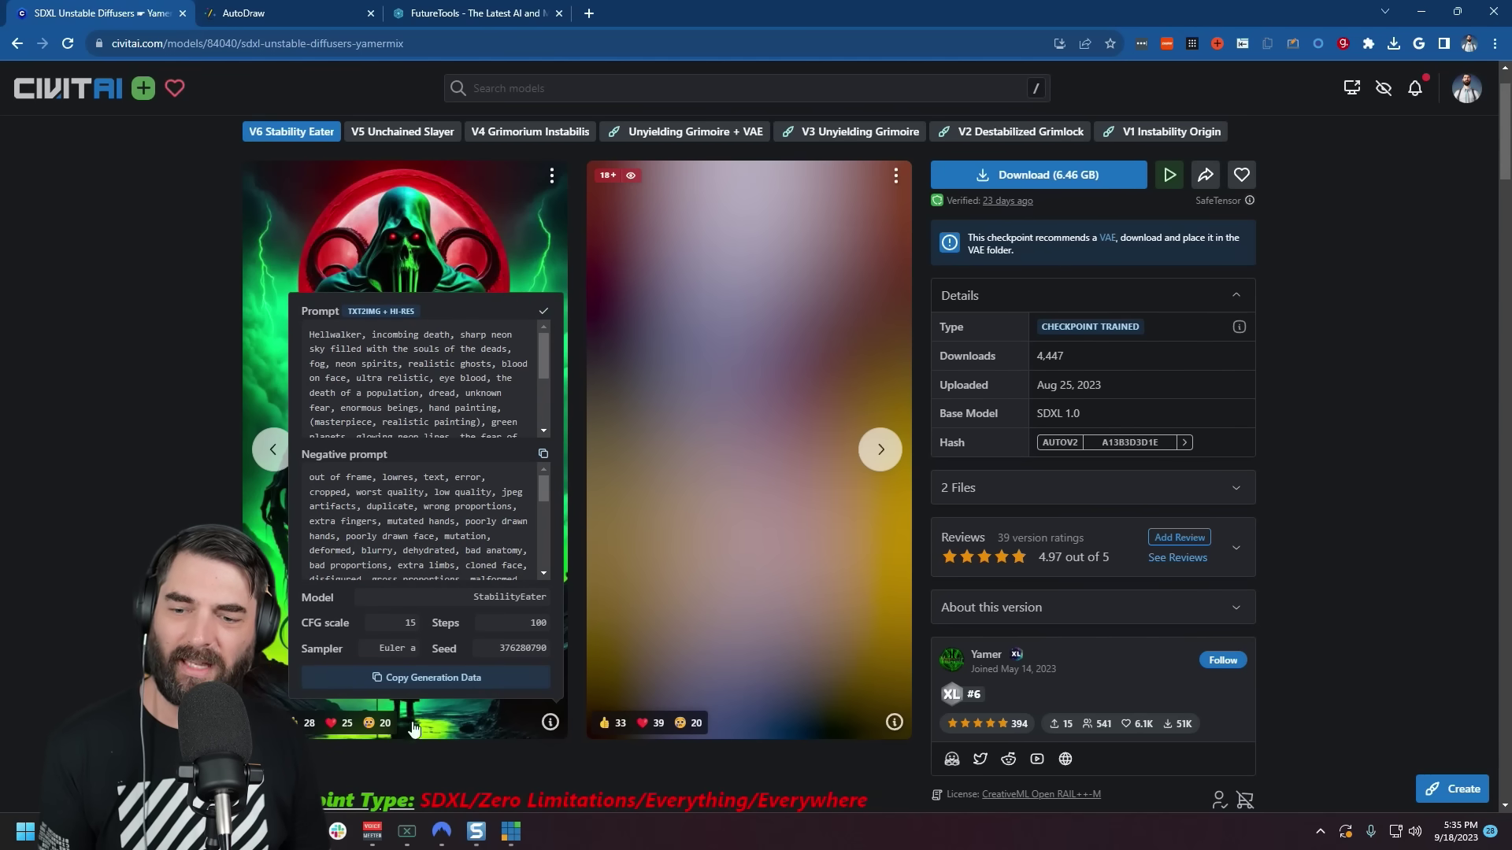
left_click(1452, 788)
left_click(1145, 229)
right_click(1144, 227)
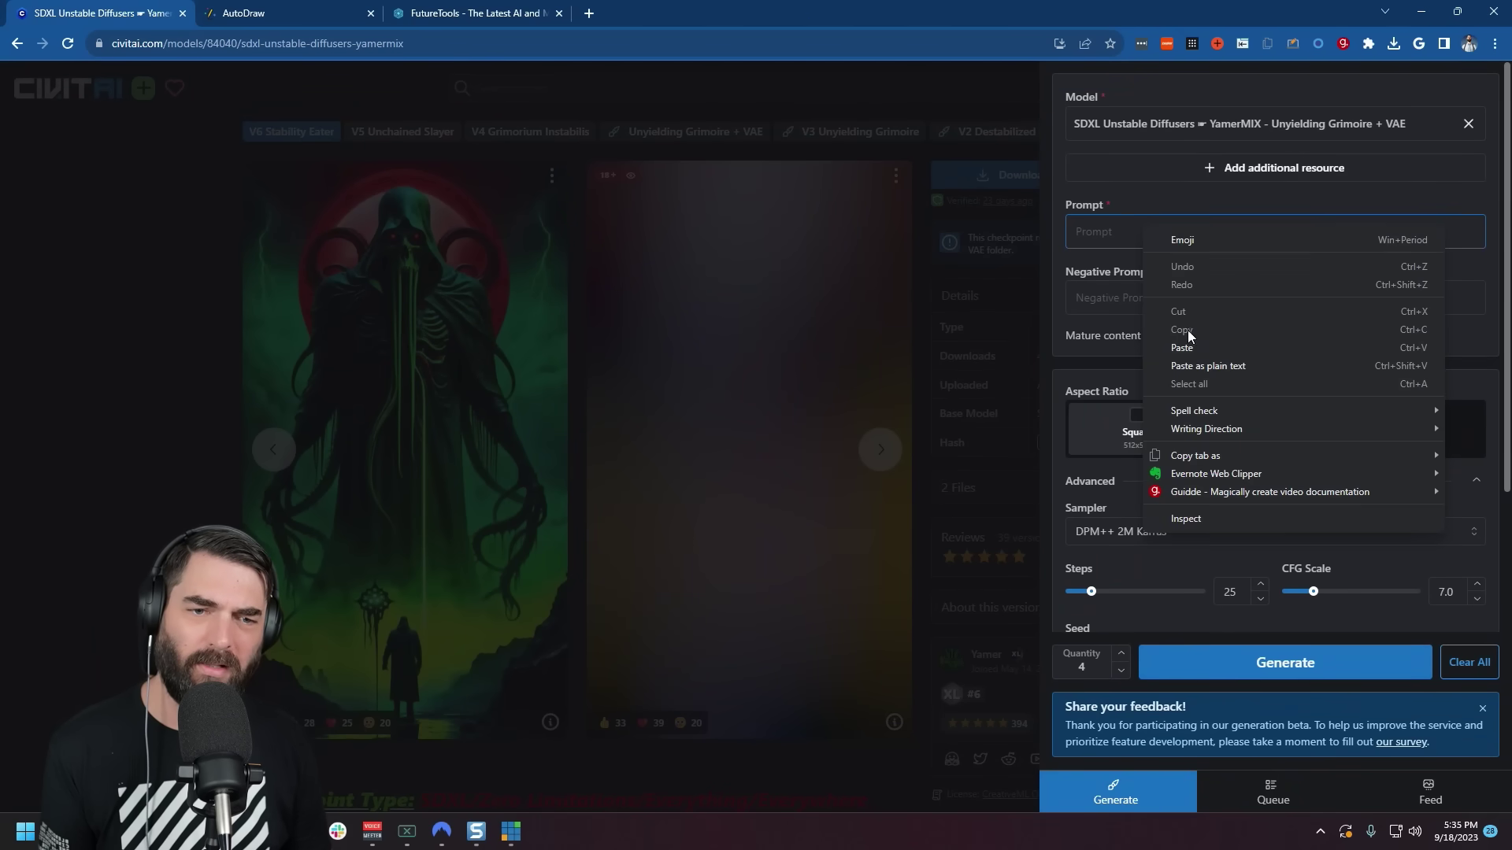
left_click(1181, 344)
Paste the example image's negative prompt into the generator's Negative Prompt field.
left_click(549, 722)
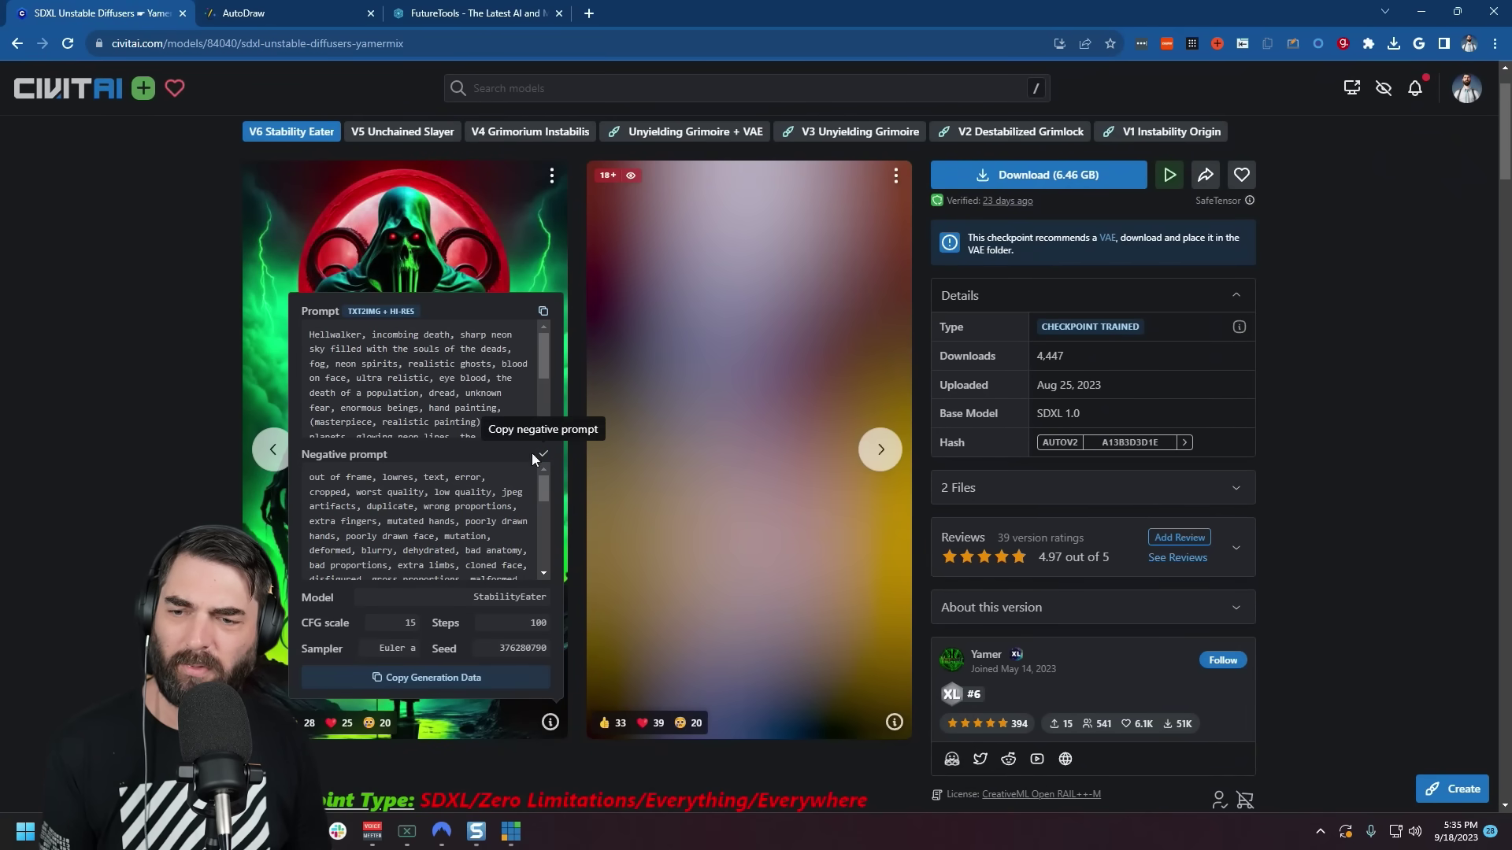
left_click(1452, 788)
right_click(1149, 418)
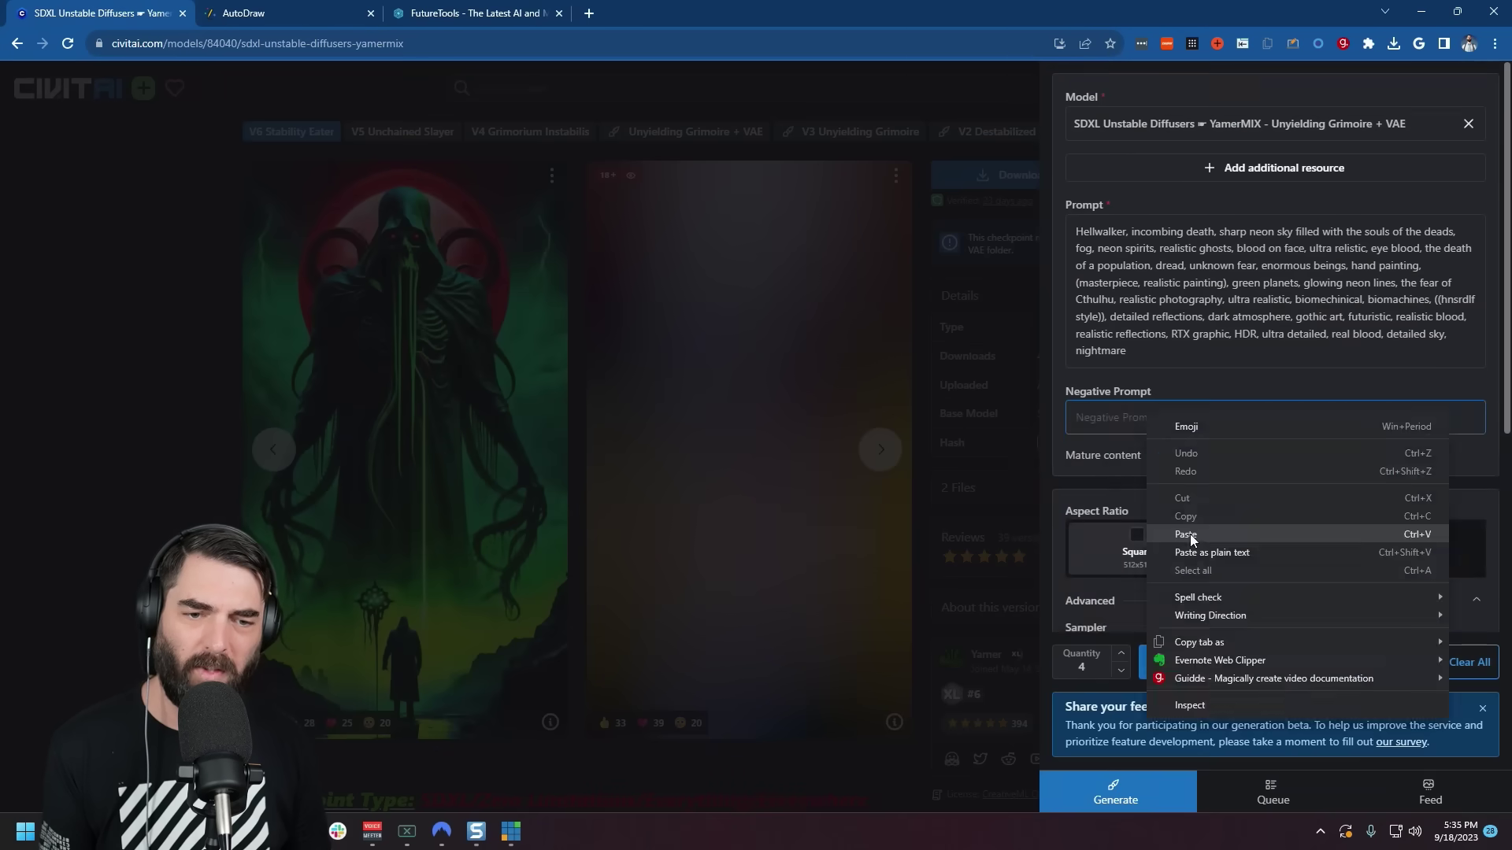
left_click(1185, 534)
Set the generator to Portrait aspect ratio, Euler a sampler, 100 steps and CFG 12.5.
left_click(550, 722)
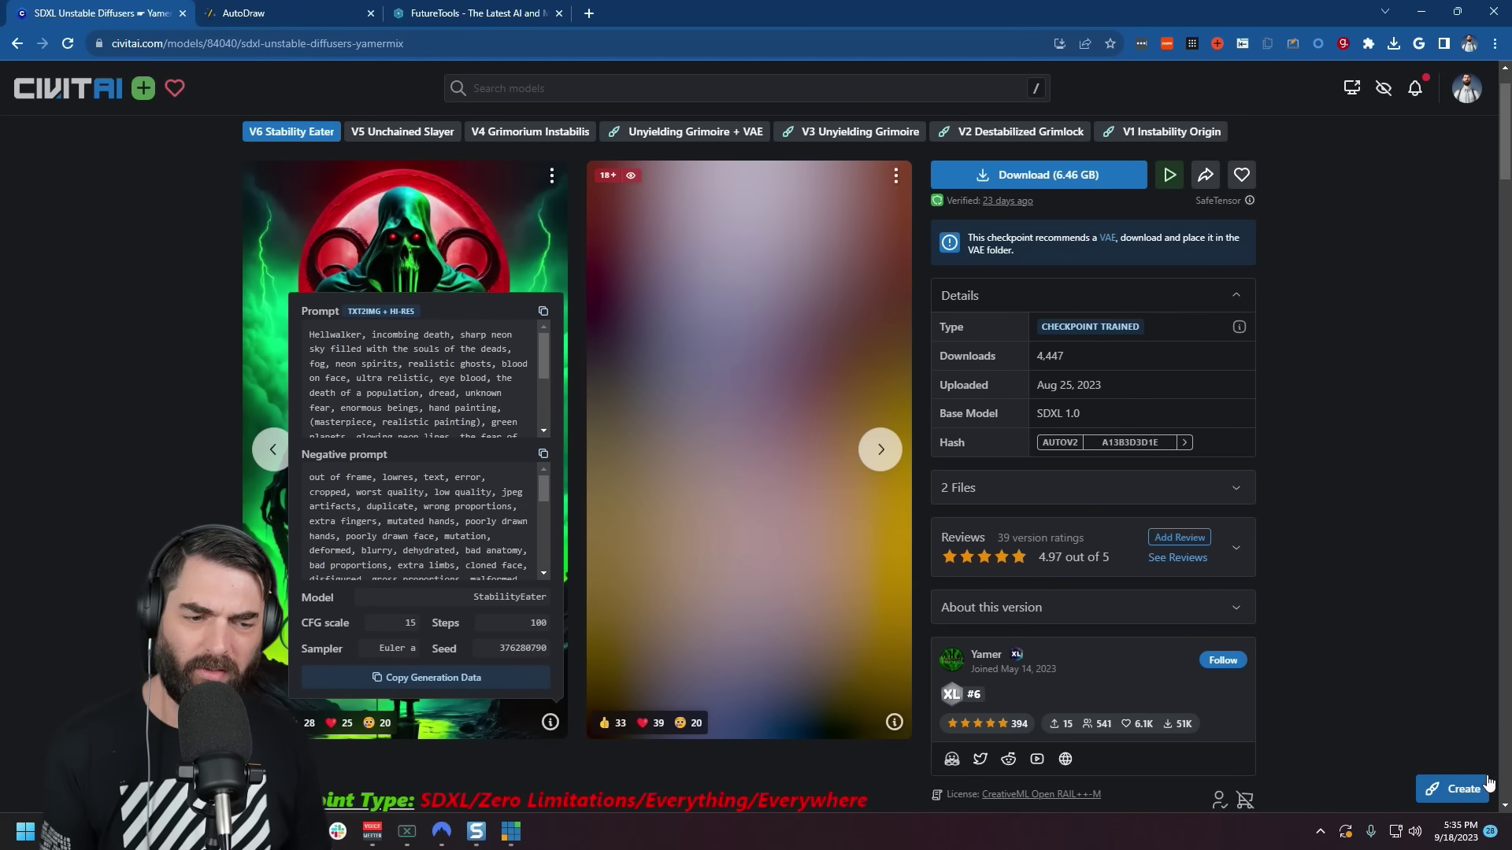
left_click(1463, 789)
scroll(1260, 355, "down", 5)
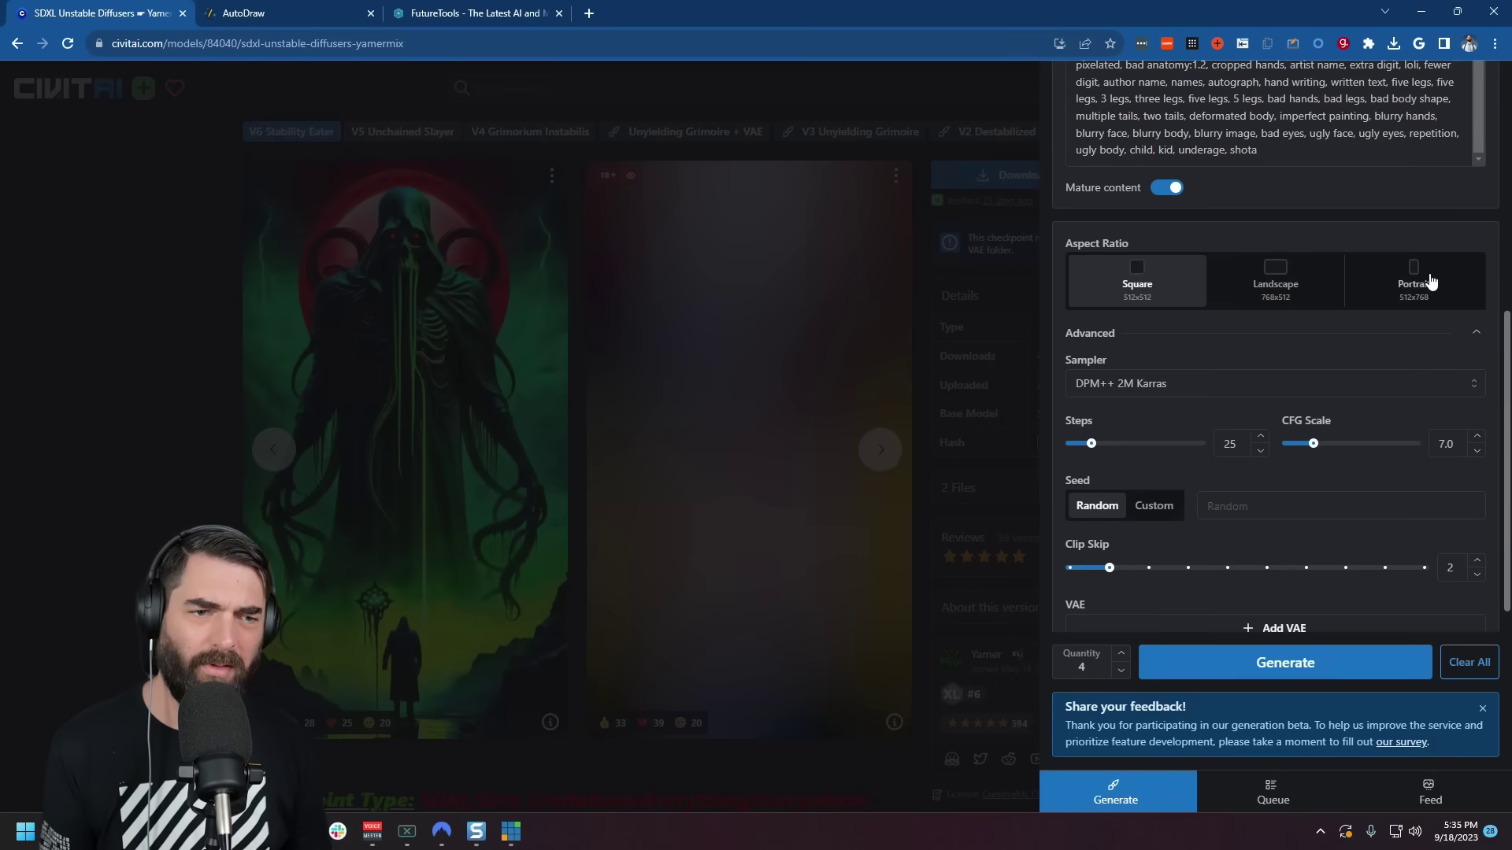
left_click(1429, 283)
left_click(1386, 380)
left_click(1097, 425)
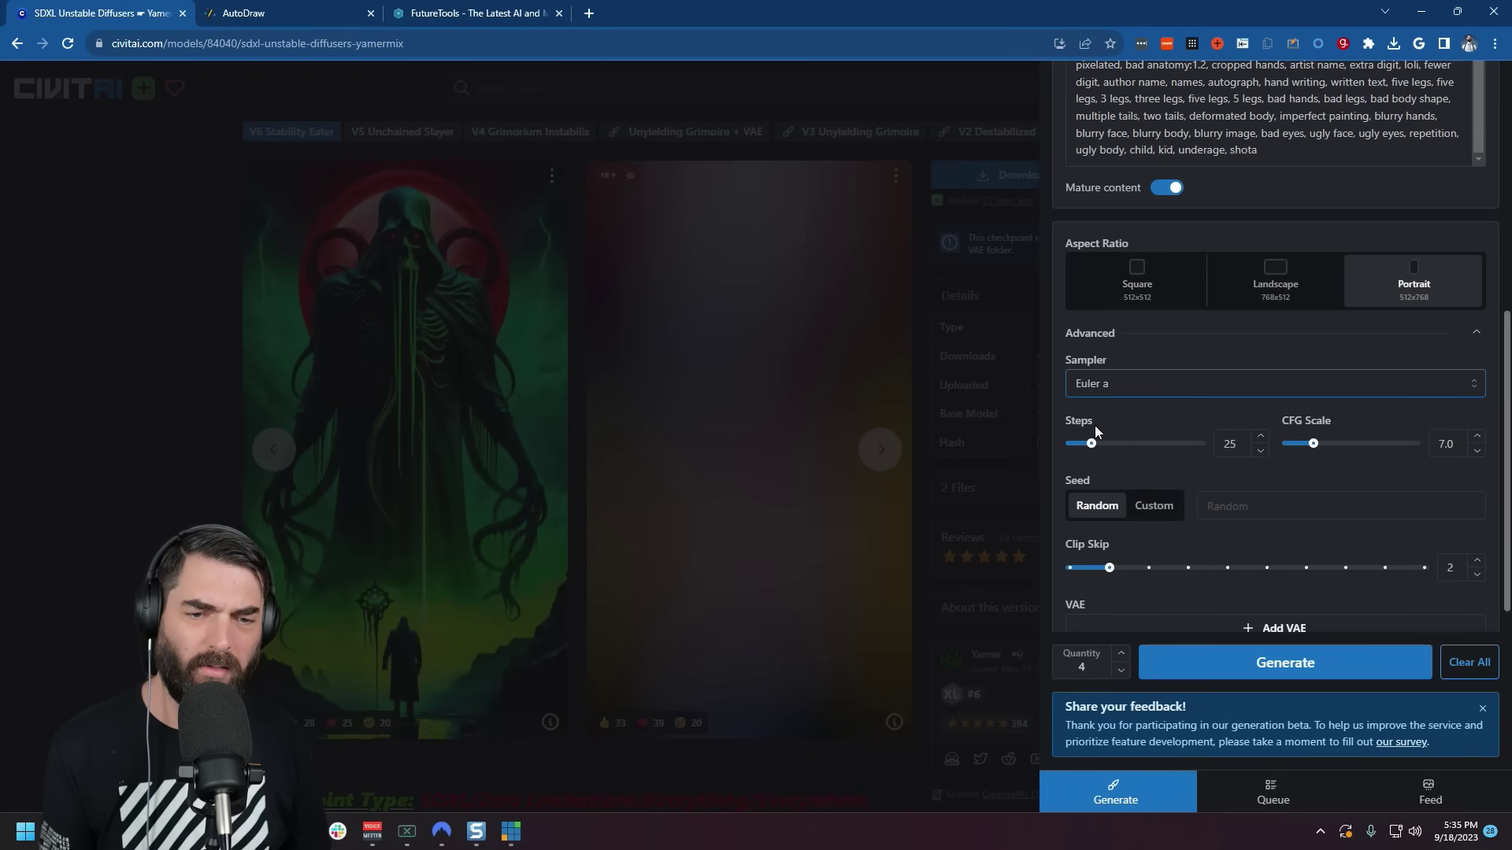
left_click_drag(1092, 444, 1160, 448)
left_click_drag(1314, 444, 1339, 447)
left_click(550, 725)
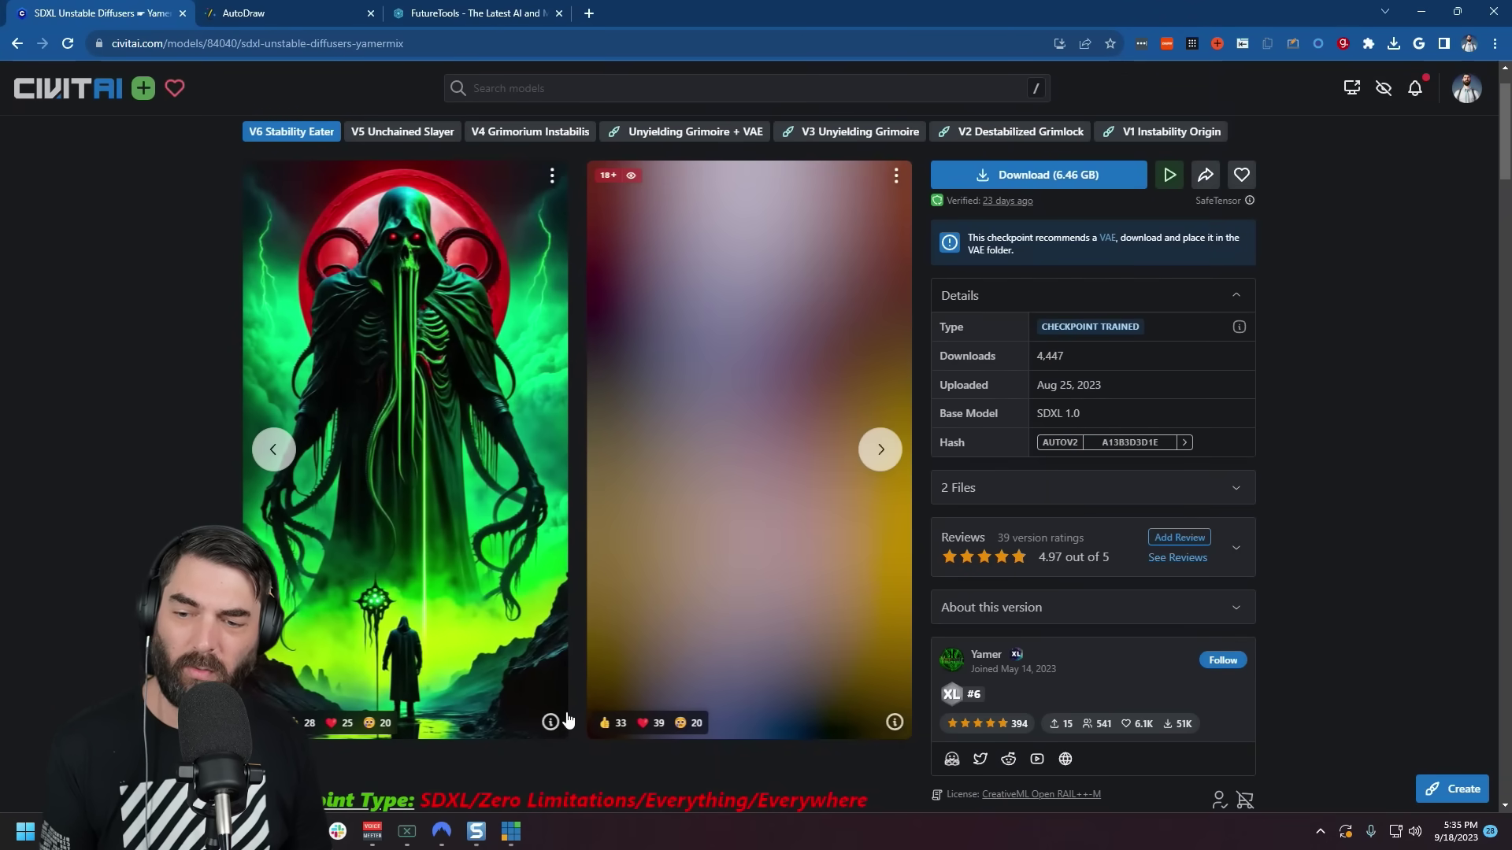
left_click(549, 723)
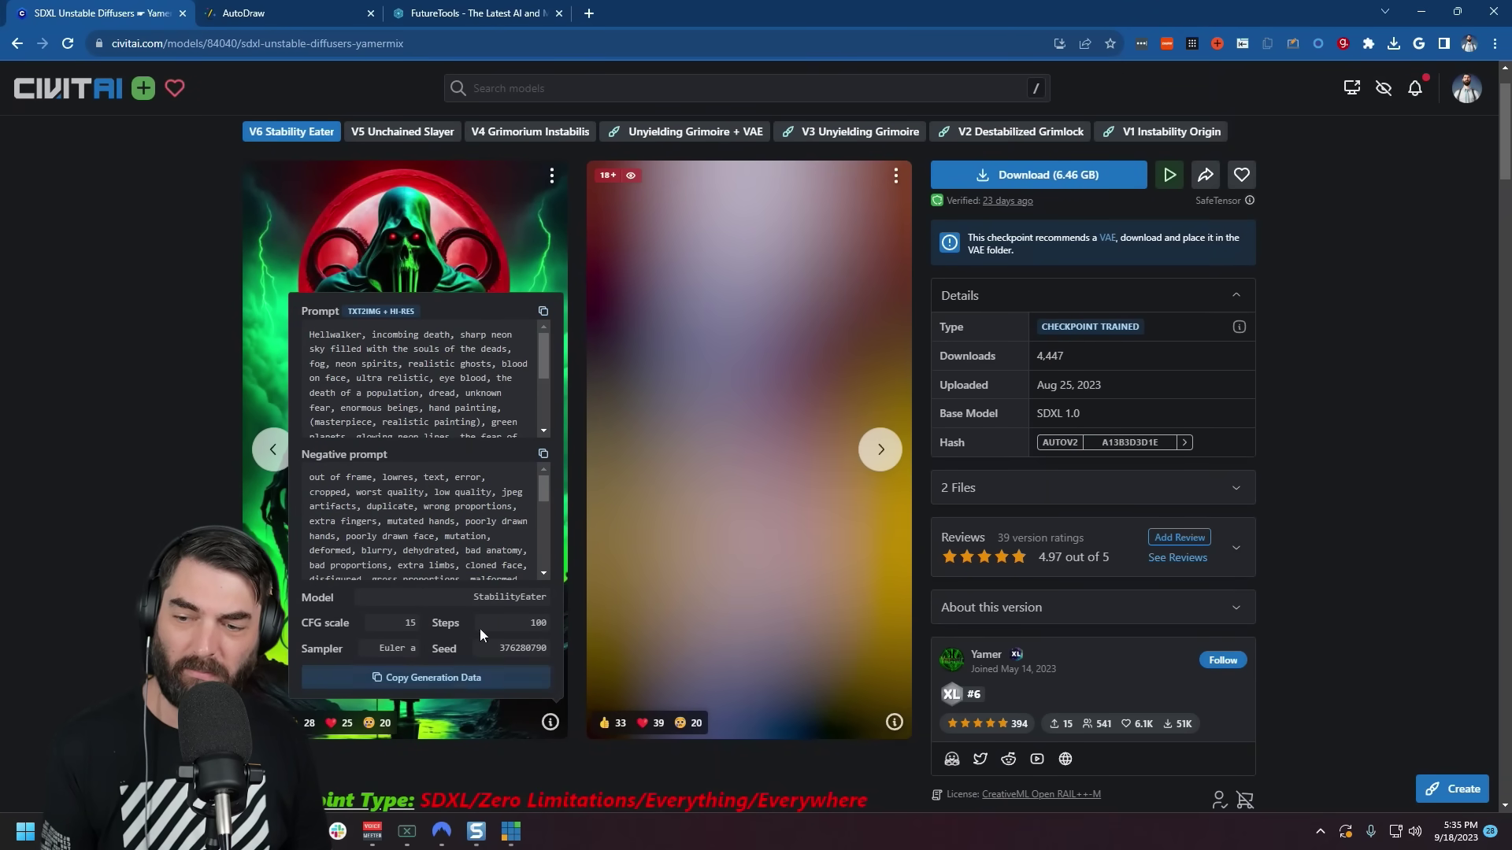
left_click(1453, 788)
scroll(1481, 481, "down", 8)
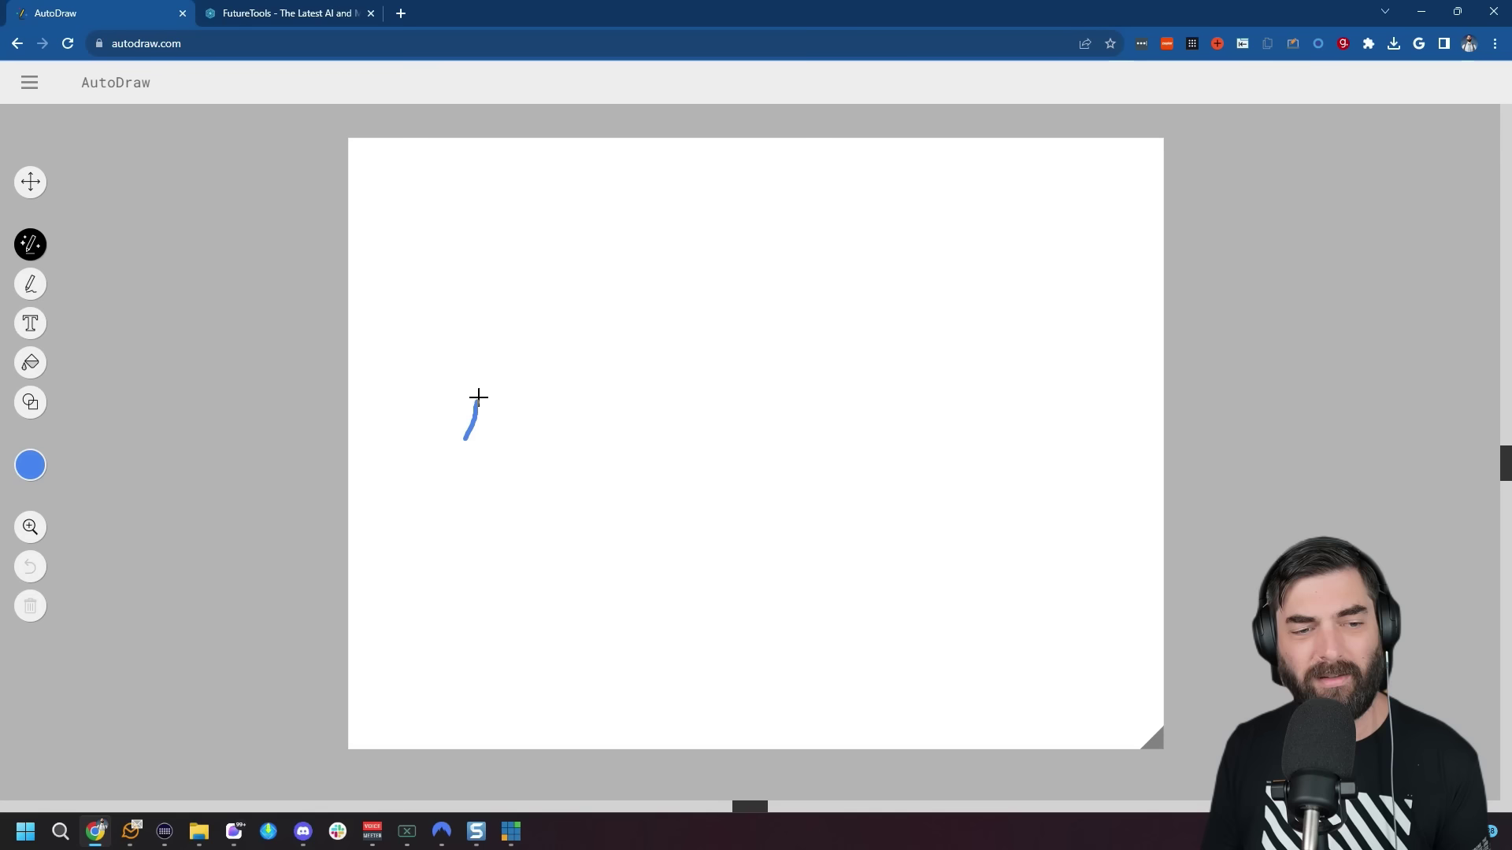
Sketch a car and replace it with the clean sedan drawing from the suggestions.
left_click_drag(561, 356, 668, 394)
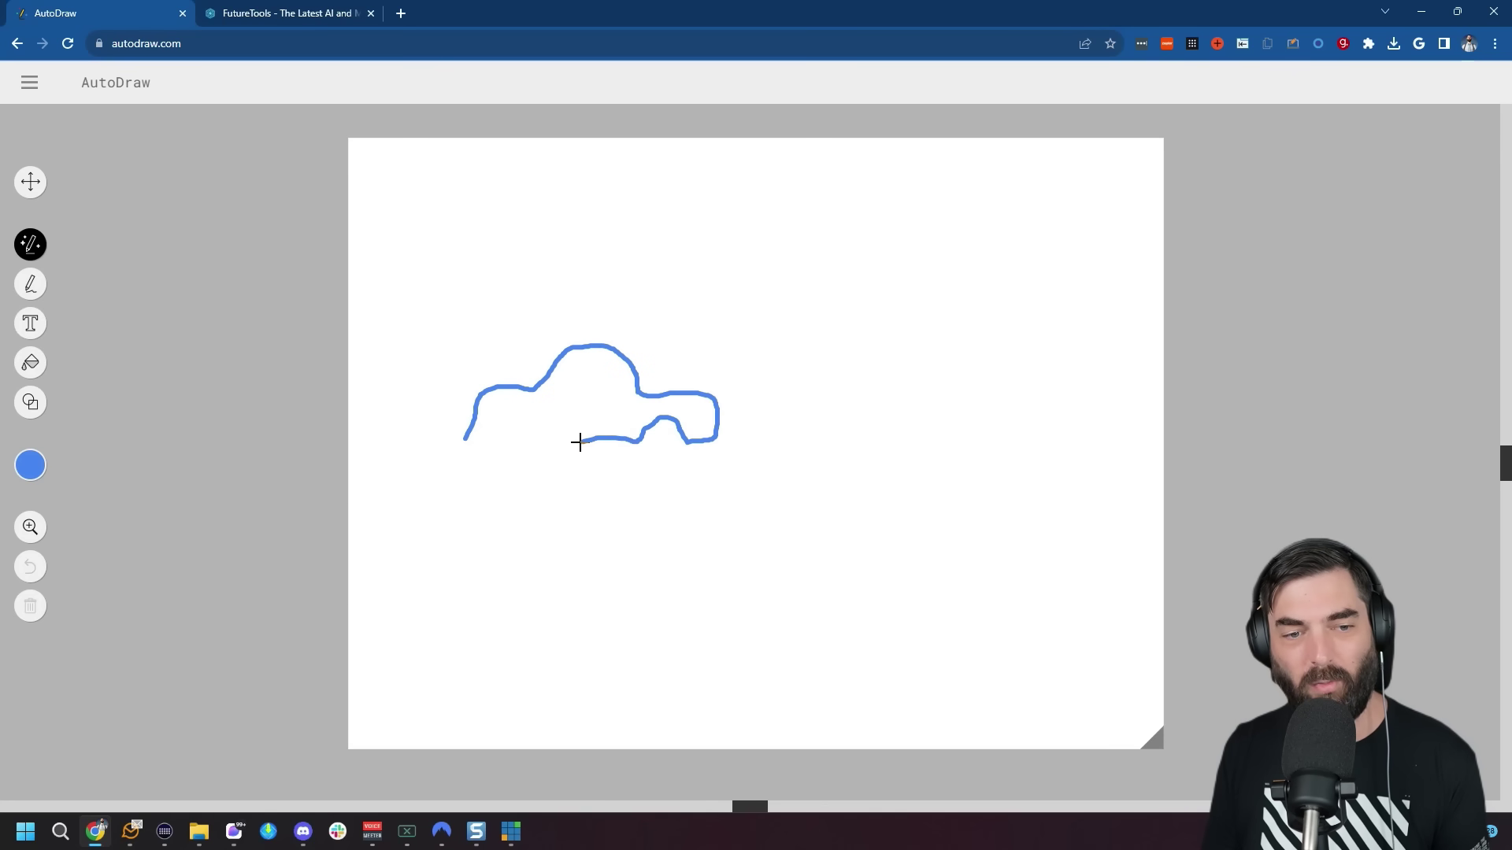
mouse_move(536, 446)
left_mouse_down()
mouse_move(466, 432)
mouse_move(526, 441)
left_mouse_up()
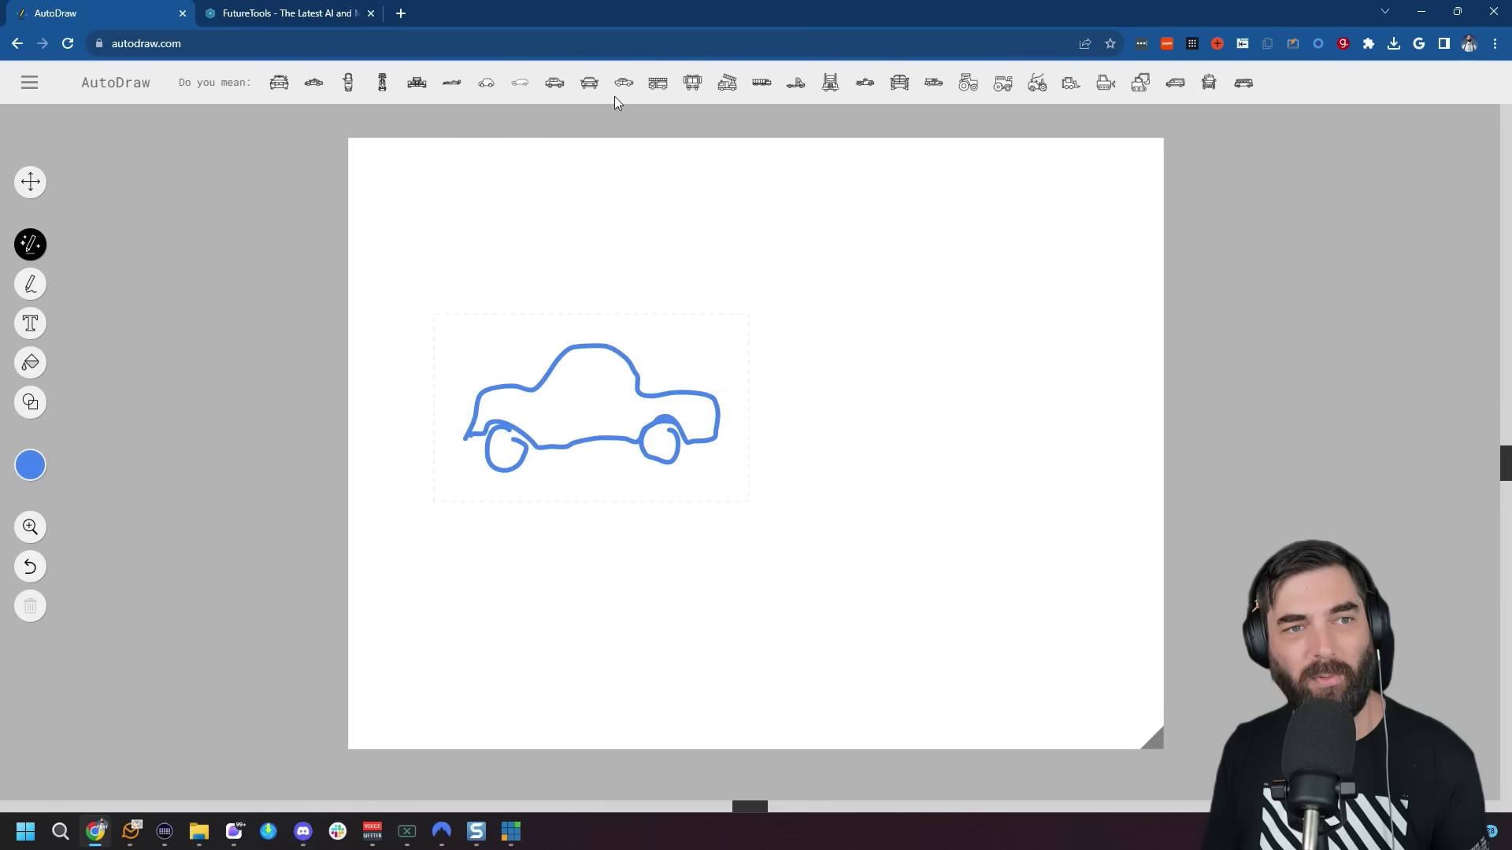
left_click(521, 85)
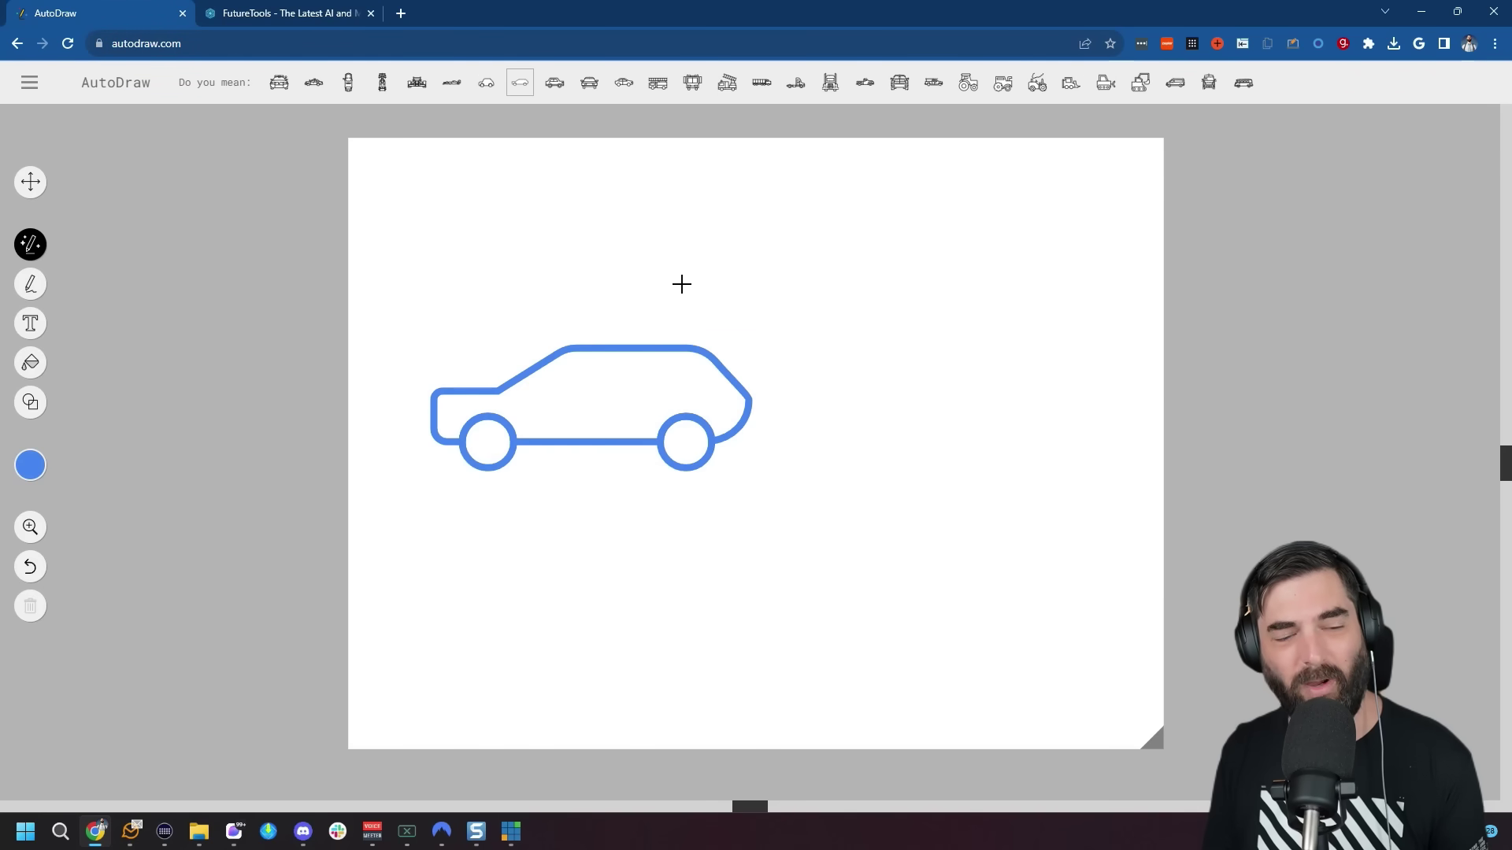
left_click(496, 87)
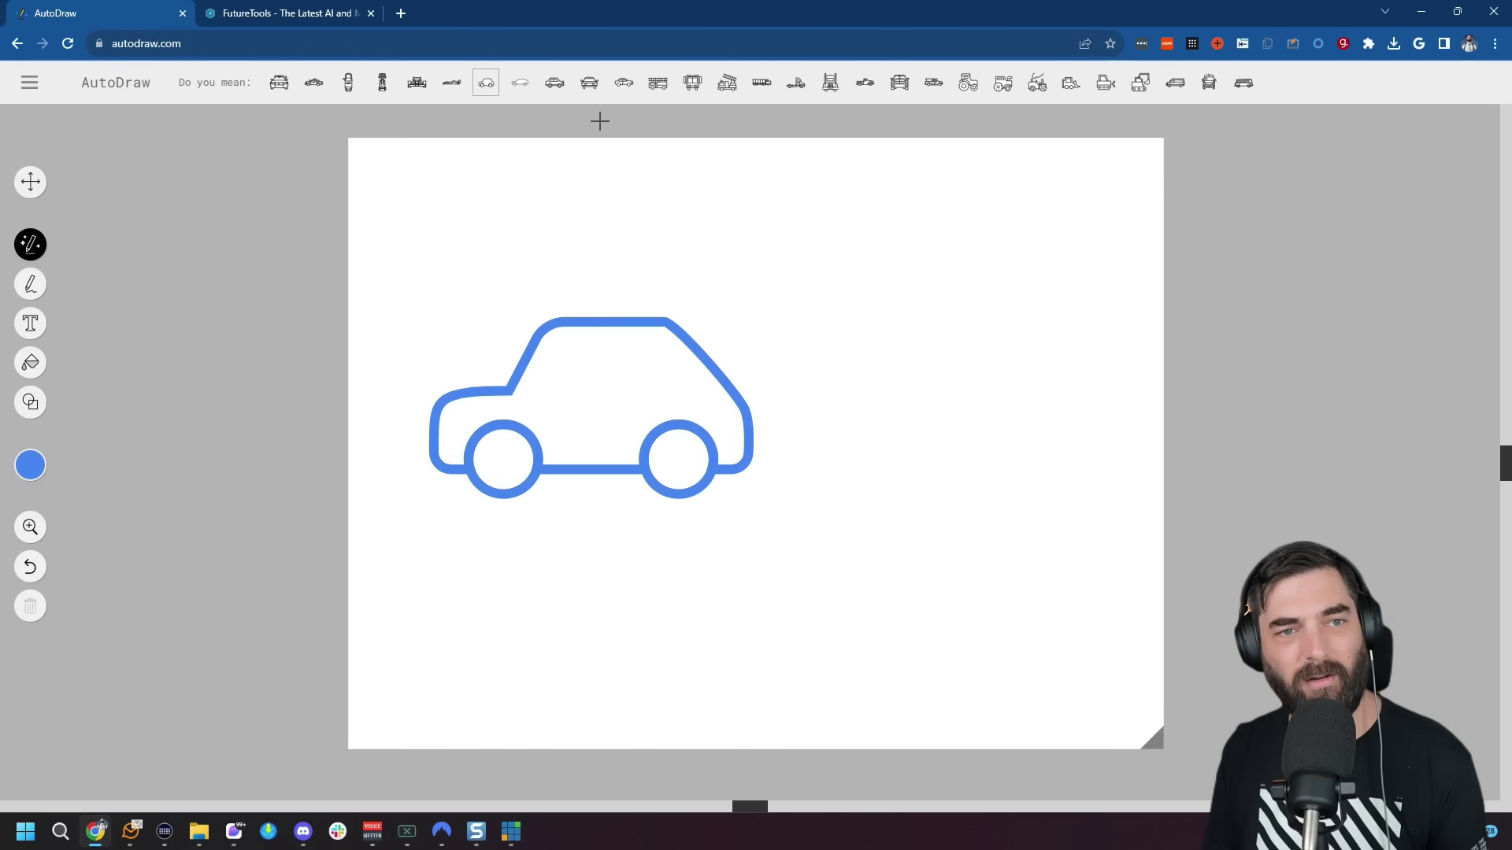
left_click(564, 90)
left_click(635, 92)
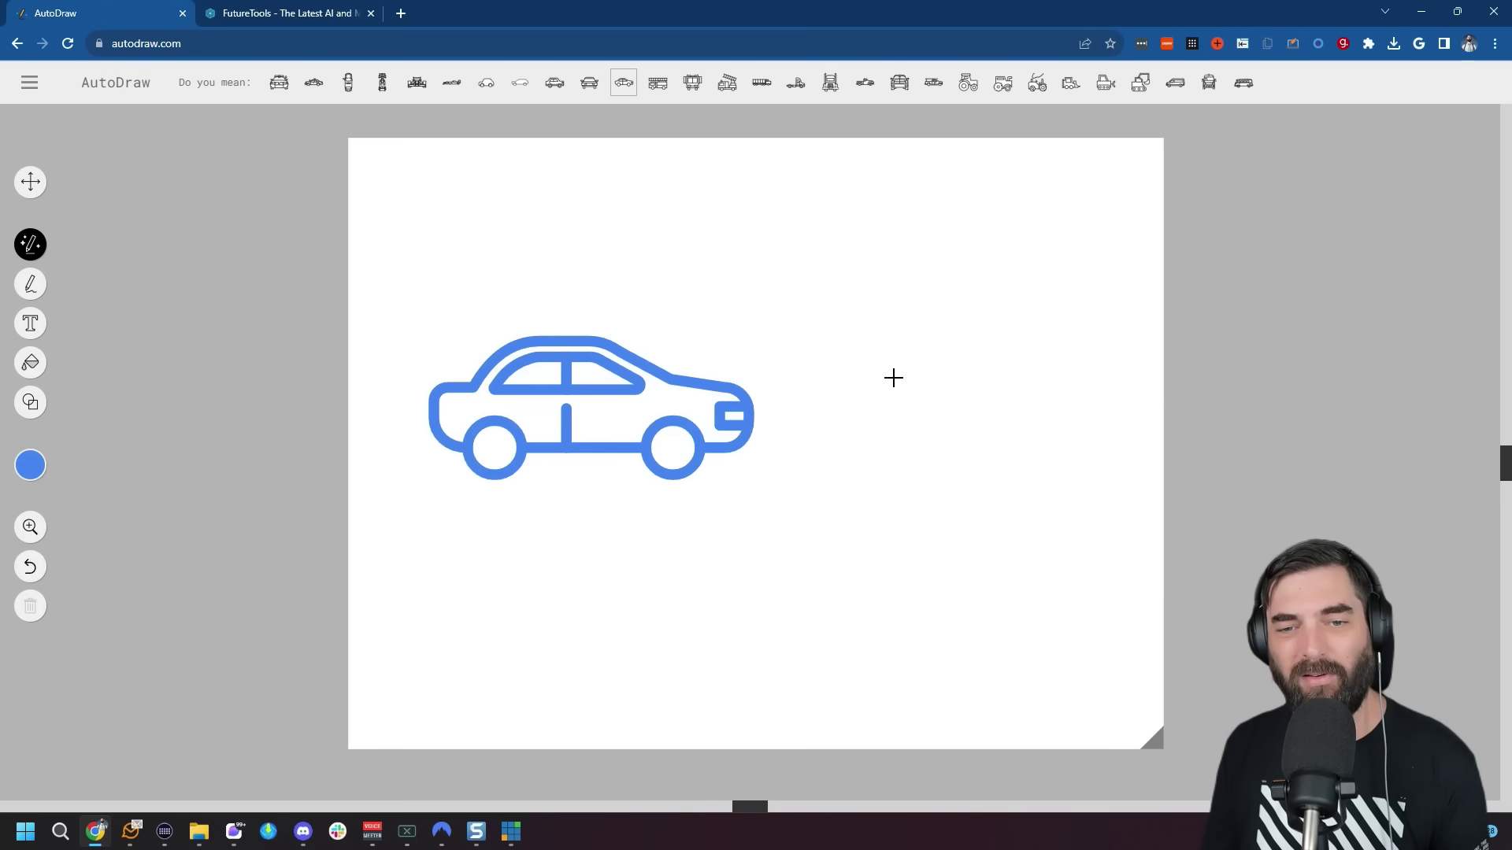
Doodle a penguin beside the car and swap in a clean thick-outlined penguin icon.
mouse_move(1022, 428)
left_mouse_down()
mouse_move(1023, 379)
mouse_move(915, 270)
mouse_move(840, 503)
mouse_move(966, 553)
mouse_move(1022, 448)
mouse_move(1022, 415)
left_mouse_up()
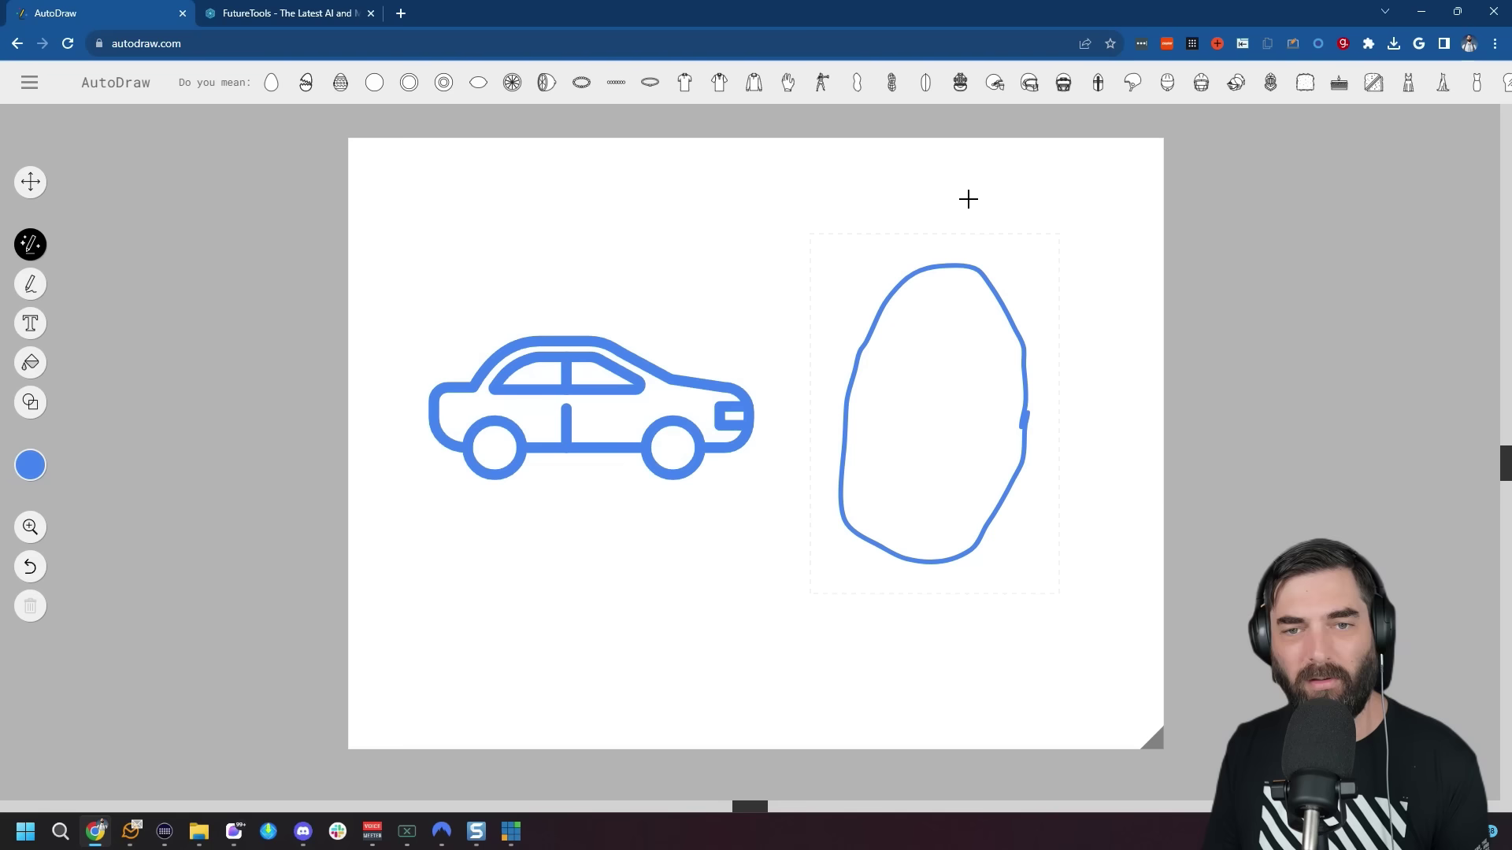
mouse_move(907, 214)
left_mouse_down()
mouse_move(986, 176)
mouse_move(969, 173)
left_mouse_up()
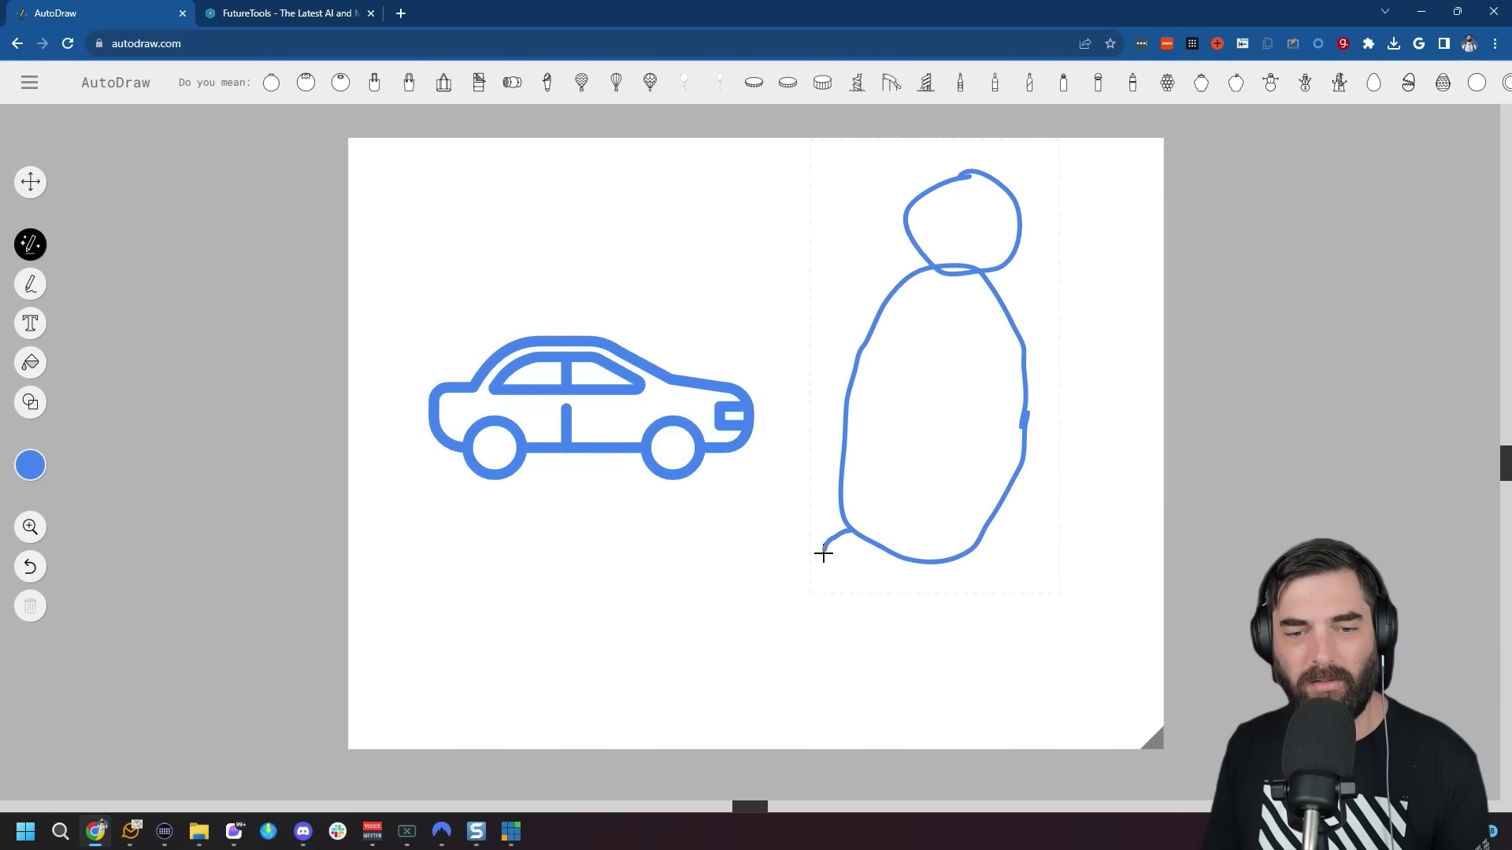
left_click_drag(869, 604, 888, 556)
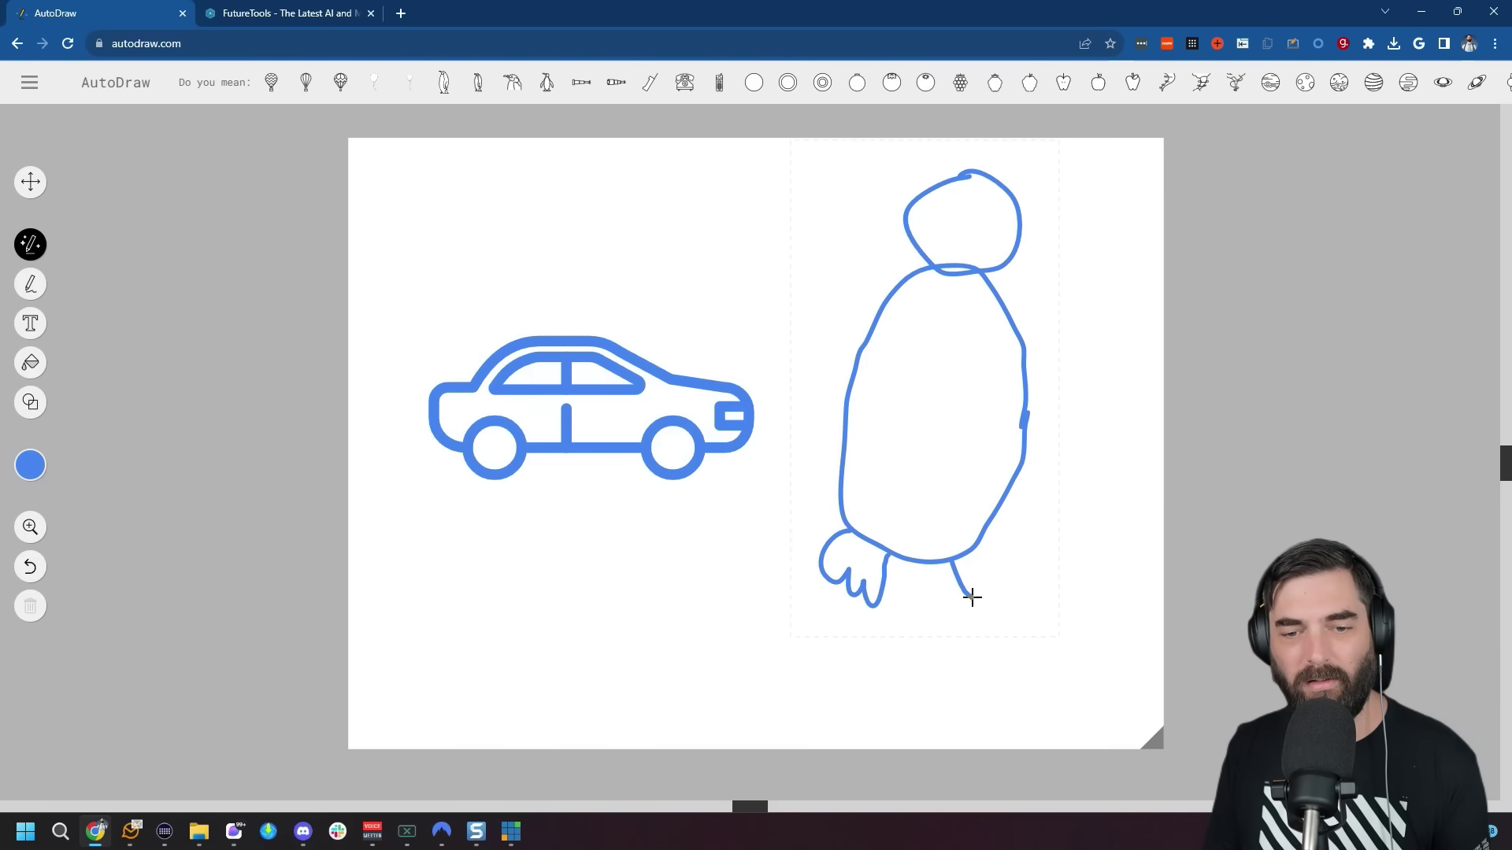
left_click_drag(1009, 540, 990, 523)
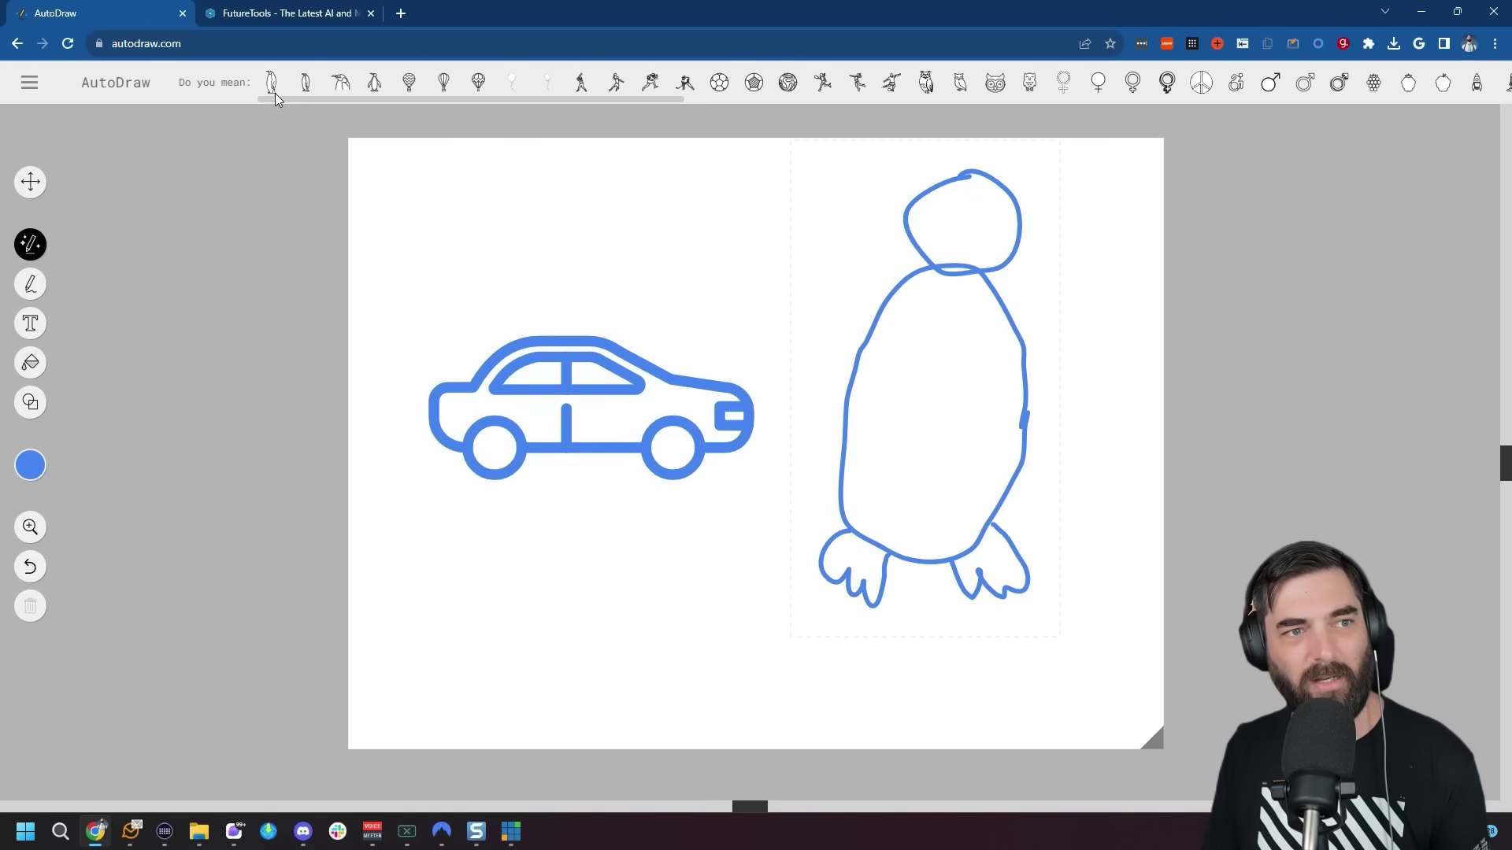
left_click(374, 82)
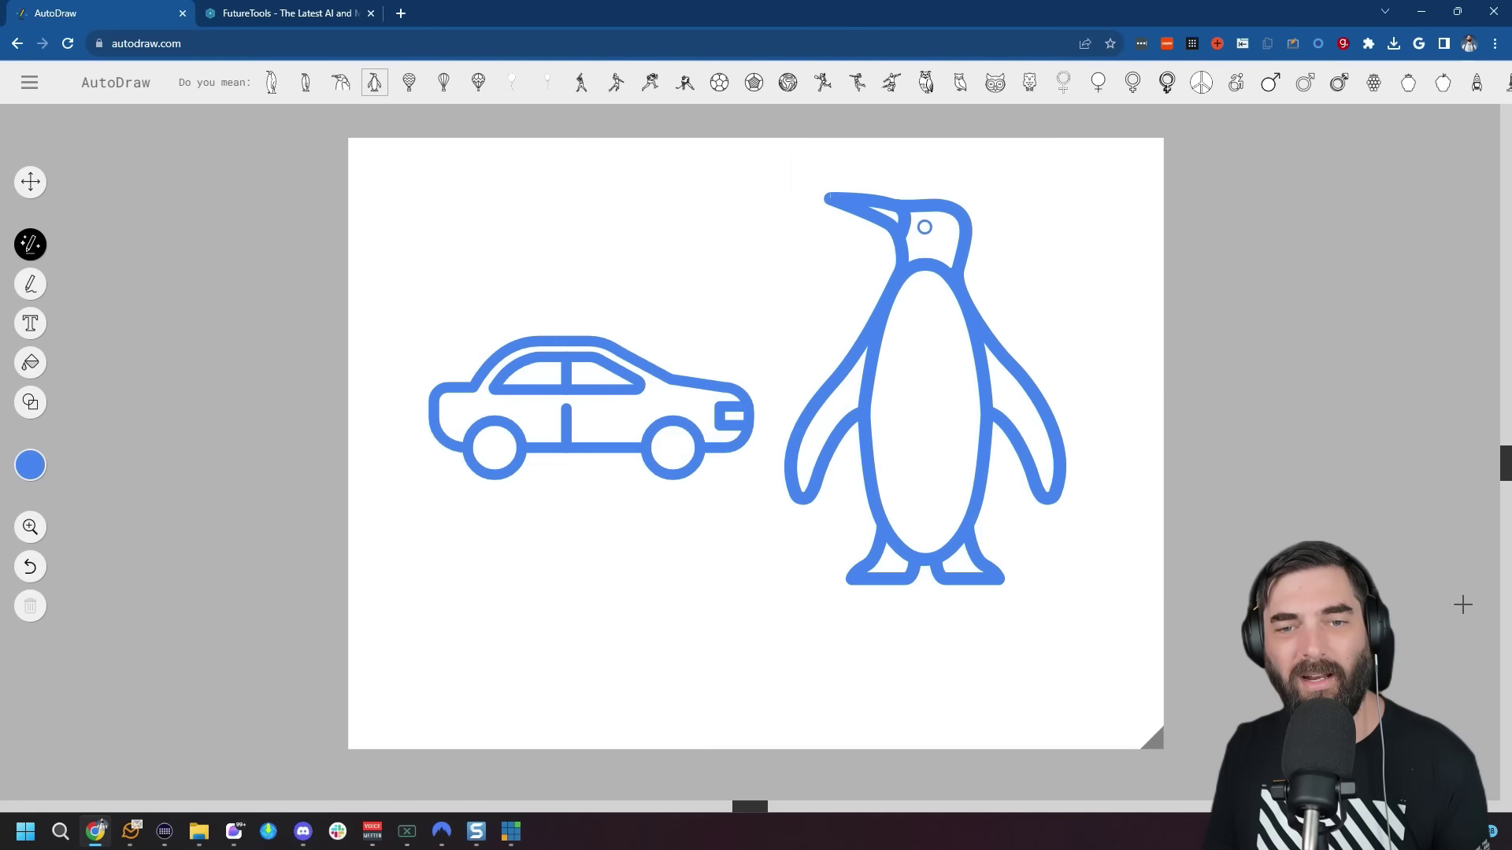
left_click(340, 83)
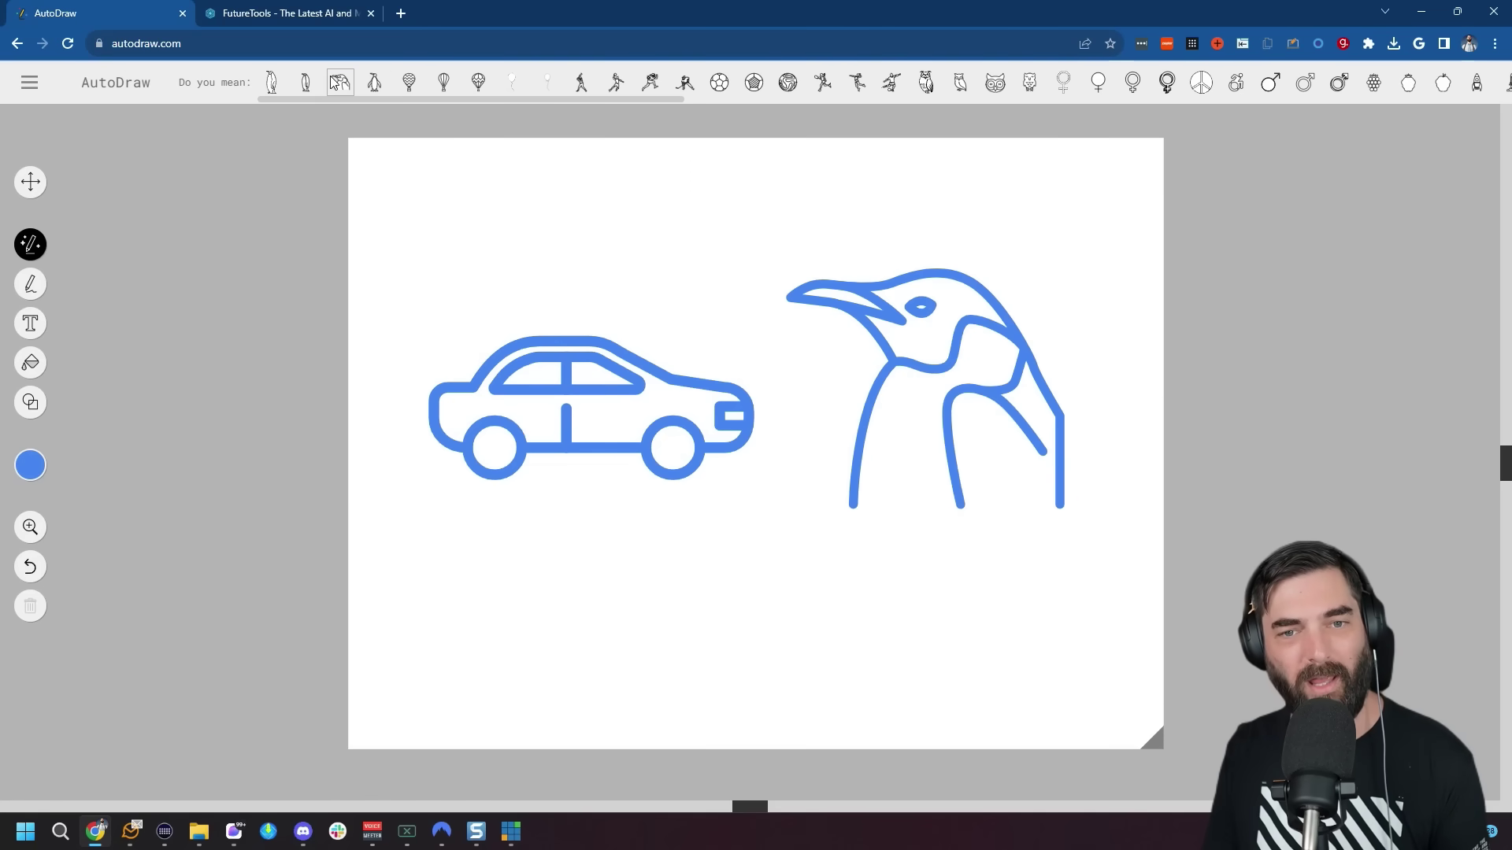
left_click(306, 82)
left_click(276, 85)
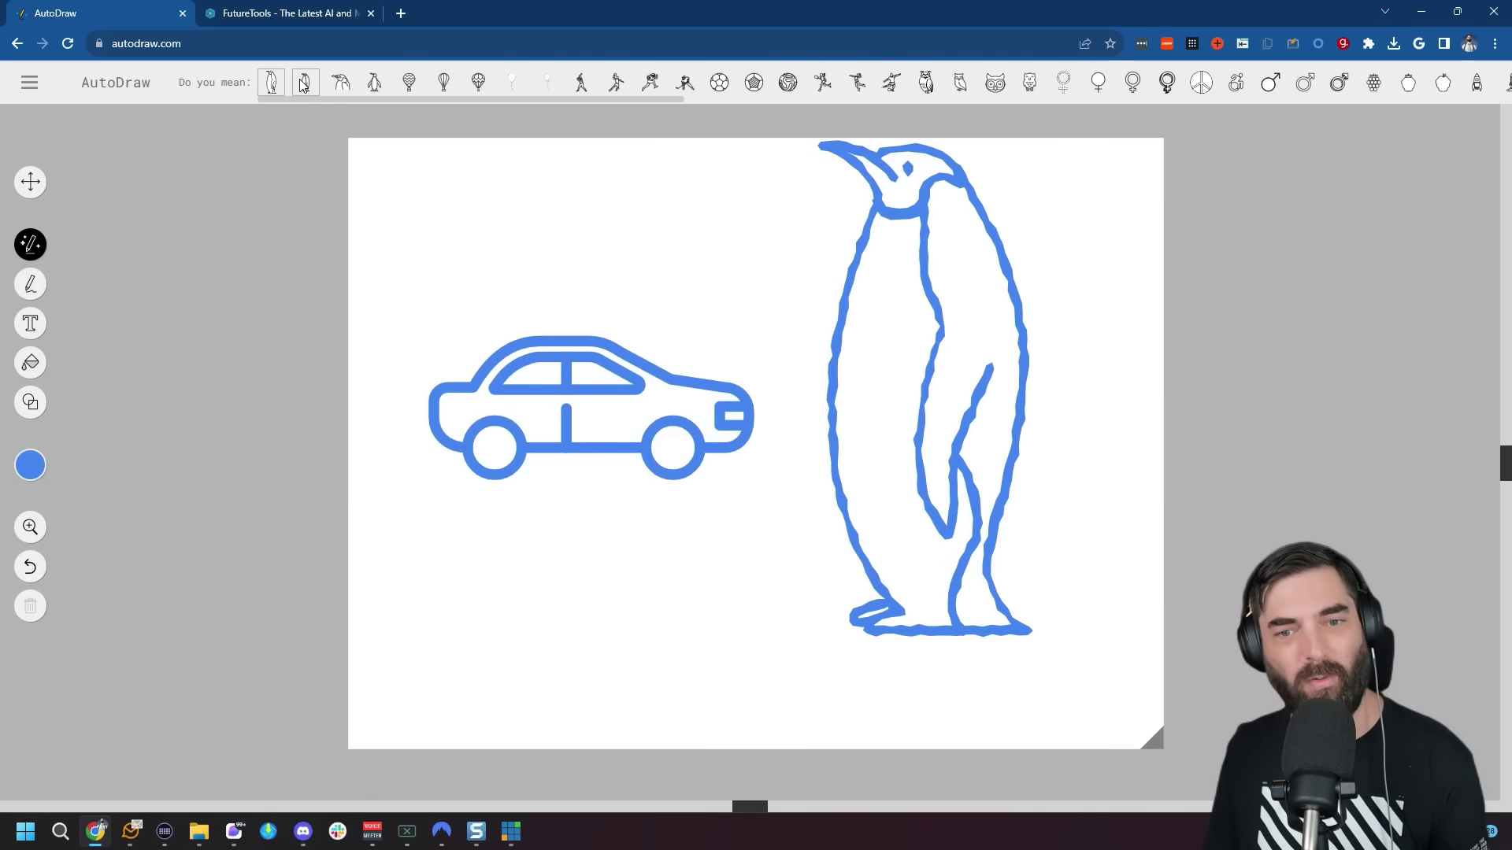
left_click(305, 84)
Keep the winged penguin, sketch a whiskered cat head below the car, and swap in the clean cat face.
left_click(337, 85)
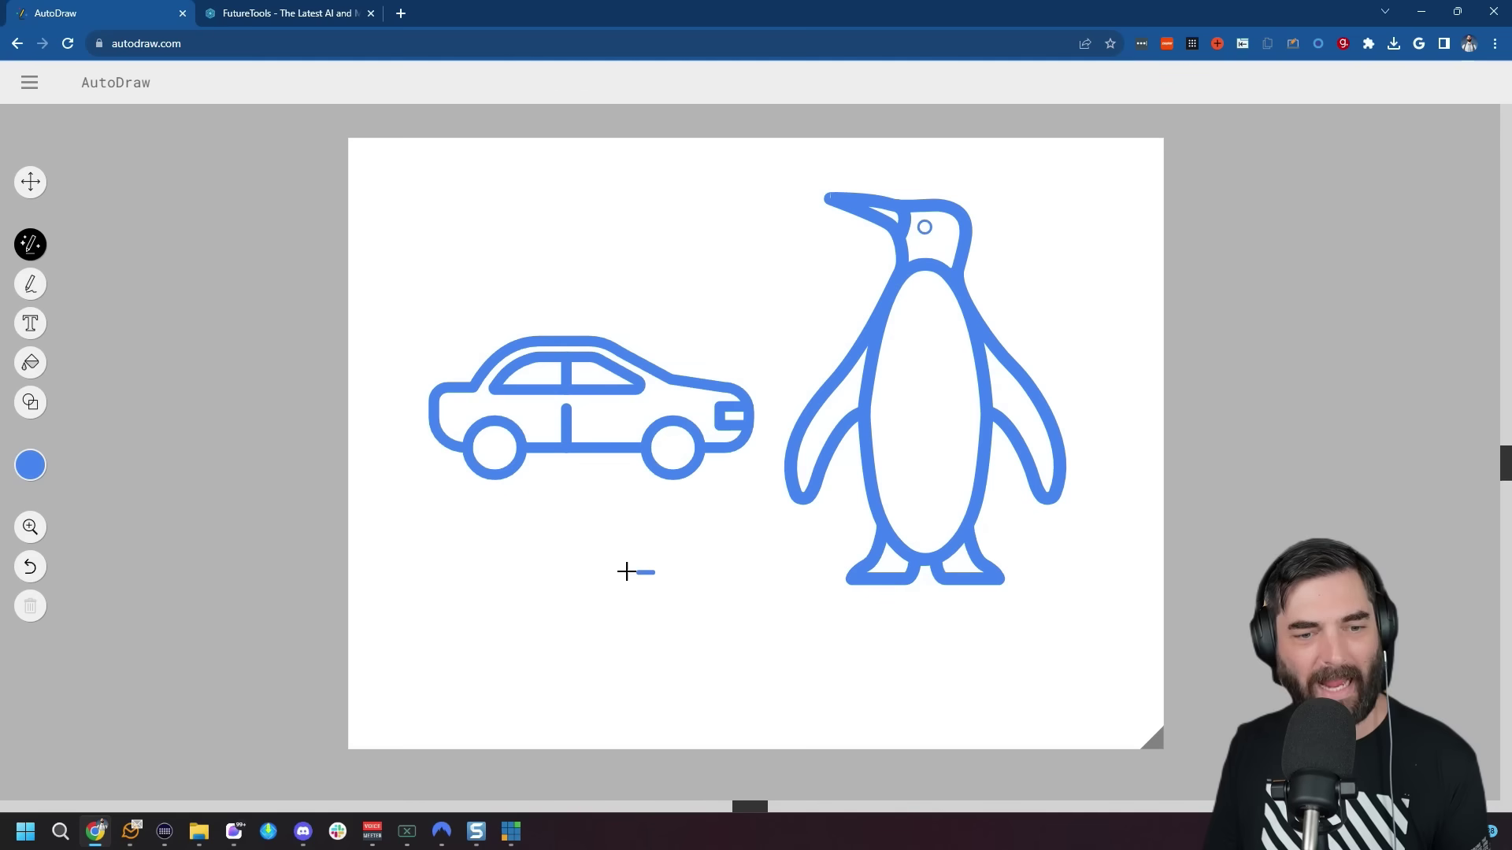
mouse_move(634, 569)
left_mouse_down()
mouse_move(692, 682)
mouse_move(635, 565)
mouse_move(694, 585)
left_mouse_up()
mouse_move(626, 640)
left_mouse_down()
mouse_move(588, 641)
mouse_move(589, 687)
left_mouse_up()
left_click_drag(668, 652, 745, 652)
left_click_drag(679, 664, 714, 694)
left_click_drag(622, 605, 640, 605)
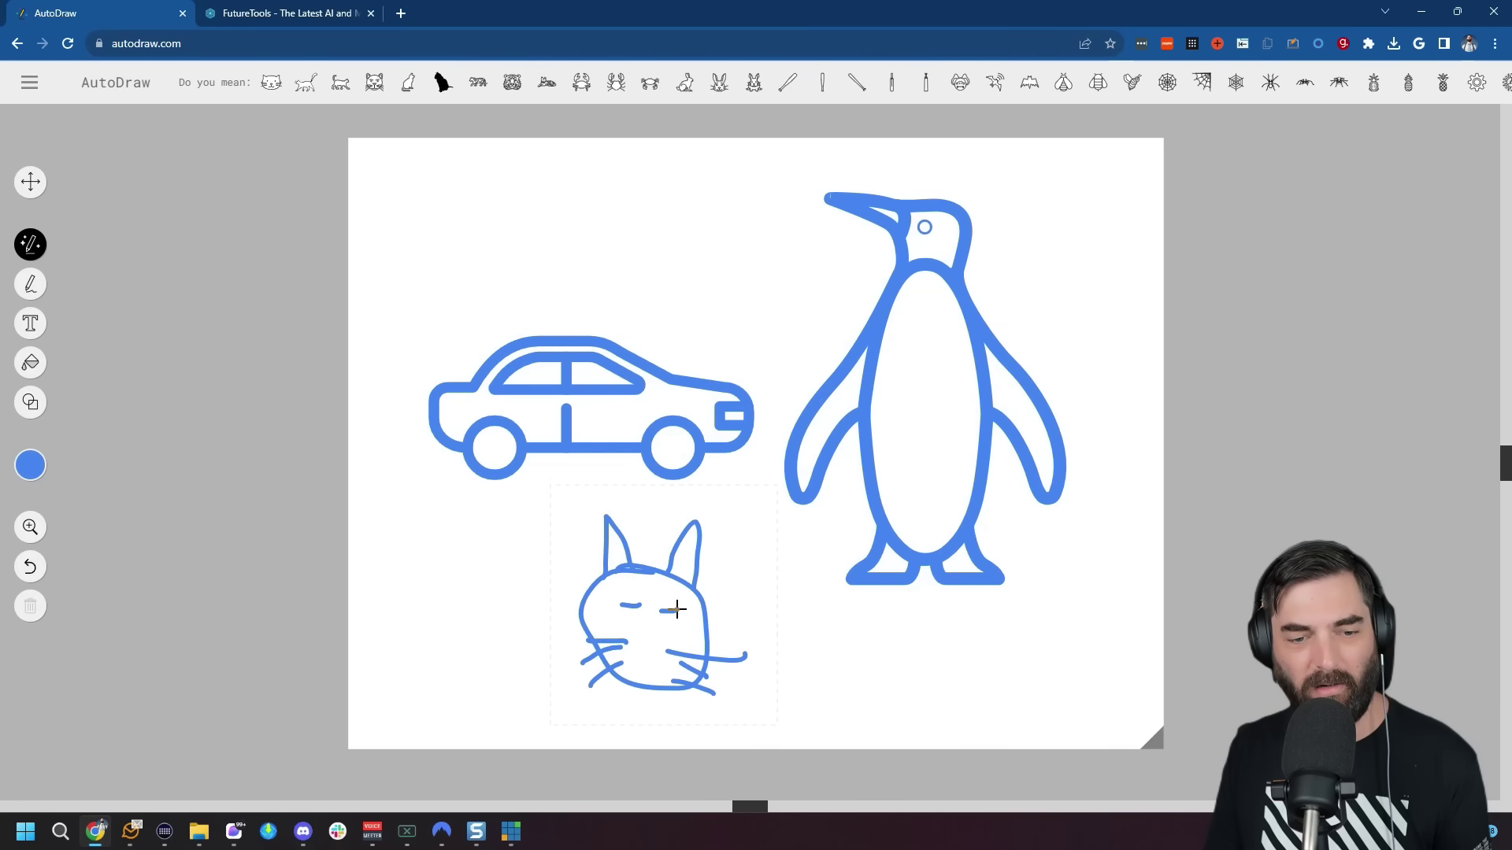
left_click(271, 82)
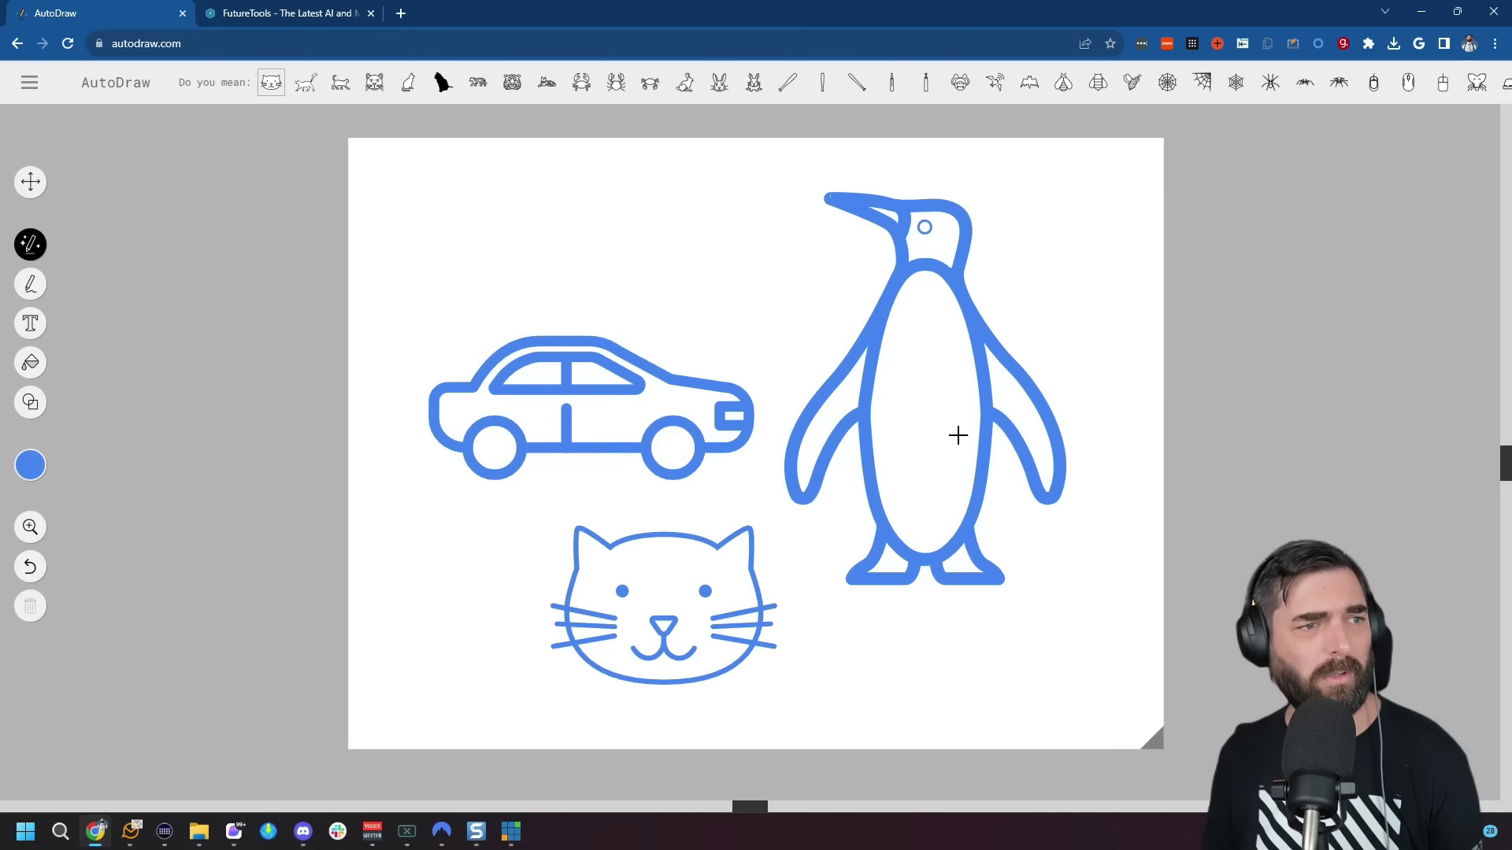
Fill the car body with yellow and its wheels with black using the Fill tool.
left_click(30, 362)
left_click(28, 468)
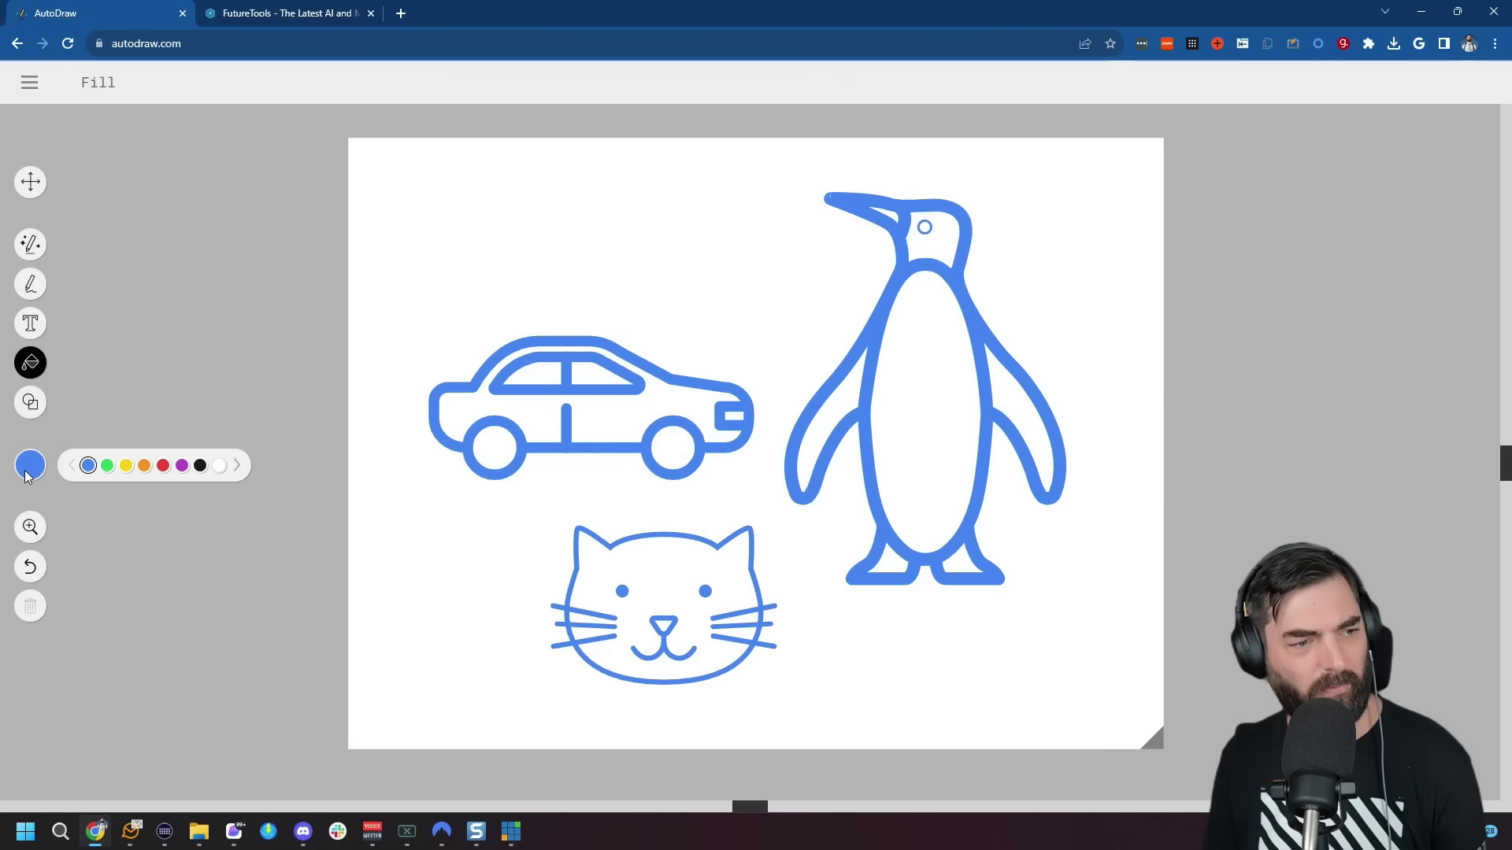
left_click(126, 465)
left_click(532, 406)
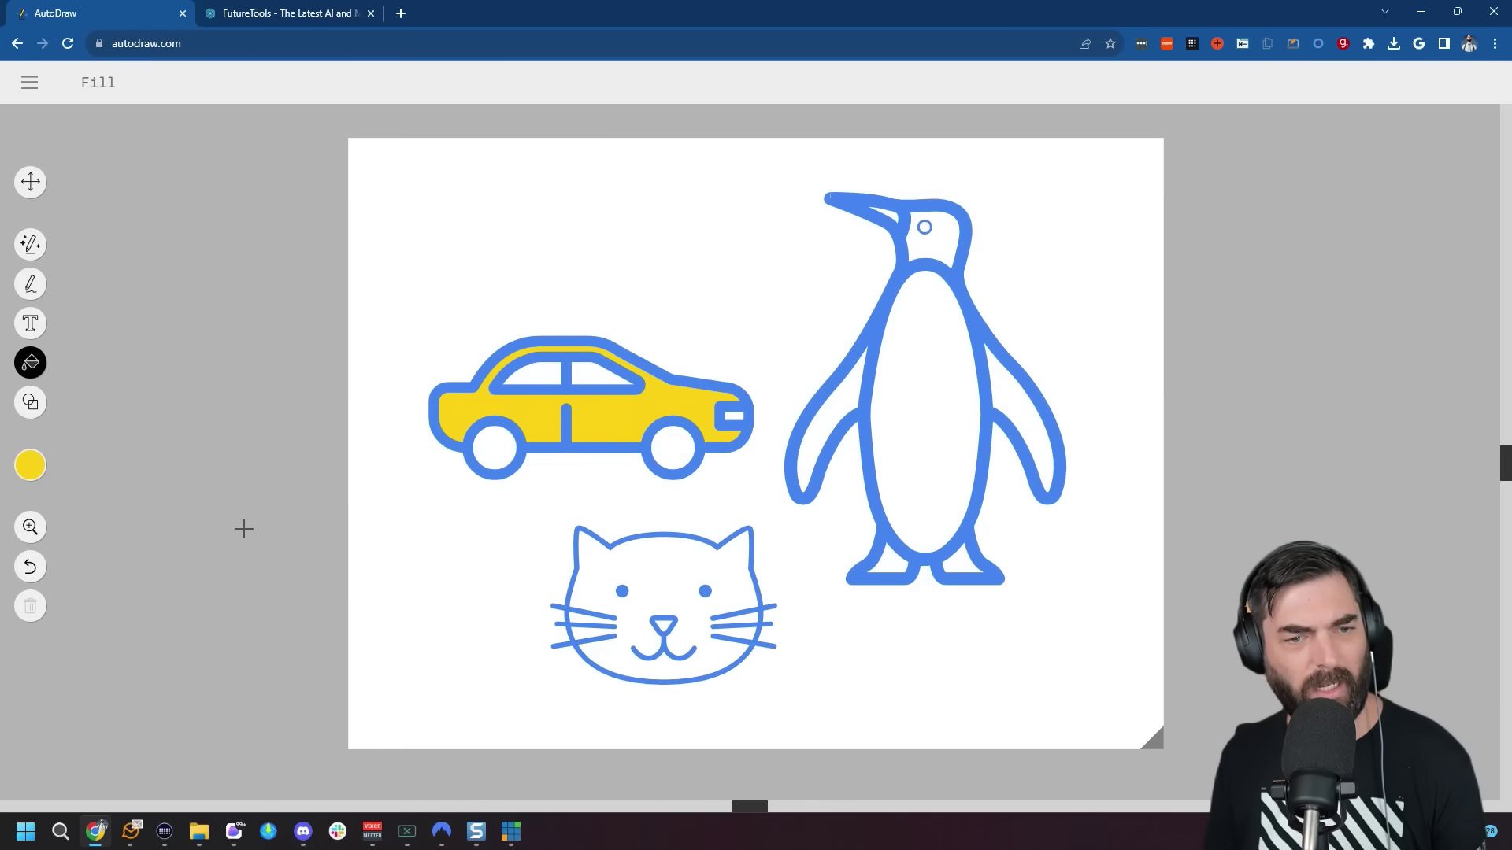
left_click(37, 467)
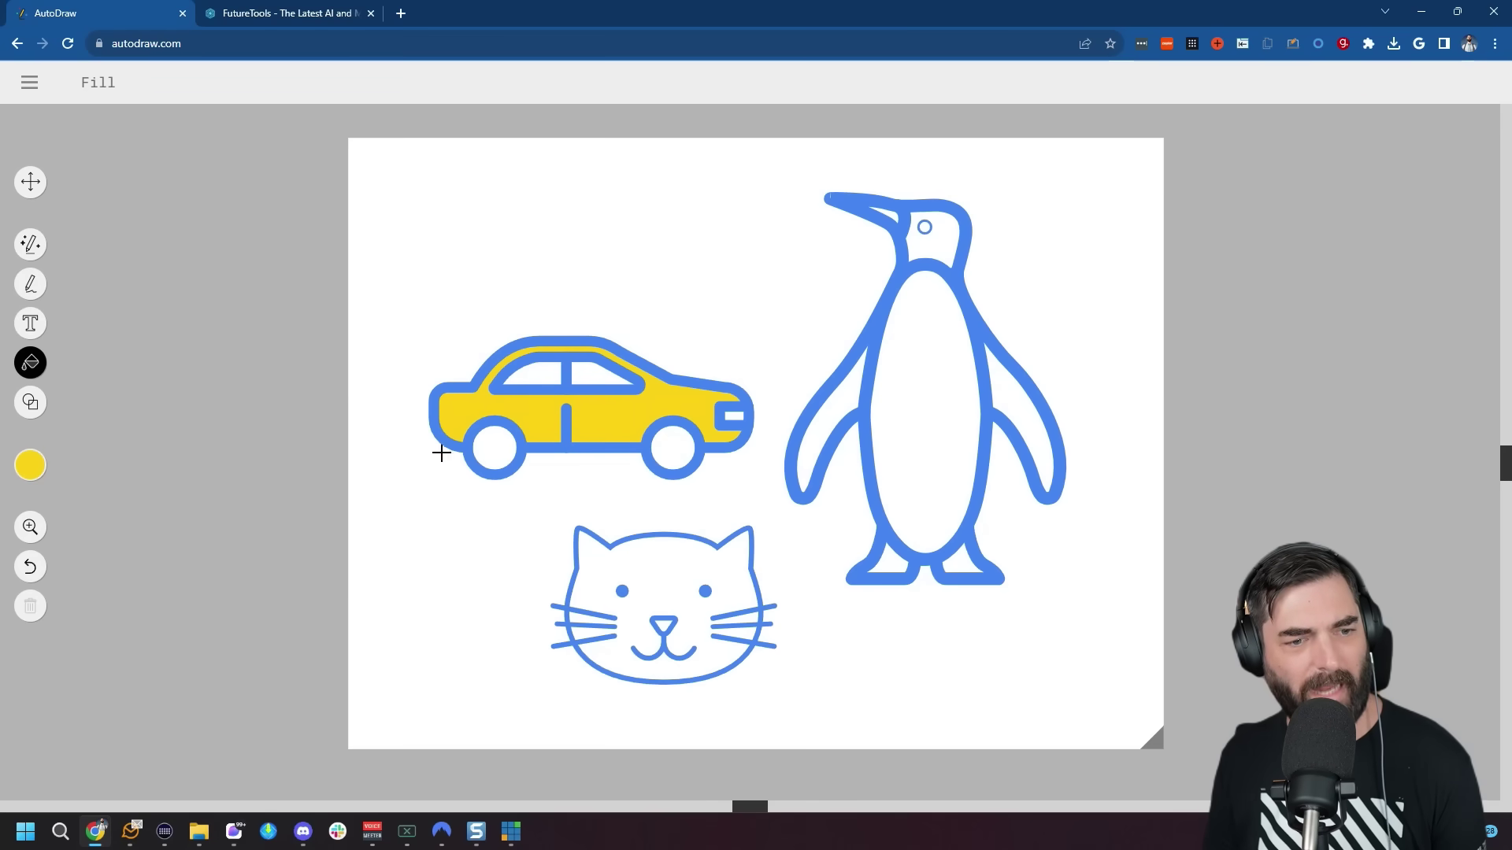
left_click(32, 473)
left_click(198, 467)
left_click(504, 447)
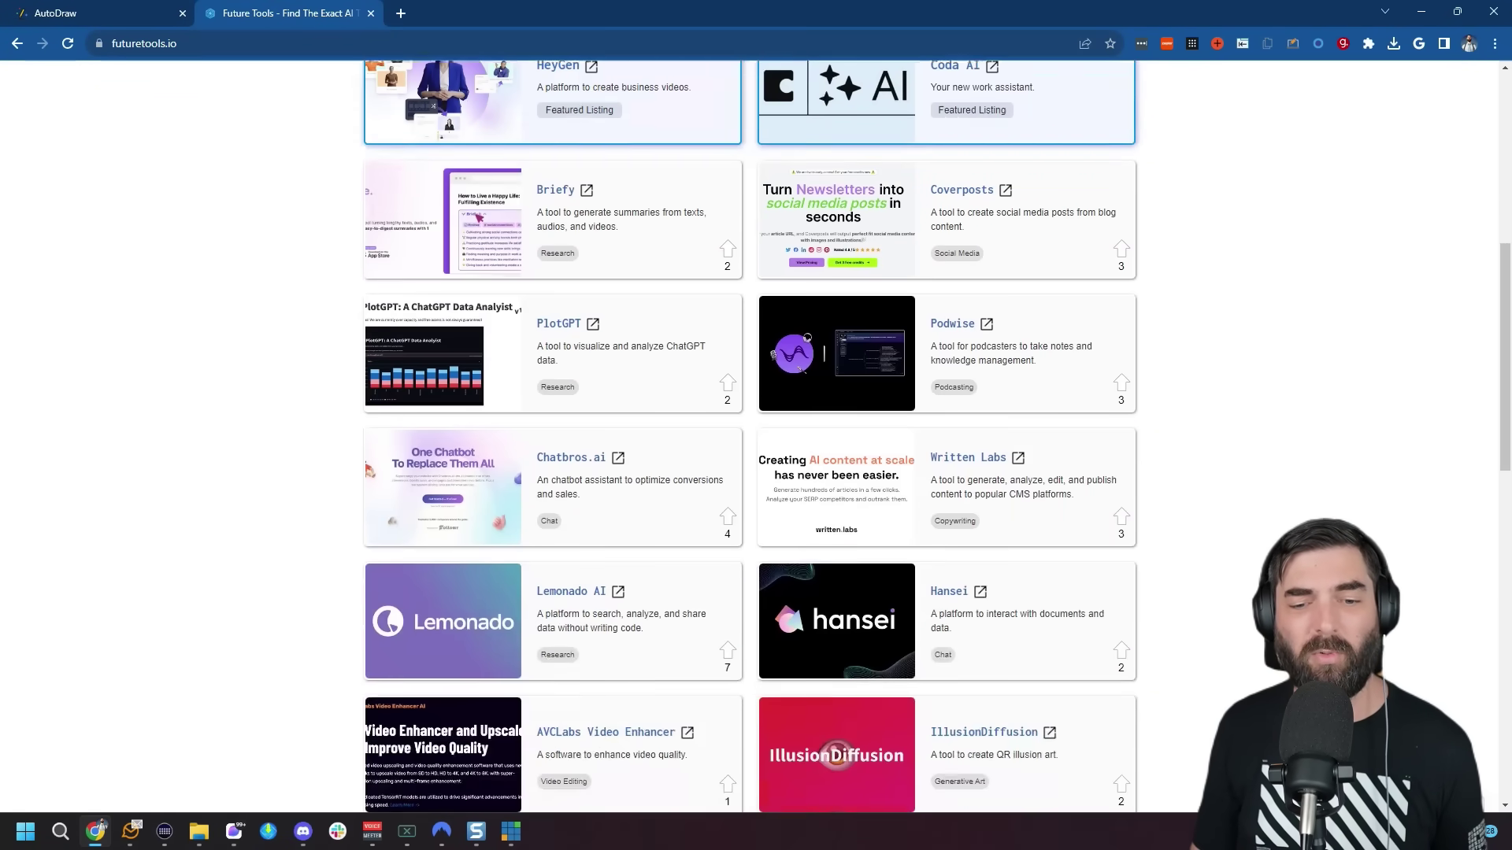
Browse Future Tools' AI News and Videos & Podcasts pages, then return to the home page.
scroll(835, 180, "up", 20)
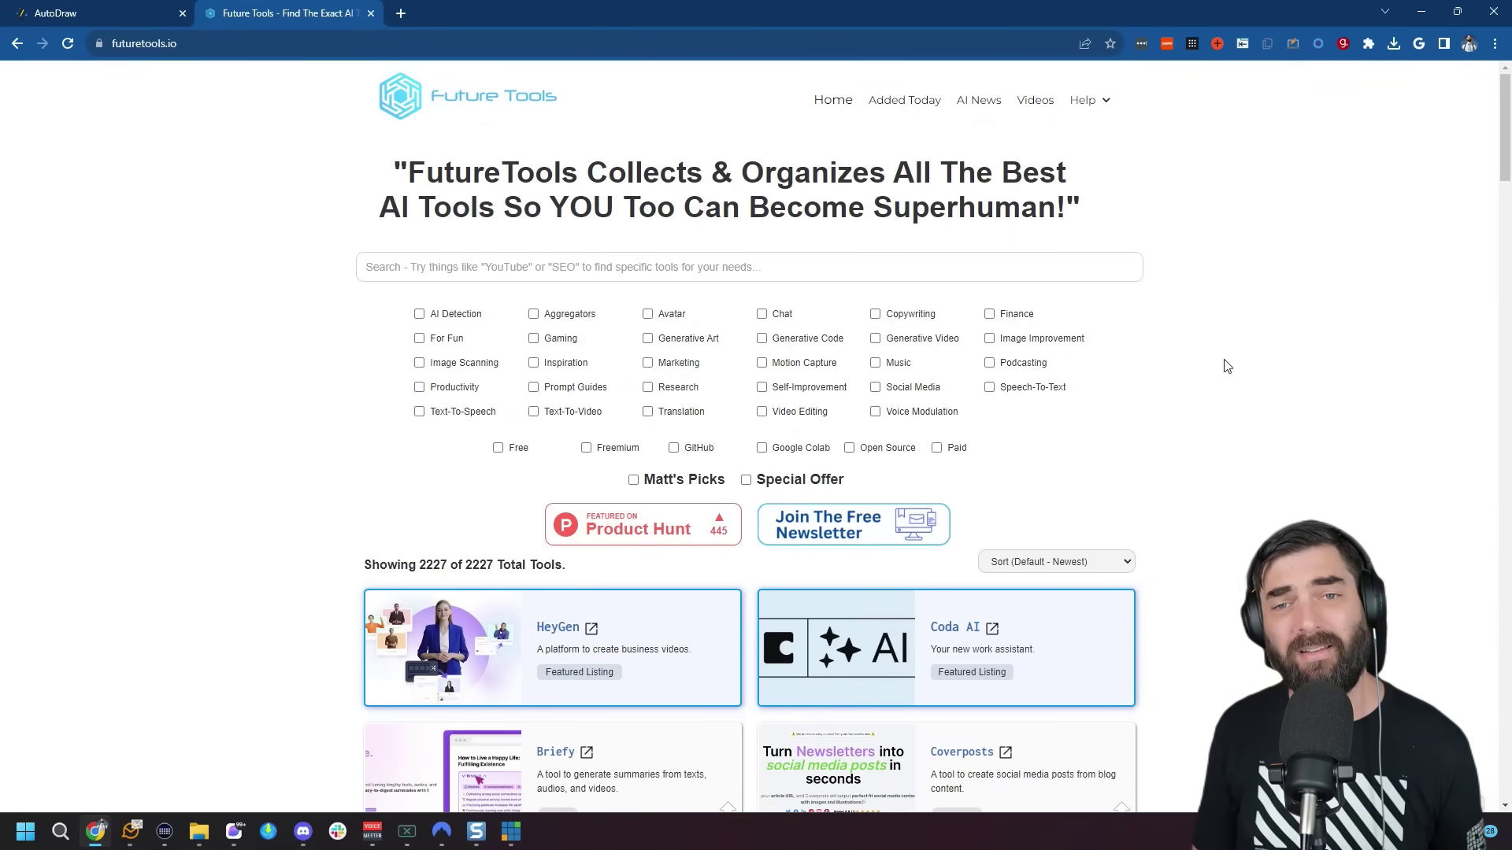
left_click(979, 100)
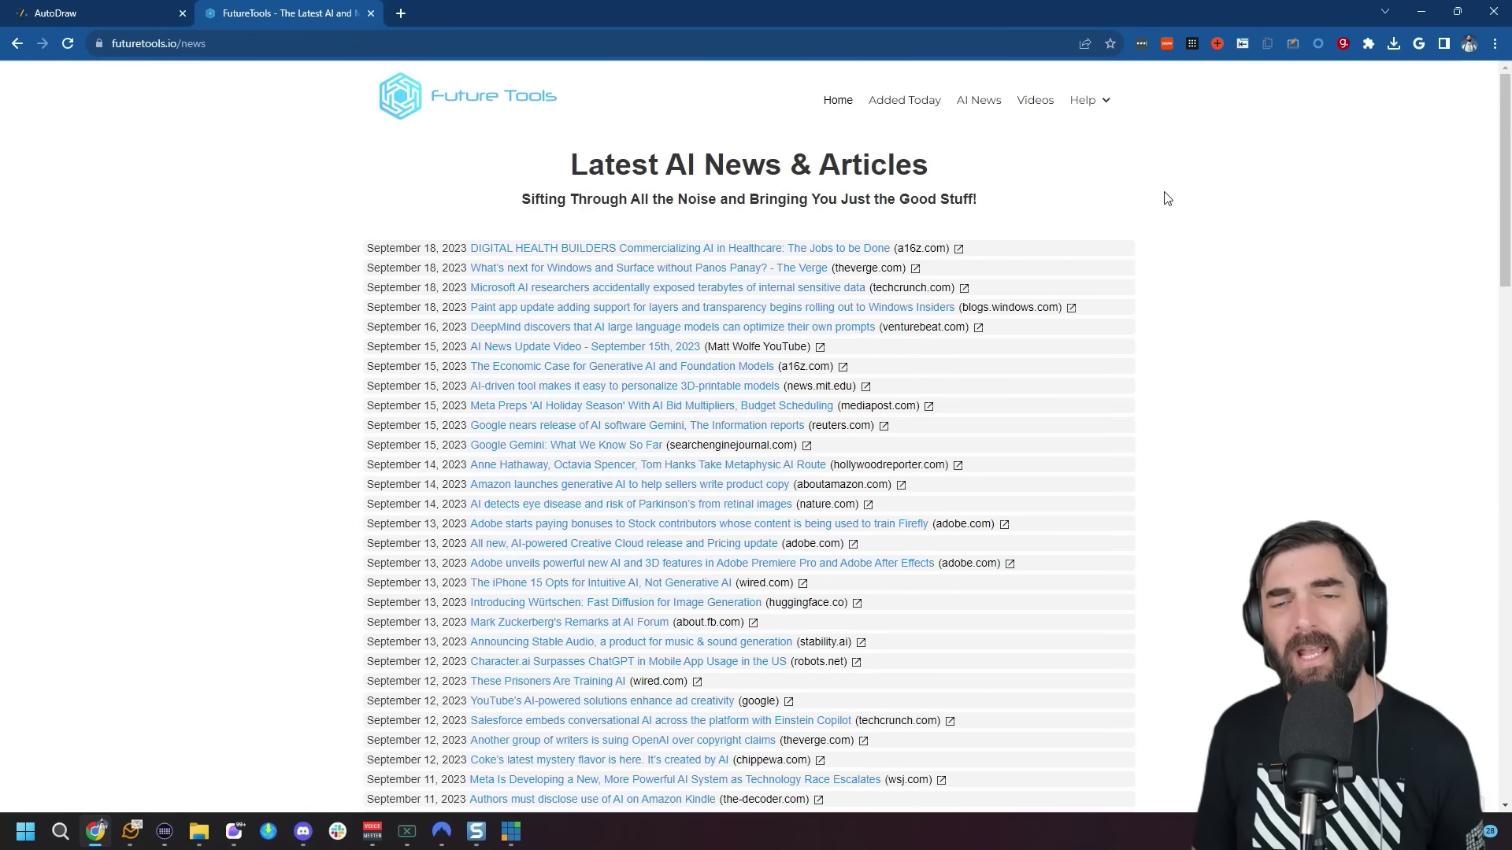
left_click(1038, 104)
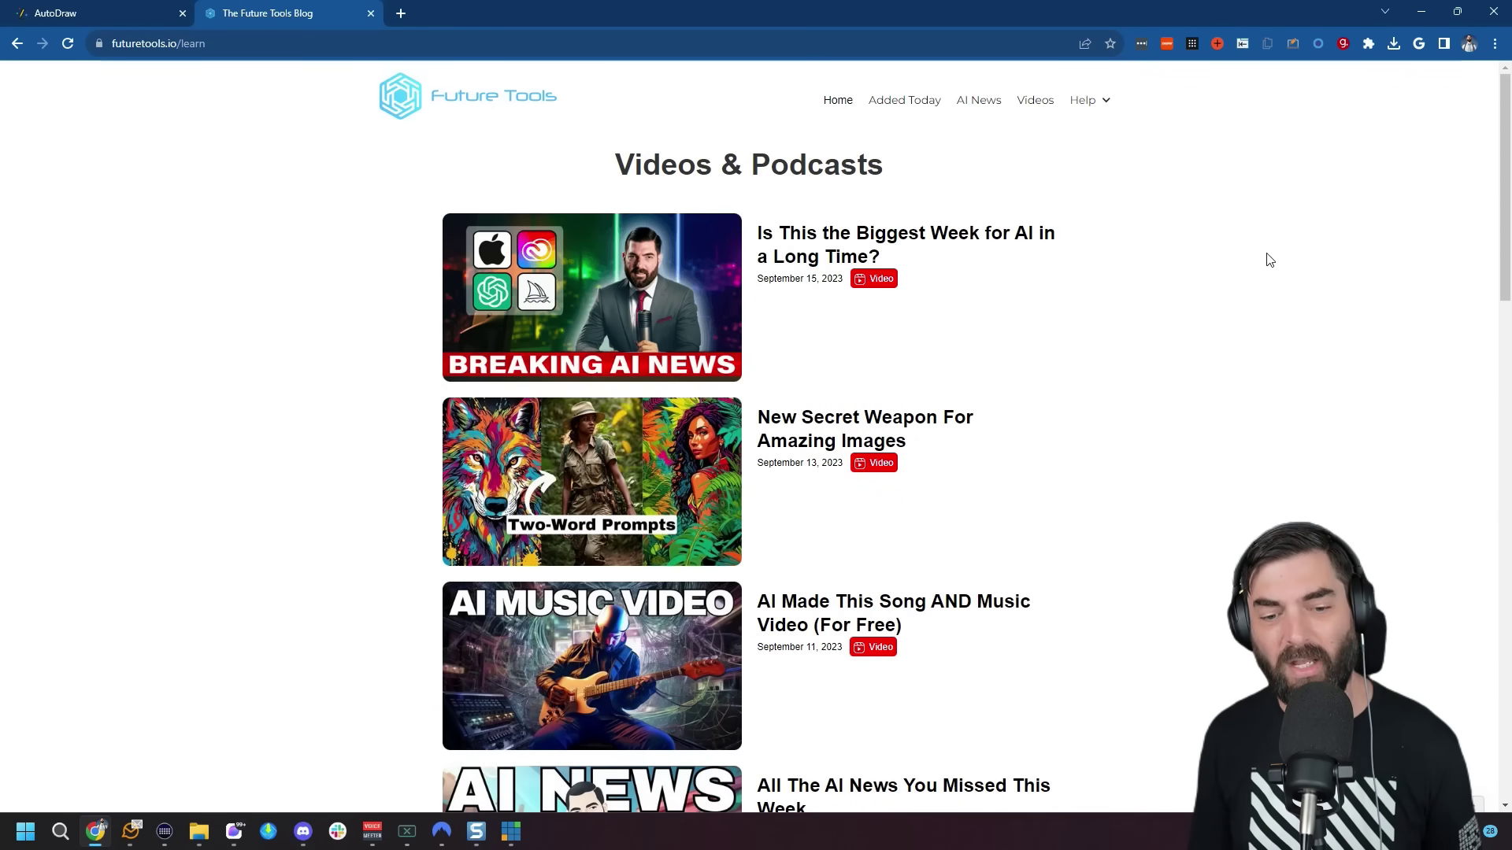
left_click(400, 96)
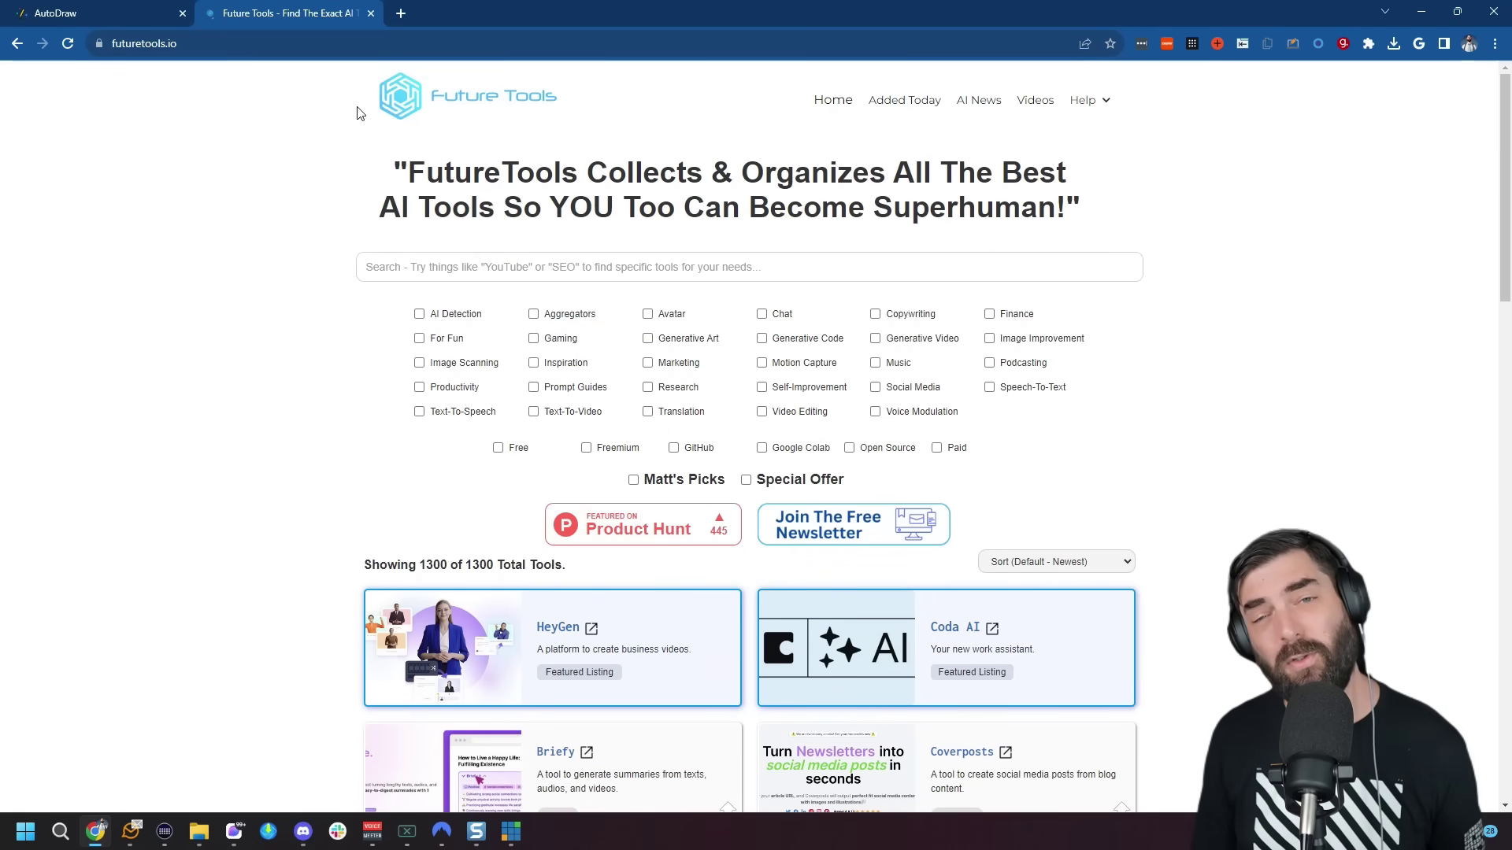